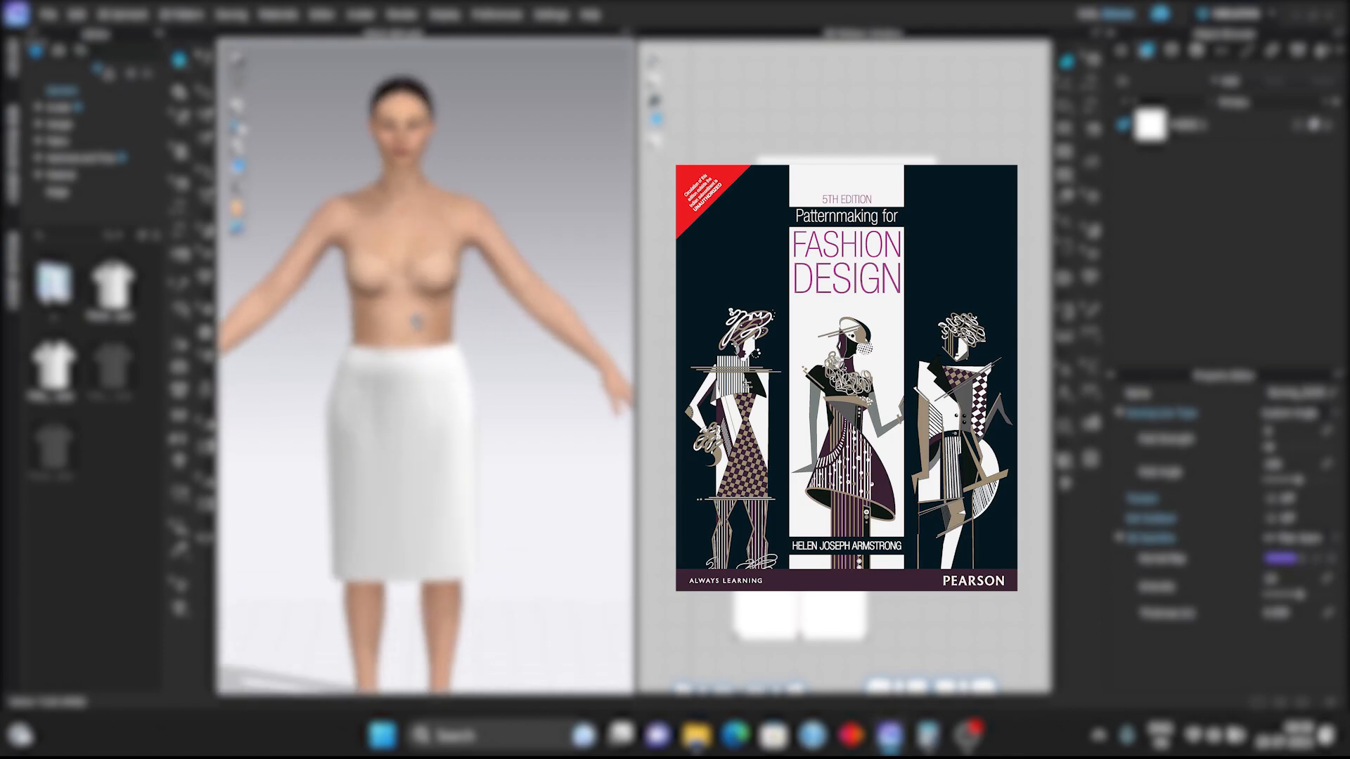
Examine the finished skirt and its waistband on the avatar from the front and the back.
middle_click_drag(430, 315, 456, 310)
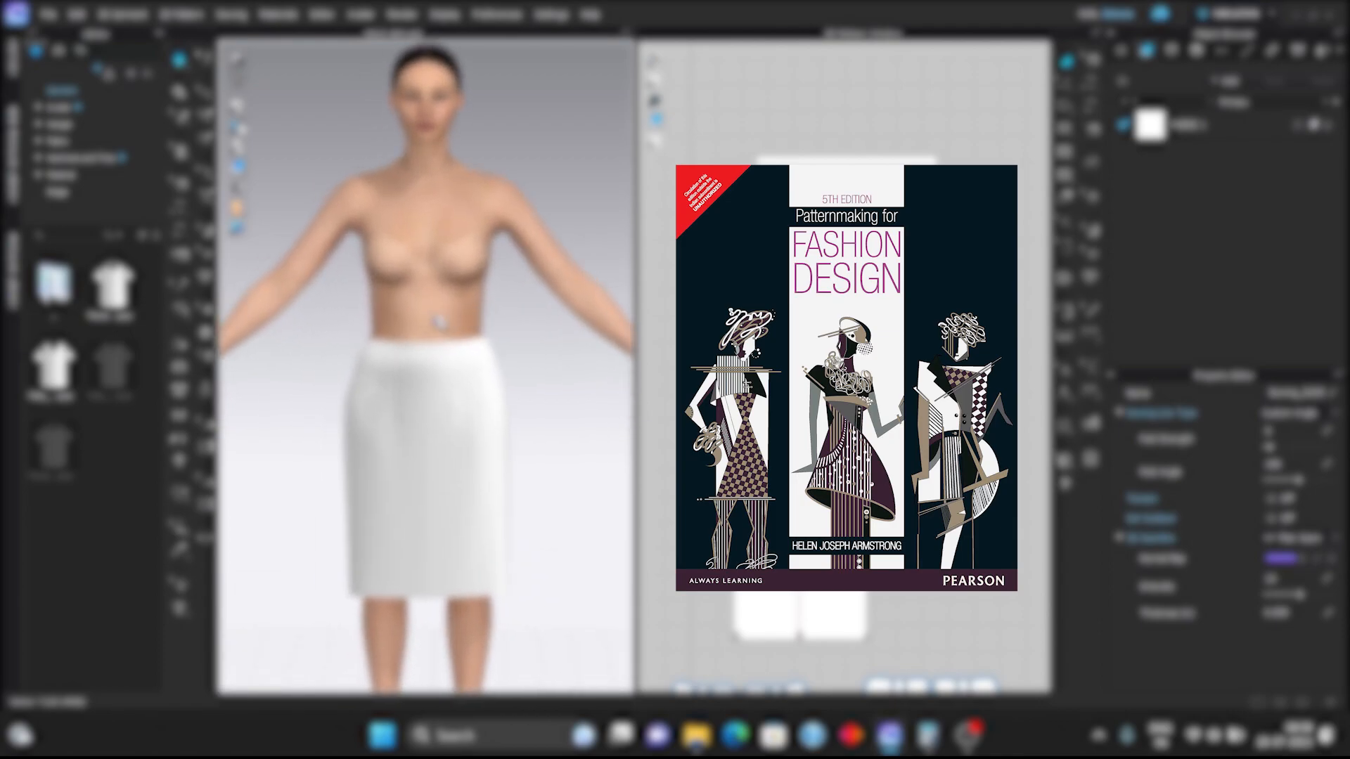
left_click(383, 348)
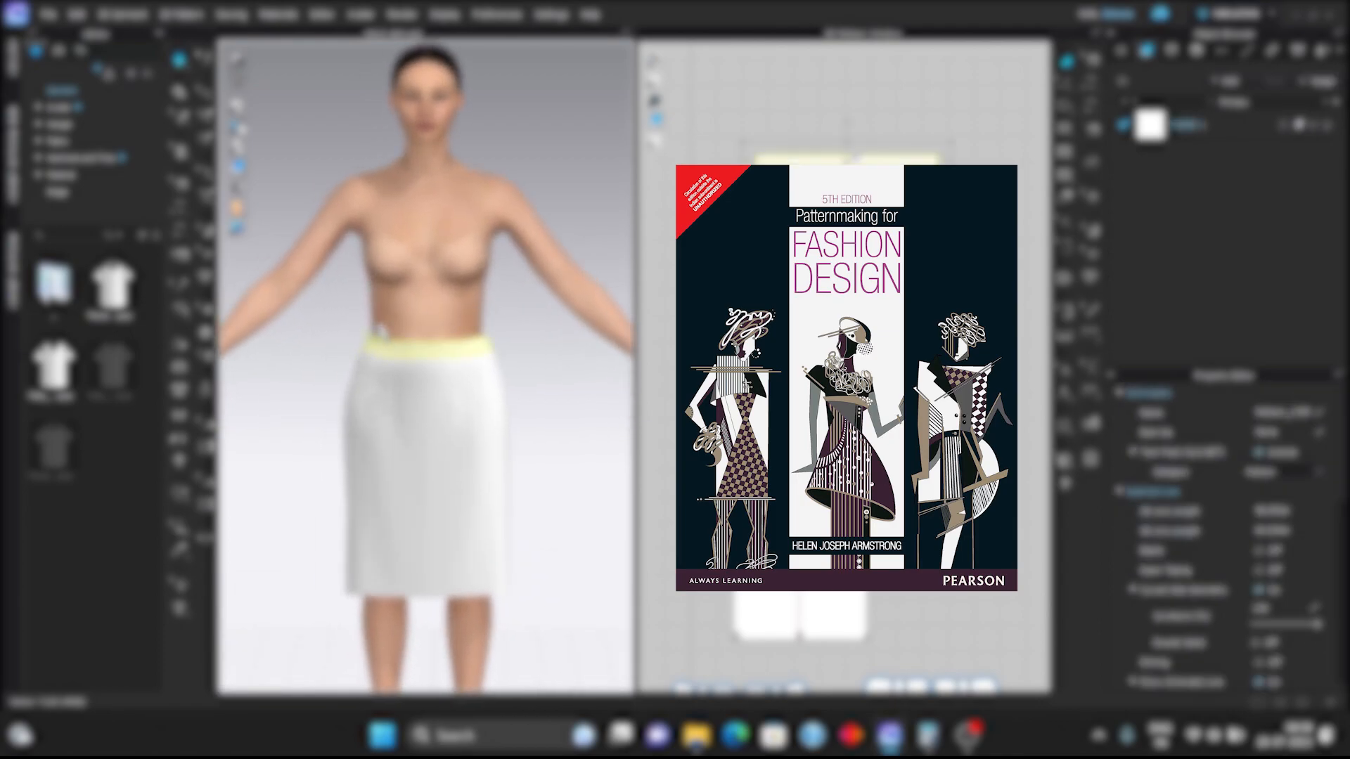
left_click(512, 314)
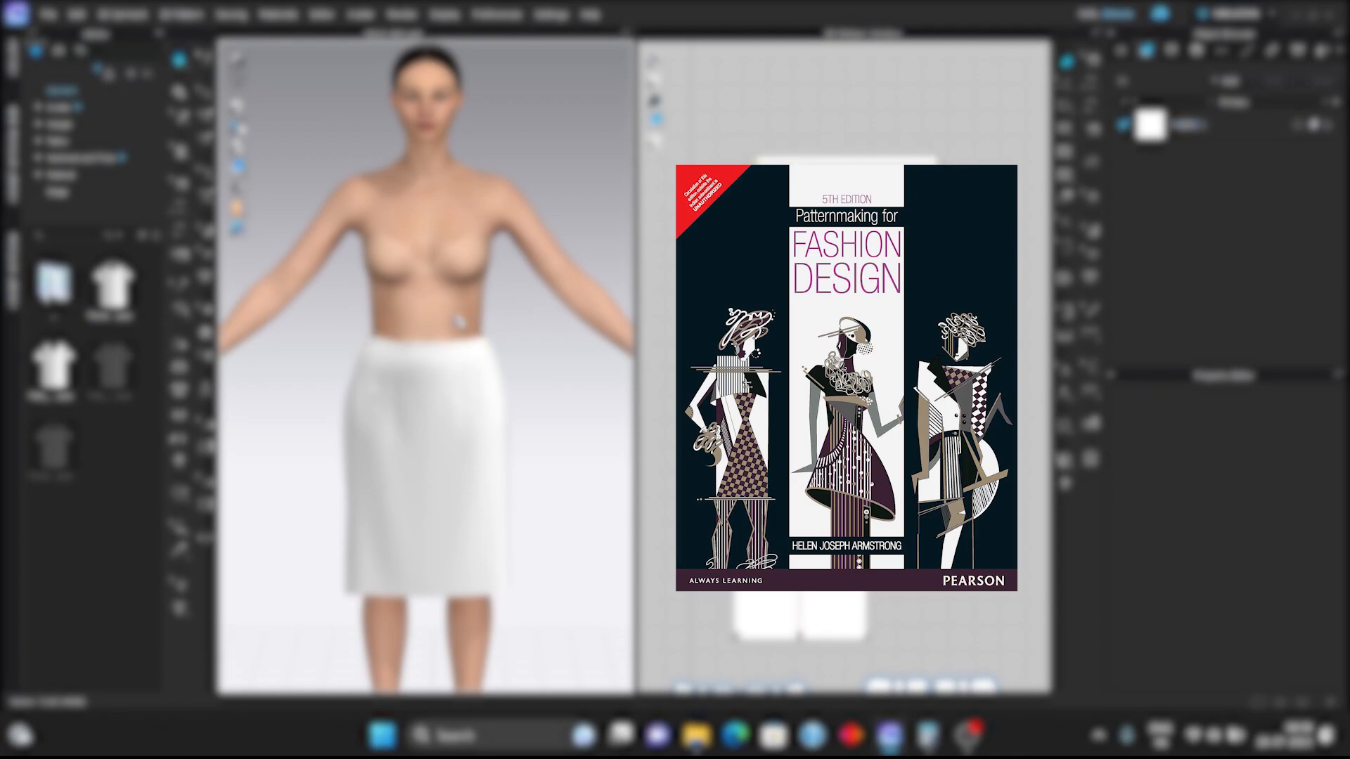
key("8")
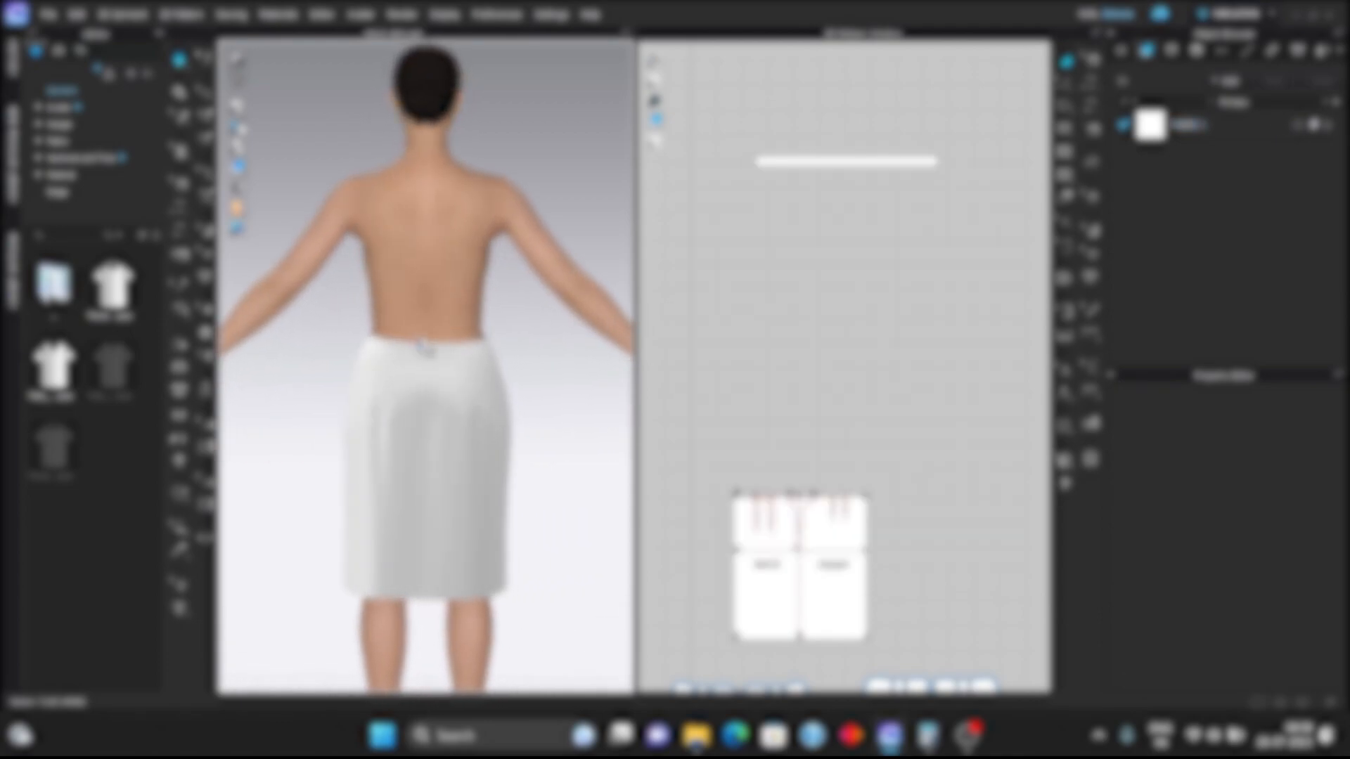
left_click(463, 345)
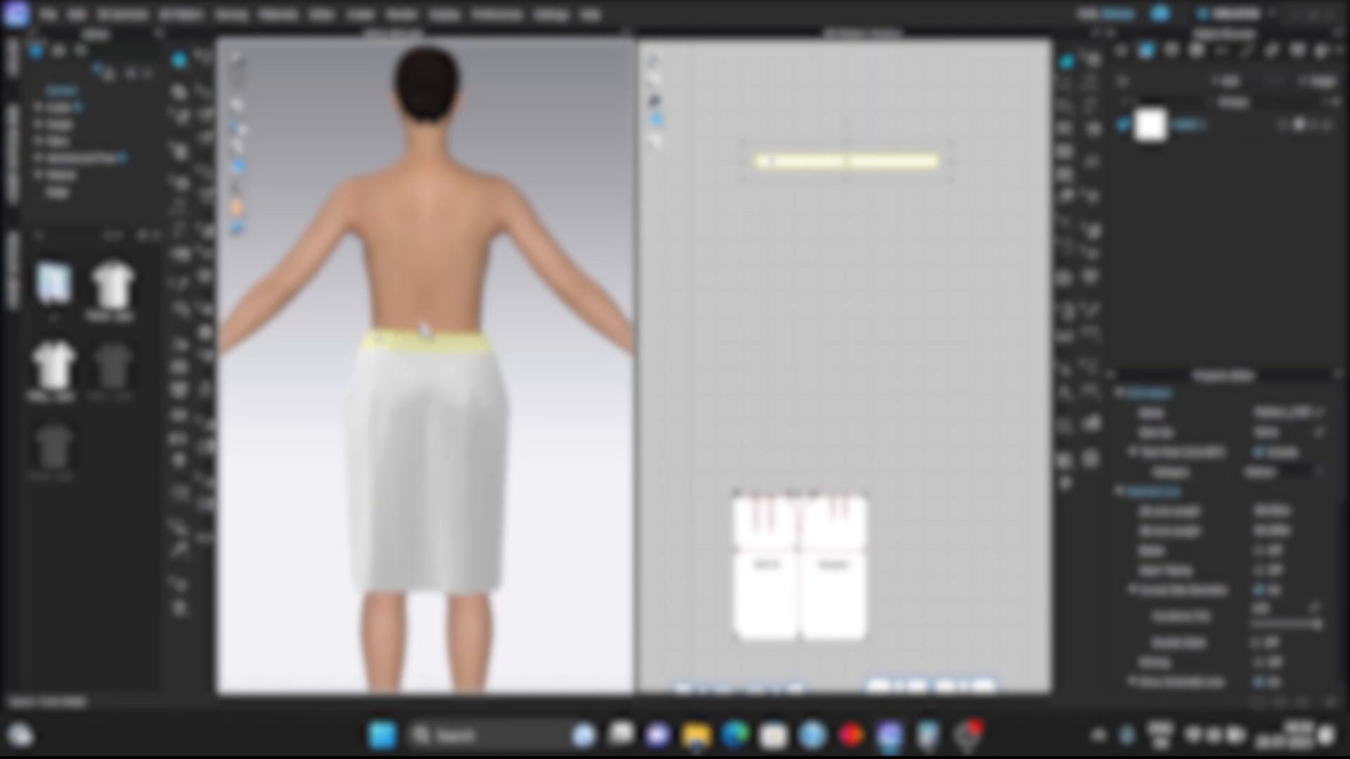
left_click(505, 322)
right_click_drag(455, 320, 511, 324)
key("2")
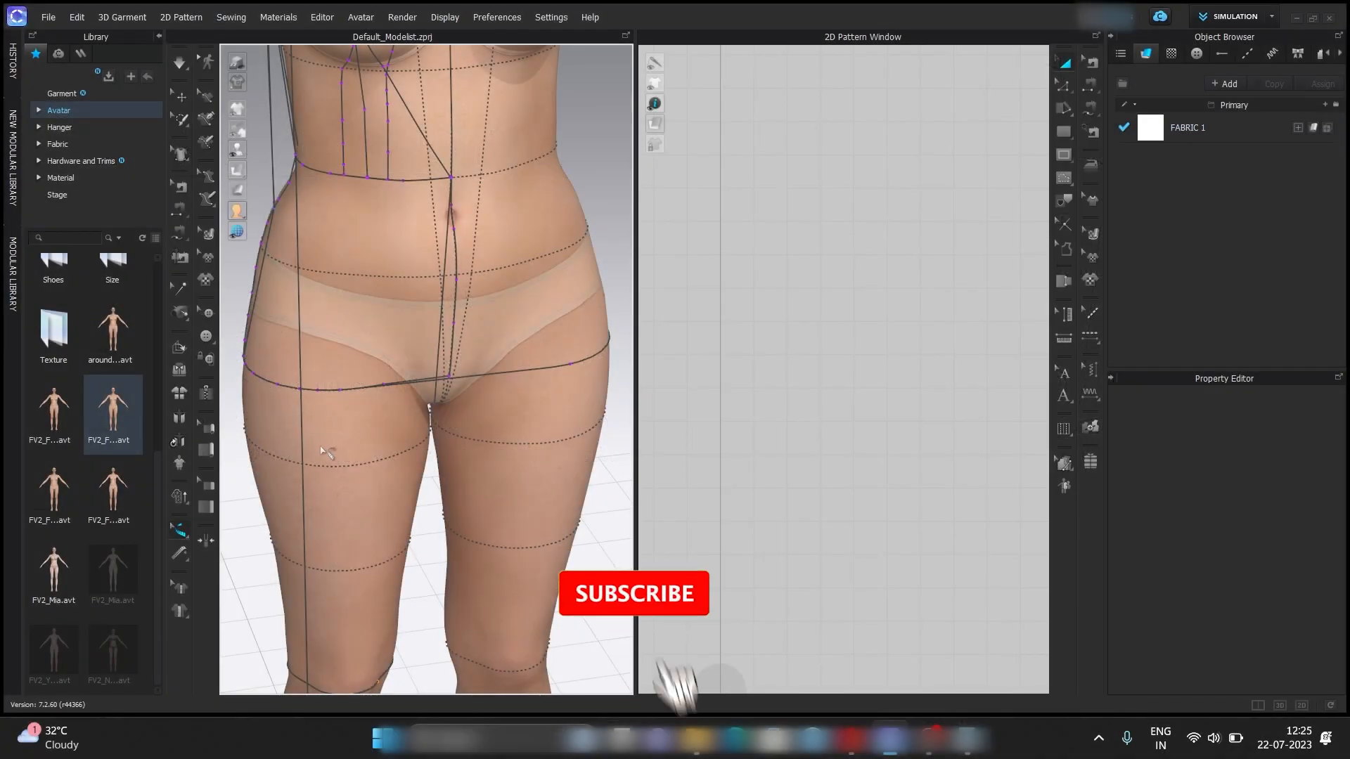
Measure the front and back hip arcs along the avatar's hip line.
right_click_drag(464, 478, 347, 453)
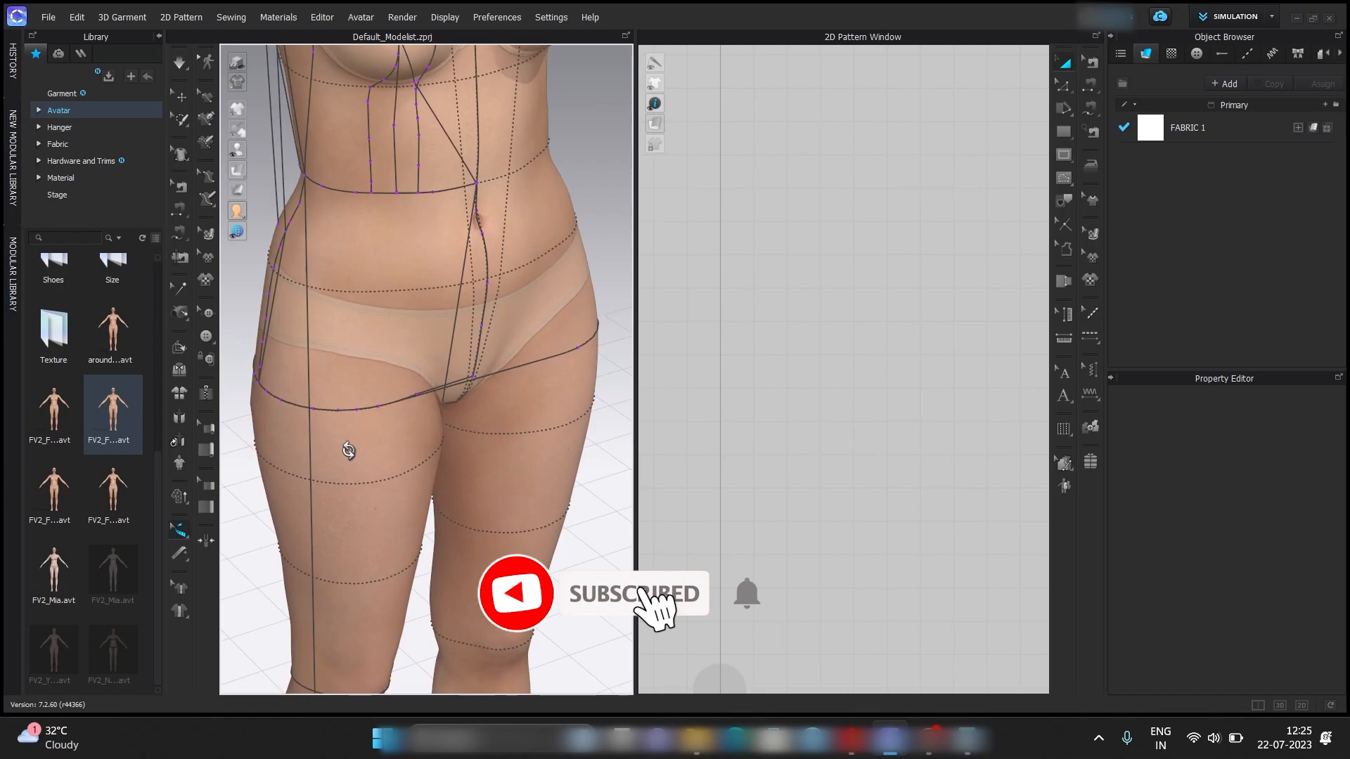
left_click(461, 385)
right_click_drag(388, 462, 542, 450)
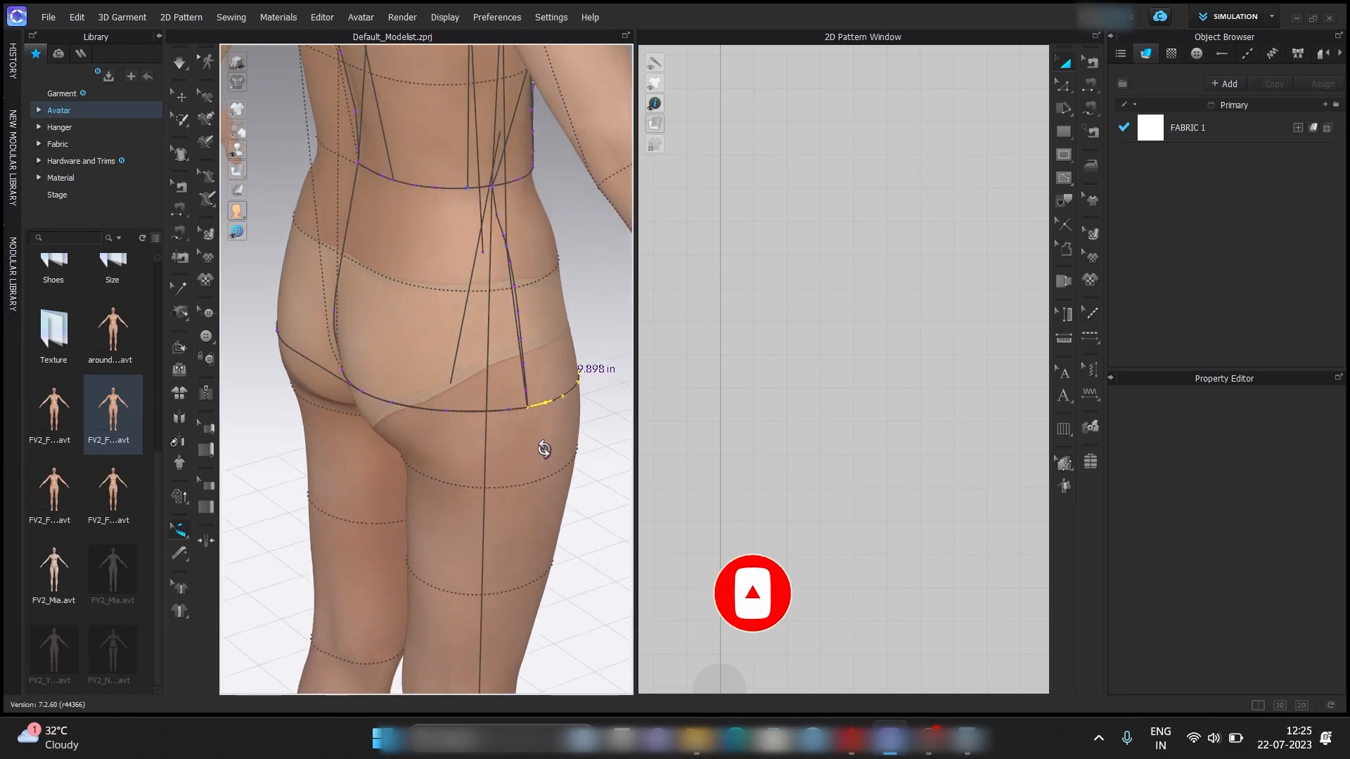
left_click(457, 413)
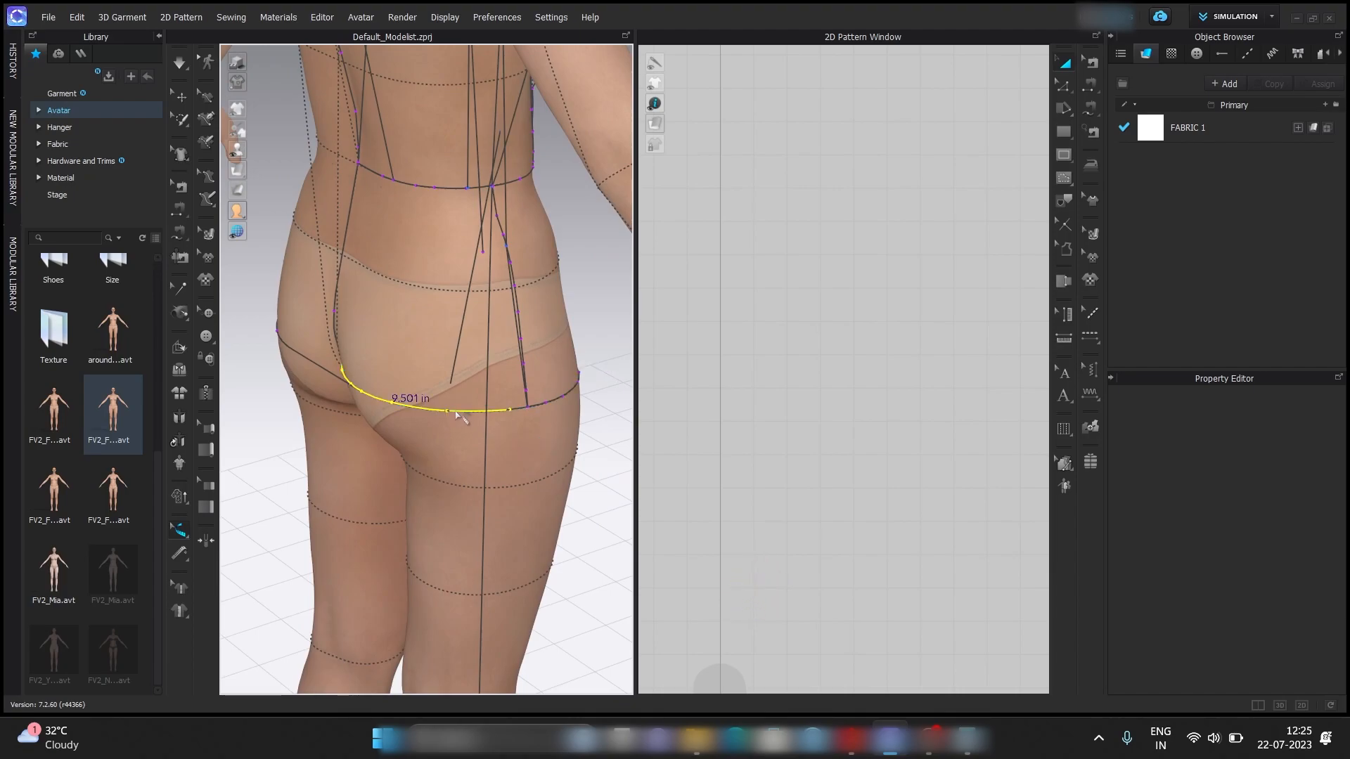
right_click_drag(538, 481, 326, 461)
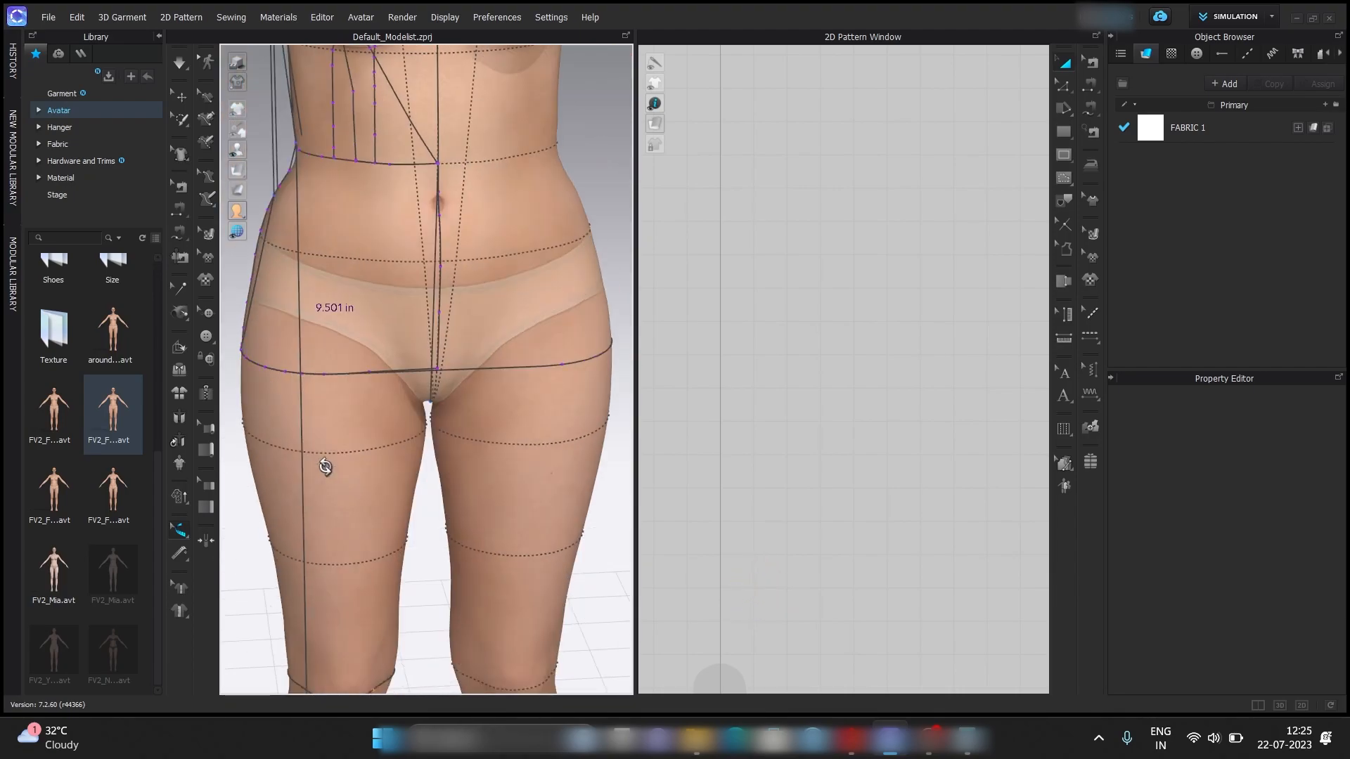
Switch to Calculator and review the history of the hip arc sums with 0.5 in ease.
left_click(968, 751)
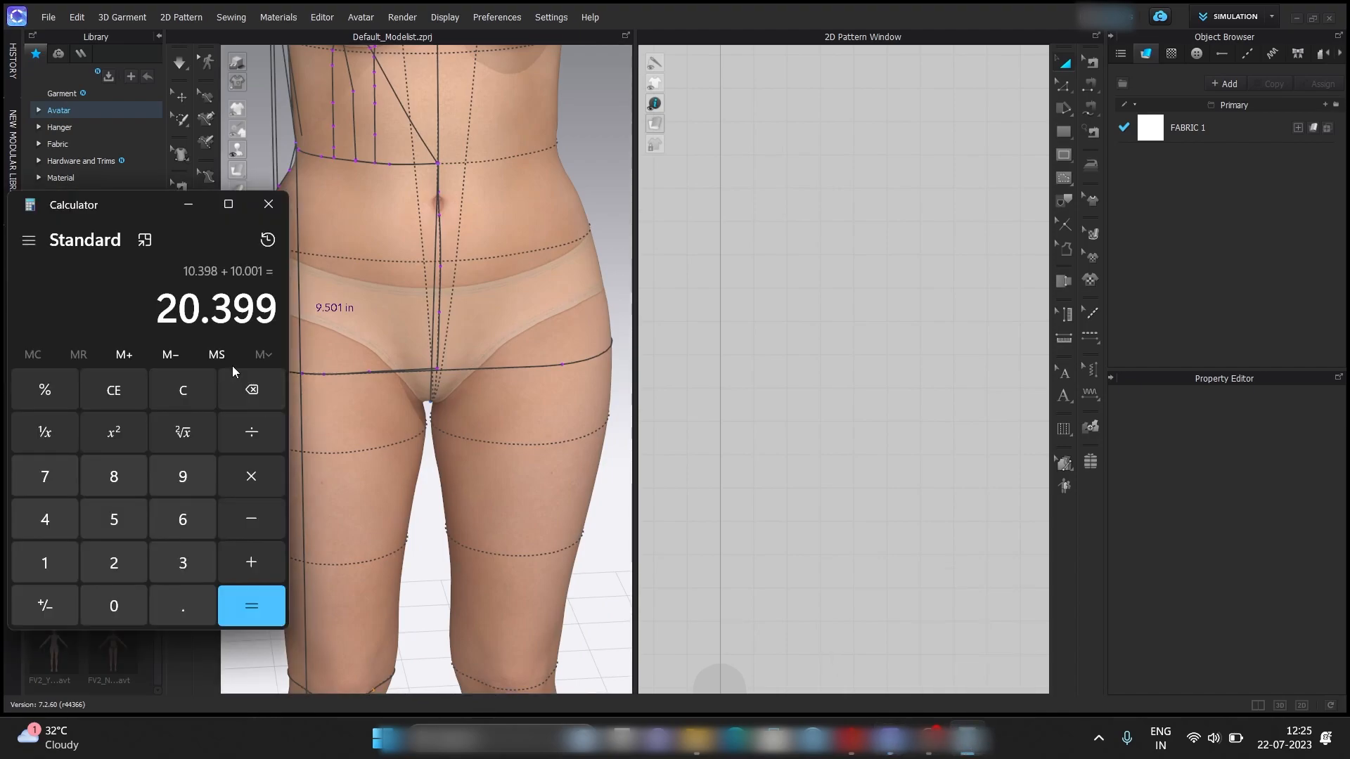
left_click(268, 241)
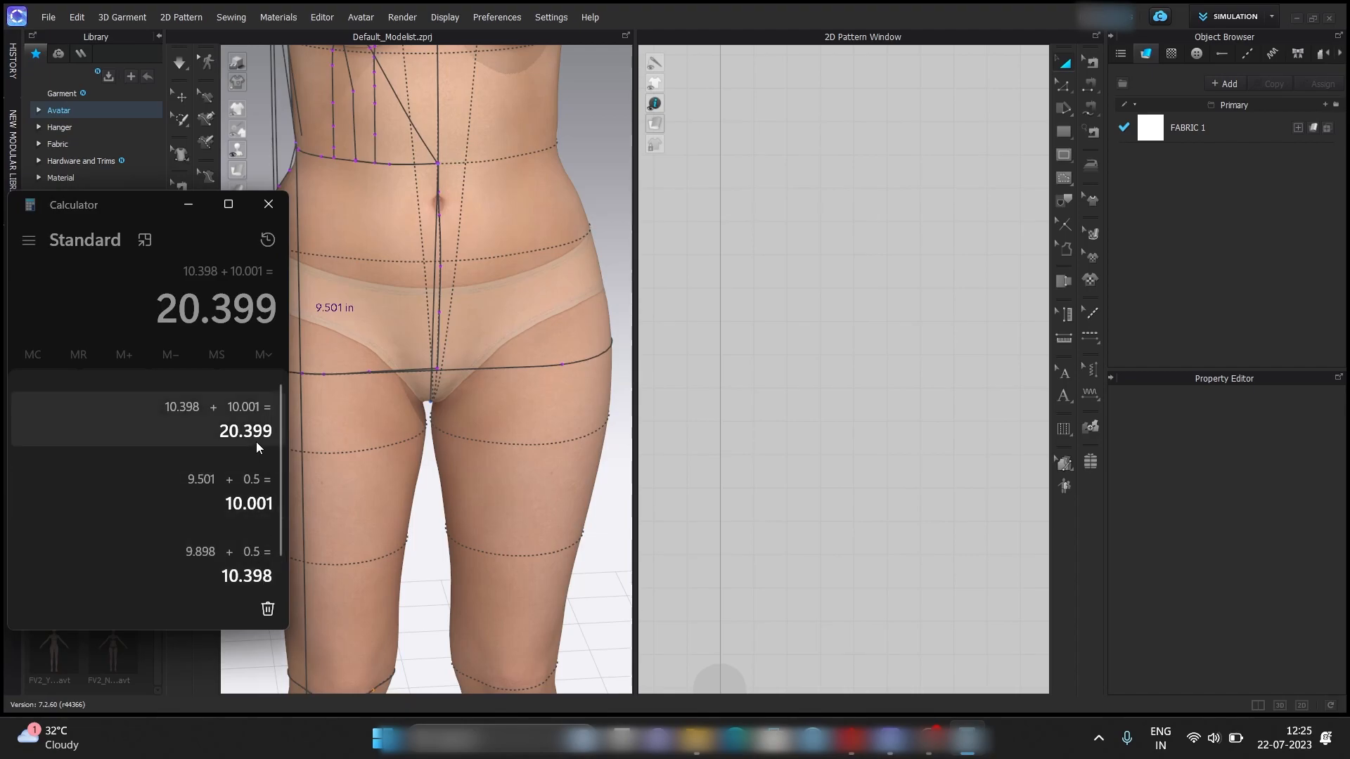
left_click(190, 205)
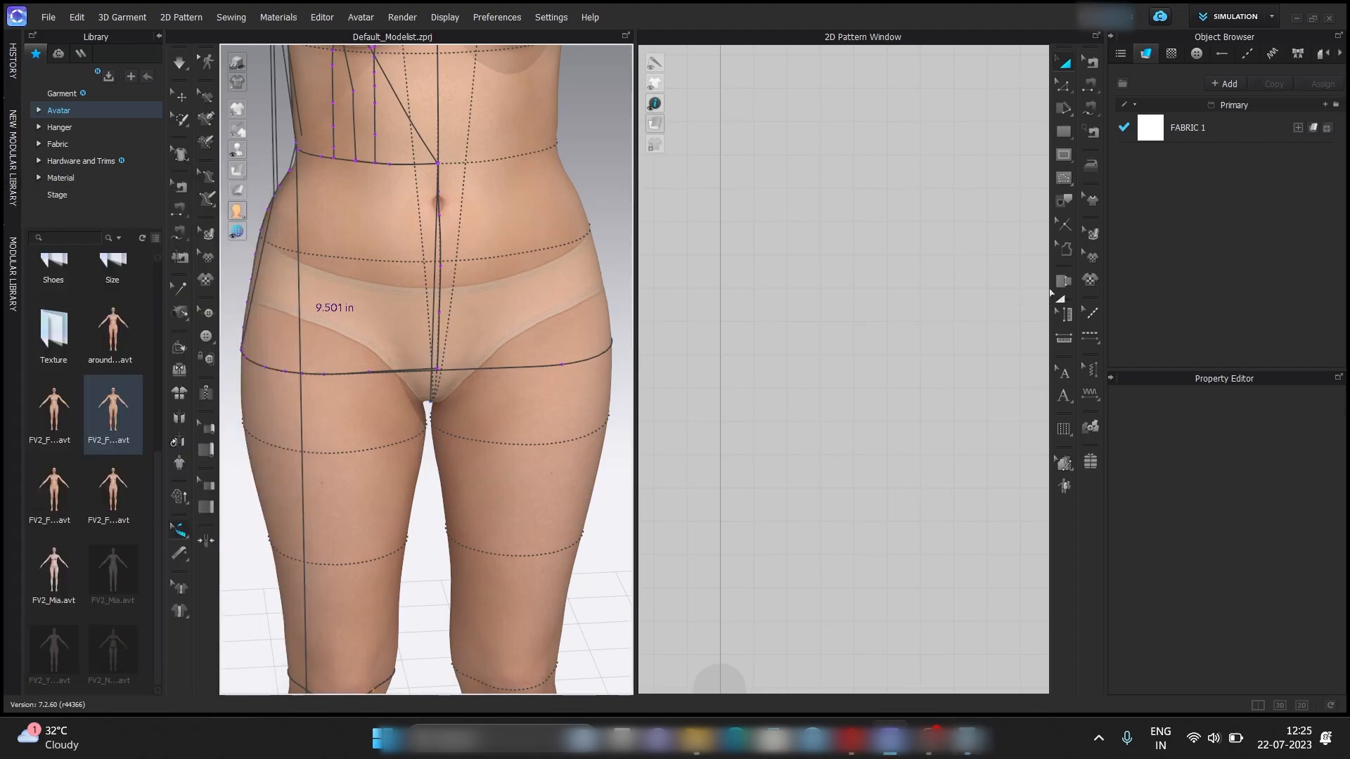
Create a rectangular pattern piece 20.399 in wide and 22 in high.
left_click(1063, 155)
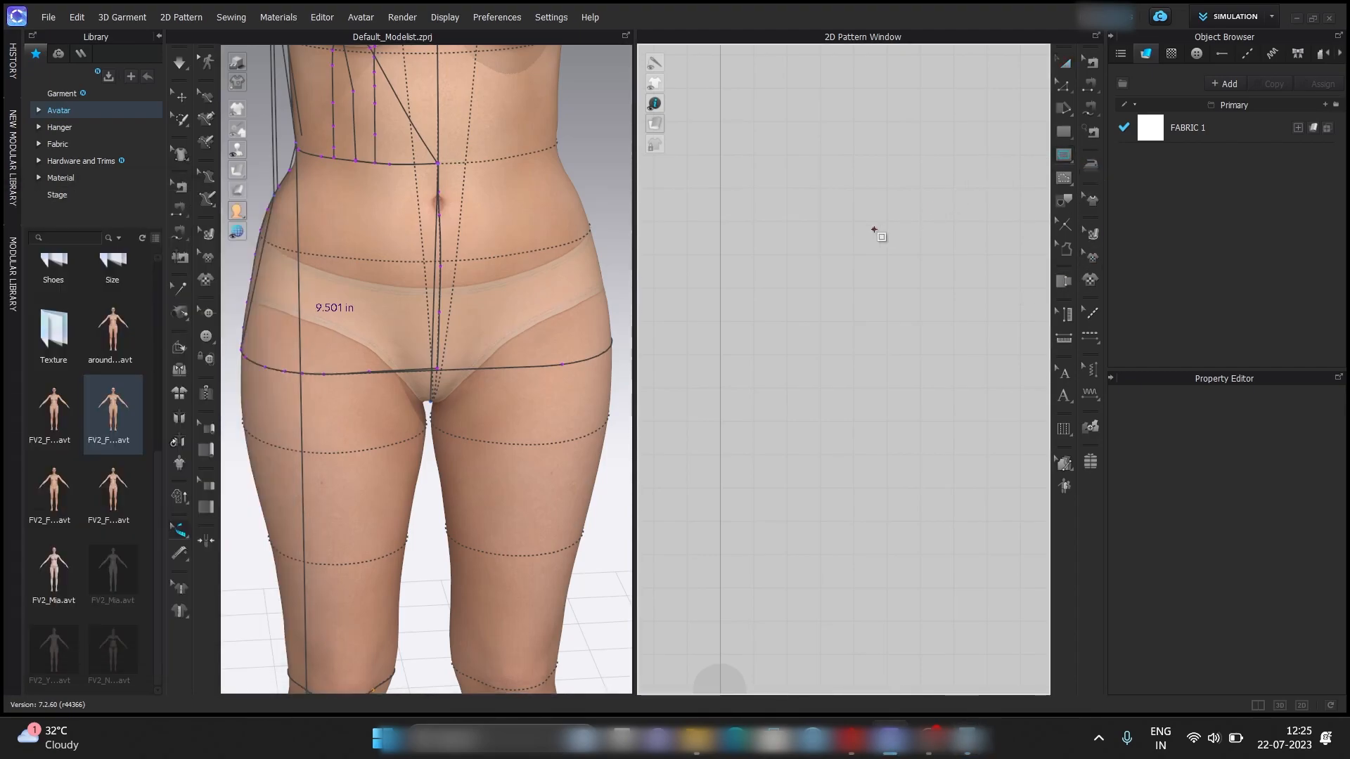
left_click(1069, 132)
left_click(1111, 150)
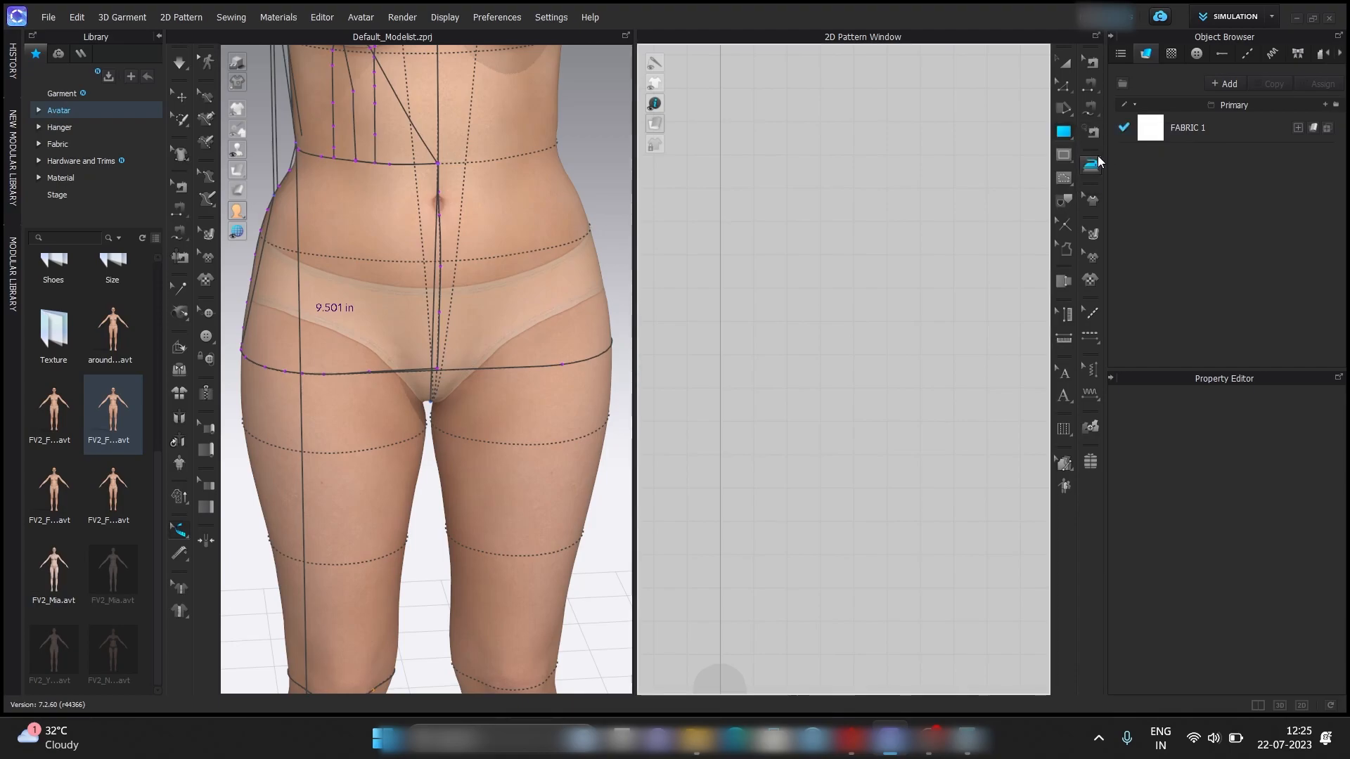
left_click(858, 246)
type("20.")
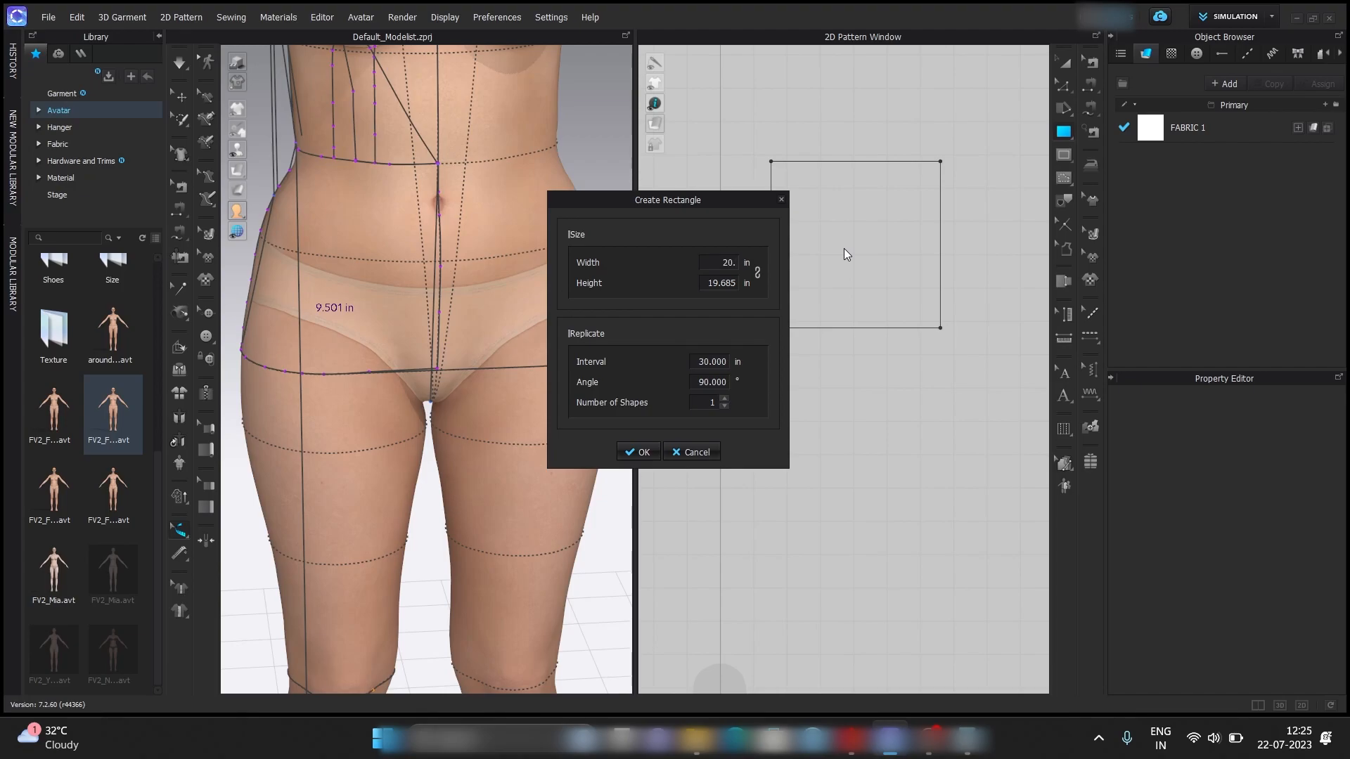
type("399")
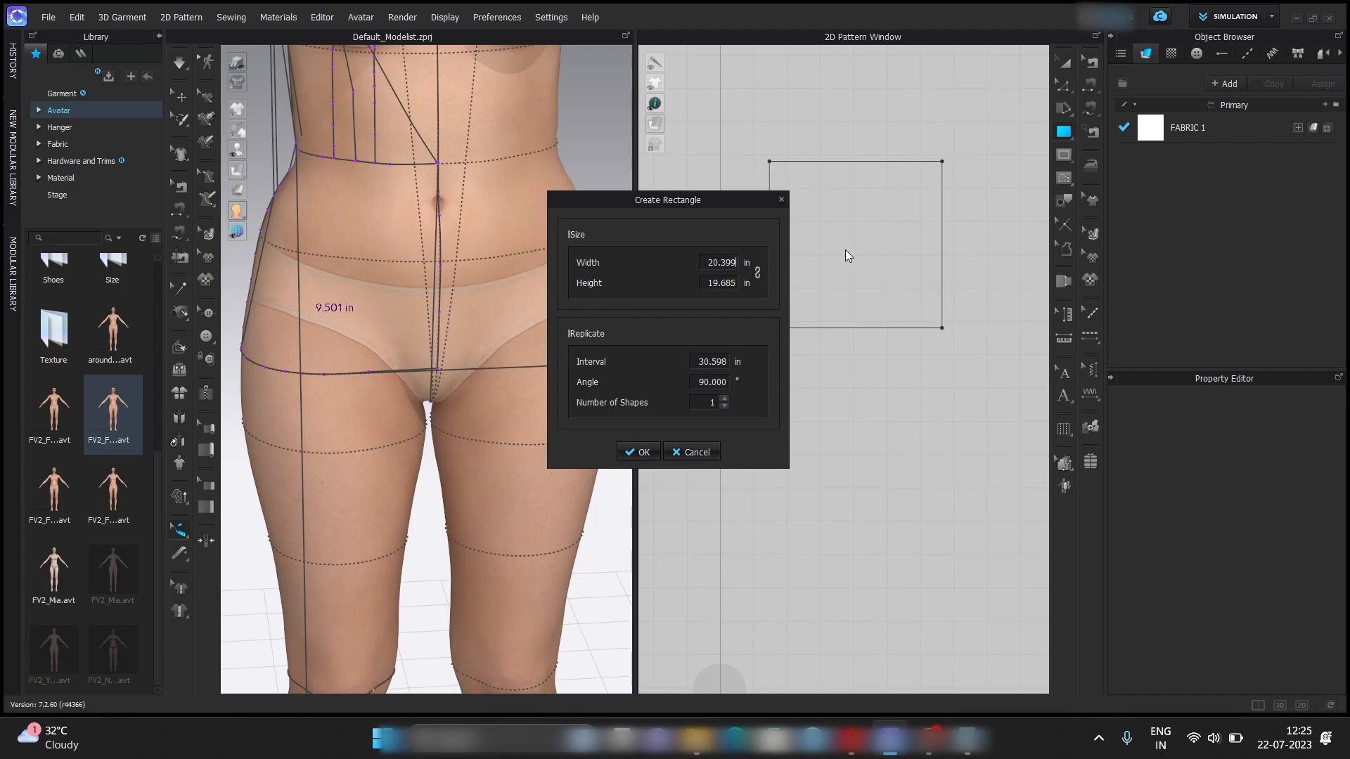
double_click(736, 290)
type("22")
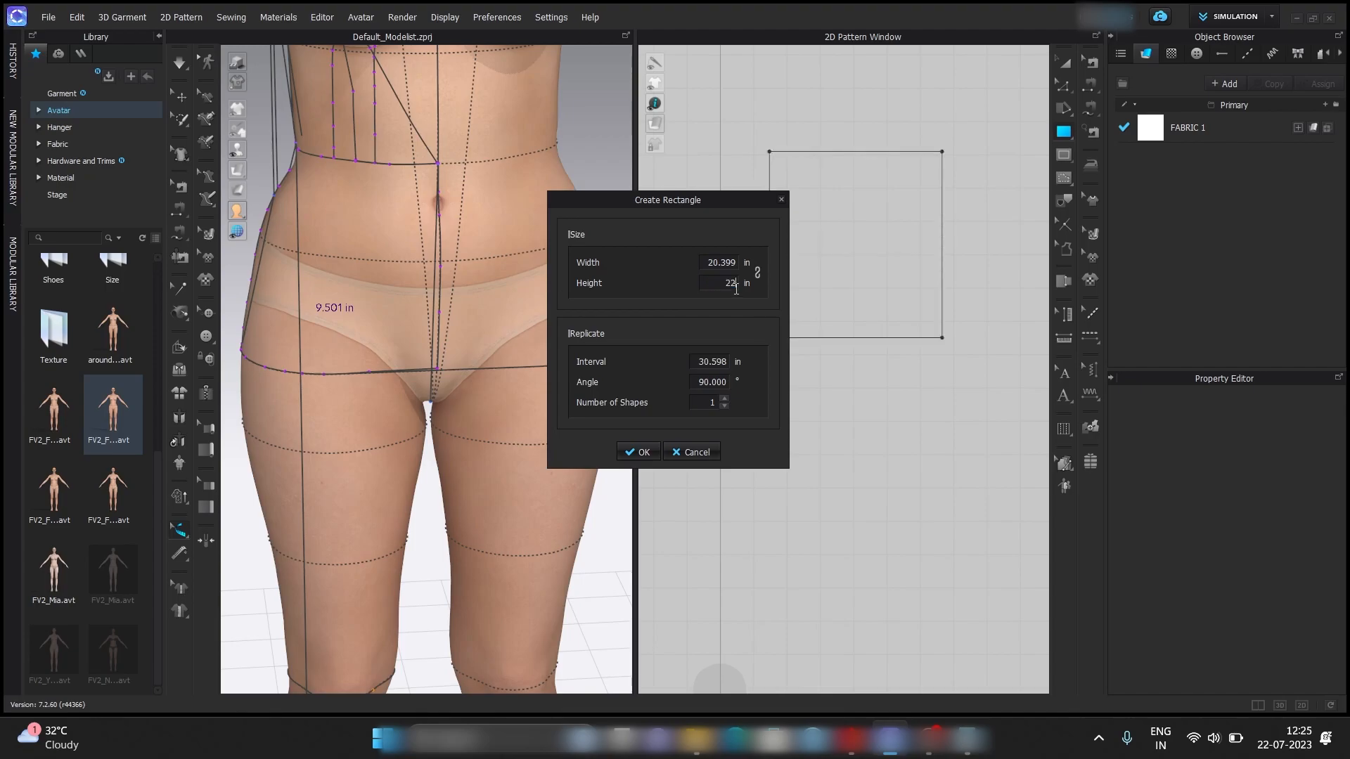
left_click(644, 451)
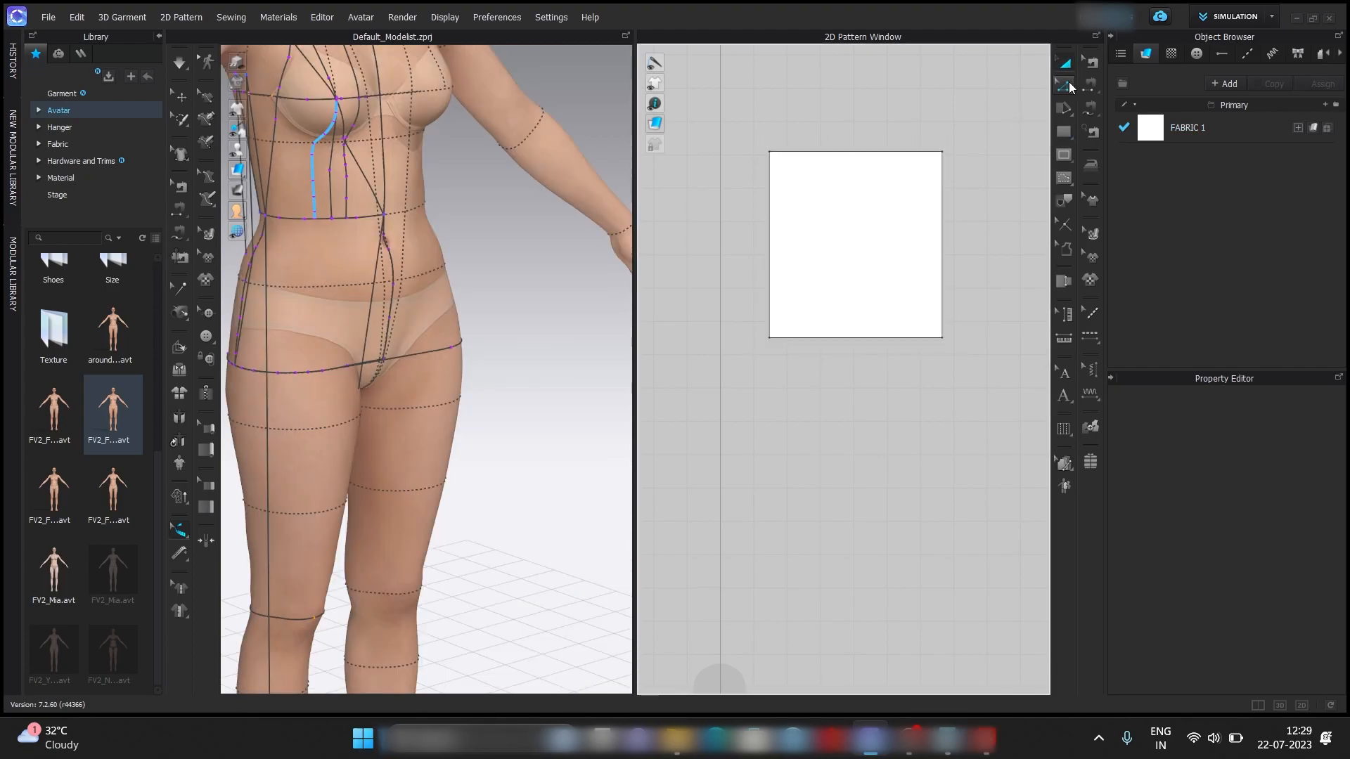
Split the rectangle's upper edge into two lines, with Line 1 set to 10.001 in.
left_click(1065, 85)
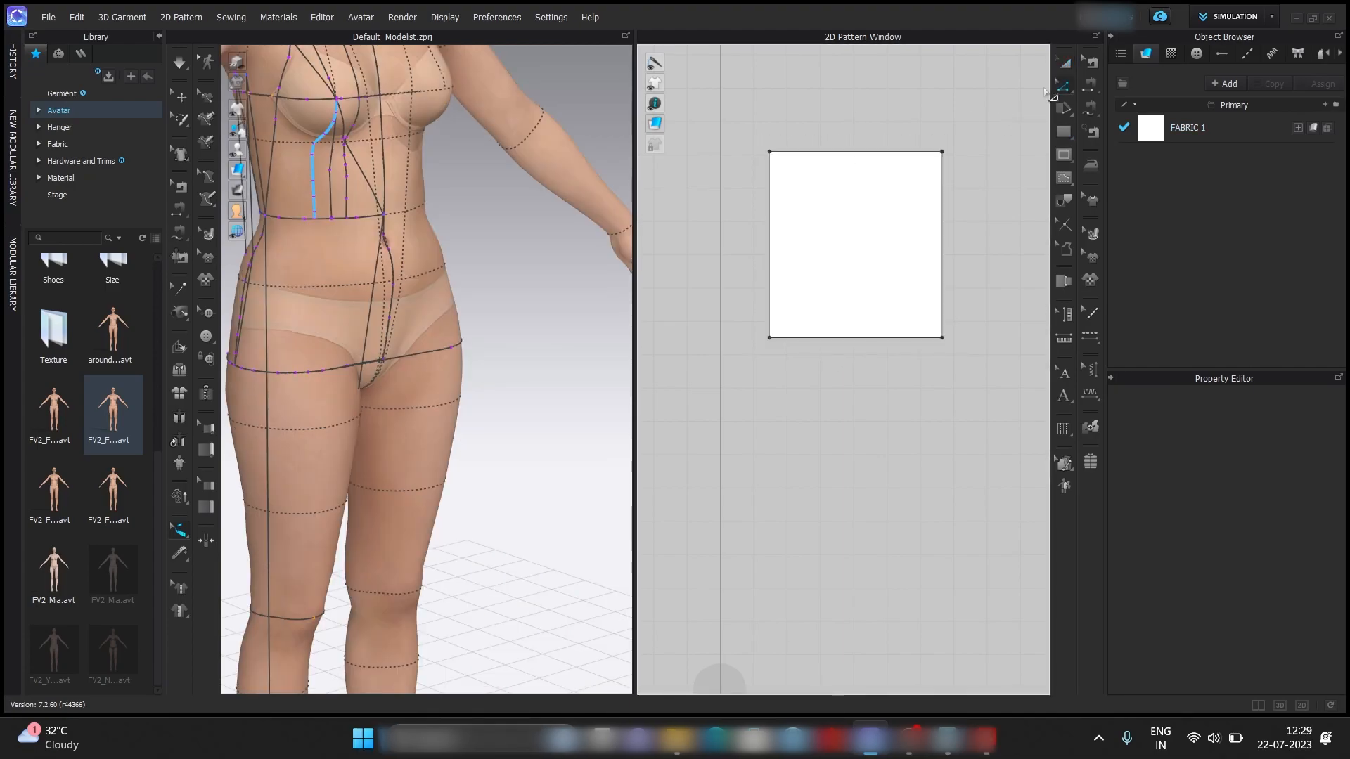
right_click(795, 152)
left_click(819, 252)
left_click(796, 243)
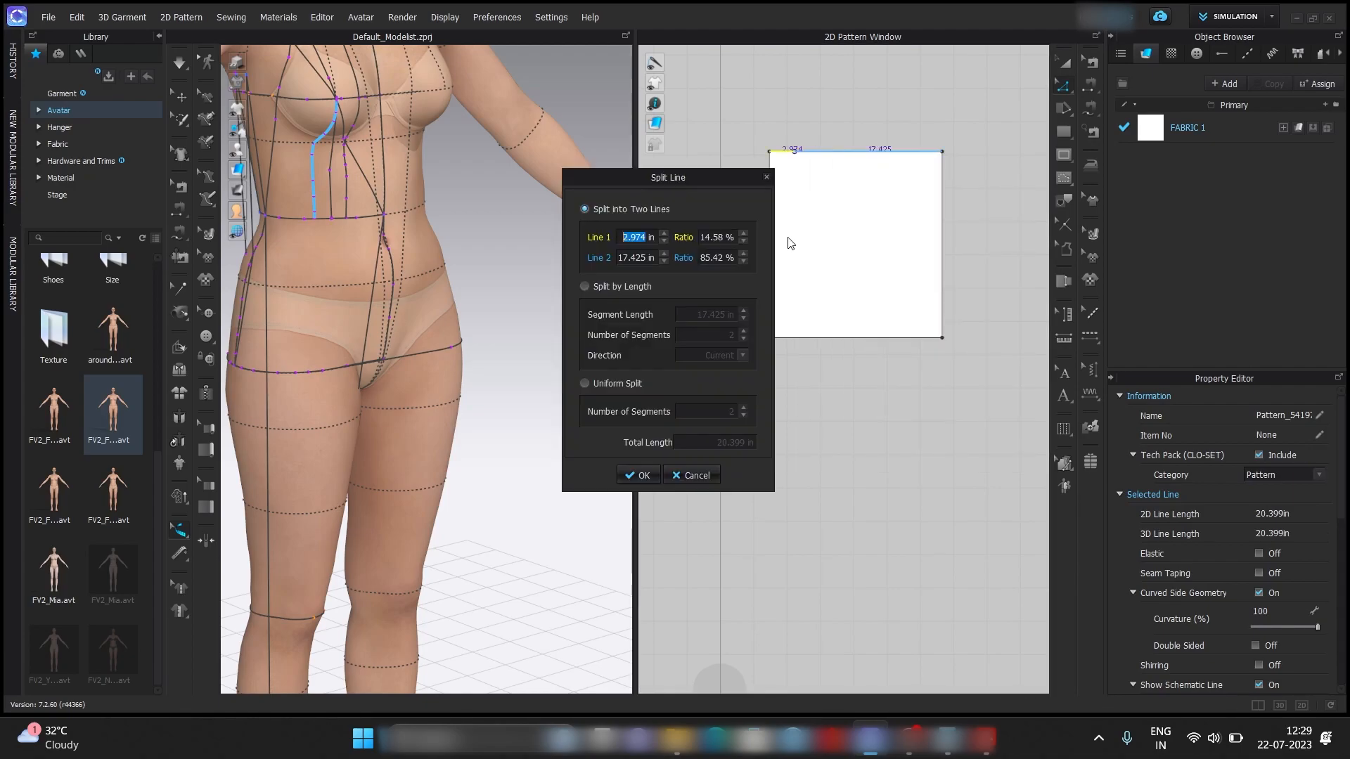
type("10.001")
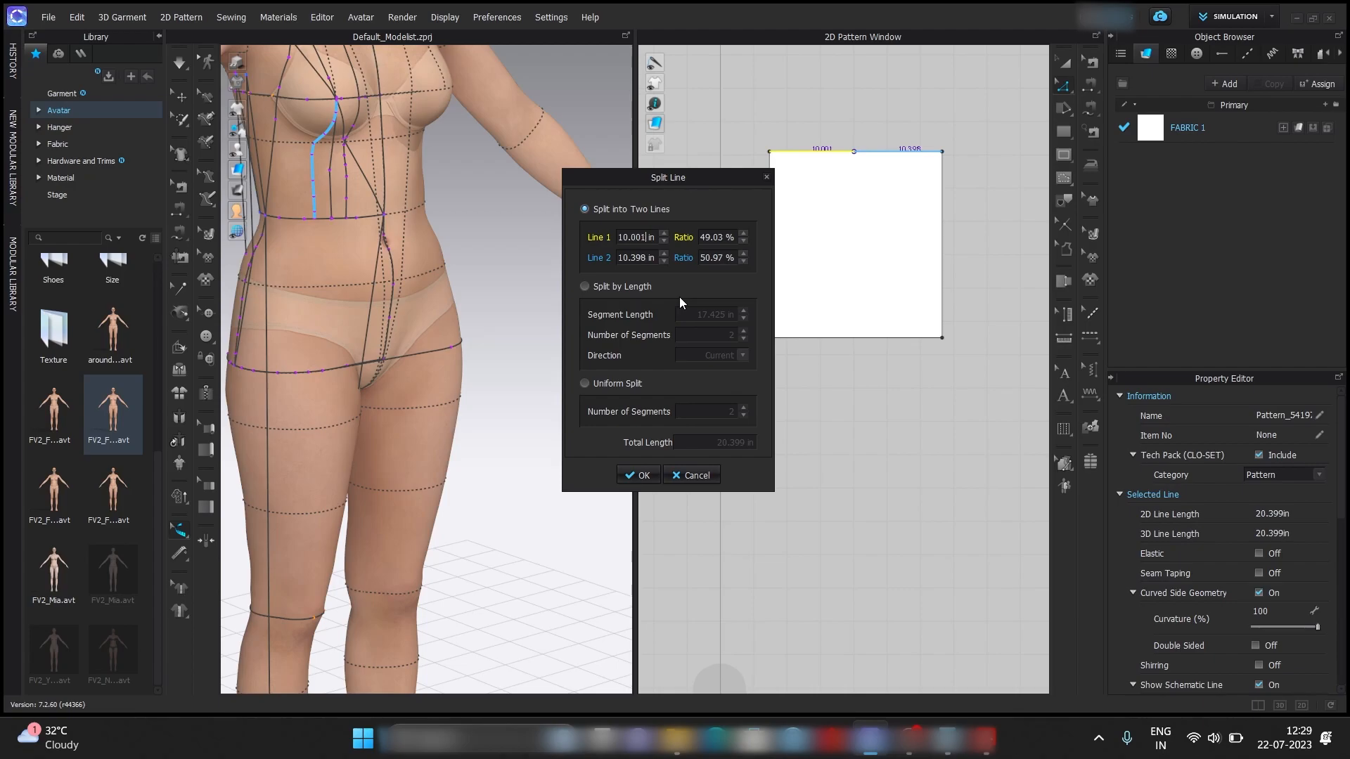
key("Return")
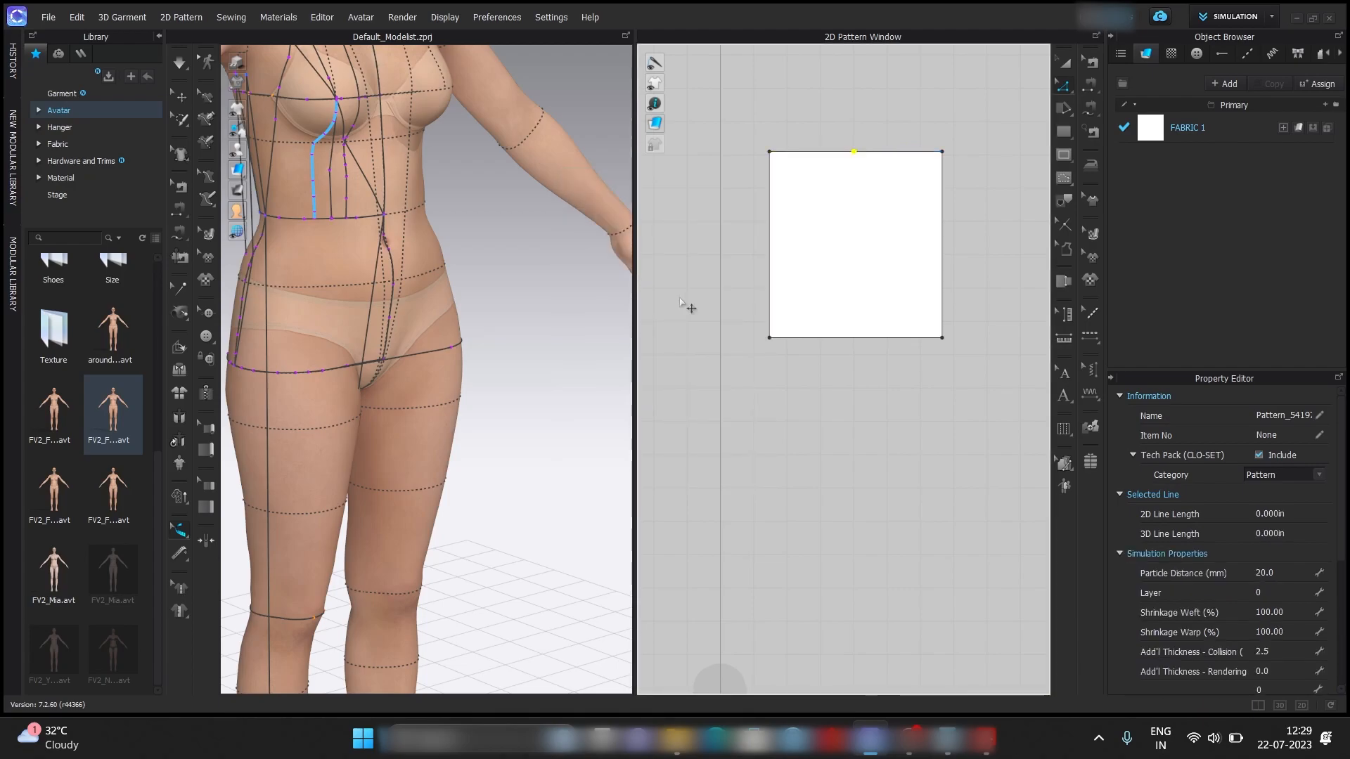
left_click(972, 240)
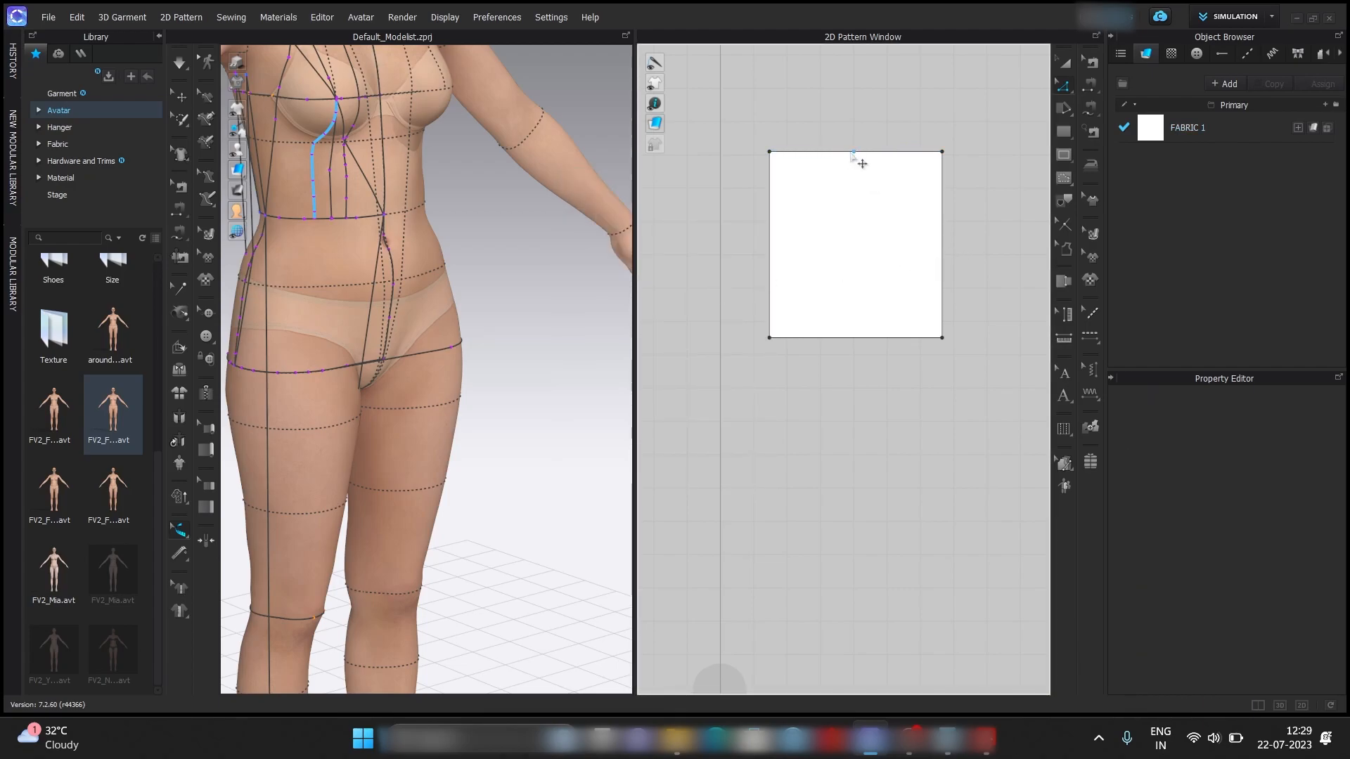
Add a perpendicular internal line at 90° from the upper edge's split point, extended 22 in to the lower edge.
right_click(852, 153)
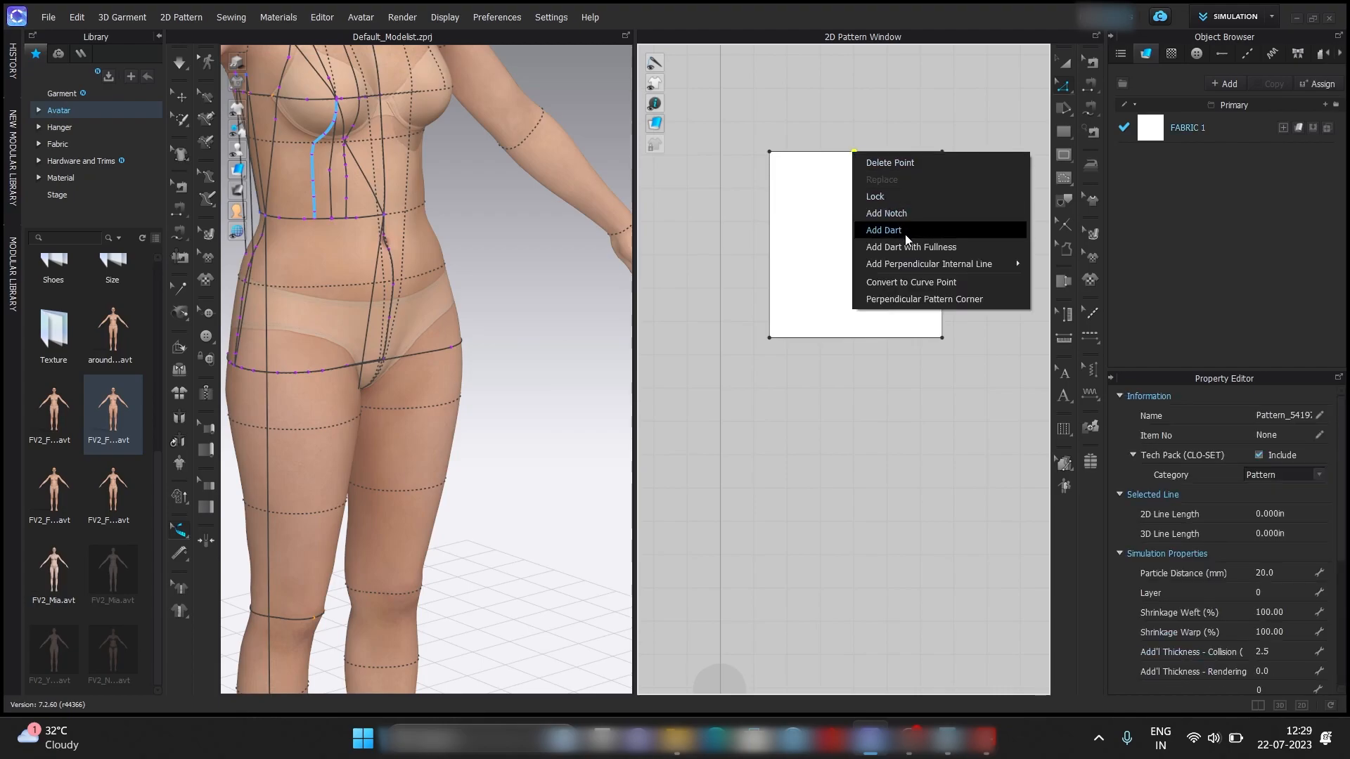
mouse_move(934, 263)
left_click(1076, 267)
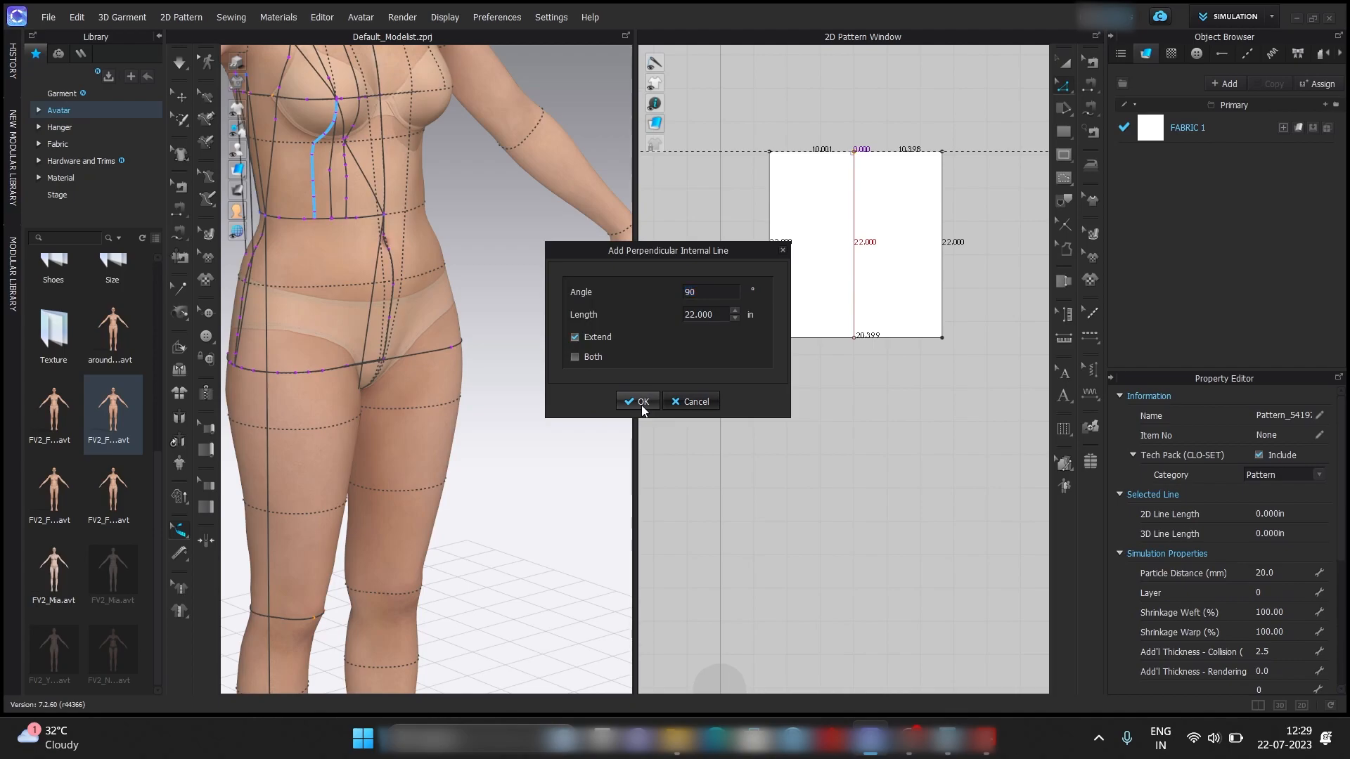
left_click(641, 402)
left_click(1010, 312)
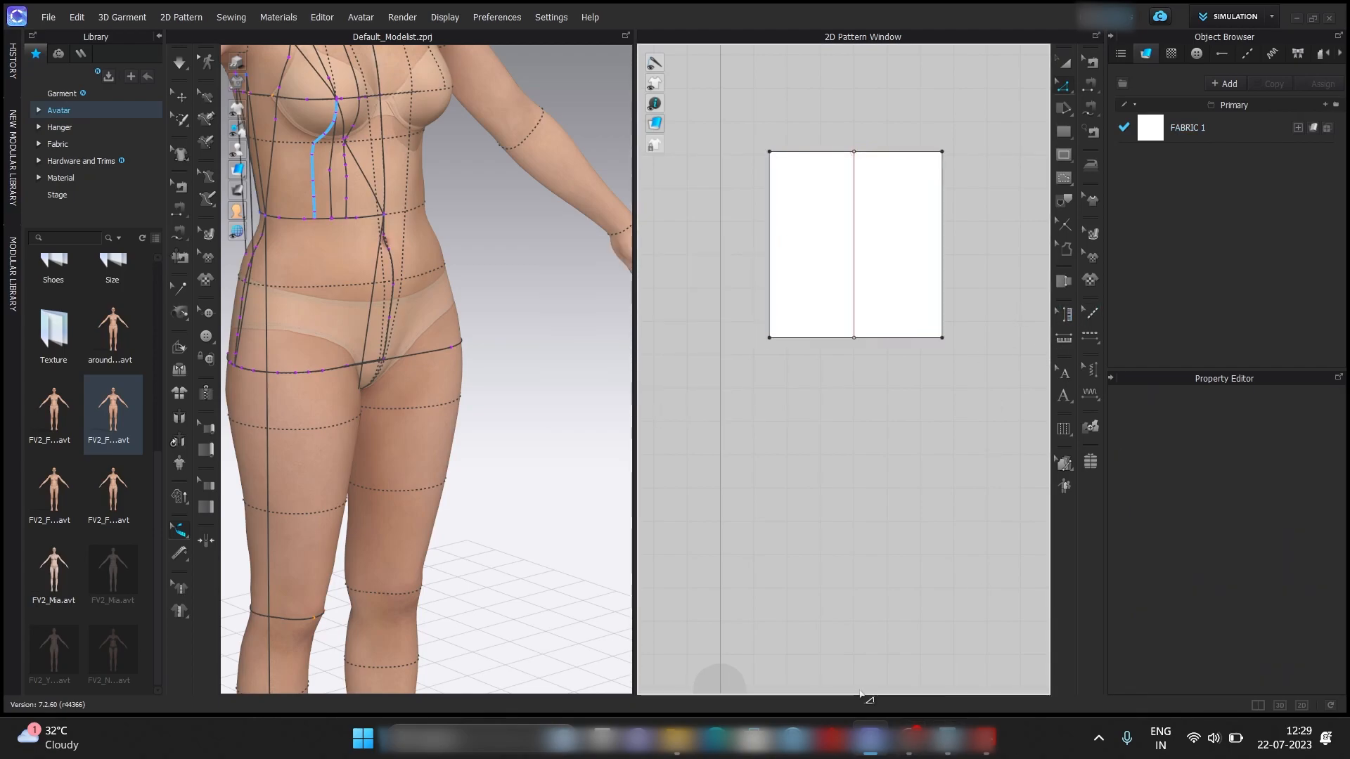
Place the point label D just inside the pattern's upper-left corner.
mouse_move(914, 737)
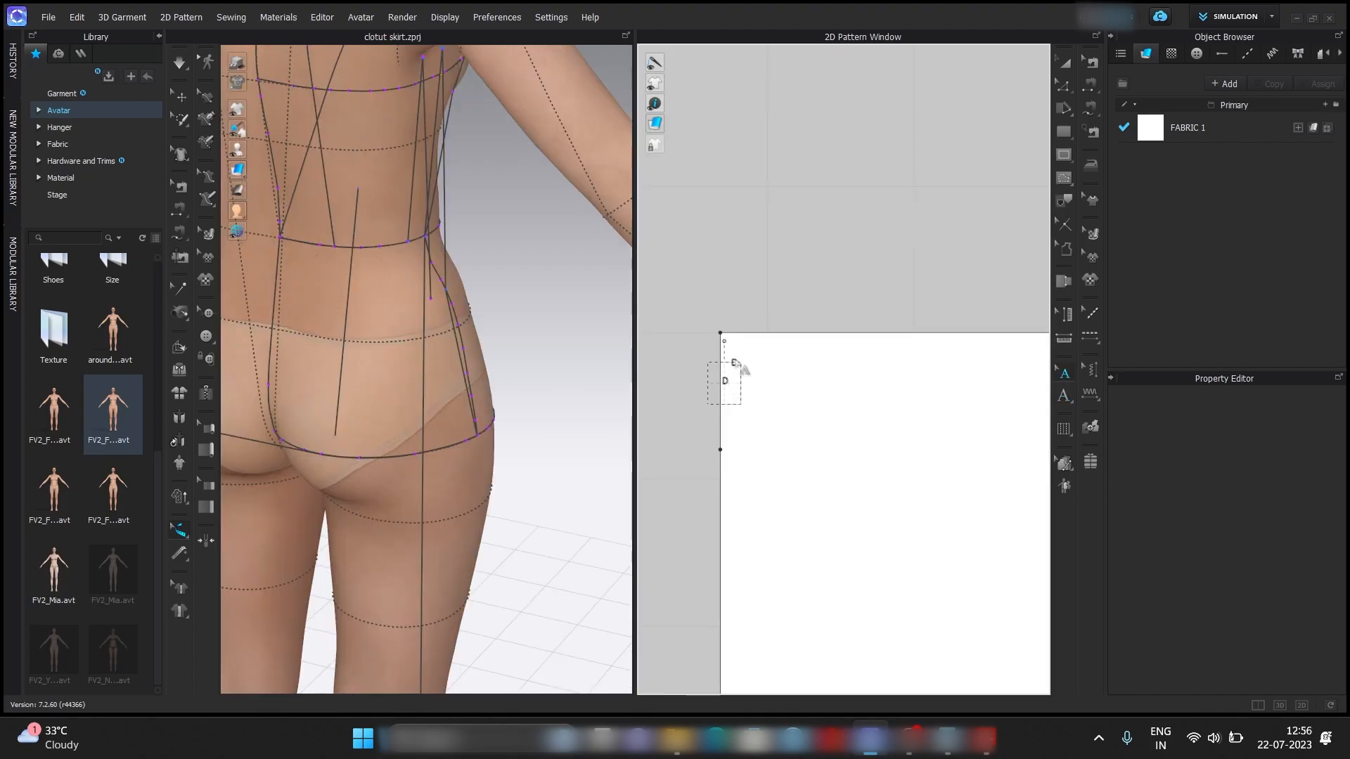
left_click_drag(734, 345, 731, 341)
left_click(769, 360)
scroll(777, 372, "down", 3)
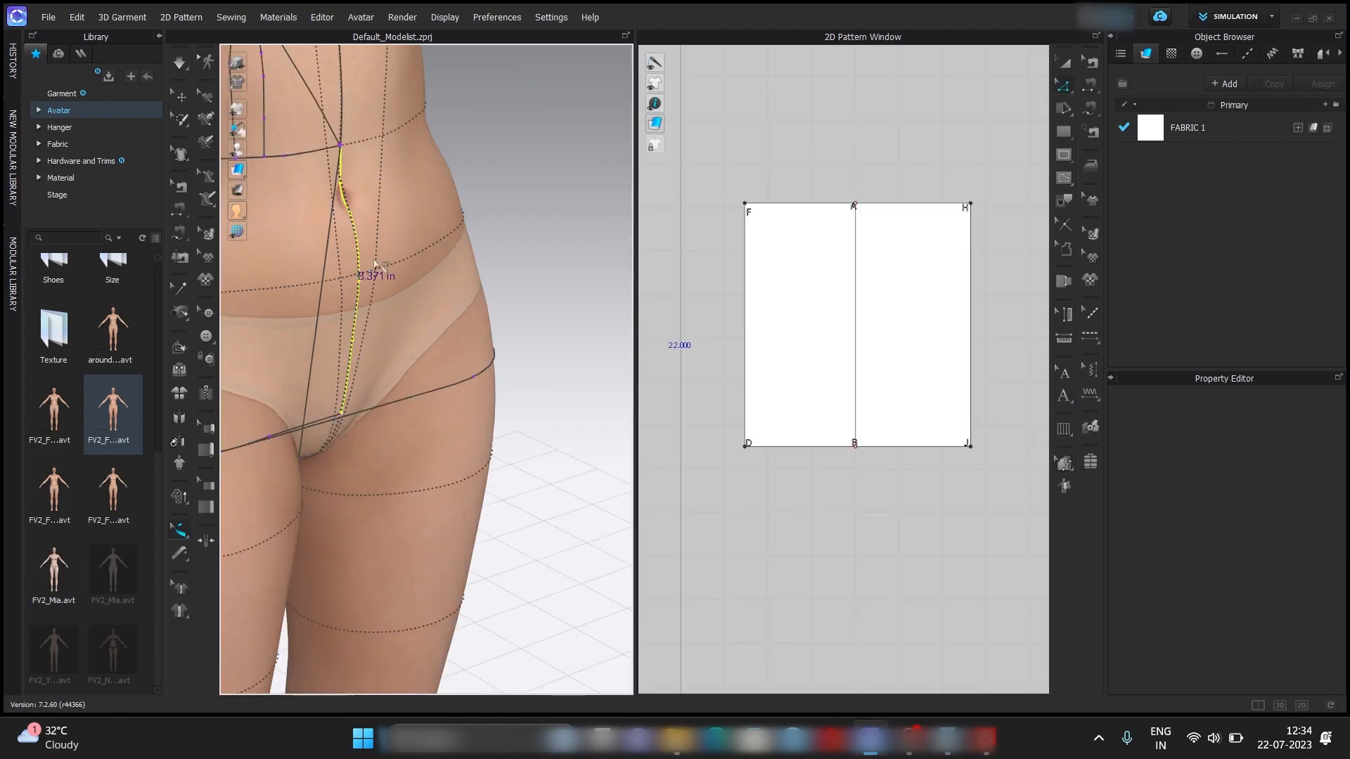
Split the vertical internal line 8.371 in below point A and label the new point C.
scroll(367, 344, "up", 3)
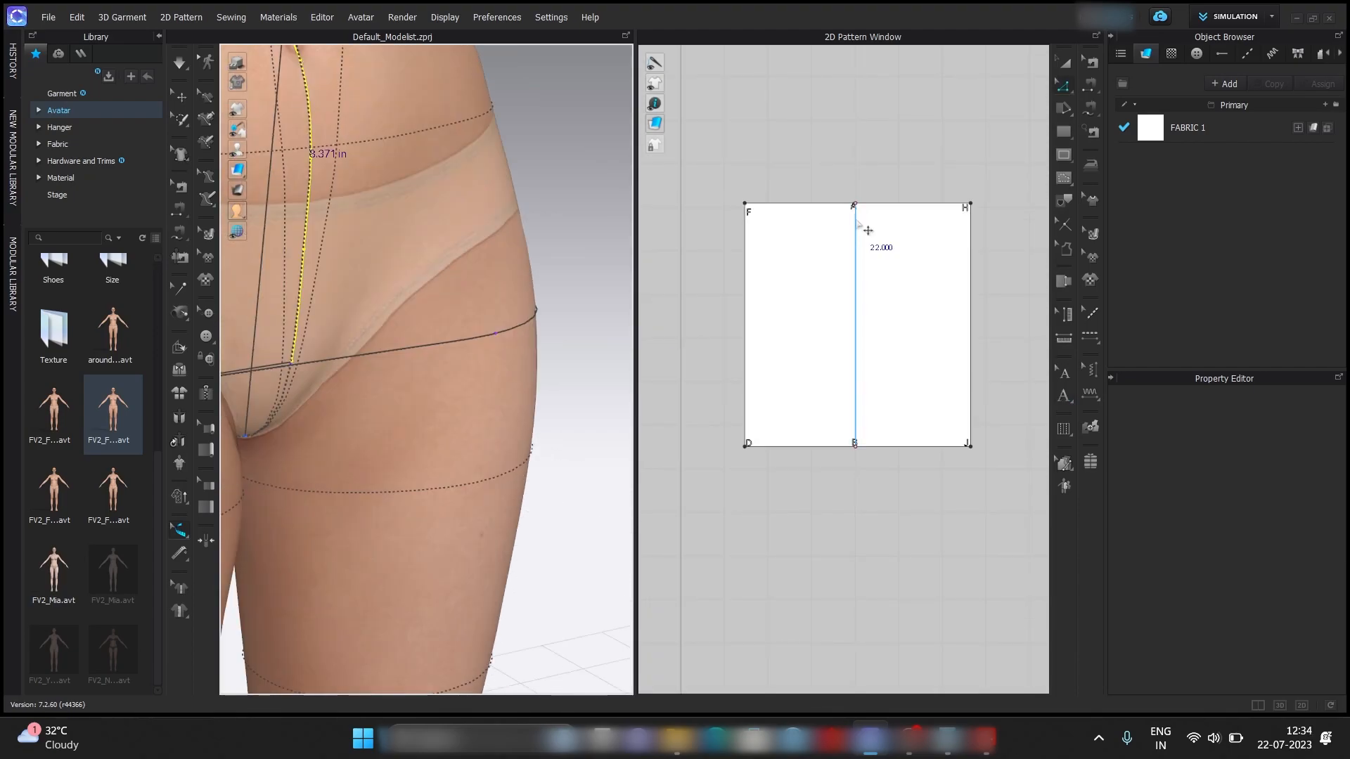
right_click(856, 222)
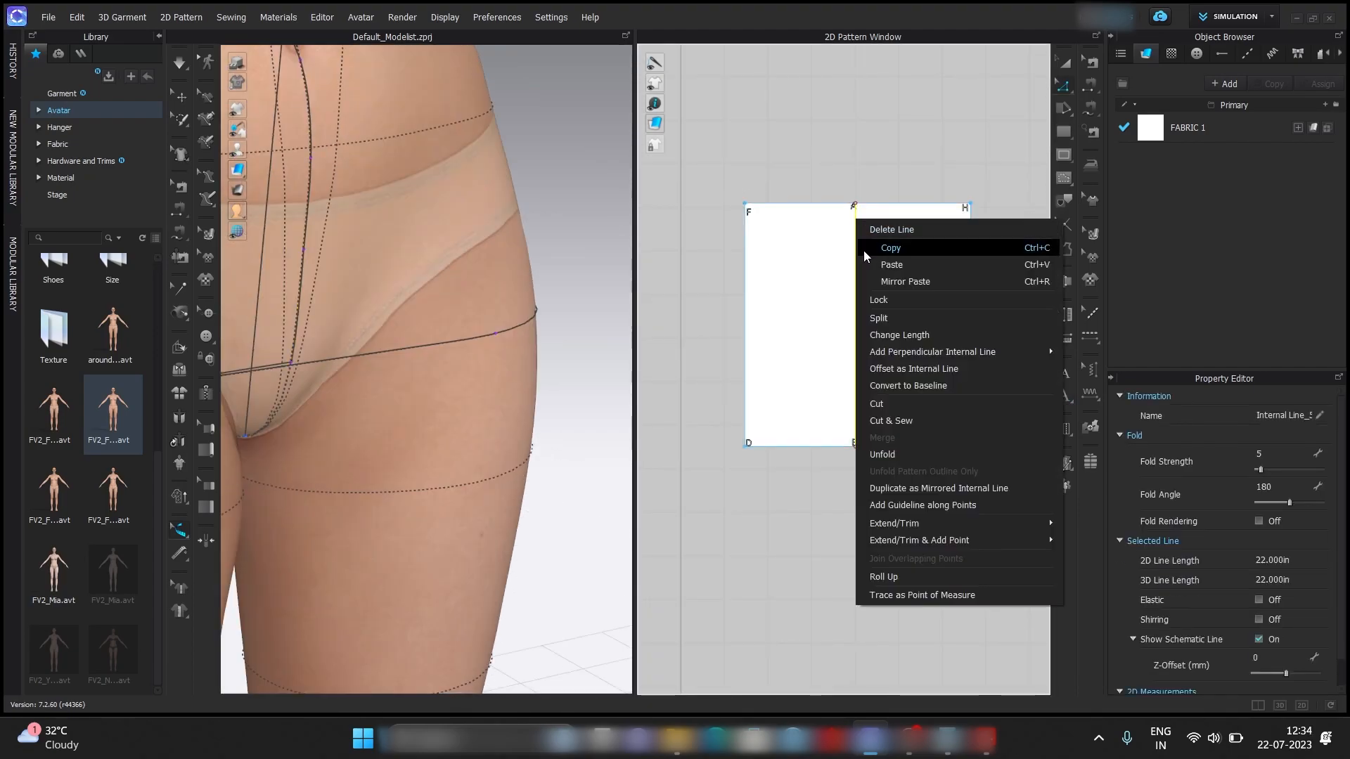
left_click(887, 318)
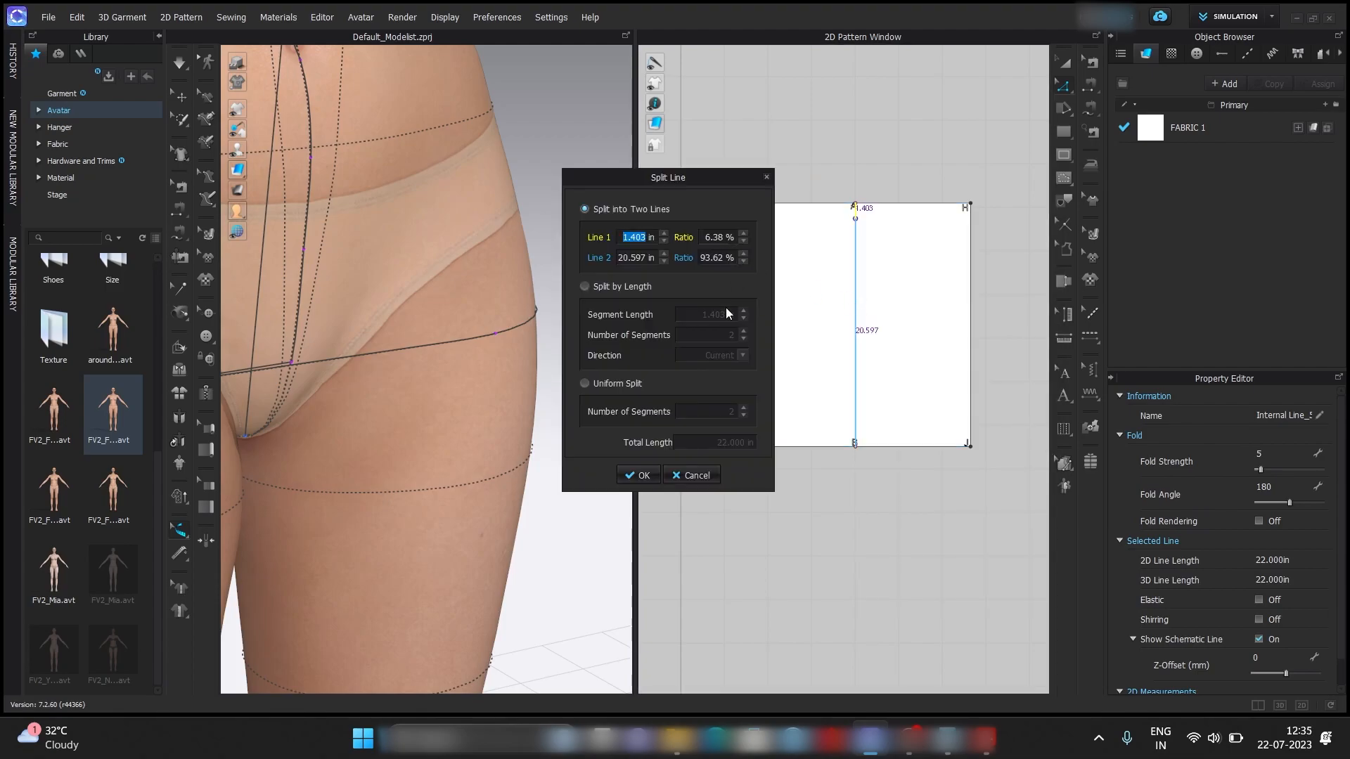
type("8.371")
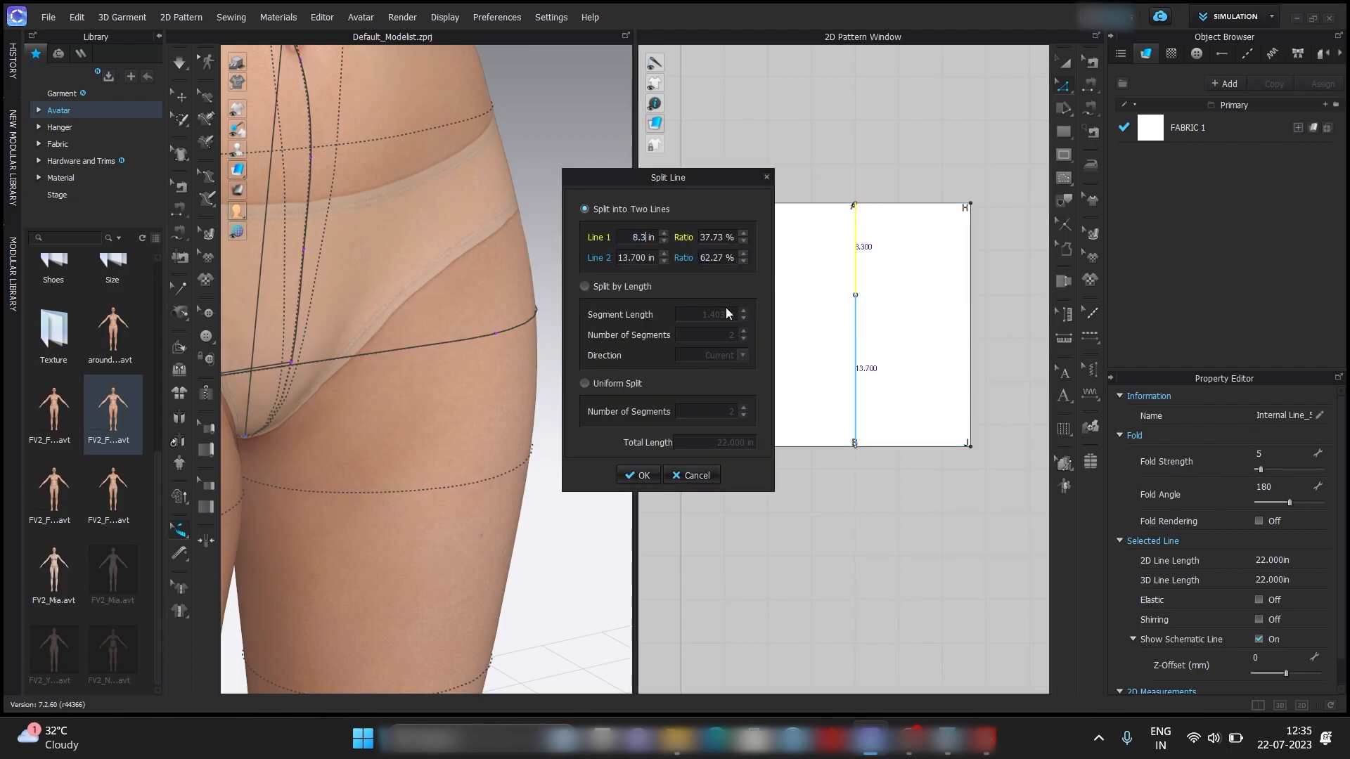
key("Return")
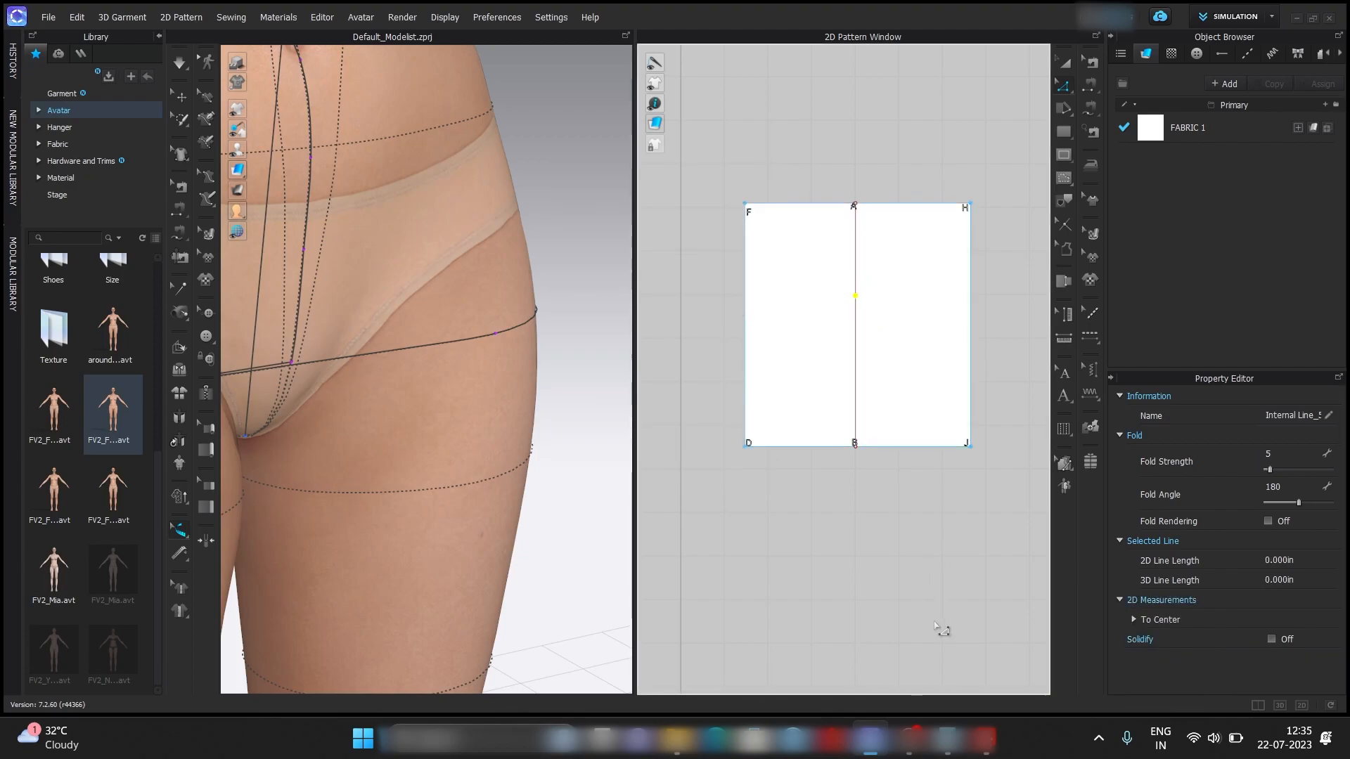
key("y")
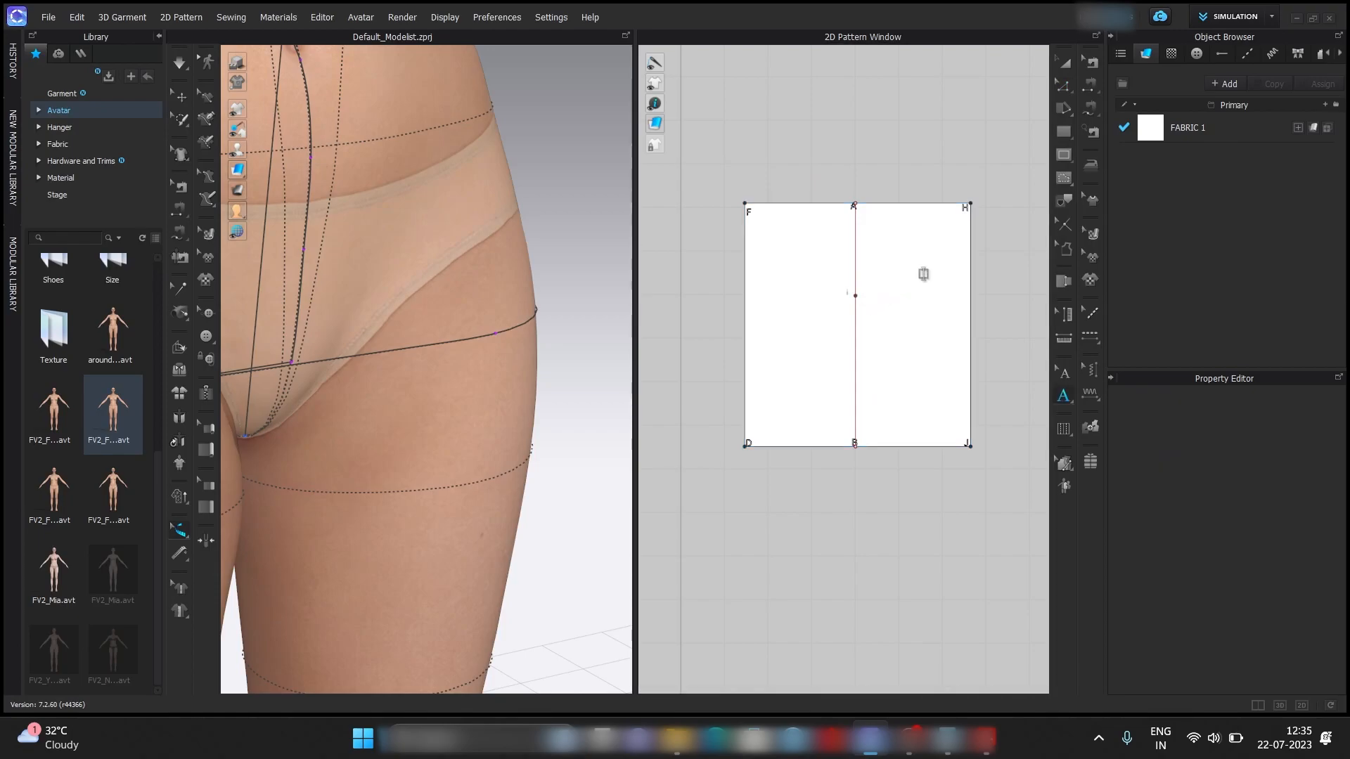
key("z")
Add a horizontal perpendicular internal line through point C at 90°, extended to both side edges of the pattern.
right_click(853, 296)
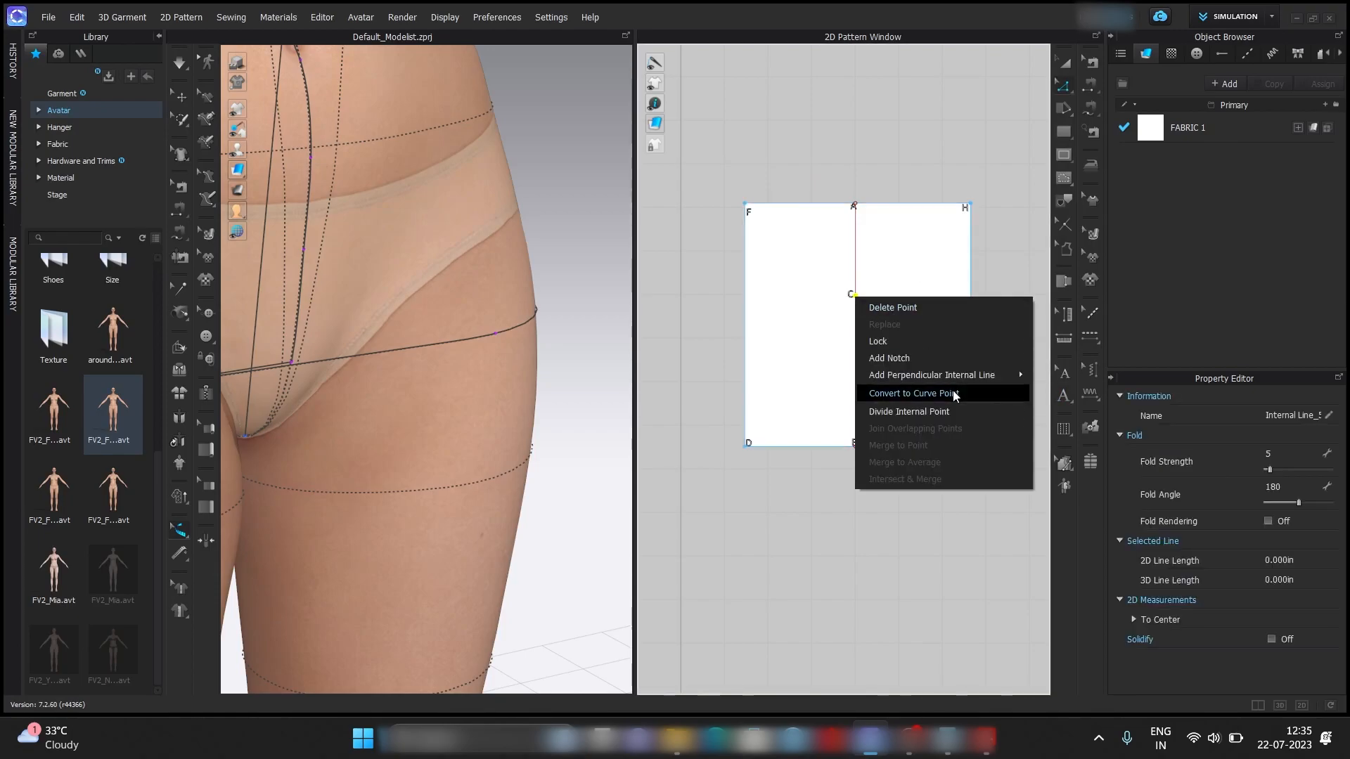
mouse_move(986, 377)
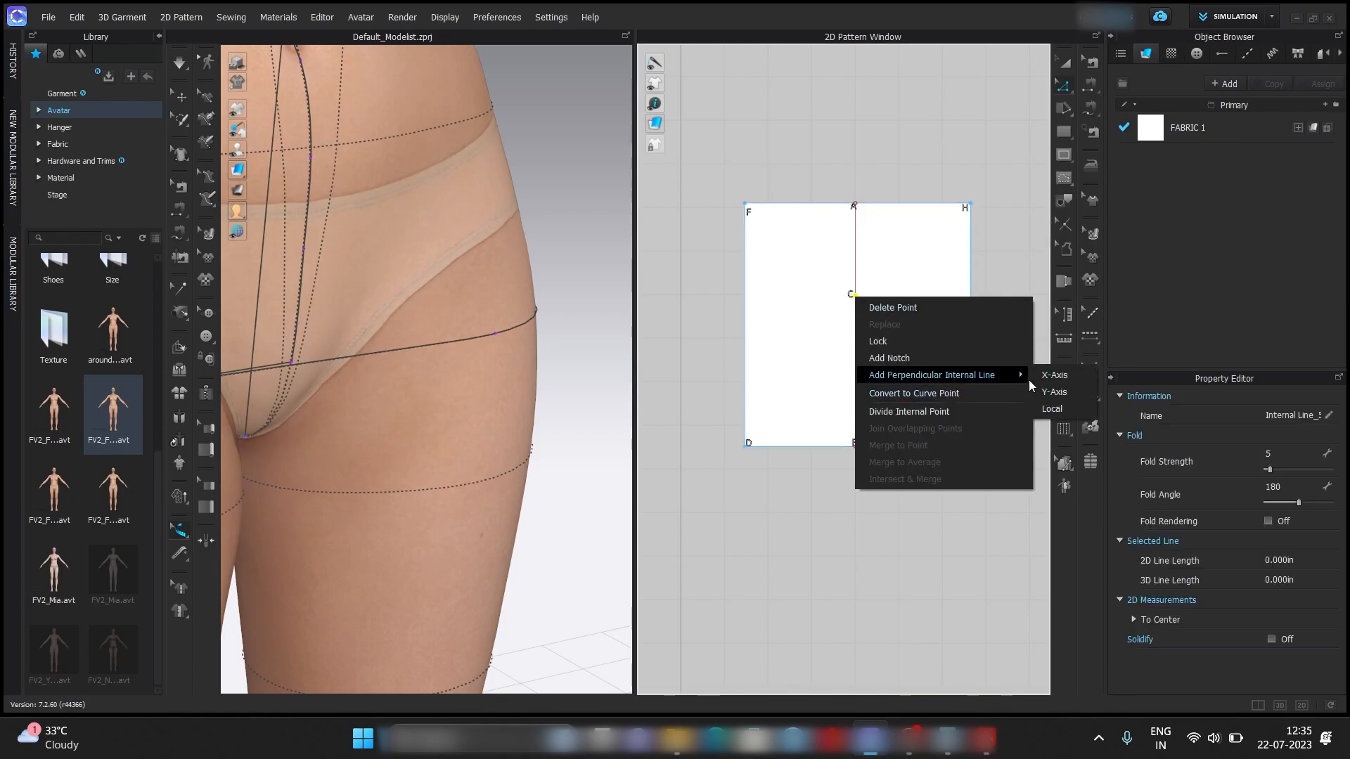
left_click(1048, 391)
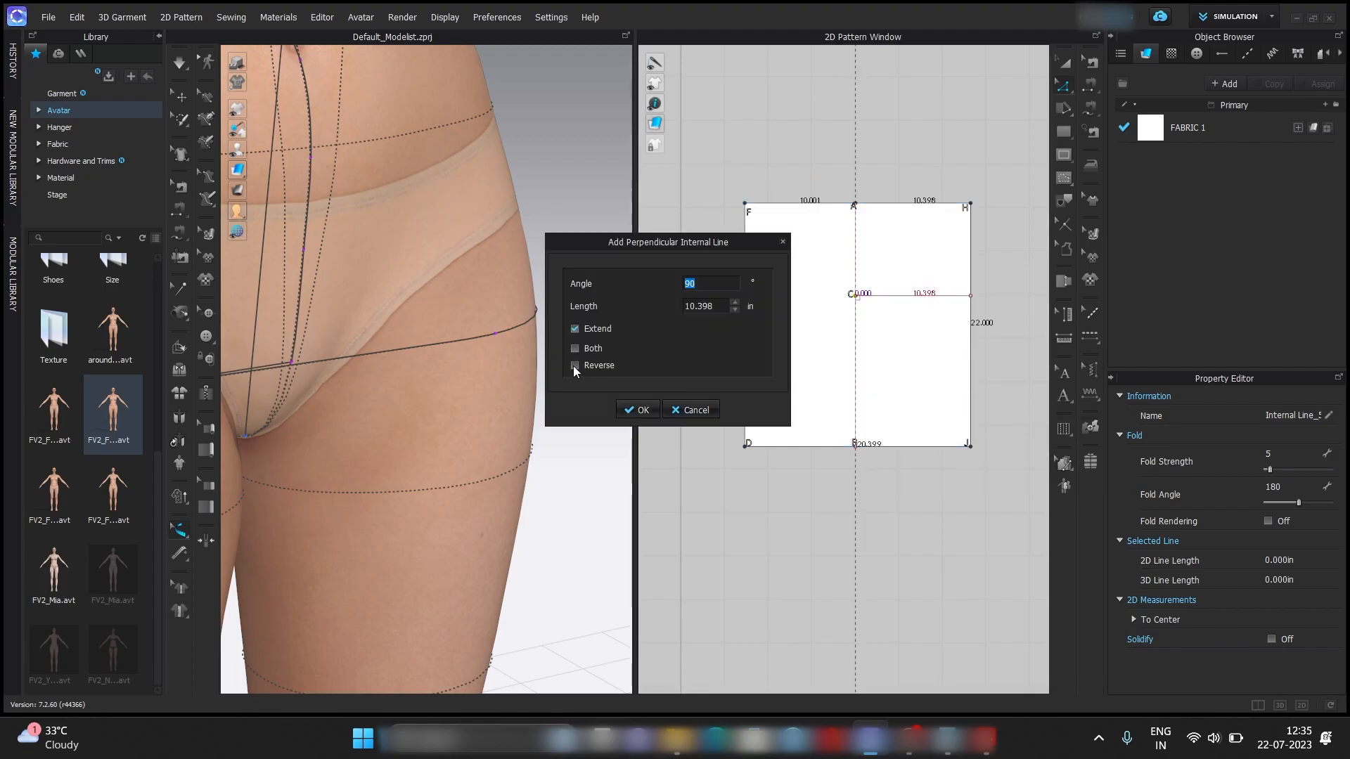
left_click(575, 348)
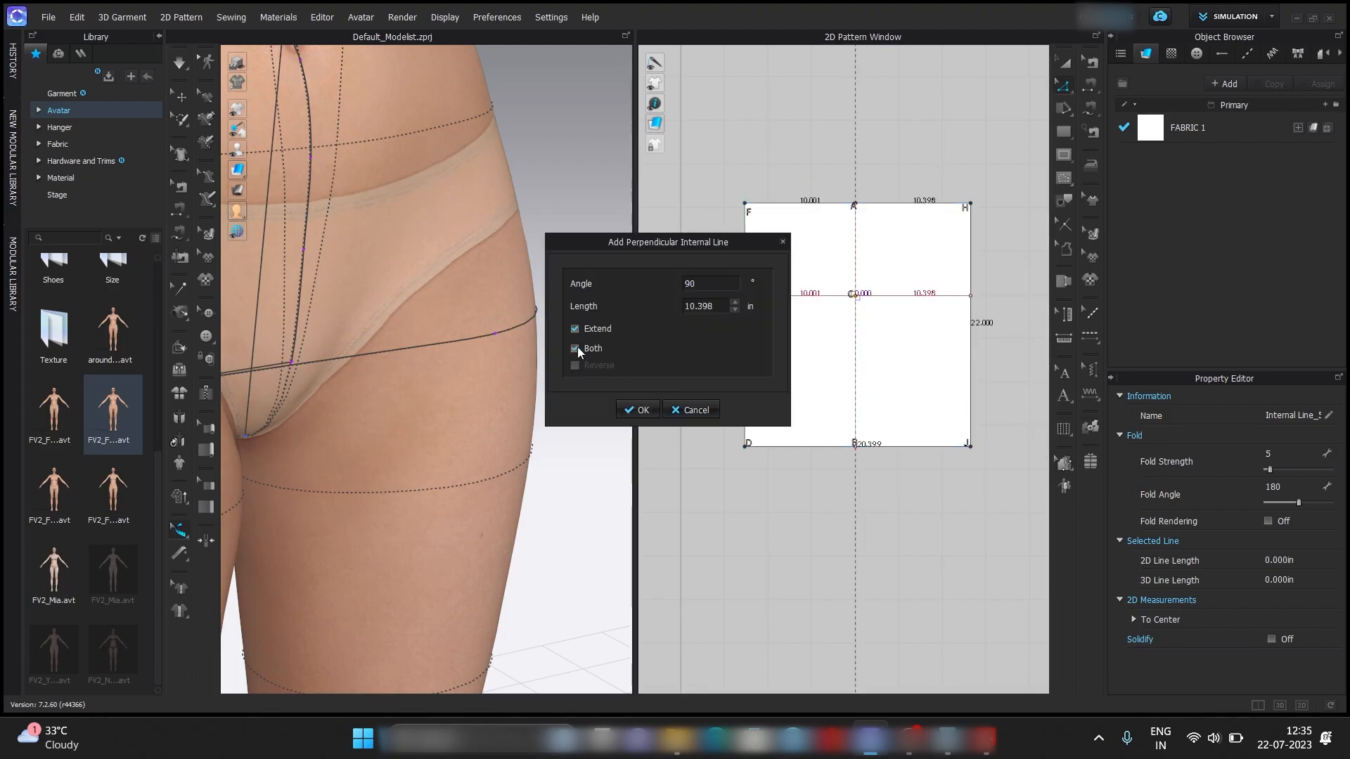
left_click(641, 410)
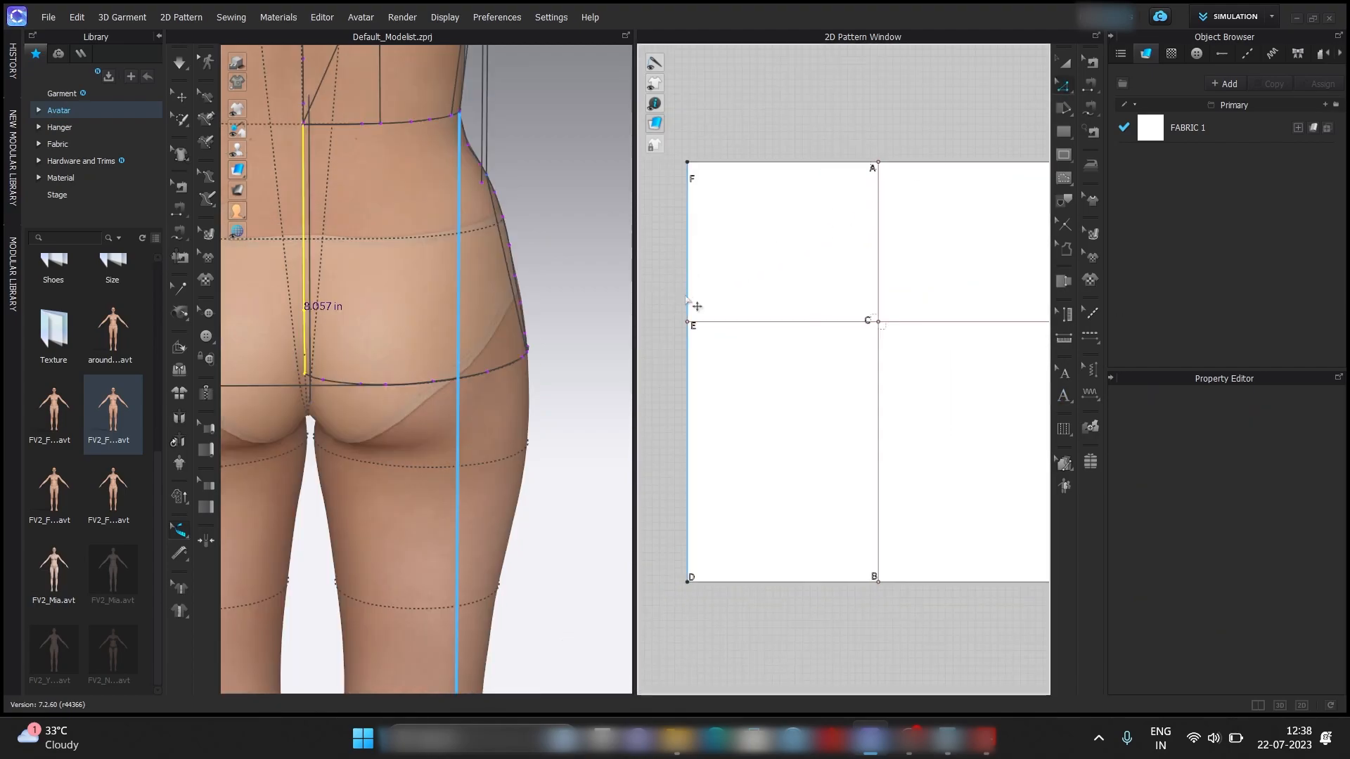
Add a point where the hip line meets the pattern's left edge, then split the segment above E with Line 1 at 8.057 in.
right_click(687, 301)
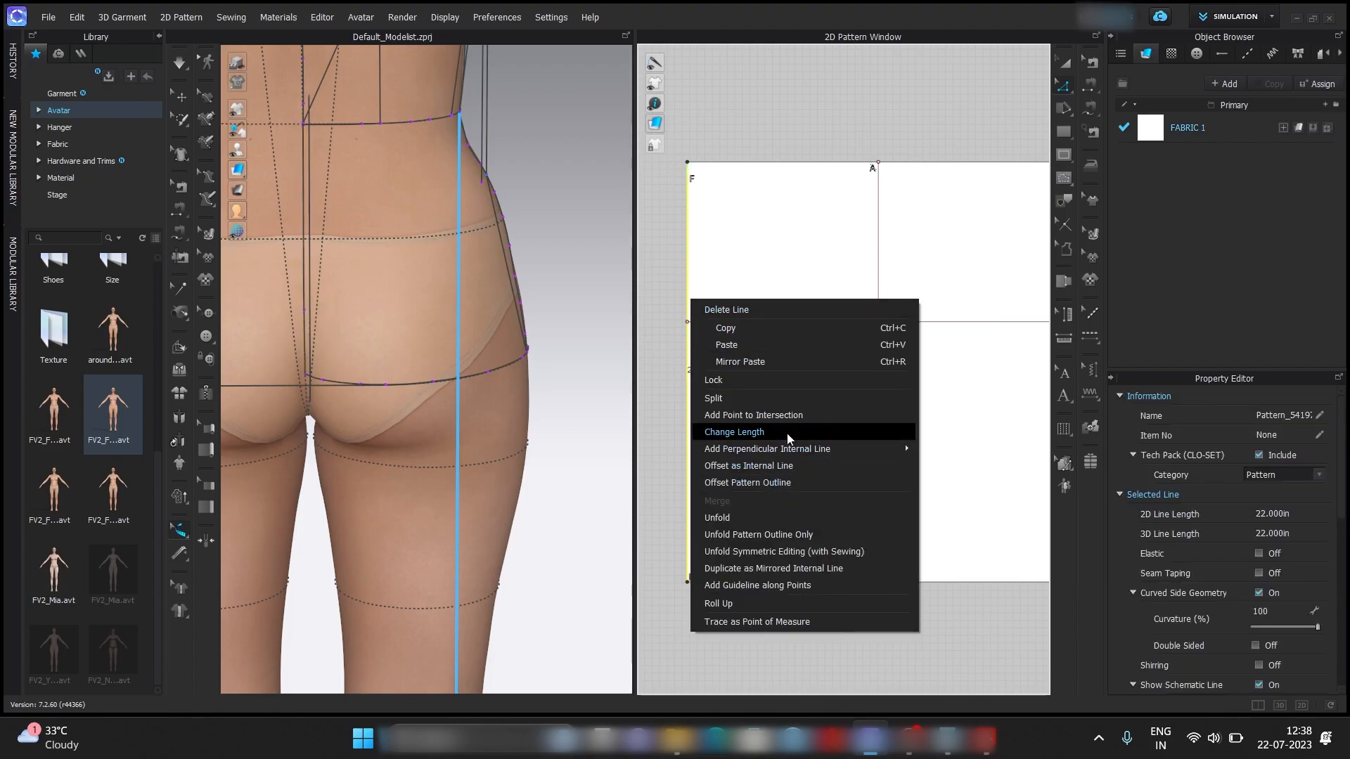
left_click(800, 416)
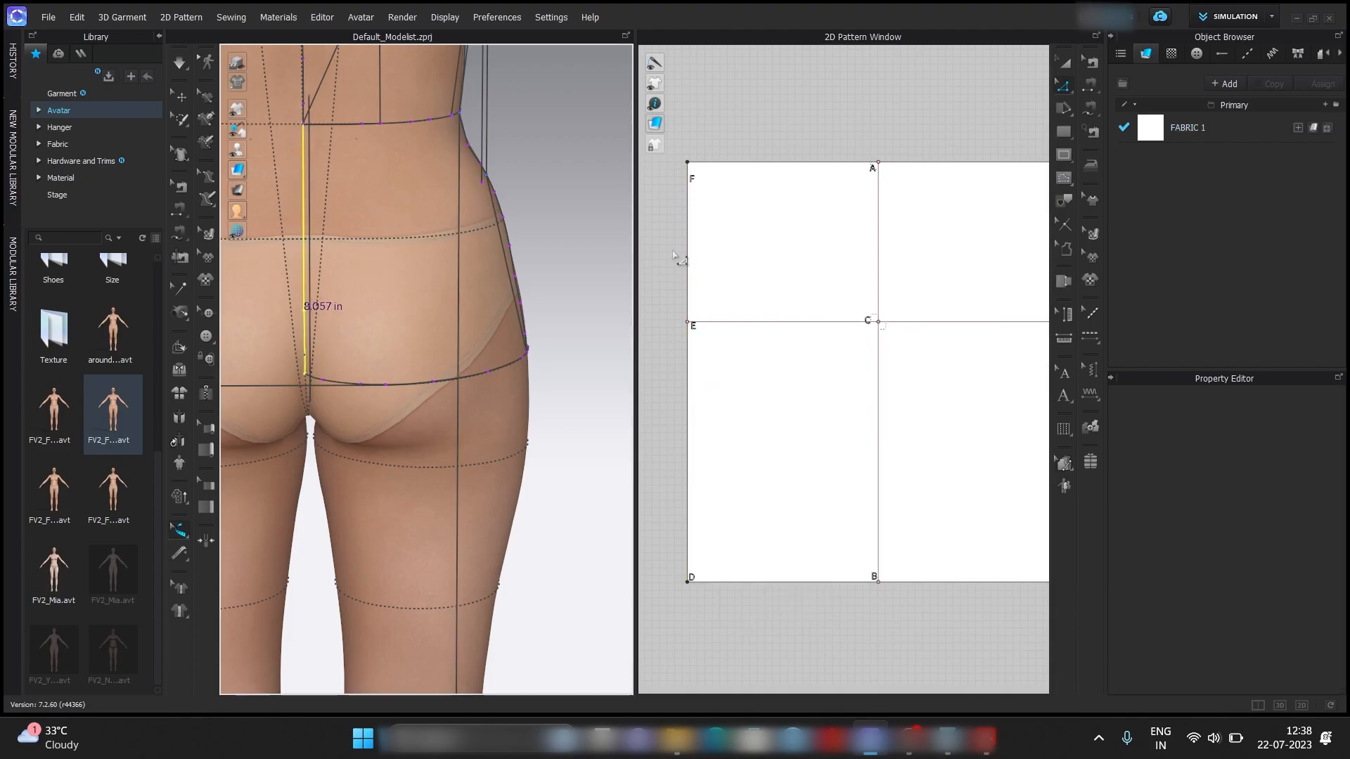
right_click(698, 314)
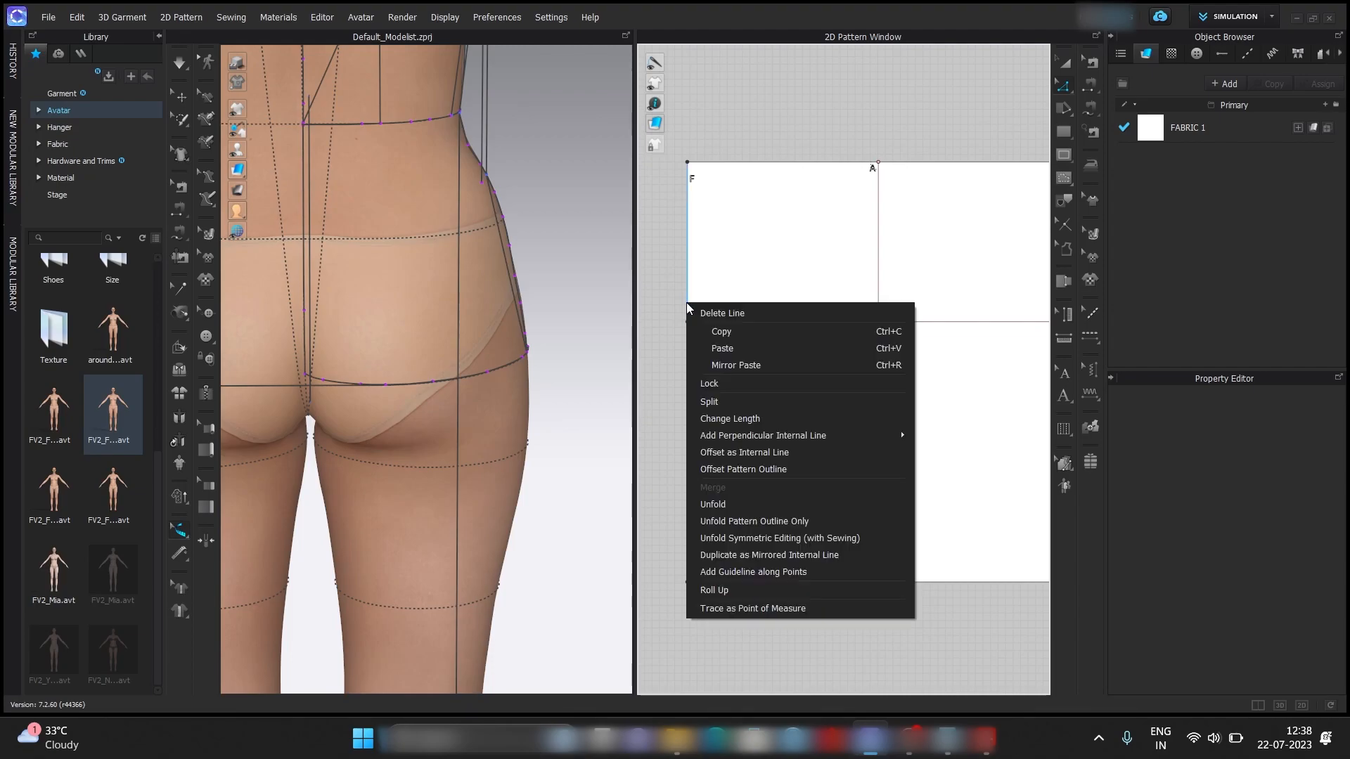
left_click(724, 395)
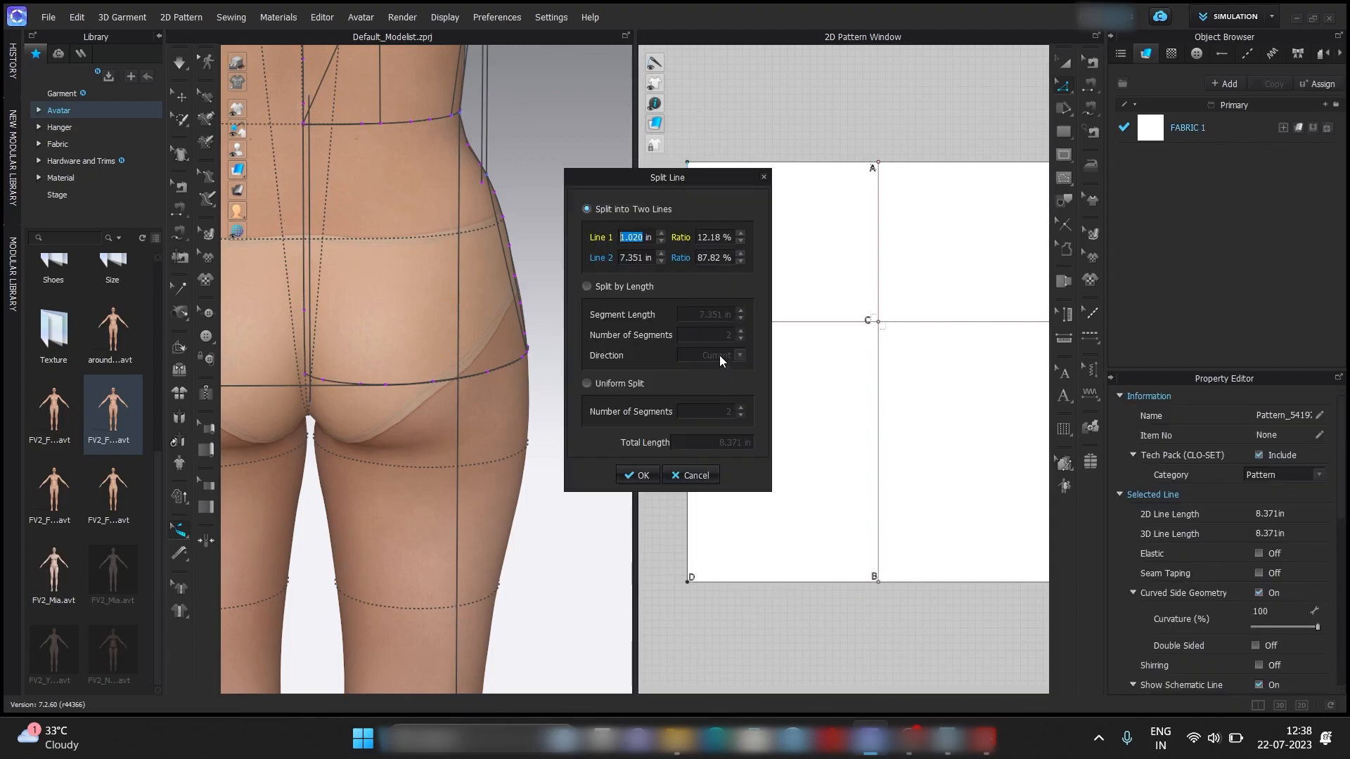
type("8.0")
key("Return")
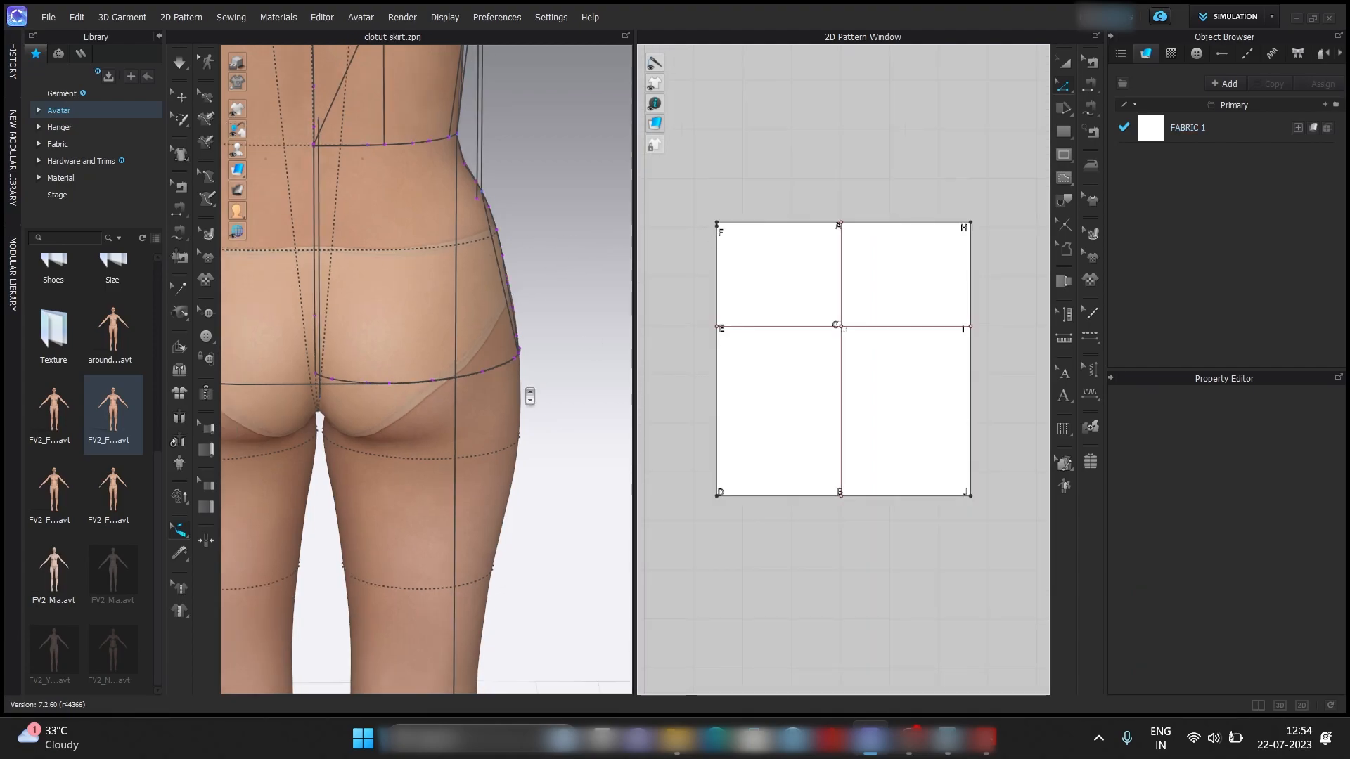
Show the avatar's back waist arc measurement and calculate 6.250 + 0.25 + 2 in Calculator.
right_click_drag(529, 397, 379, 269)
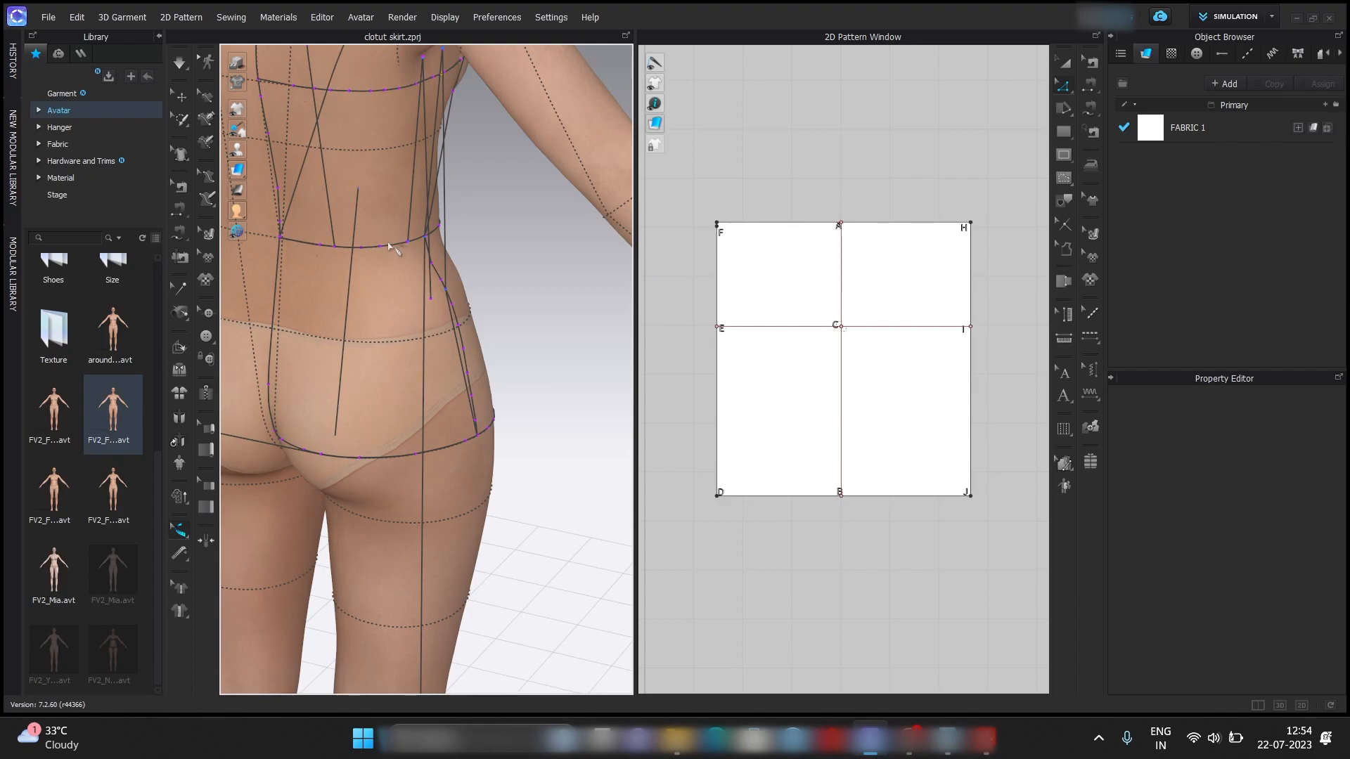
left_click(394, 247)
left_click(948, 738)
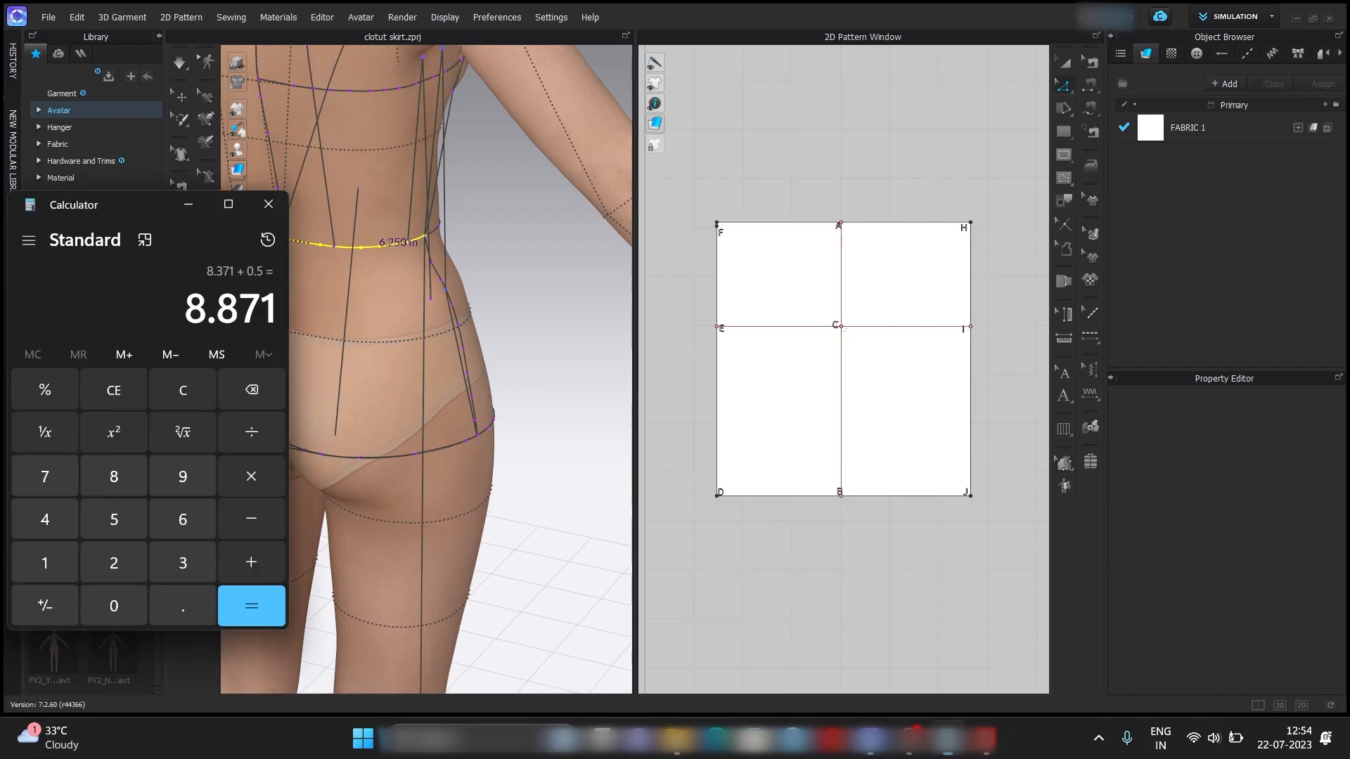
left_click(183, 390)
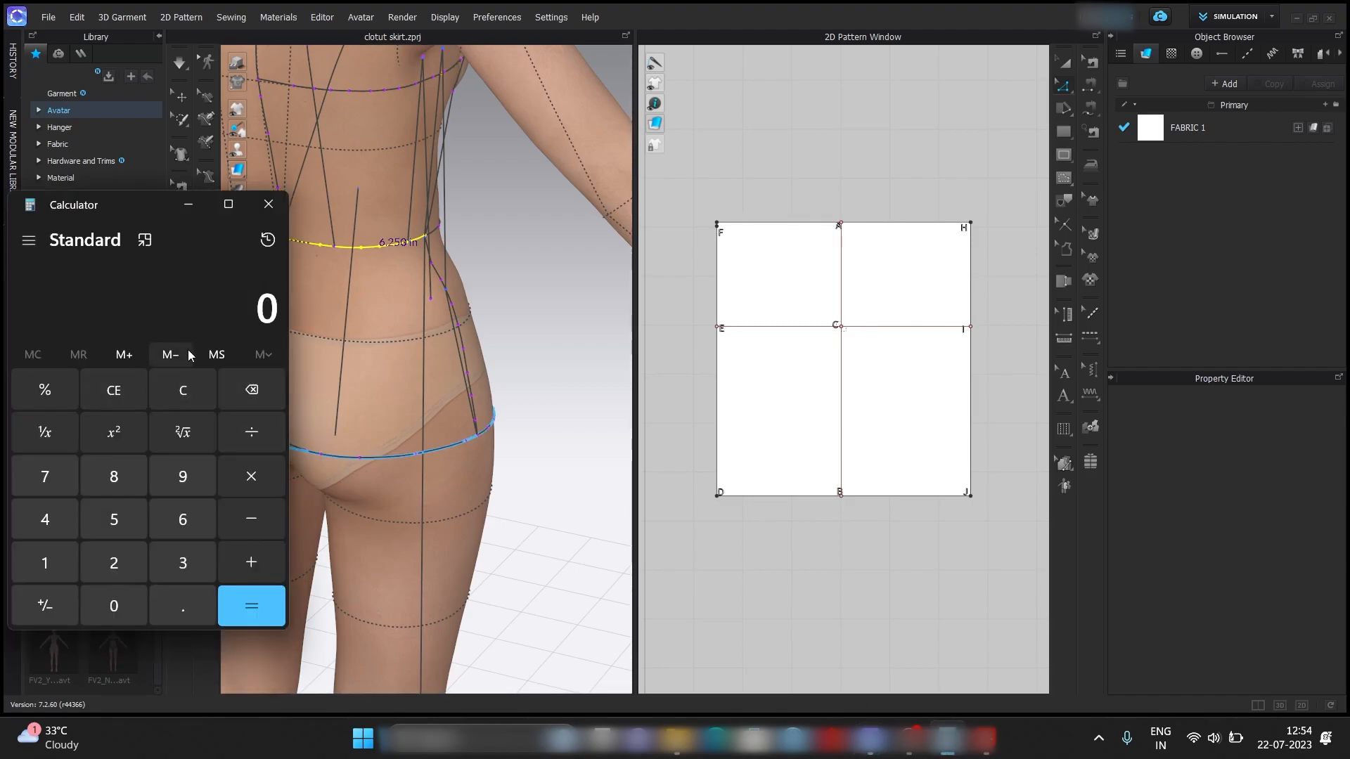
type("6.250")
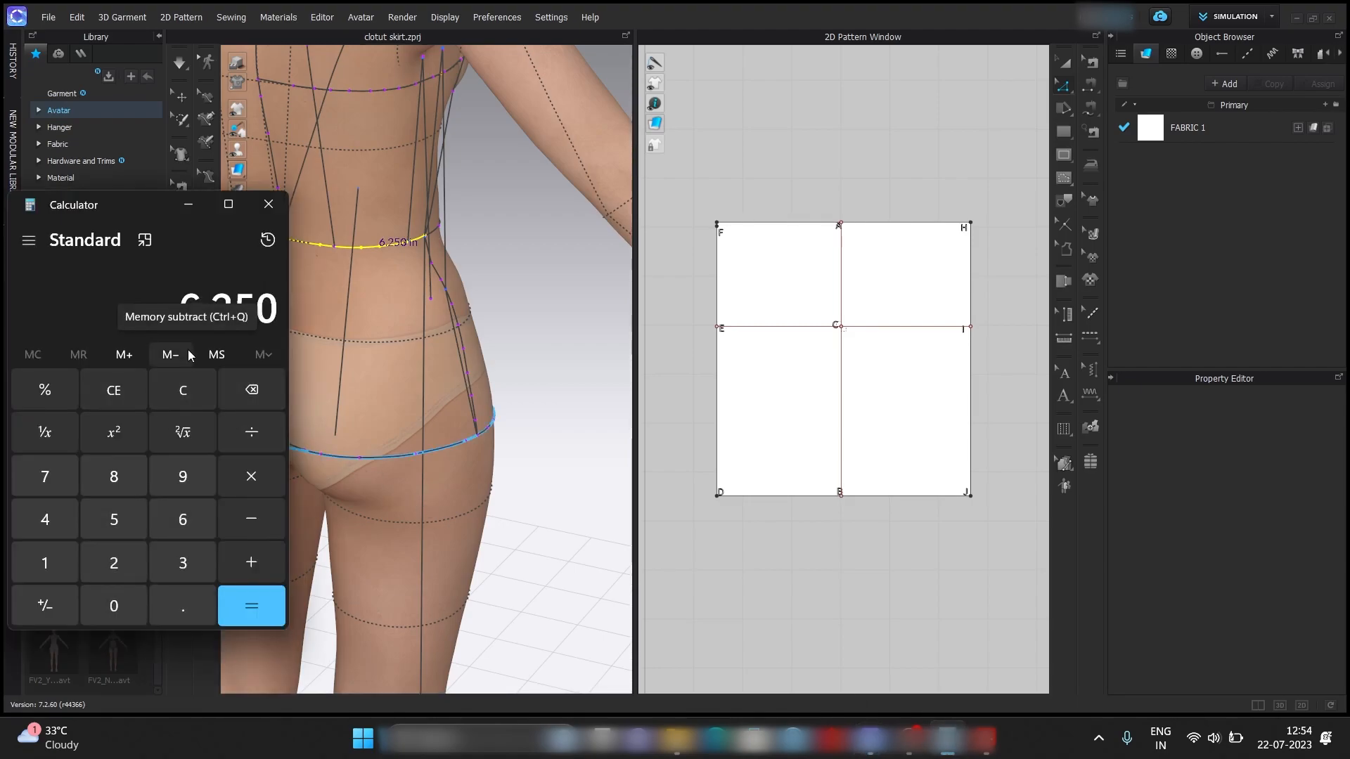
key("plus")
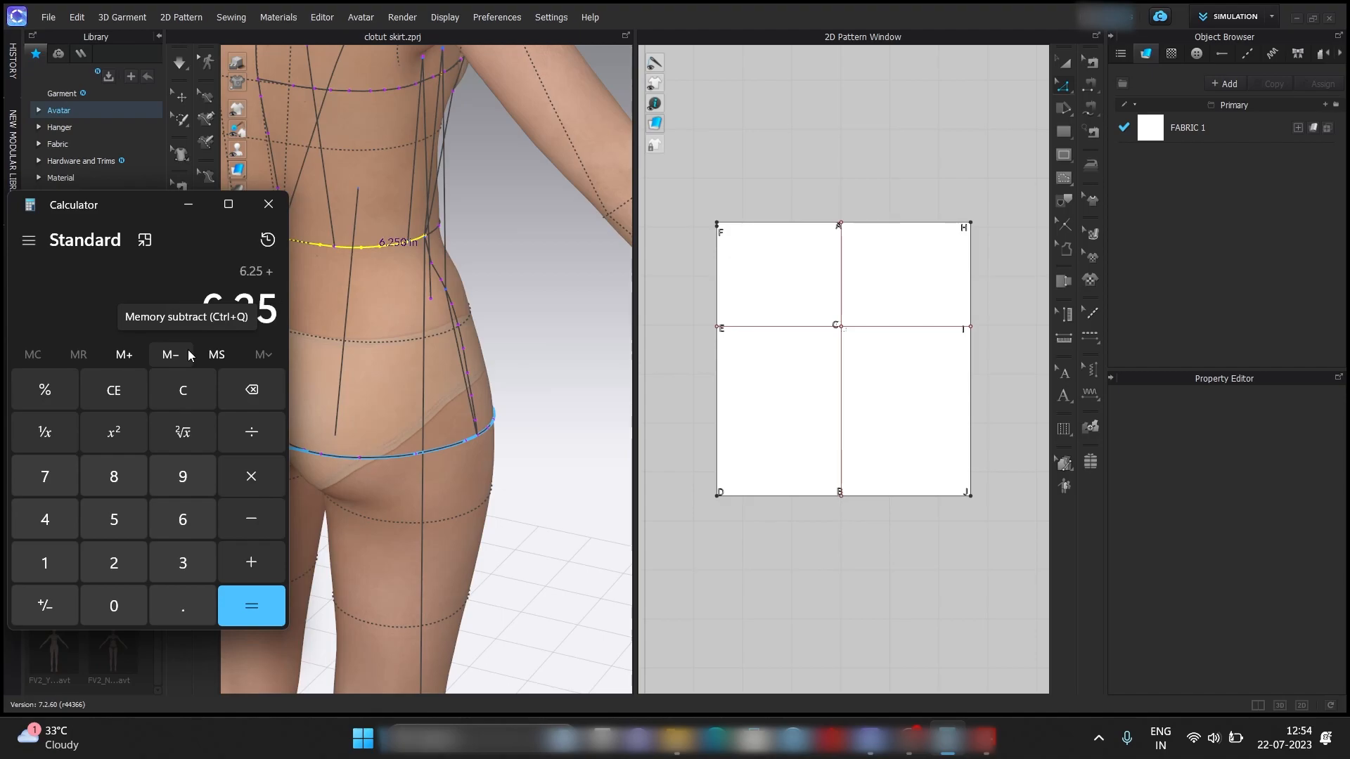
left_click(957, 744)
left_click(959, 748)
type("0.25")
key("plus")
type("2")
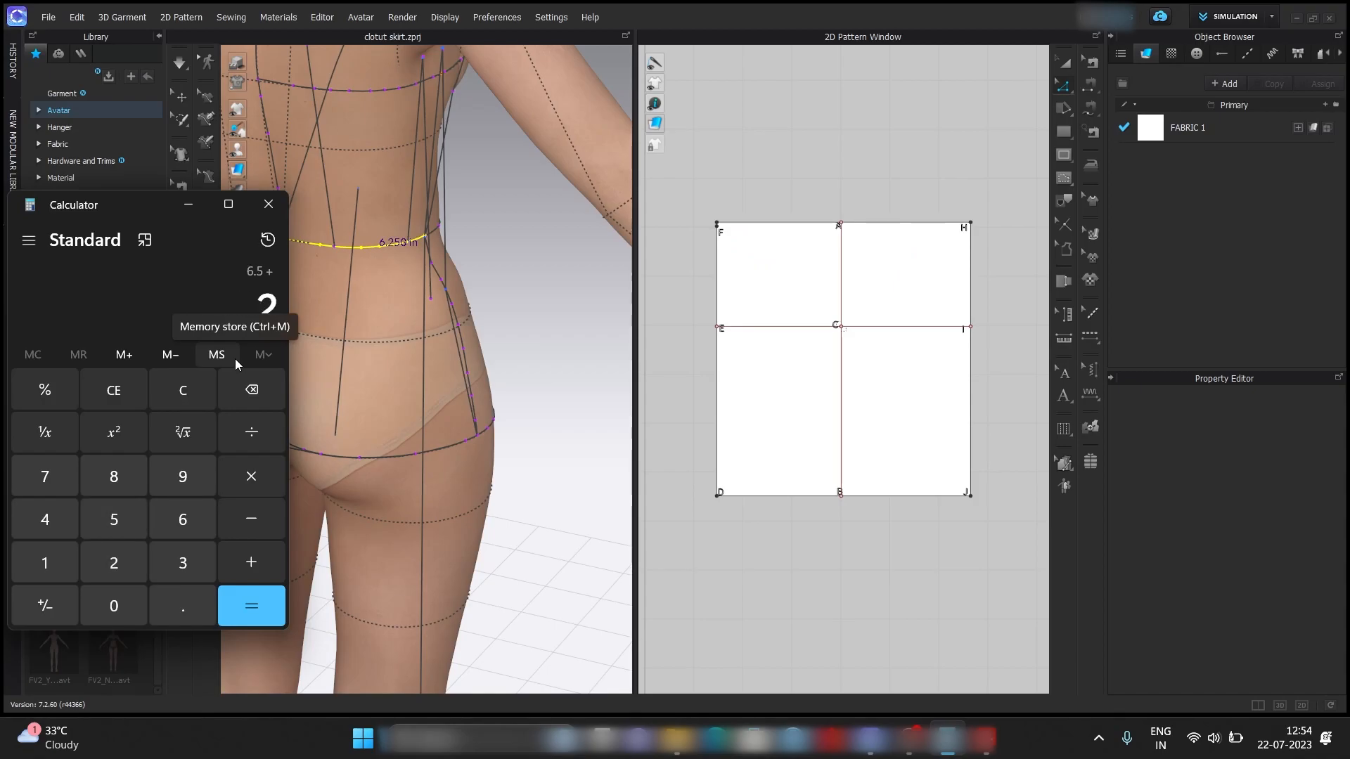
key("Return")
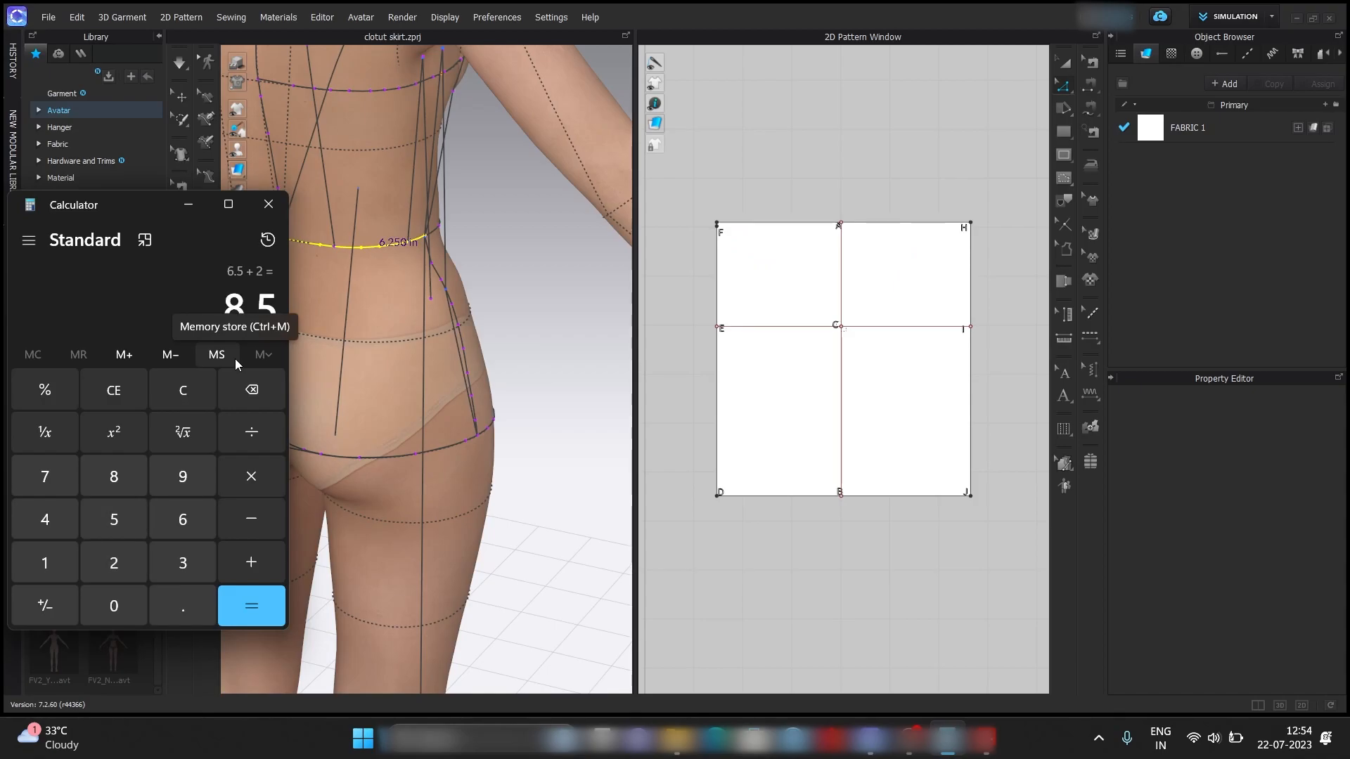
left_click(202, 212)
Split the upper edge between F and A into two lines, with Line 1 set to 8.5 in.
scroll(745, 211, "up", 3)
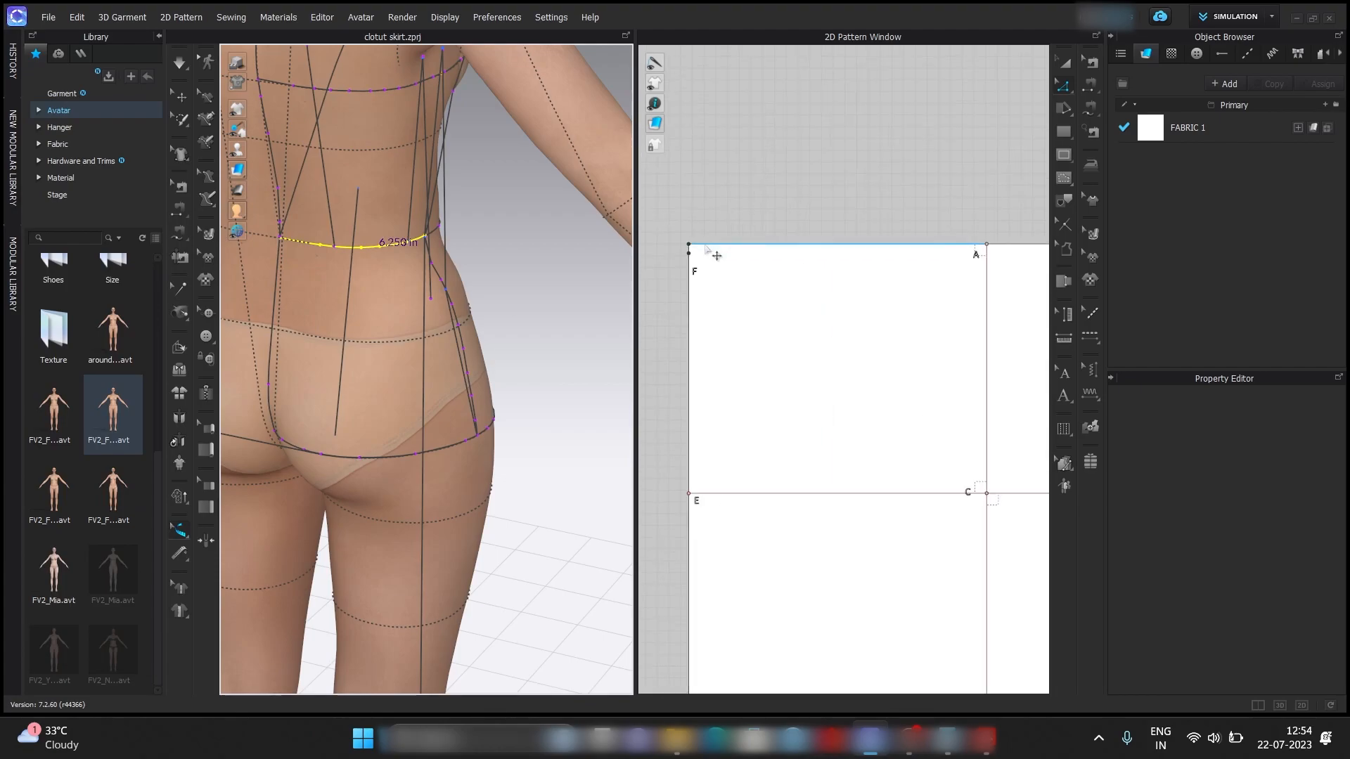
right_click(721, 246)
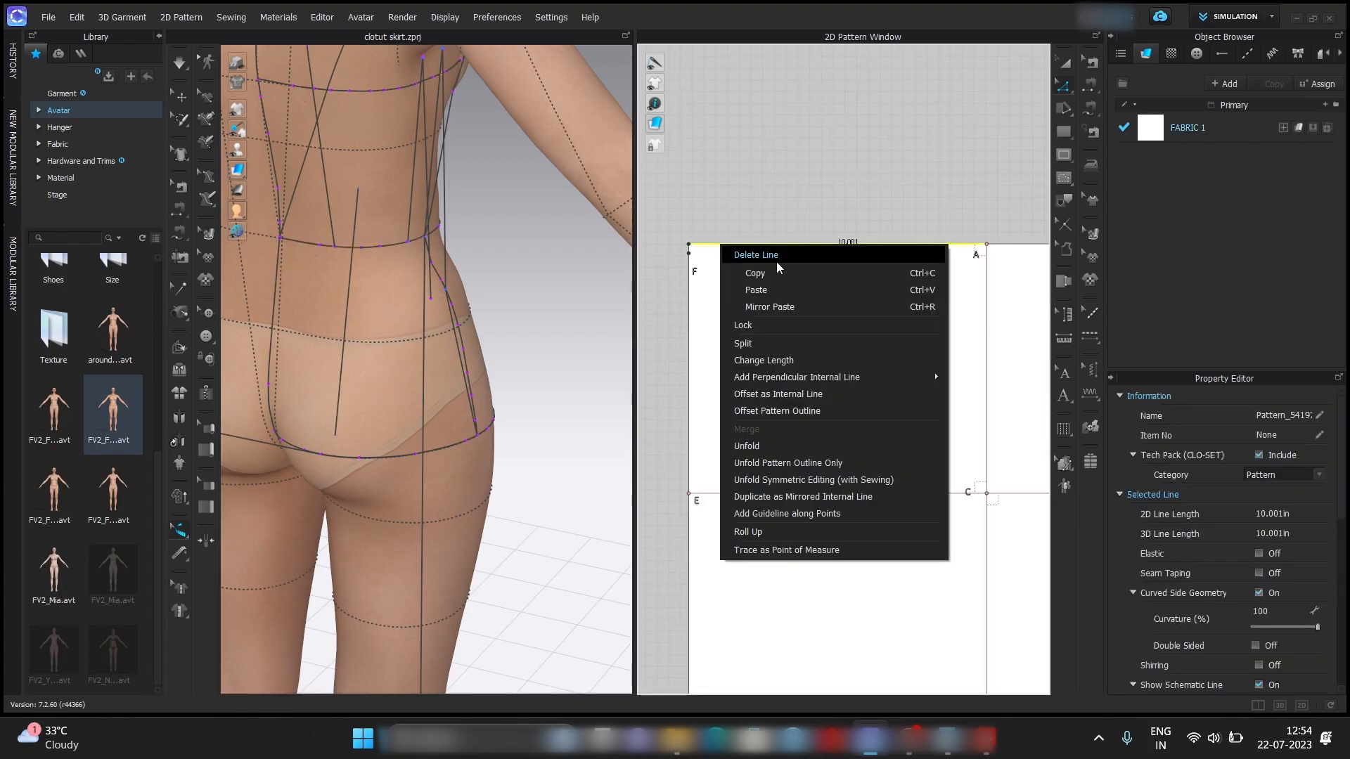
left_click(818, 344)
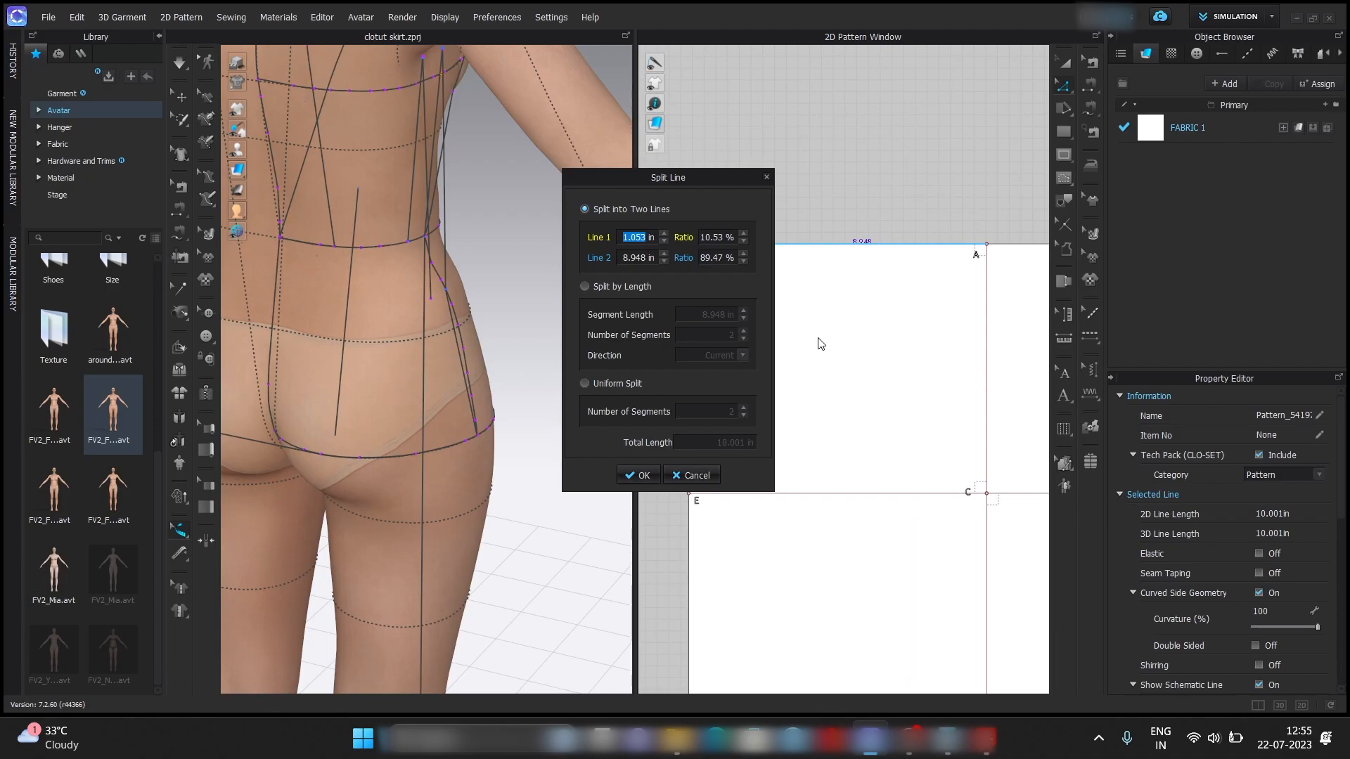
type("8.5")
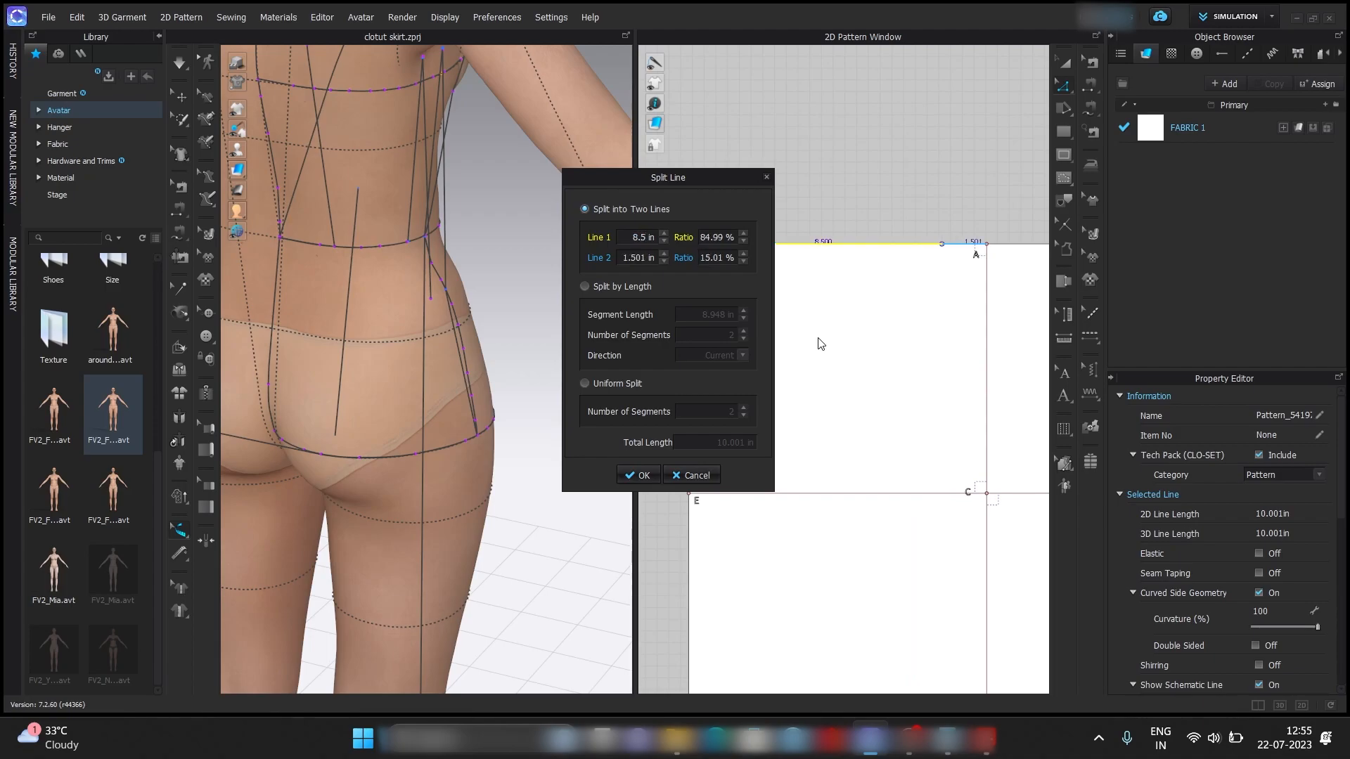
left_click(640, 475)
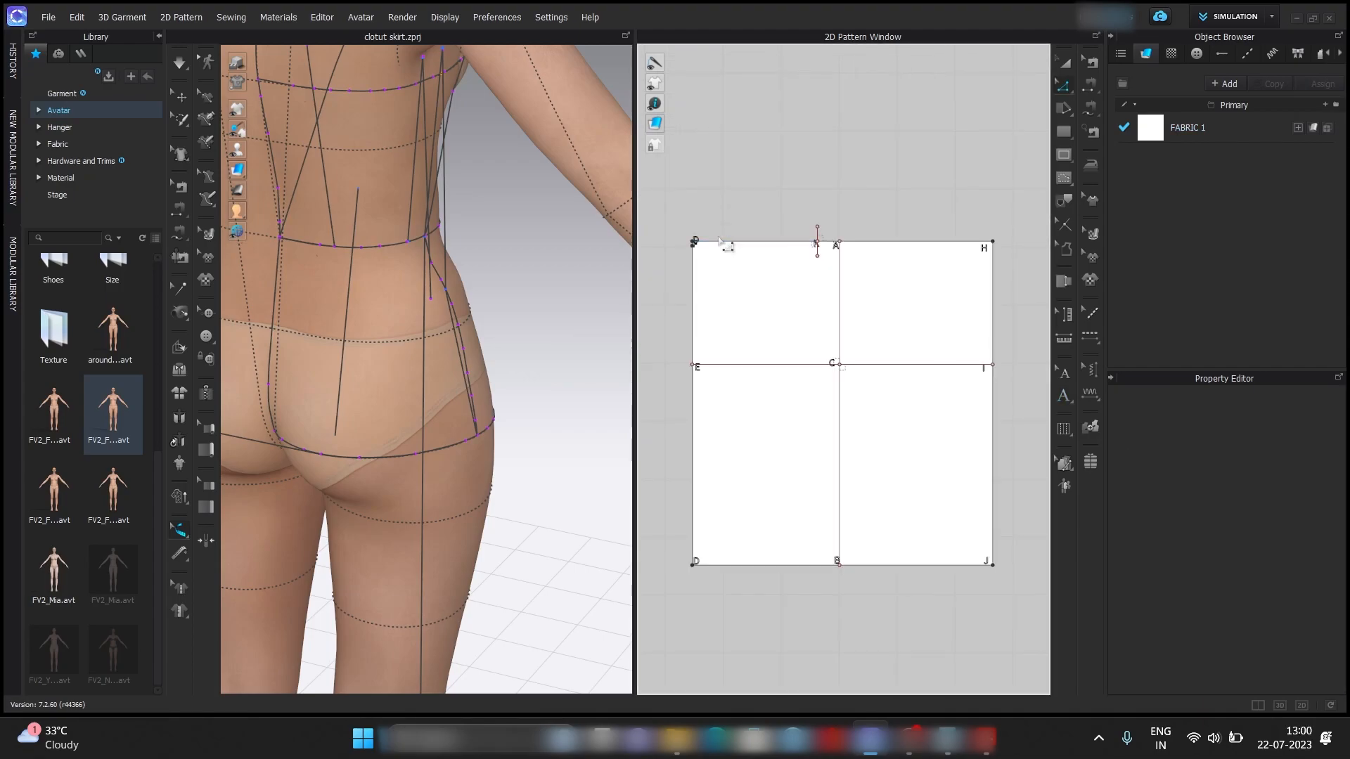
Split the 8.5 in upper-edge segment for the dart placement, with Line 1 set to 3 in from the left corner.
scroll(731, 247, "up", 5)
middle_click_drag(732, 246, 714, 341)
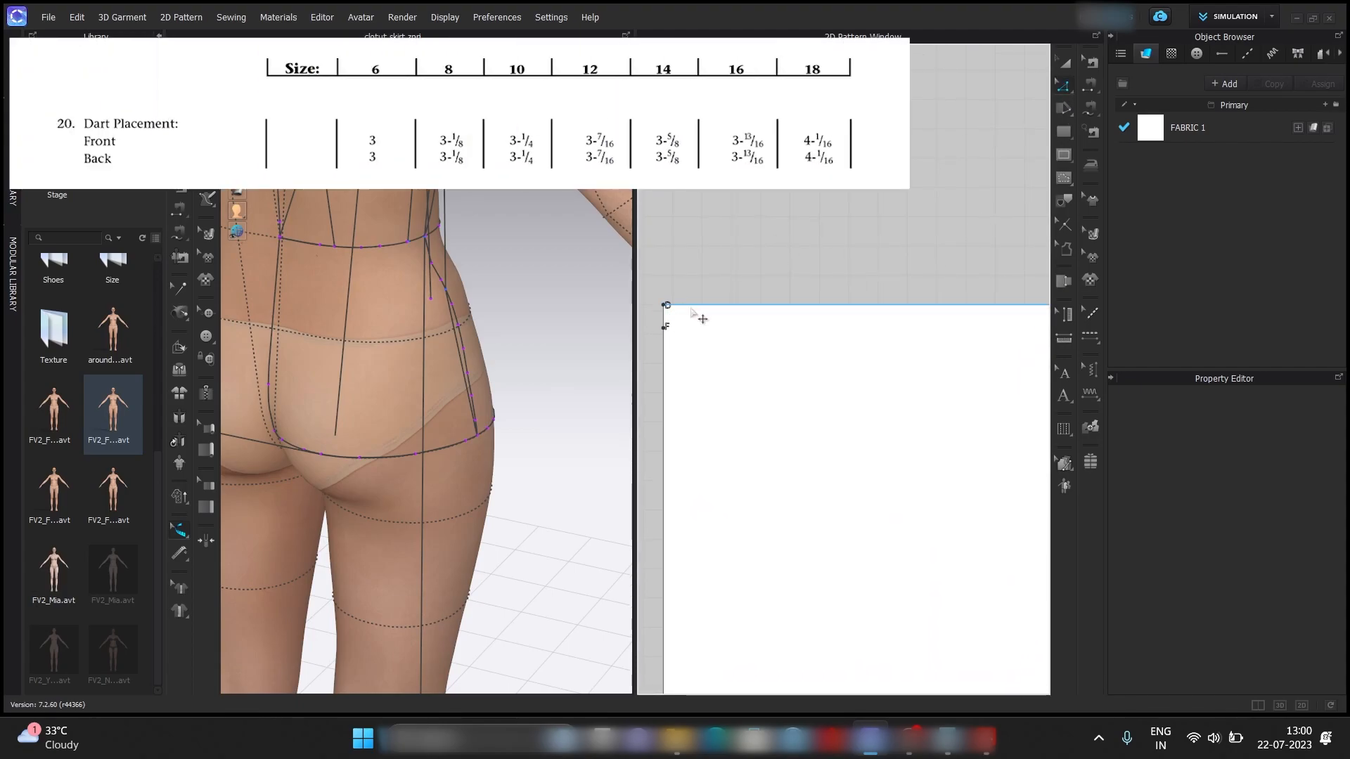
right_click(689, 307)
left_click(714, 407)
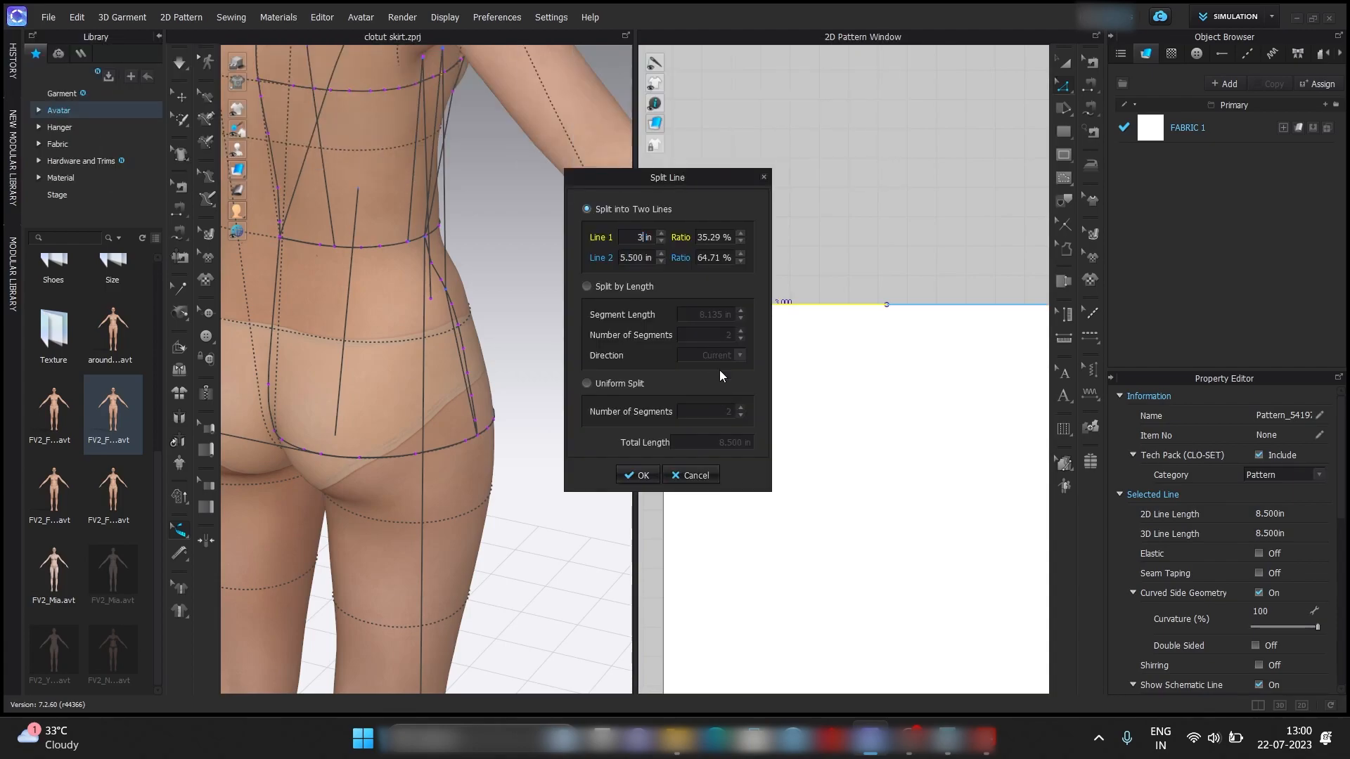
key("Return")
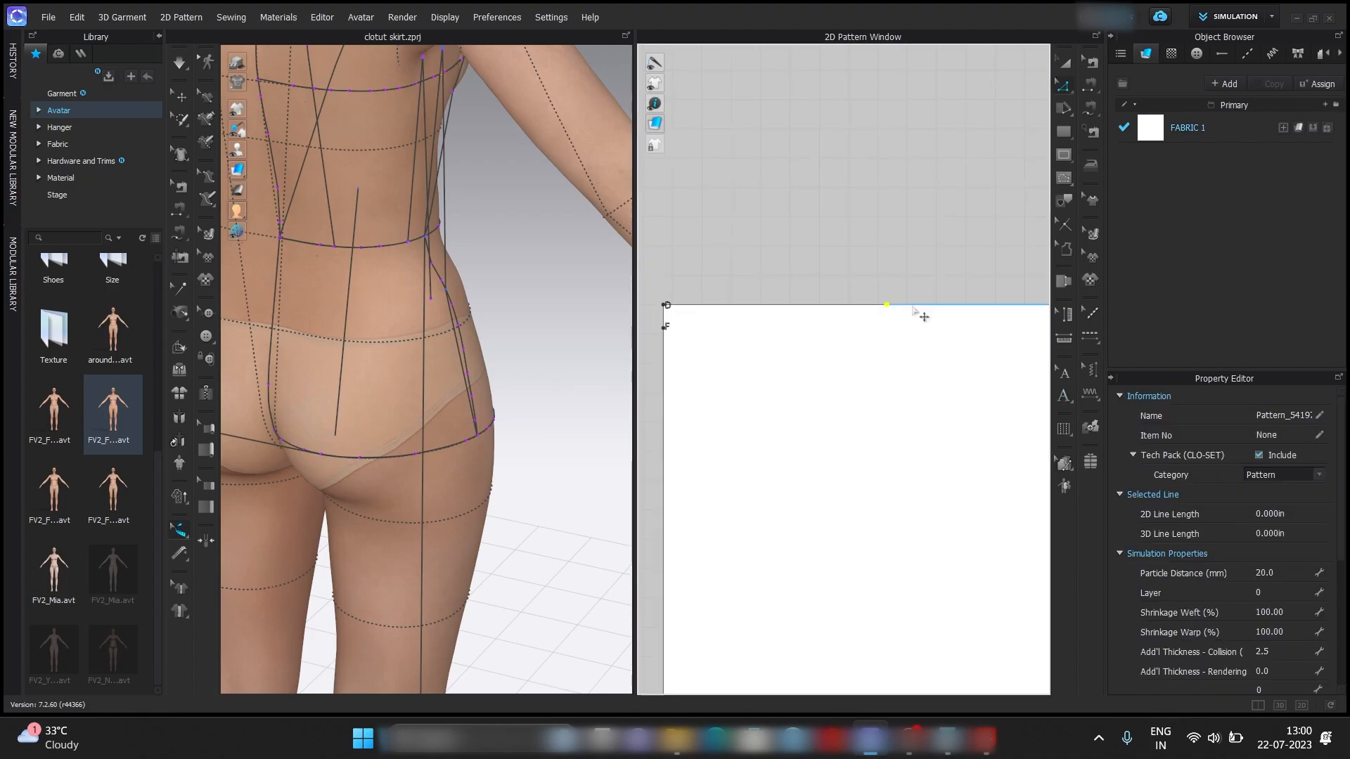
Split the 5.5 in remainder of the upper edge with Line 1 set to 1 in for the first dart's width.
right_click(914, 307)
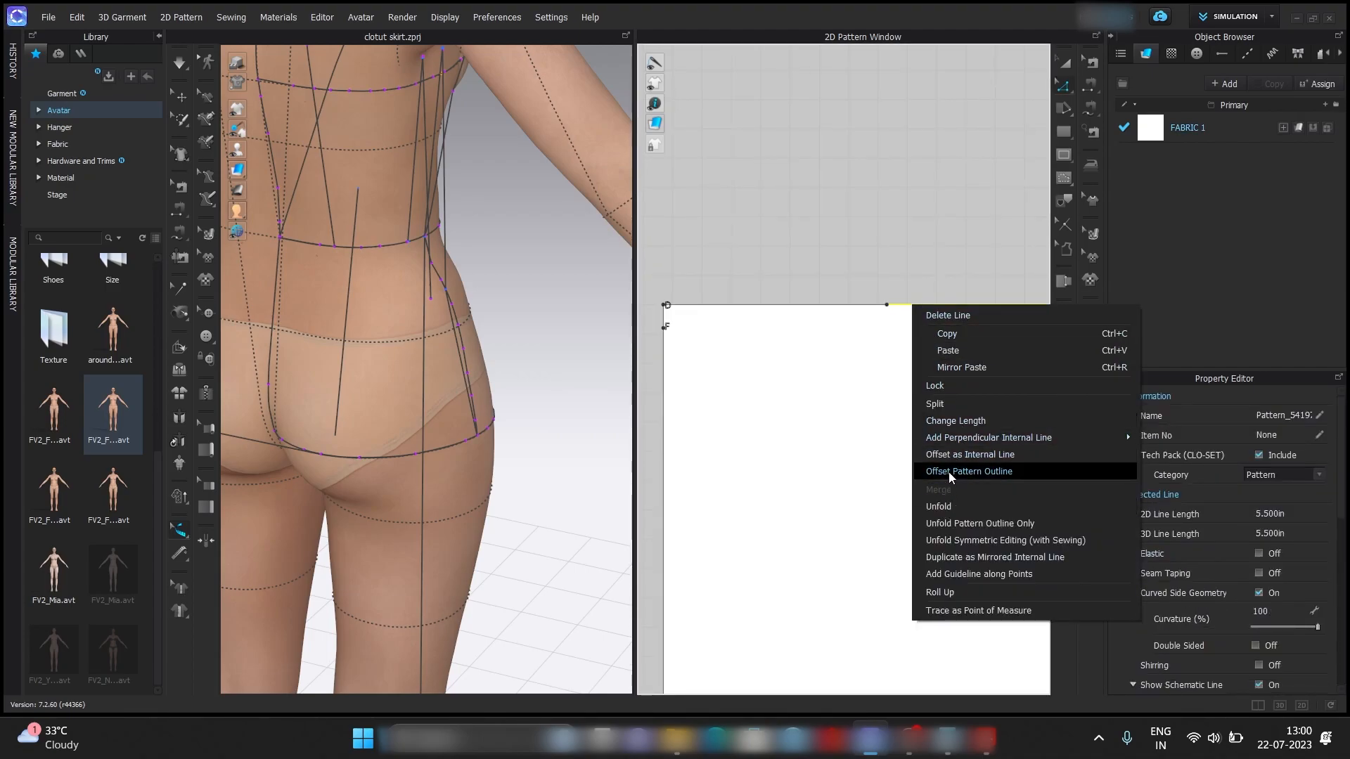
left_click(969, 405)
type("1")
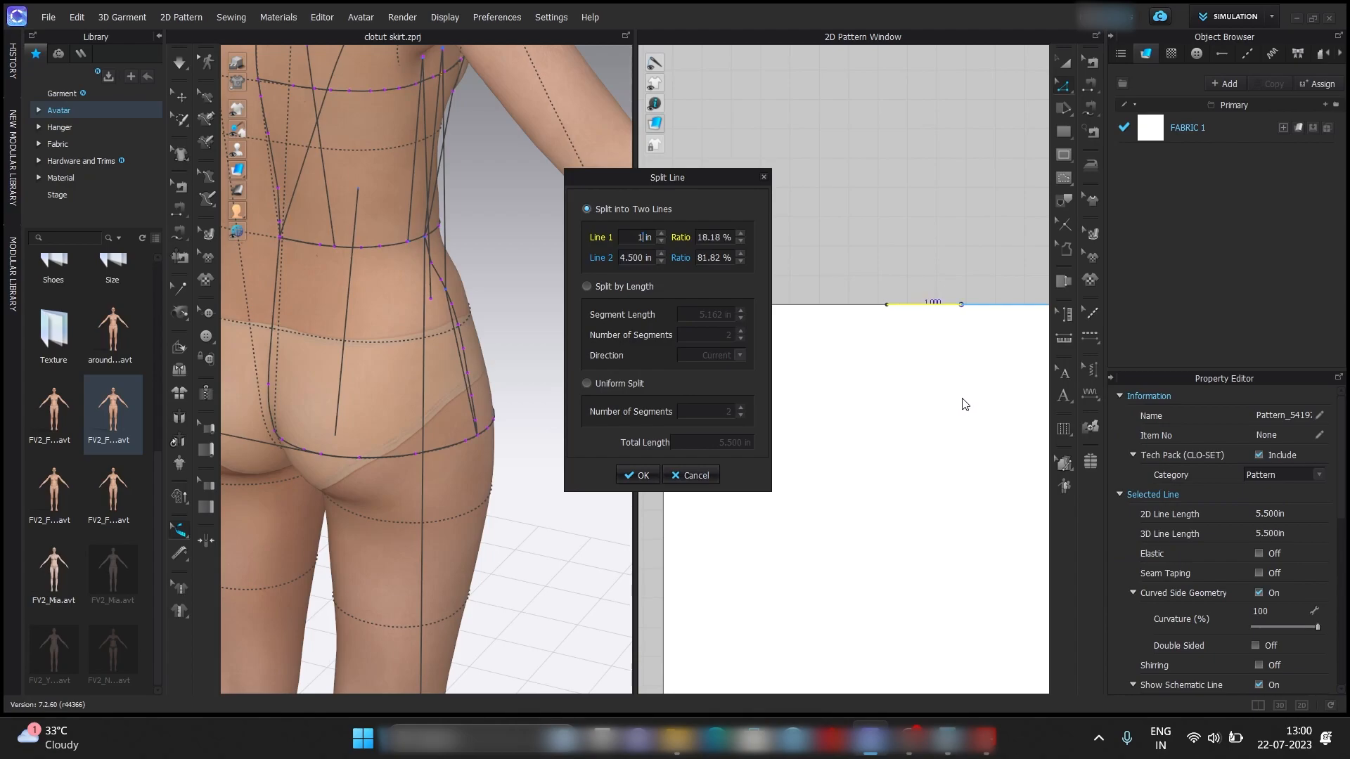
left_click(637, 476)
left_click(844, 358)
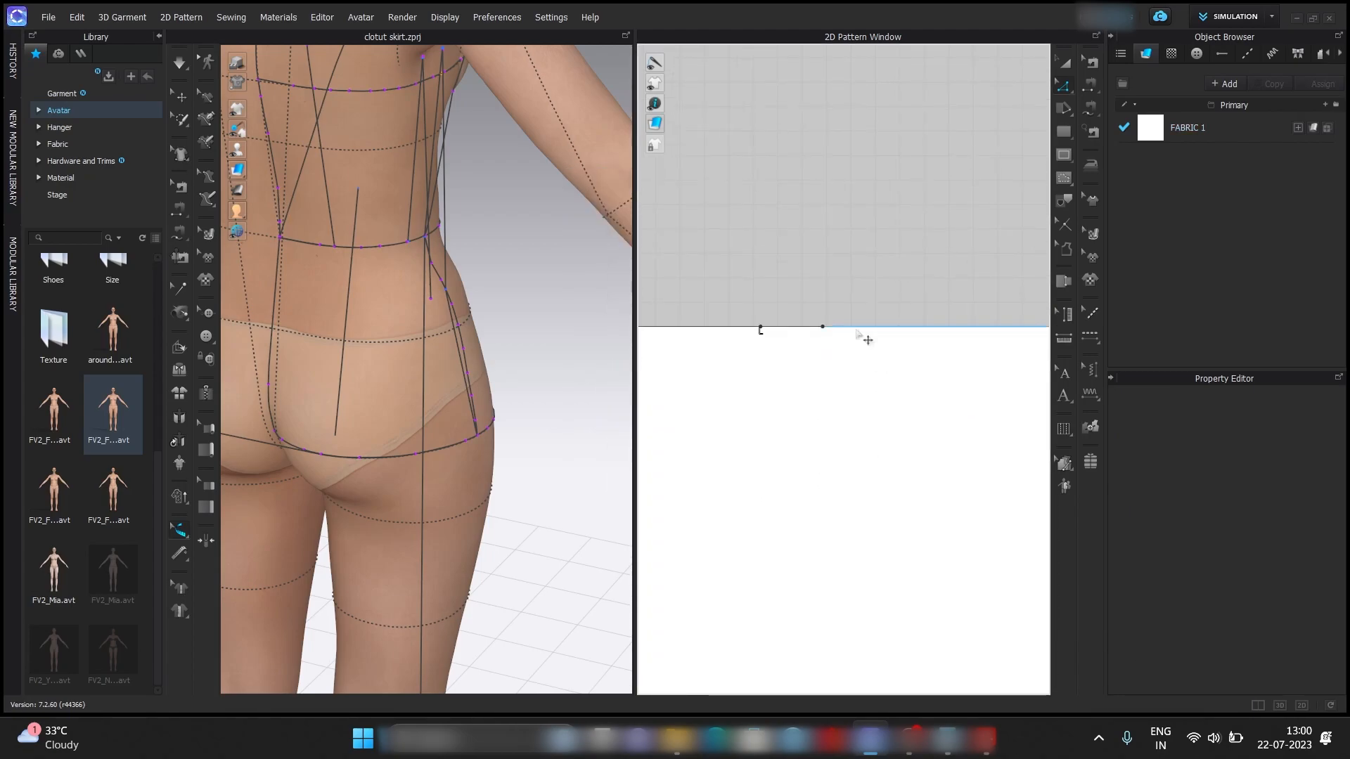
Split the 4.5 in remainder of the upper edge with Line 1 set to 1.25 in to space the darts.
right_click(857, 327)
left_click(922, 425)
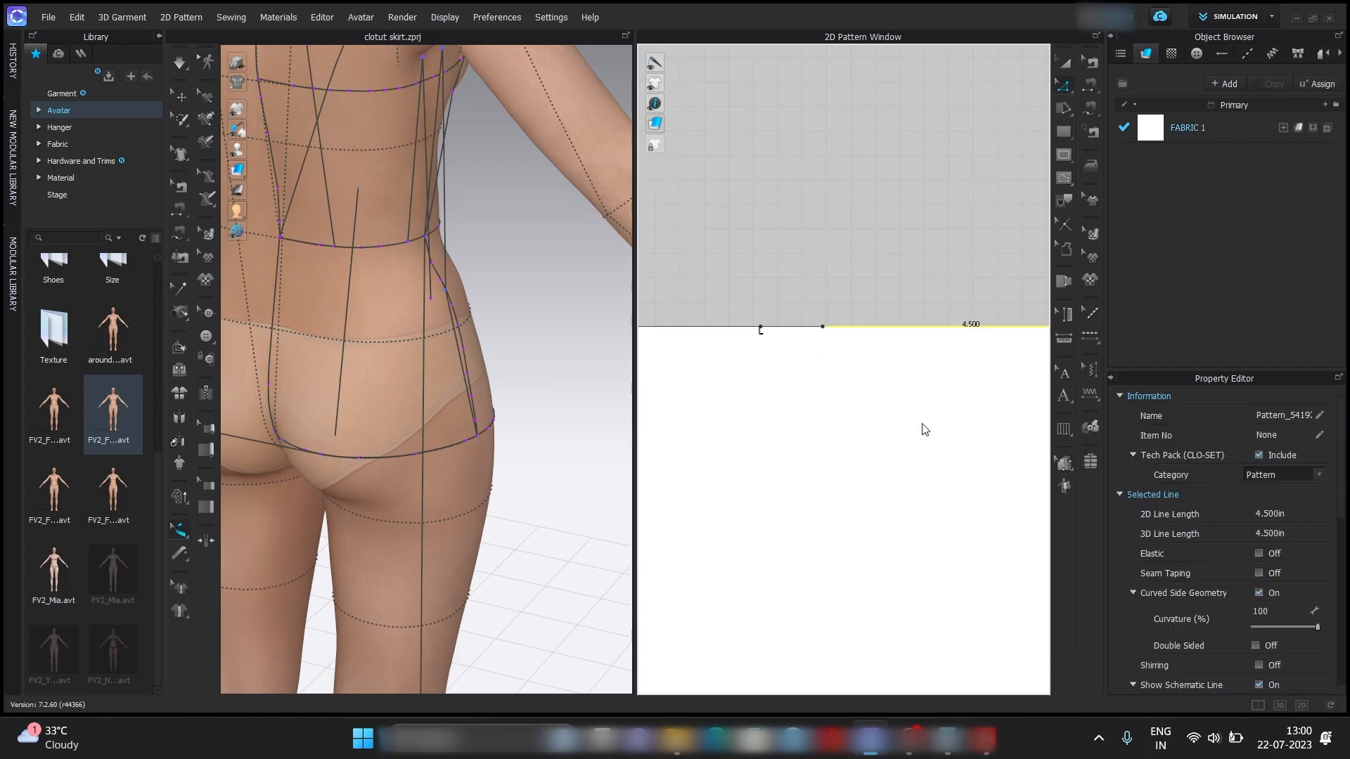
type("1.25")
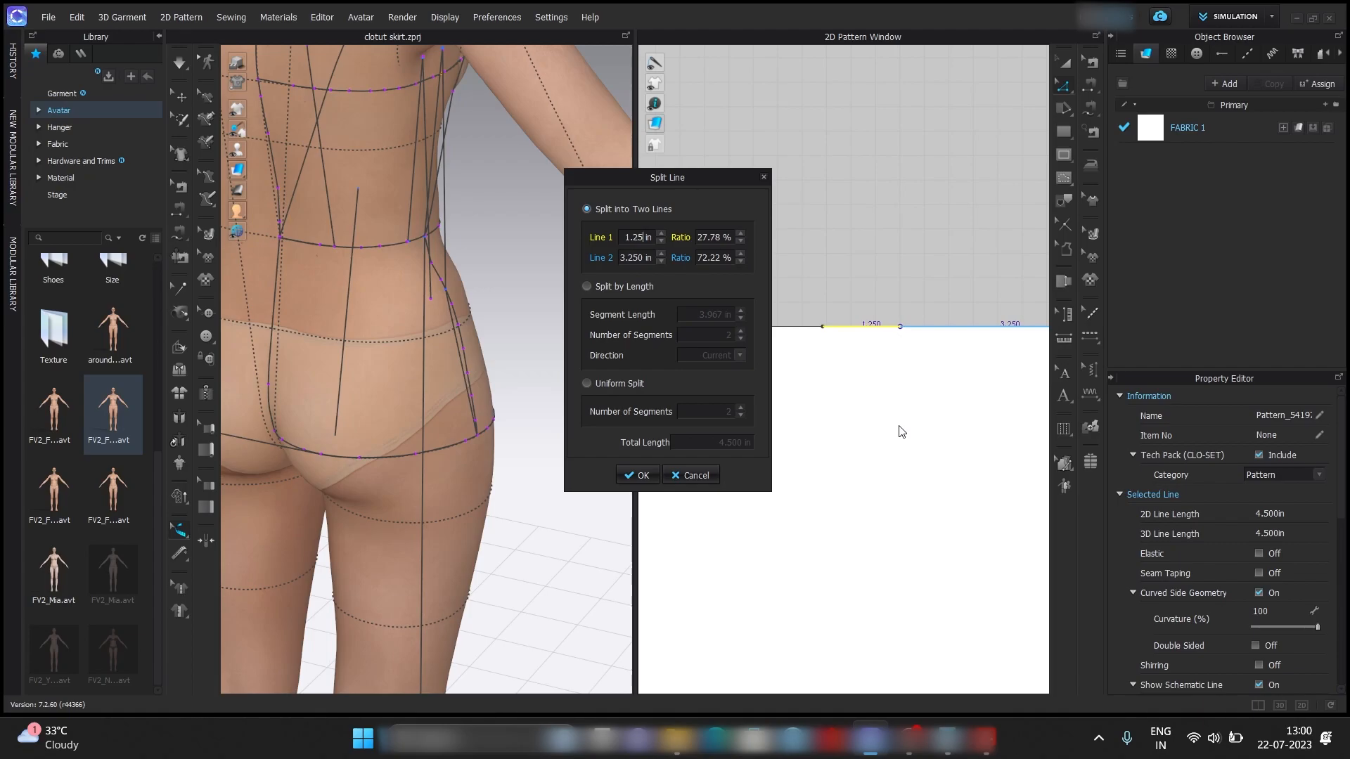
key("Return")
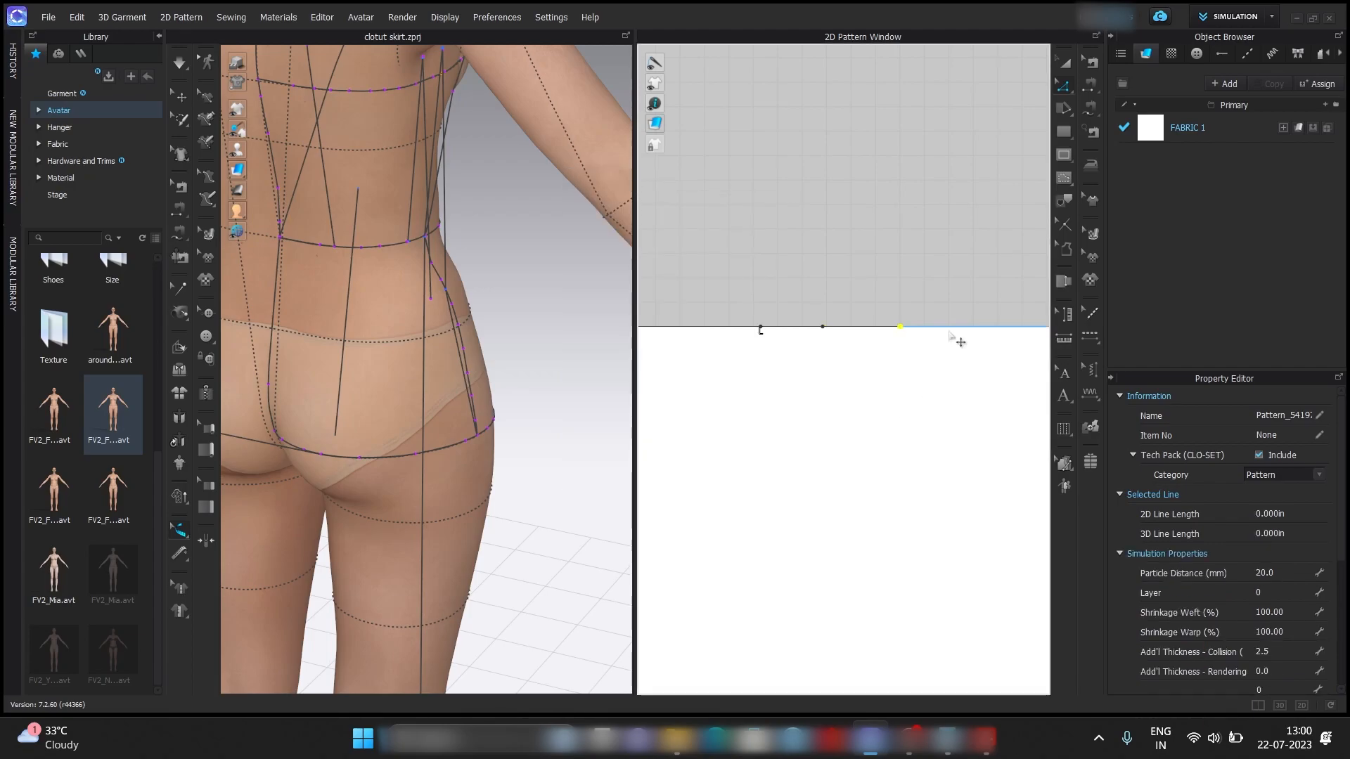
left_click(926, 283)
Split the 3.25 in remainder of the upper edge with Line 1 set to 1 in for the second dart's width.
right_click(916, 330)
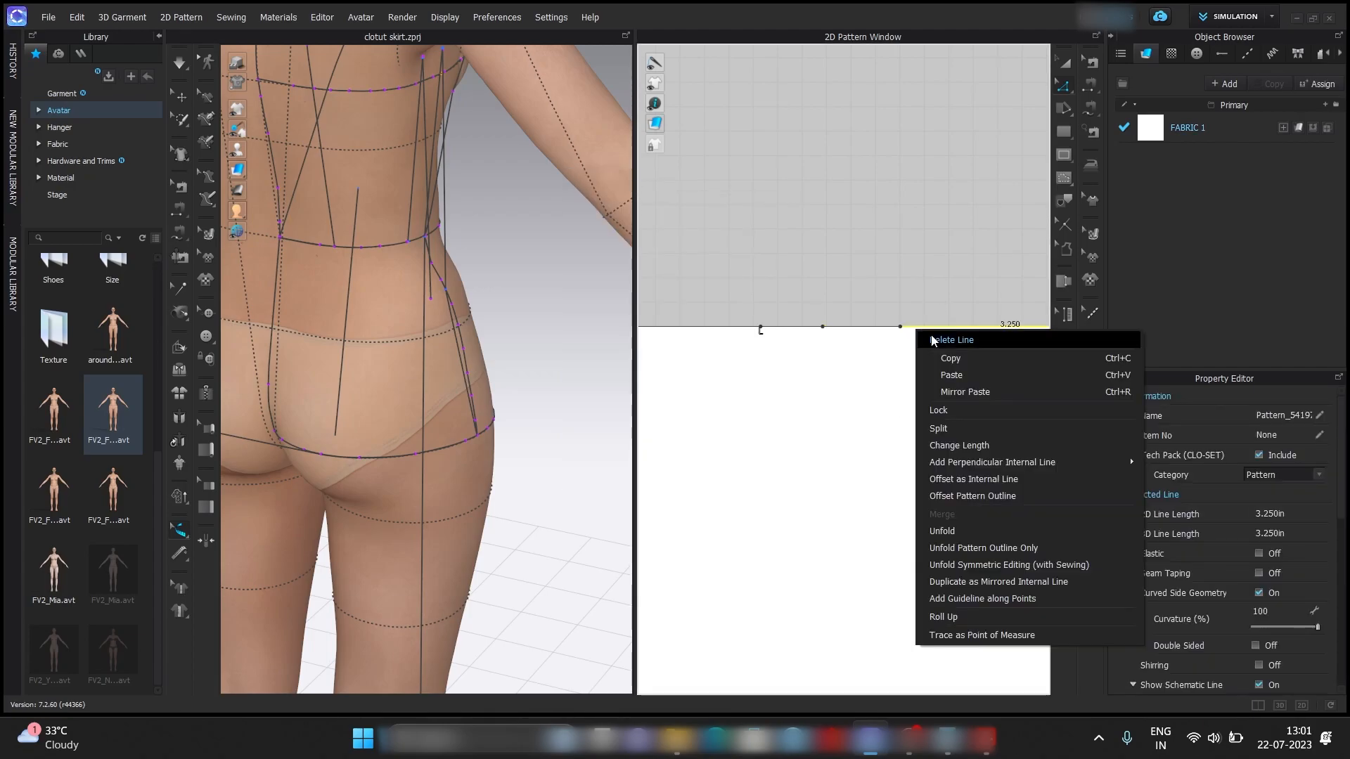
left_click(962, 429)
type("1")
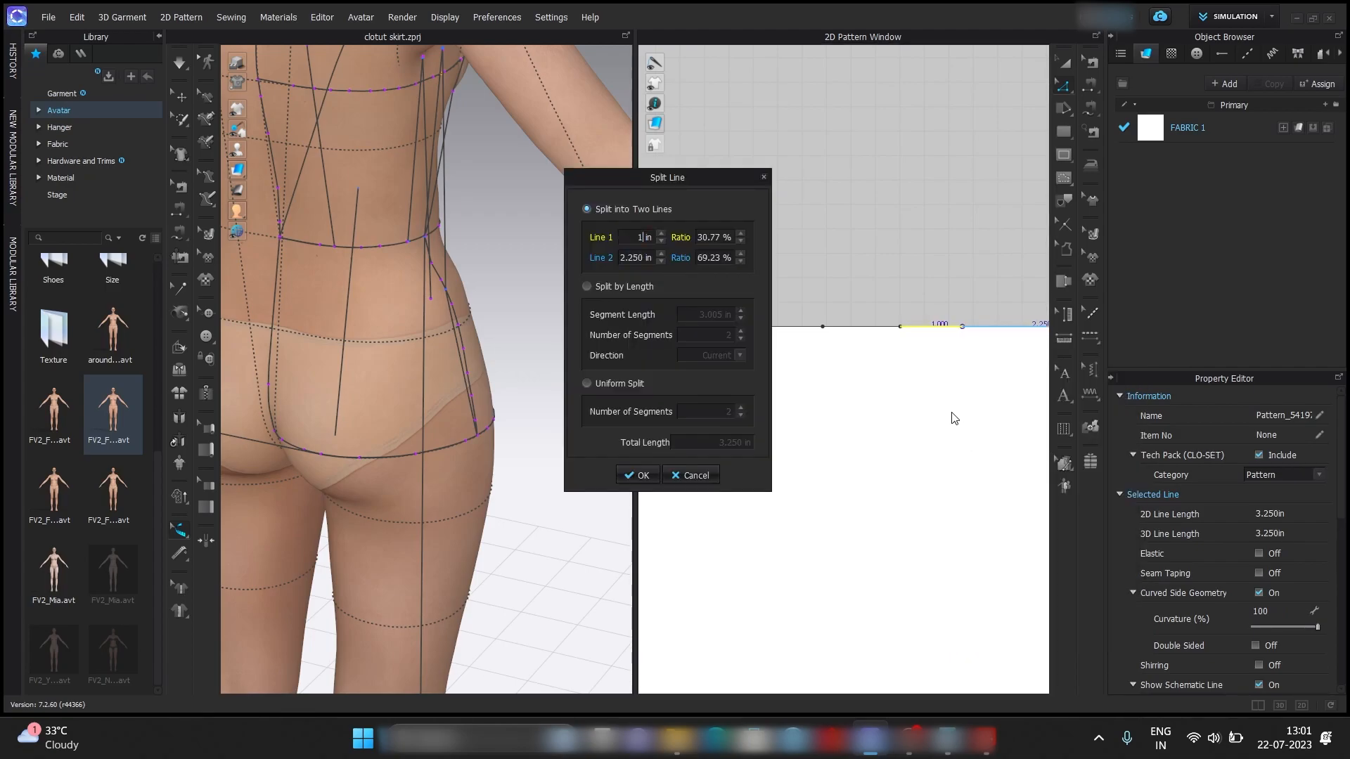
key("Return")
left_click(933, 420)
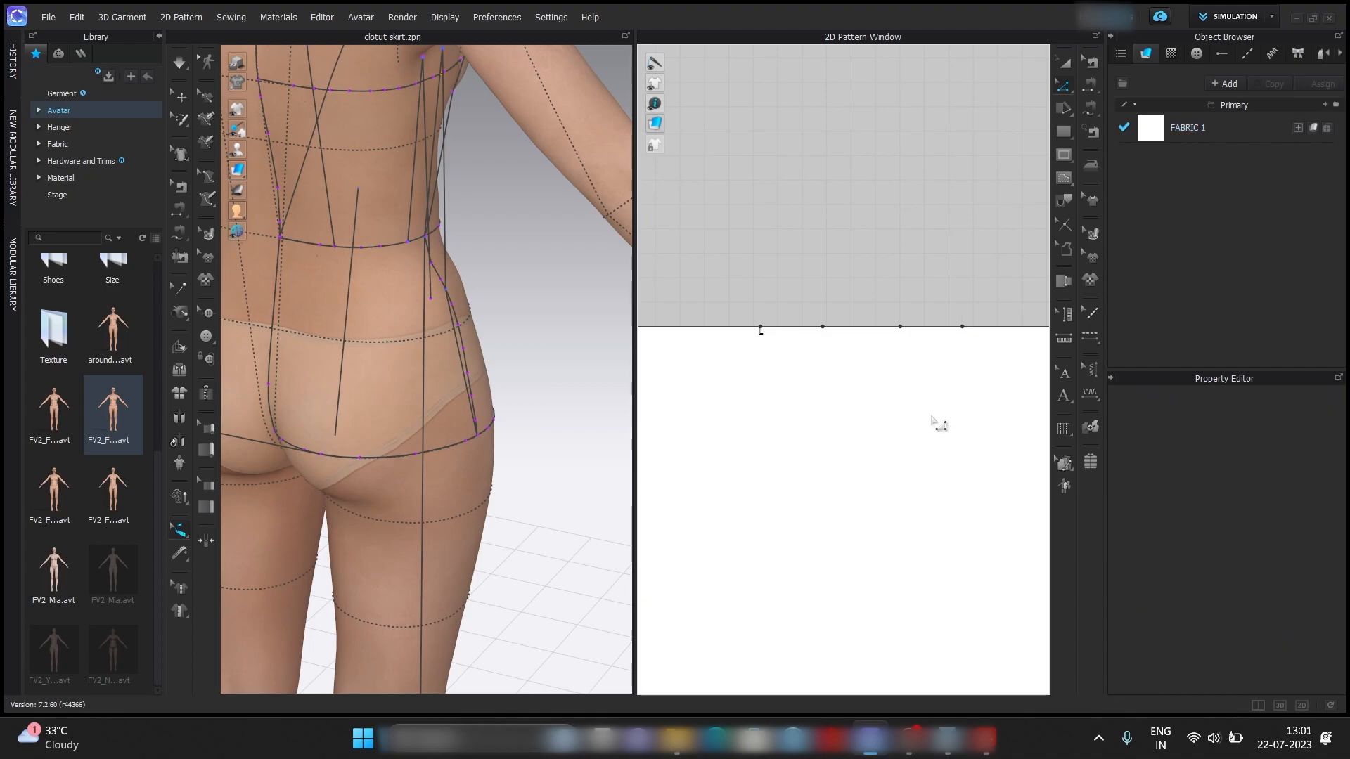
Add a 1 in perpendicular internal line in both directions at the upper-edge point 8.5 in from the left corner, with Extend off.
right_click(942, 245)
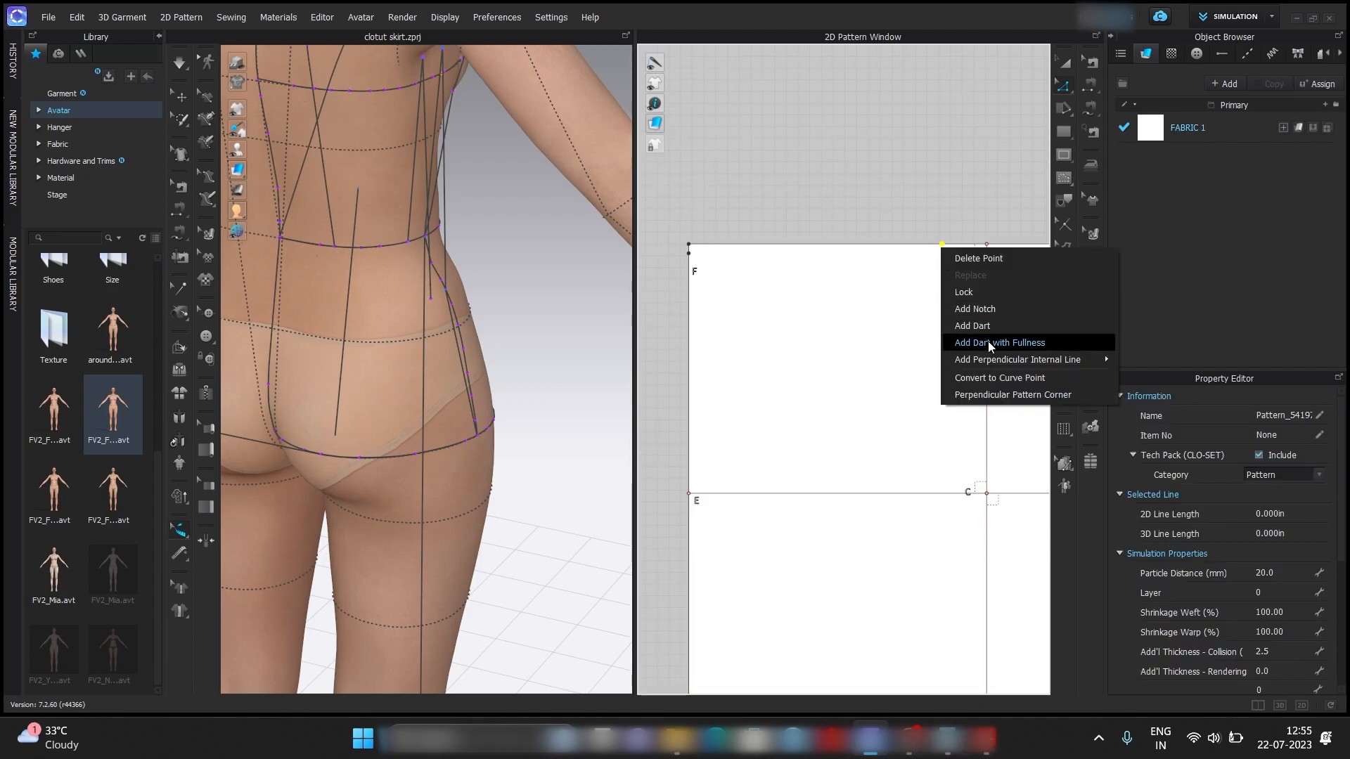
mouse_move(1015, 361)
left_click(1140, 359)
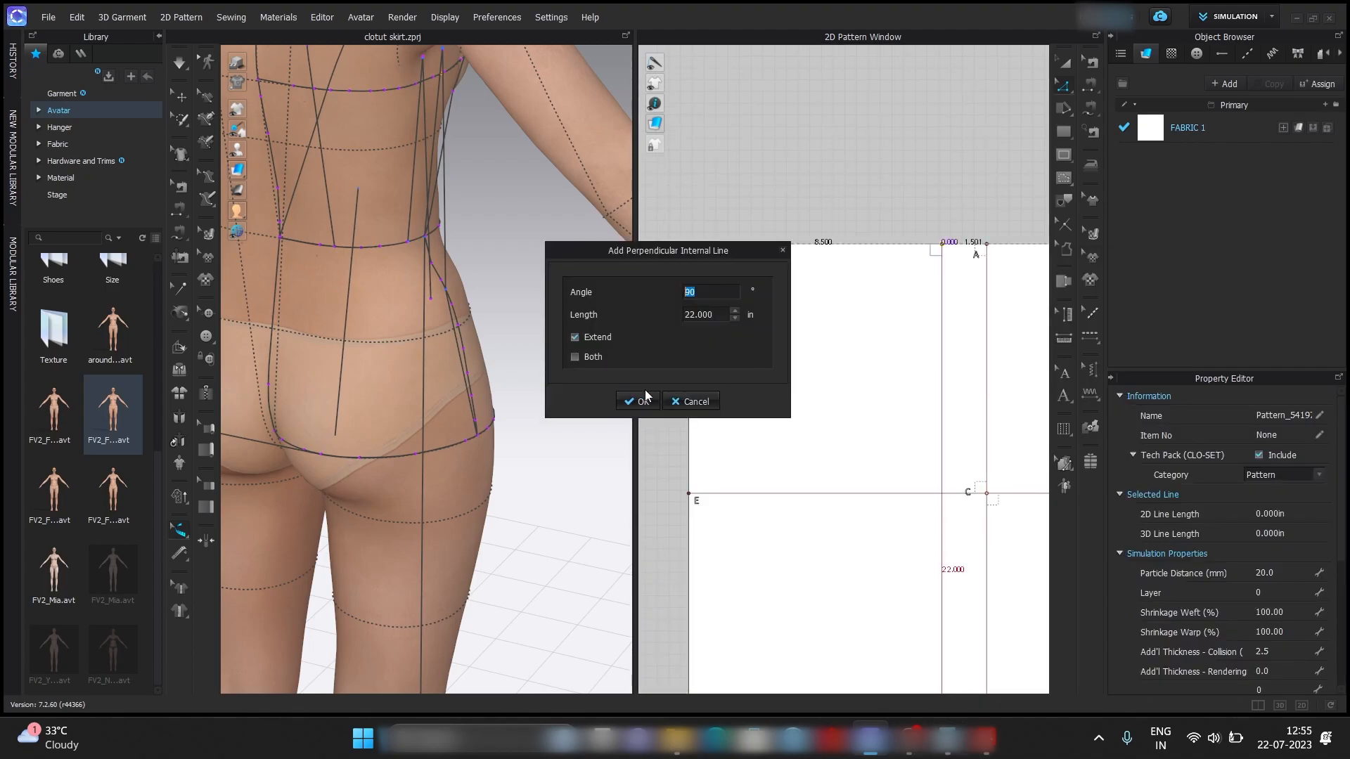
left_click(572, 356)
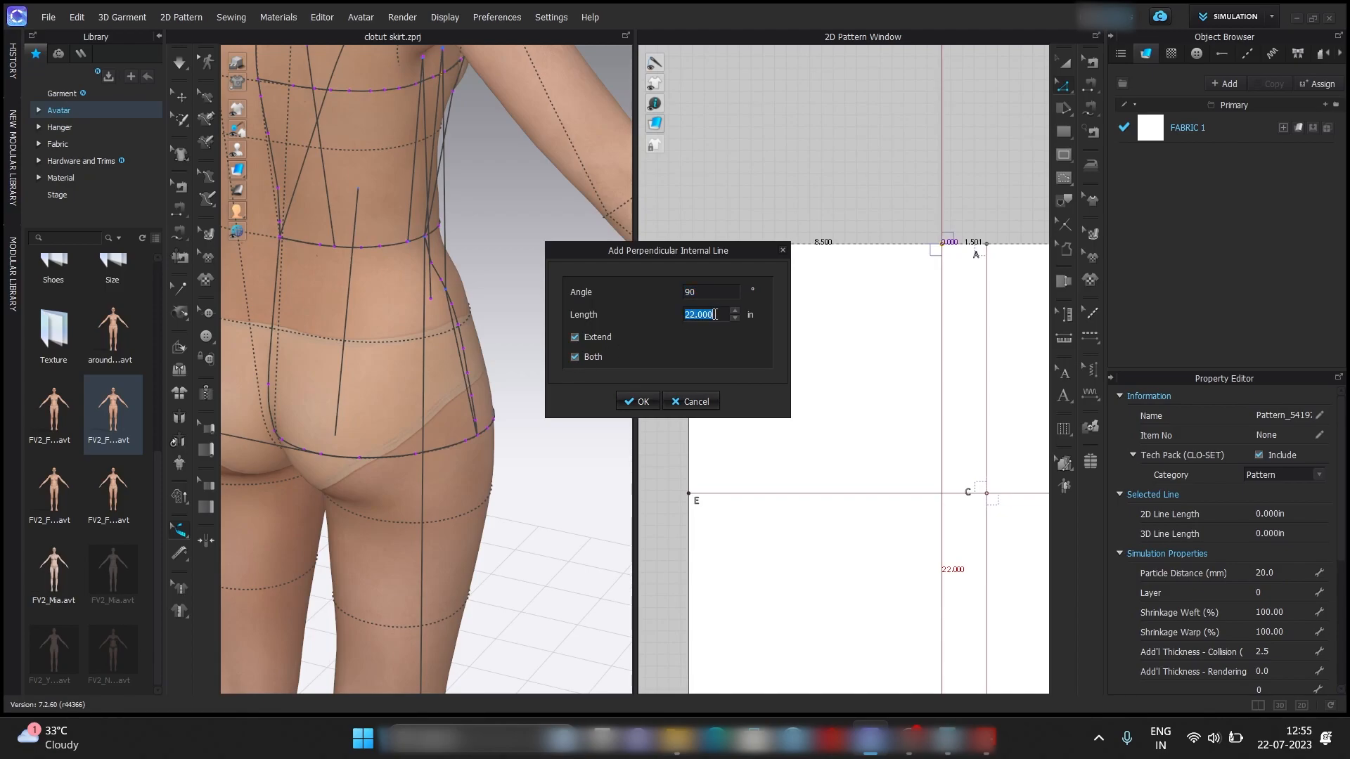
type("1")
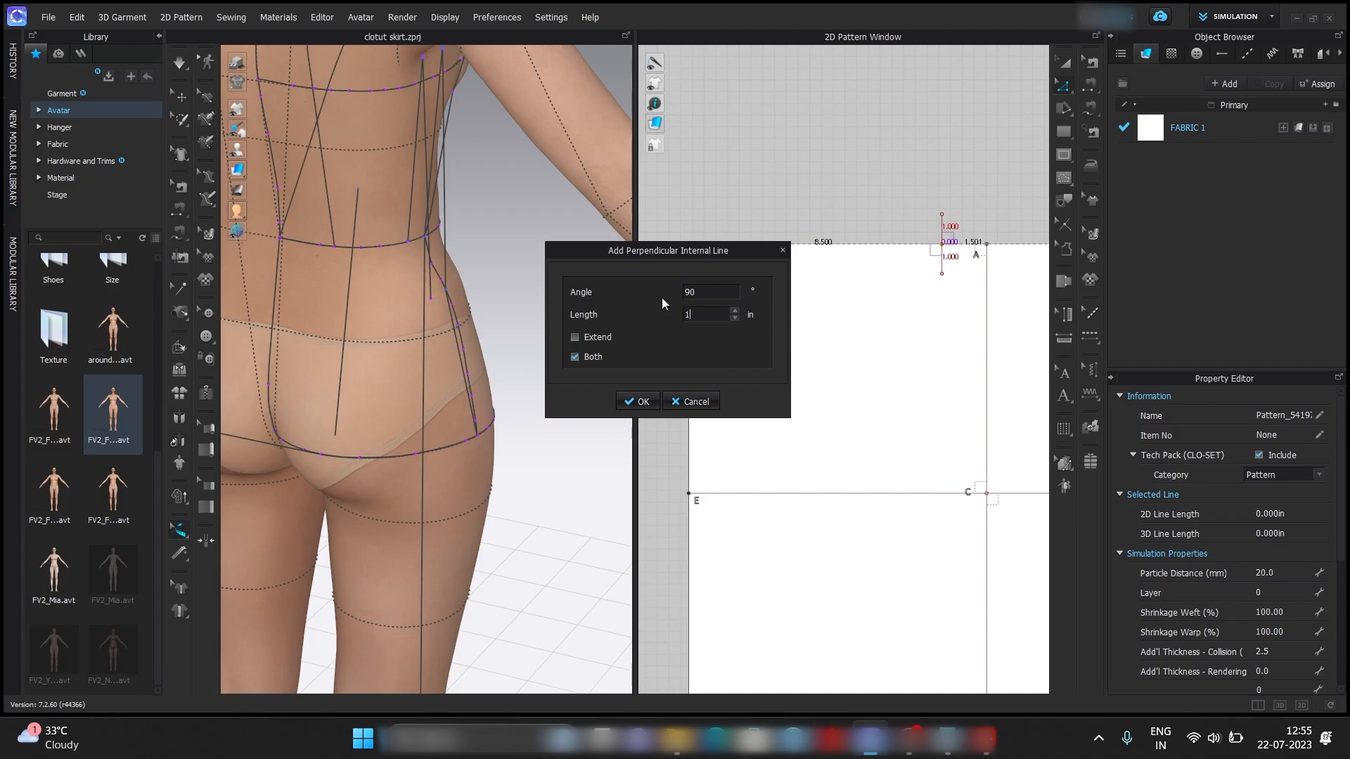
left_click(643, 402)
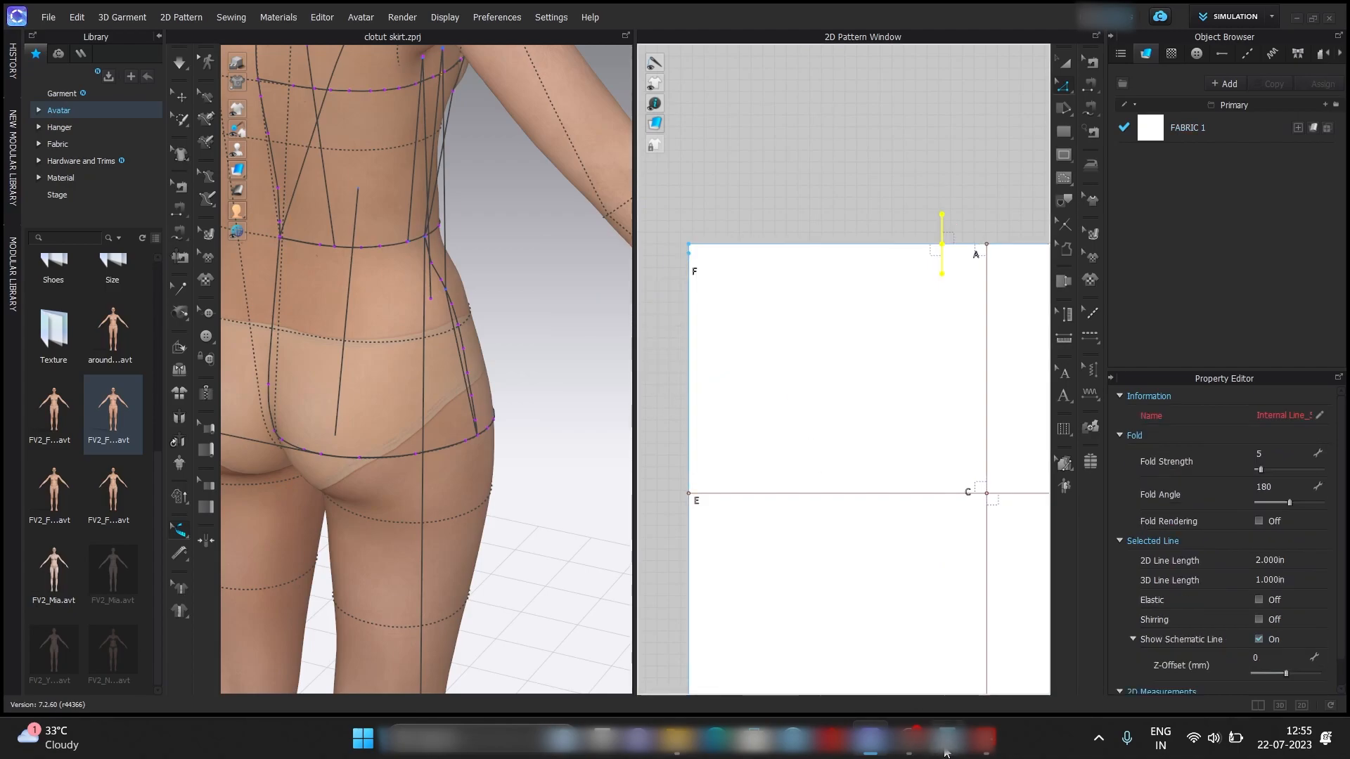
left_click(946, 751)
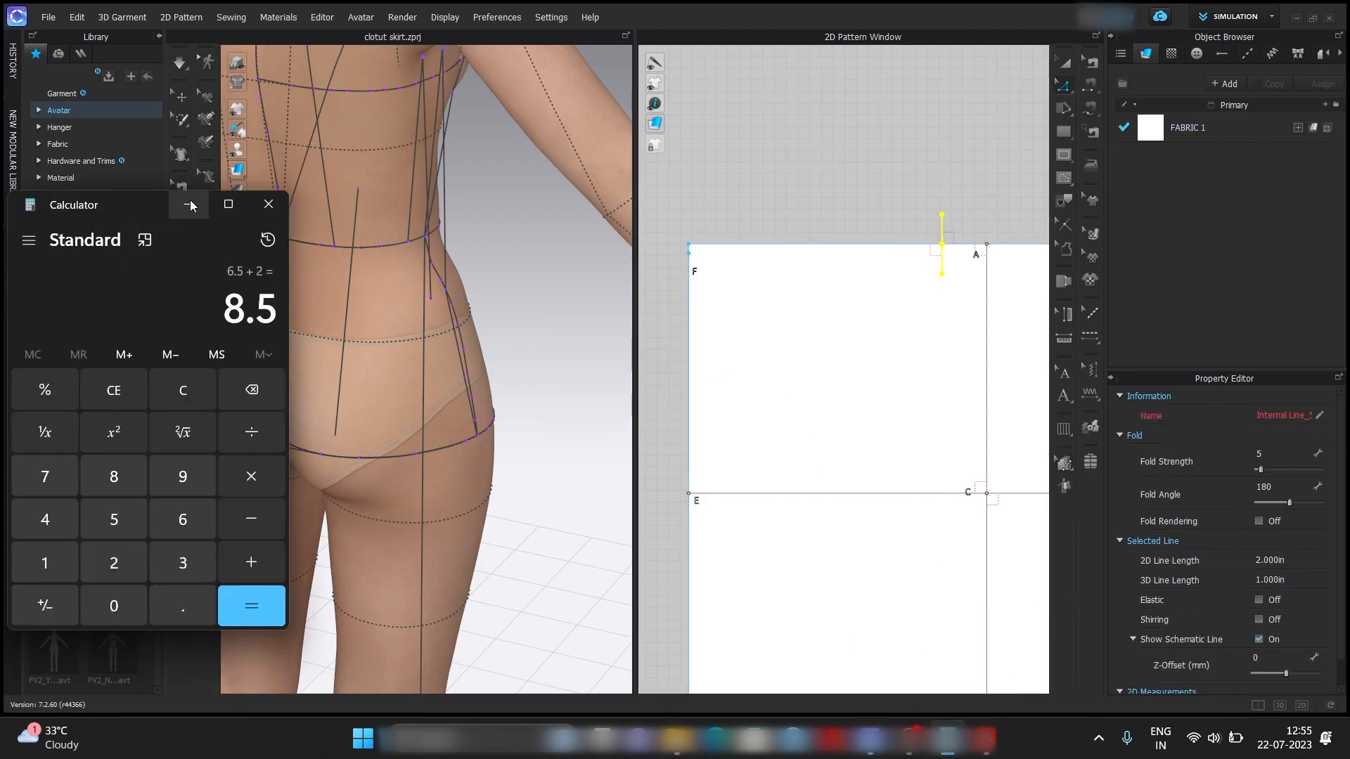
left_click(191, 206)
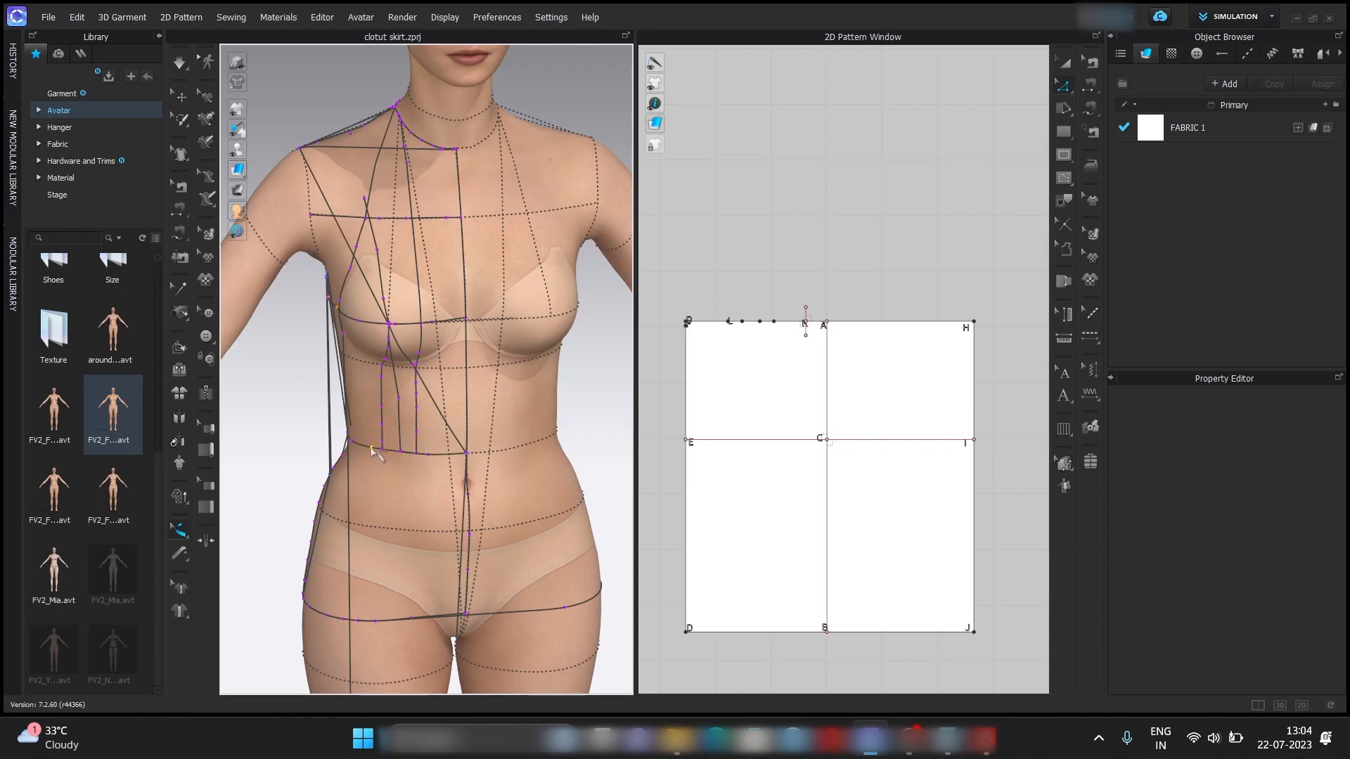
Measure the avatar's front waist arc and add 0.25 and 1 to its 7.247 in length in Calculator.
right_click_drag(362, 453, 437, 489)
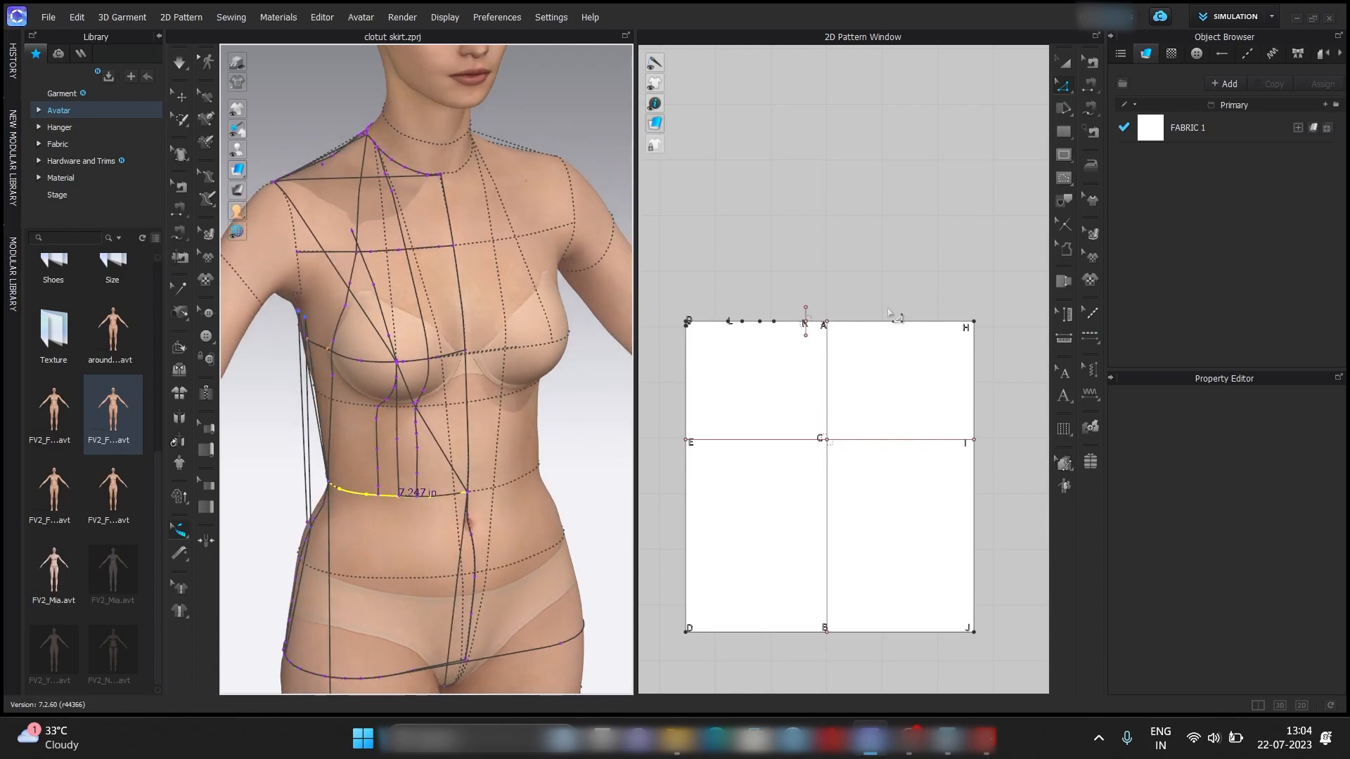
left_click(936, 738)
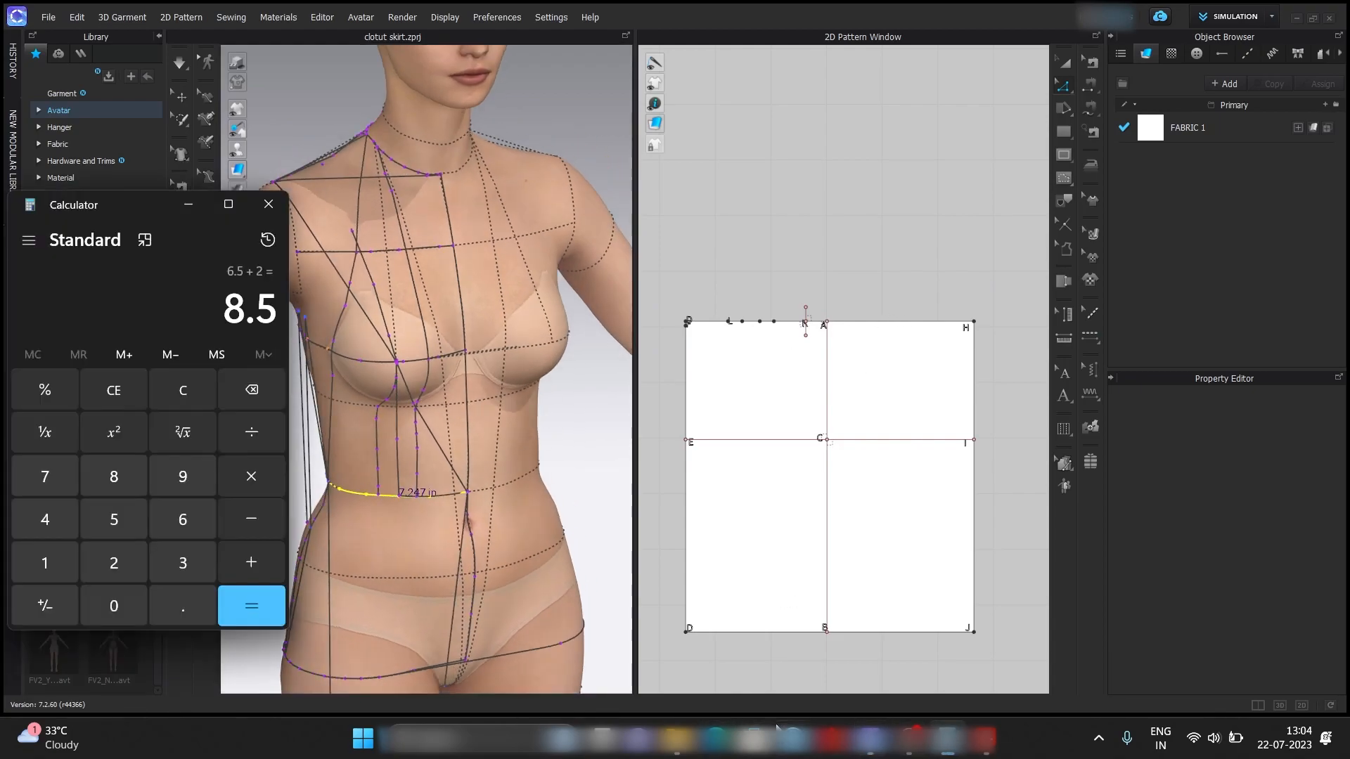
left_click(184, 390)
type("7.")
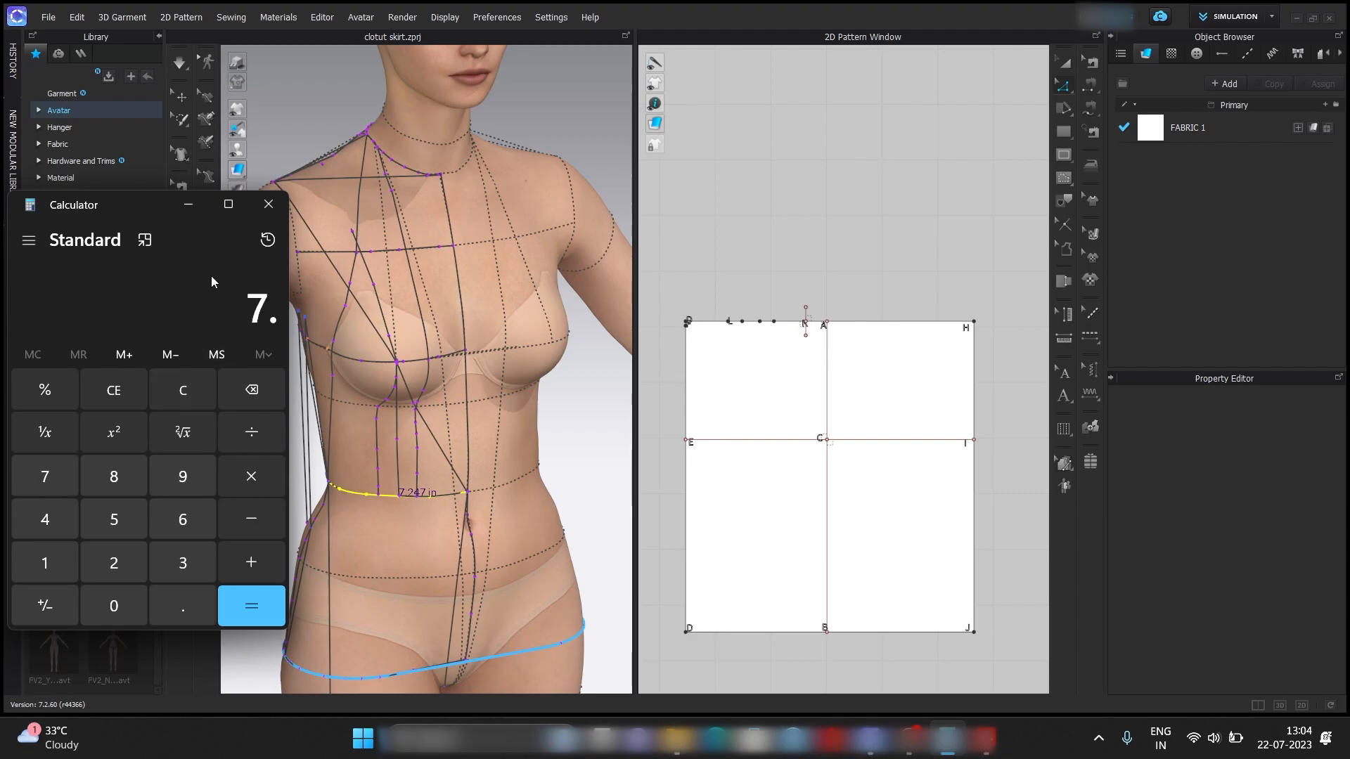
type("247")
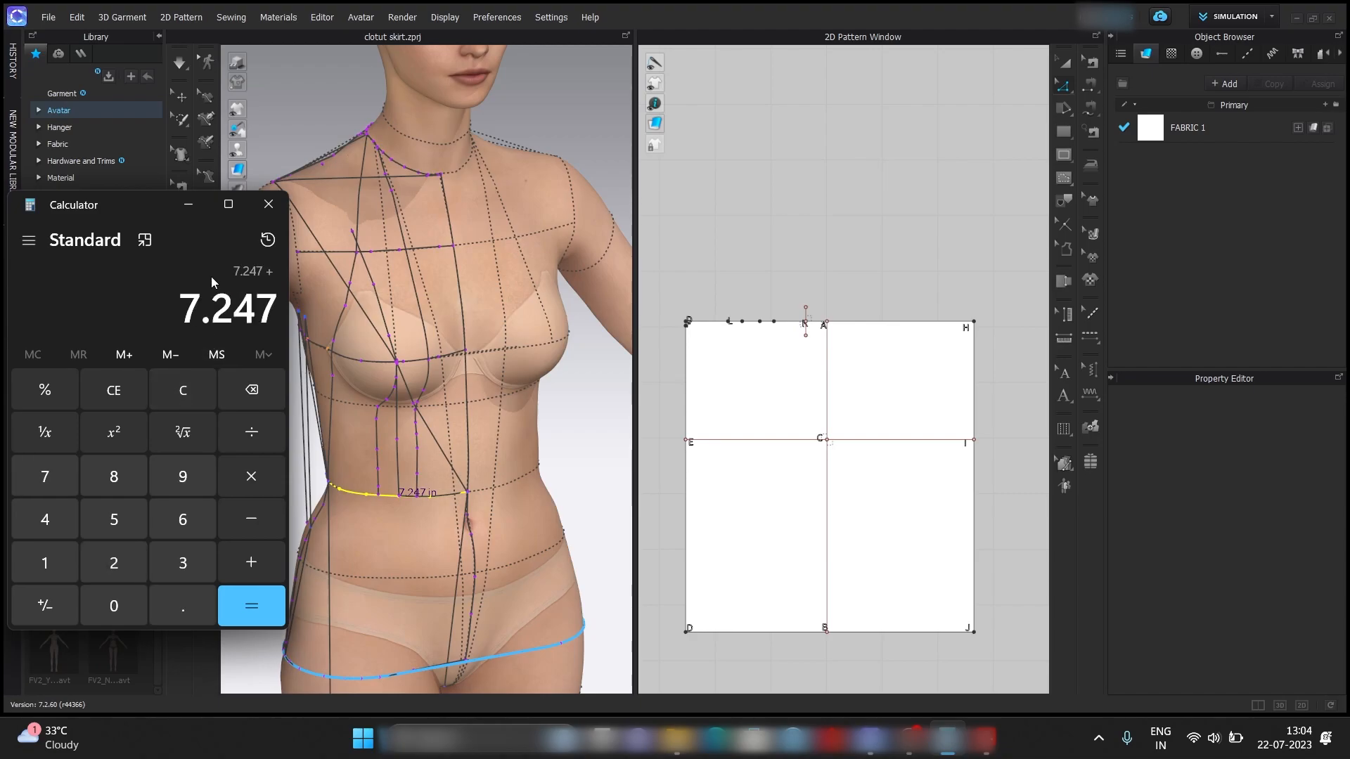
type("+0.25+1")
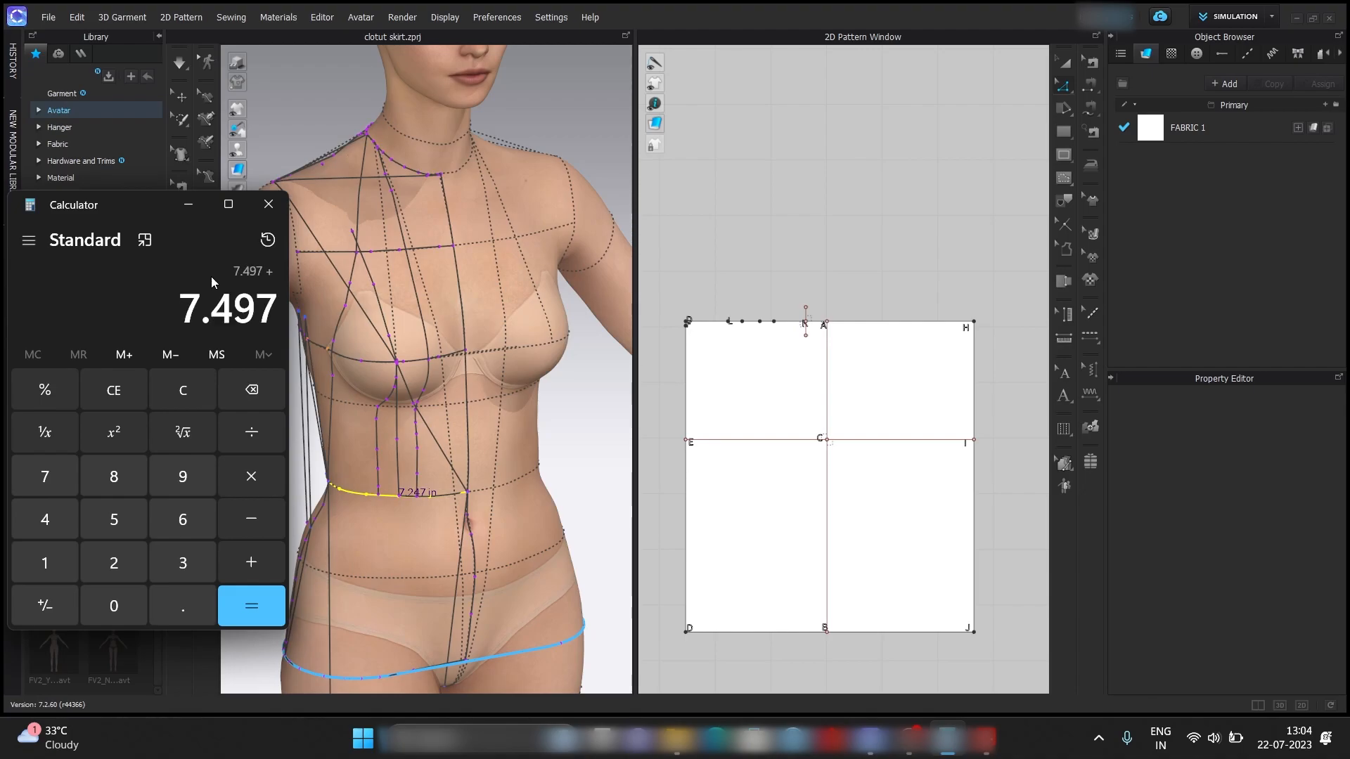
key("Return")
left_click(187, 209)
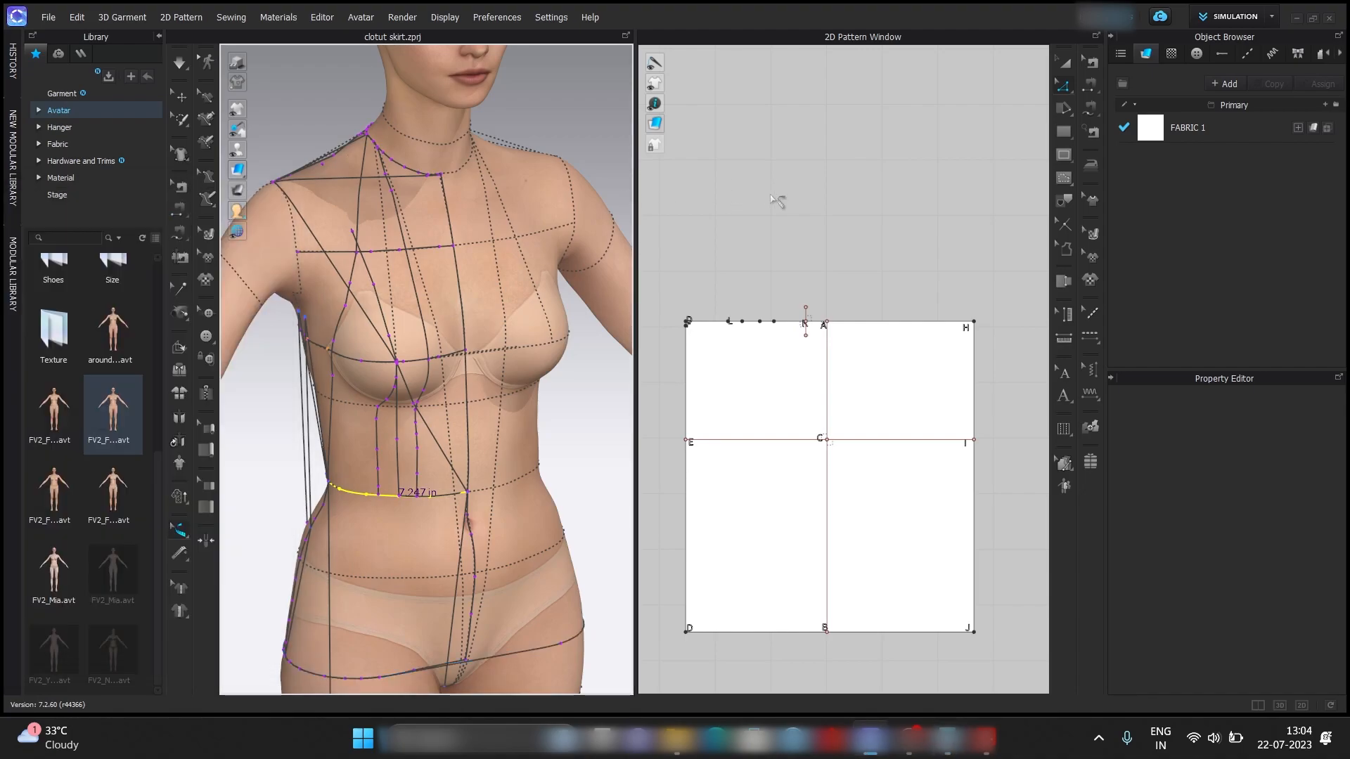
Split the upper edge between A and H with Line 1 set to 8.497 in from H.
right_click(949, 325)
left_click(969, 440)
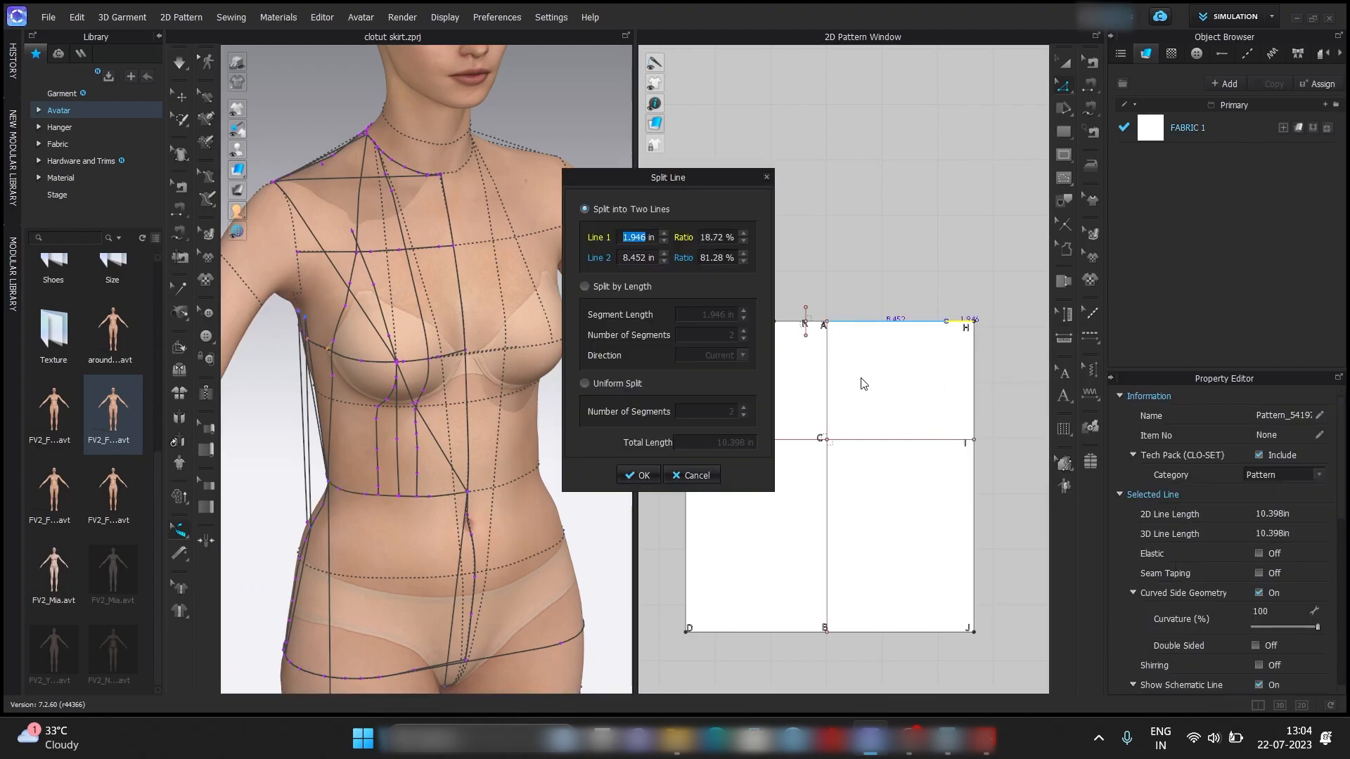
type("8.49")
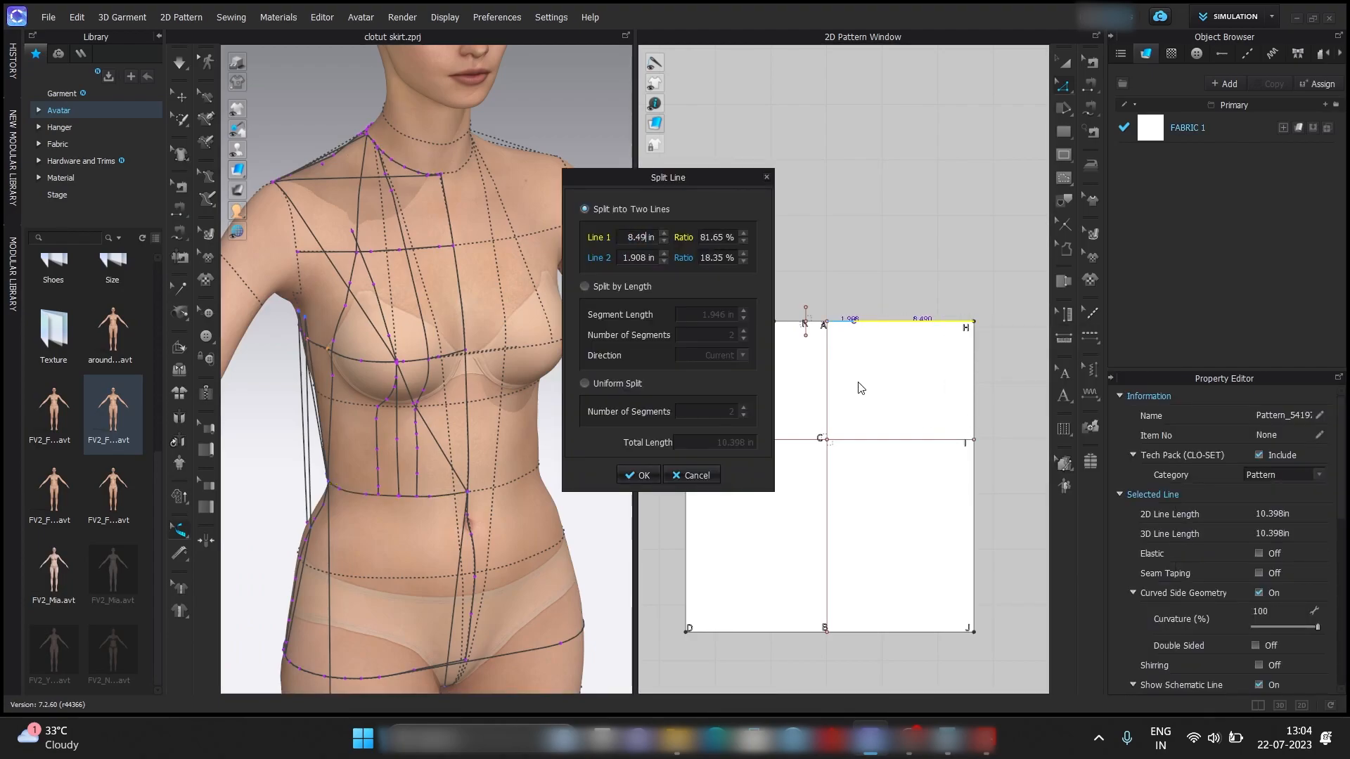
type("7")
key("Return")
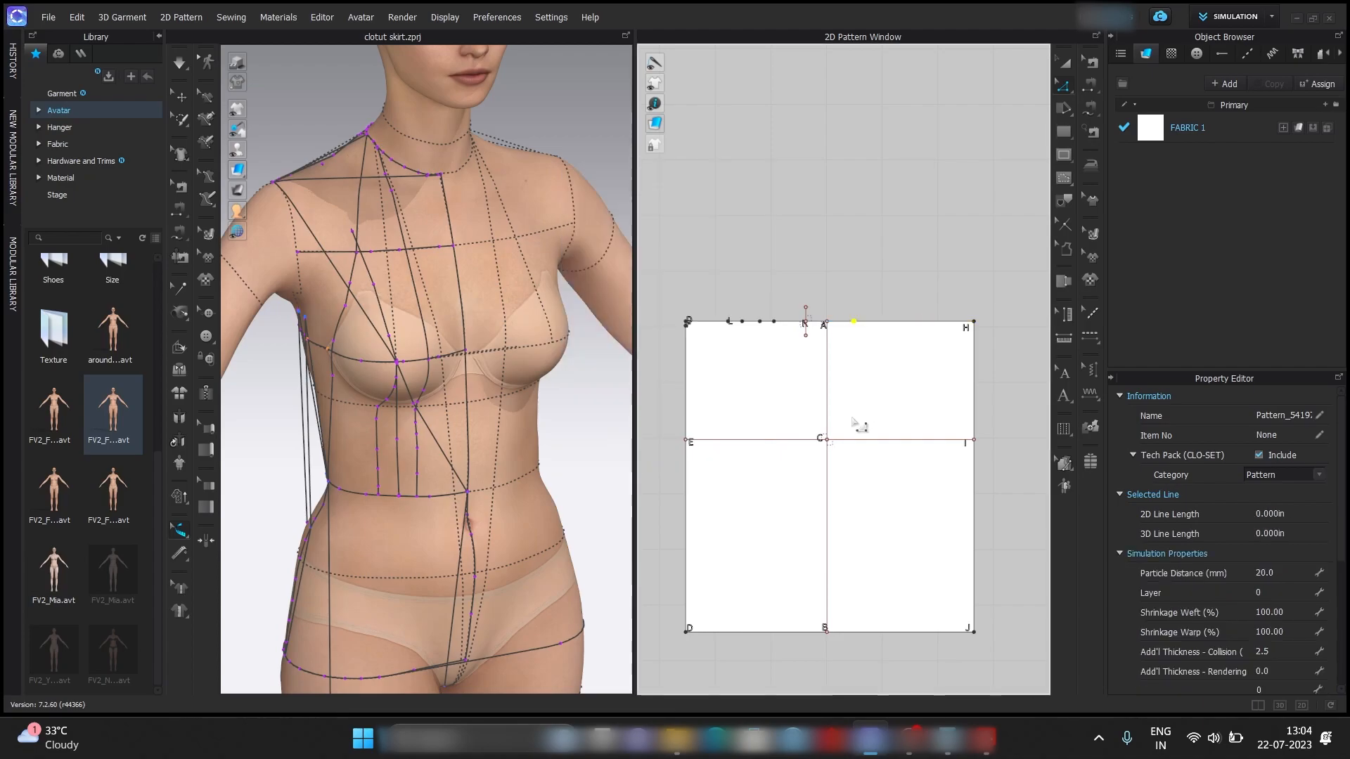
Label the new split point on the upper edge between A and H as M.
mouse_move(986, 739)
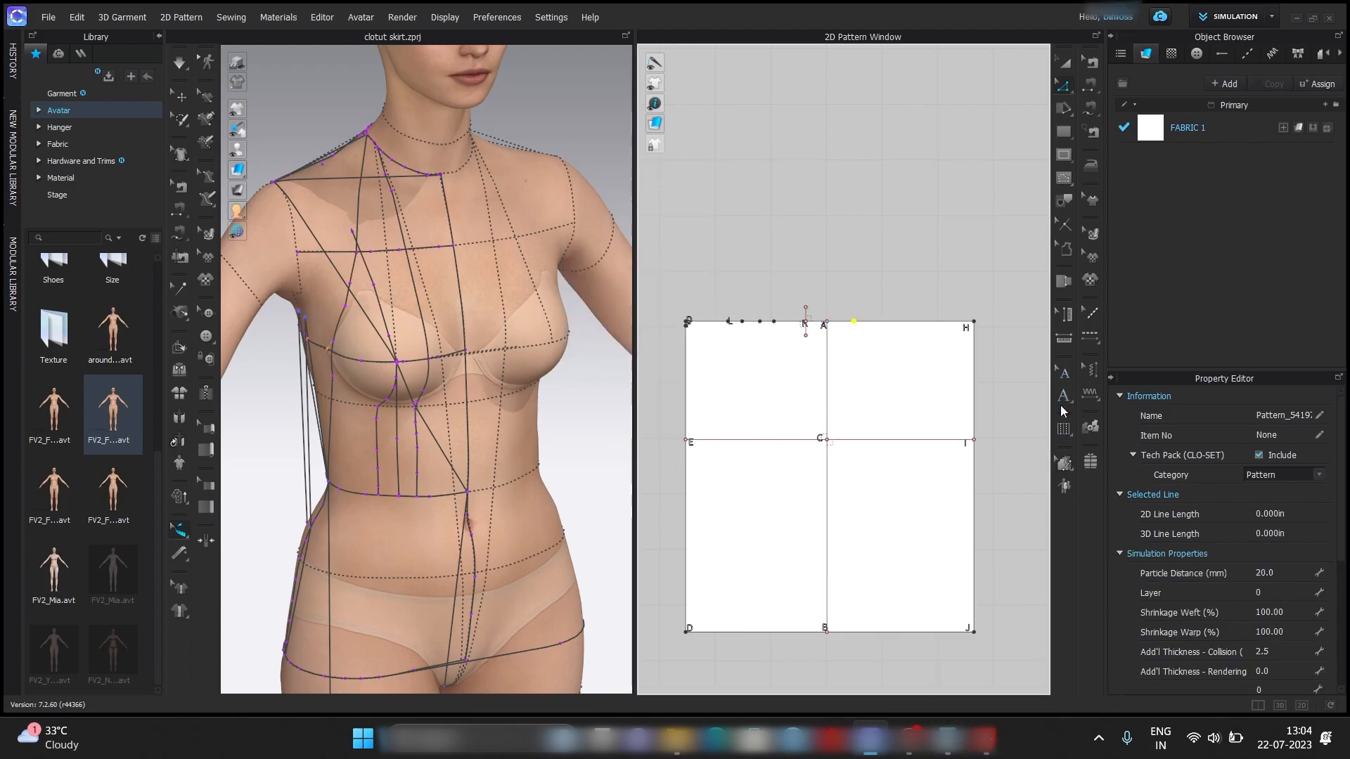
scroll(863, 322, "up", 6)
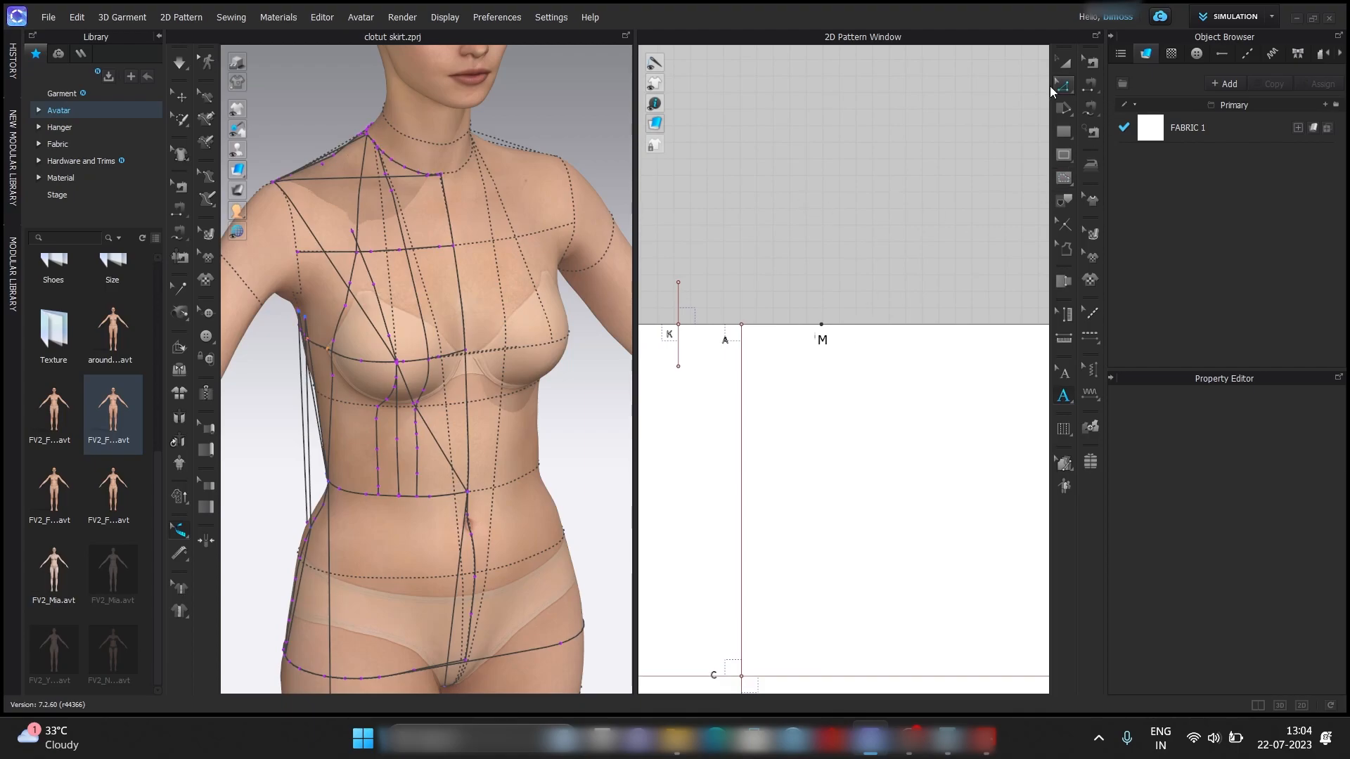
left_click(1061, 88)
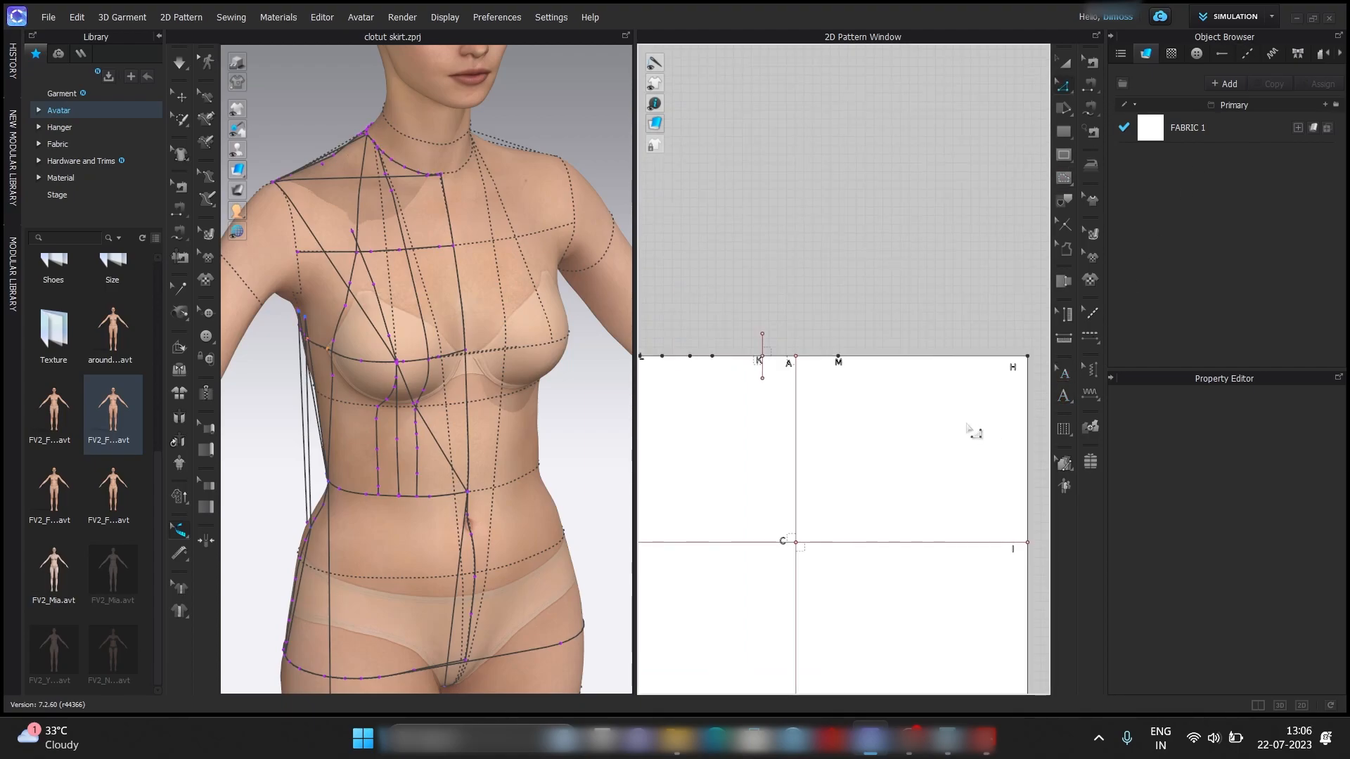
Split the upper-edge segment between M and H with Line 1 set to 3 in from H for the front dart placement.
right_click(1004, 358)
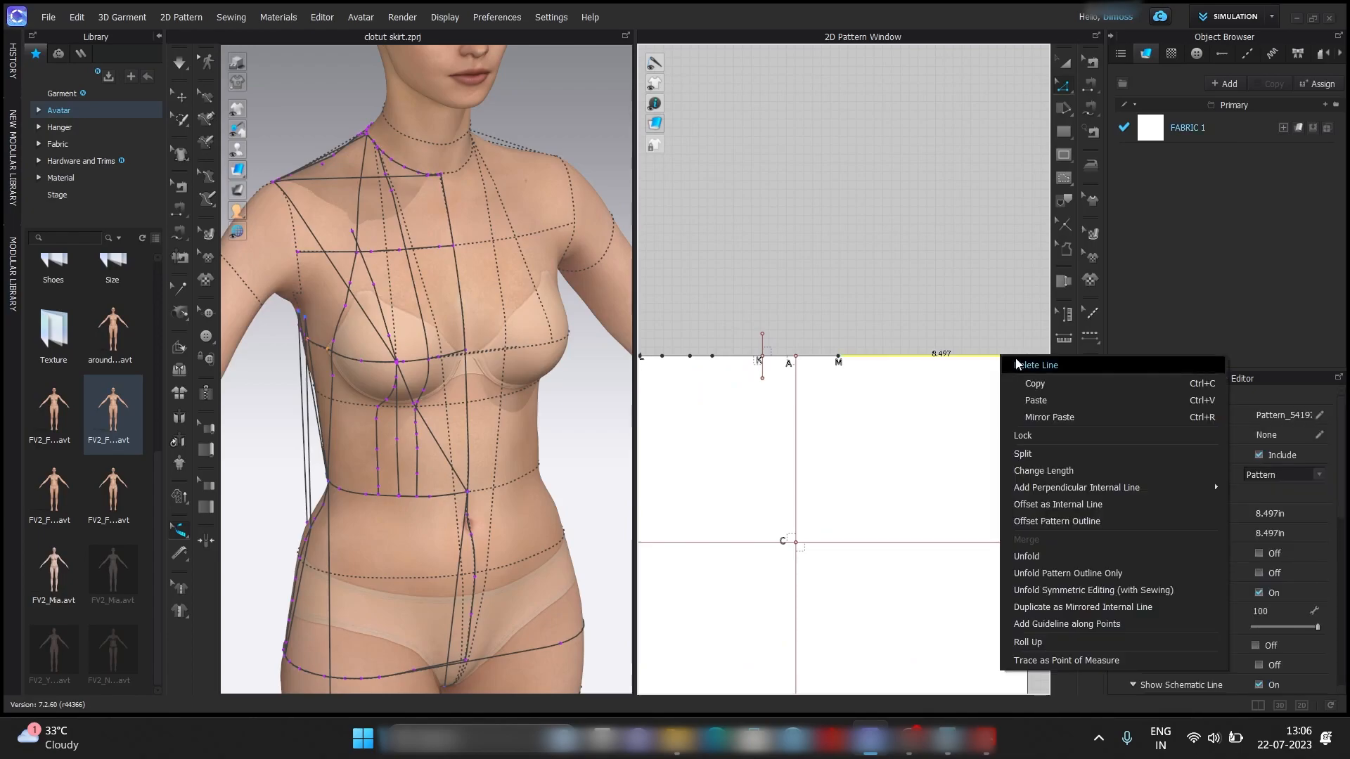
left_click(1035, 453)
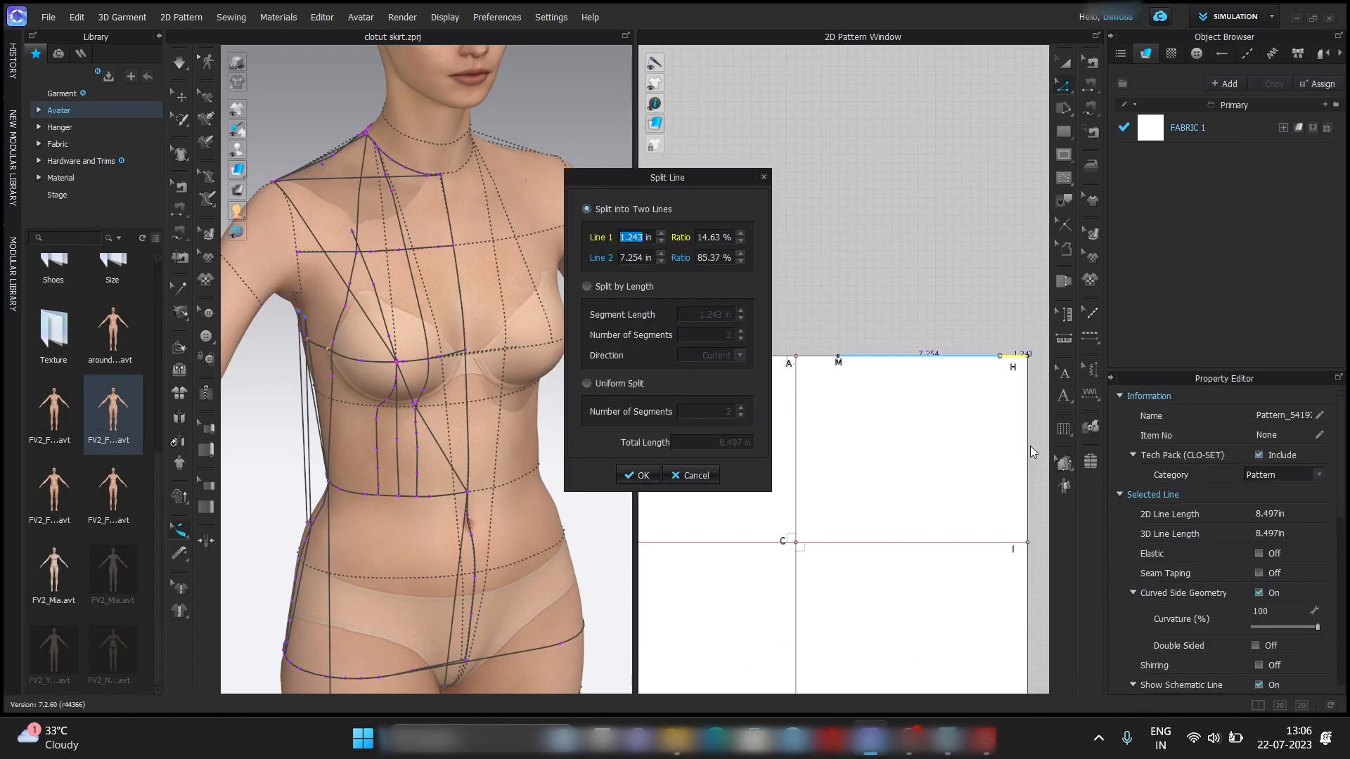
type("3")
key("Return")
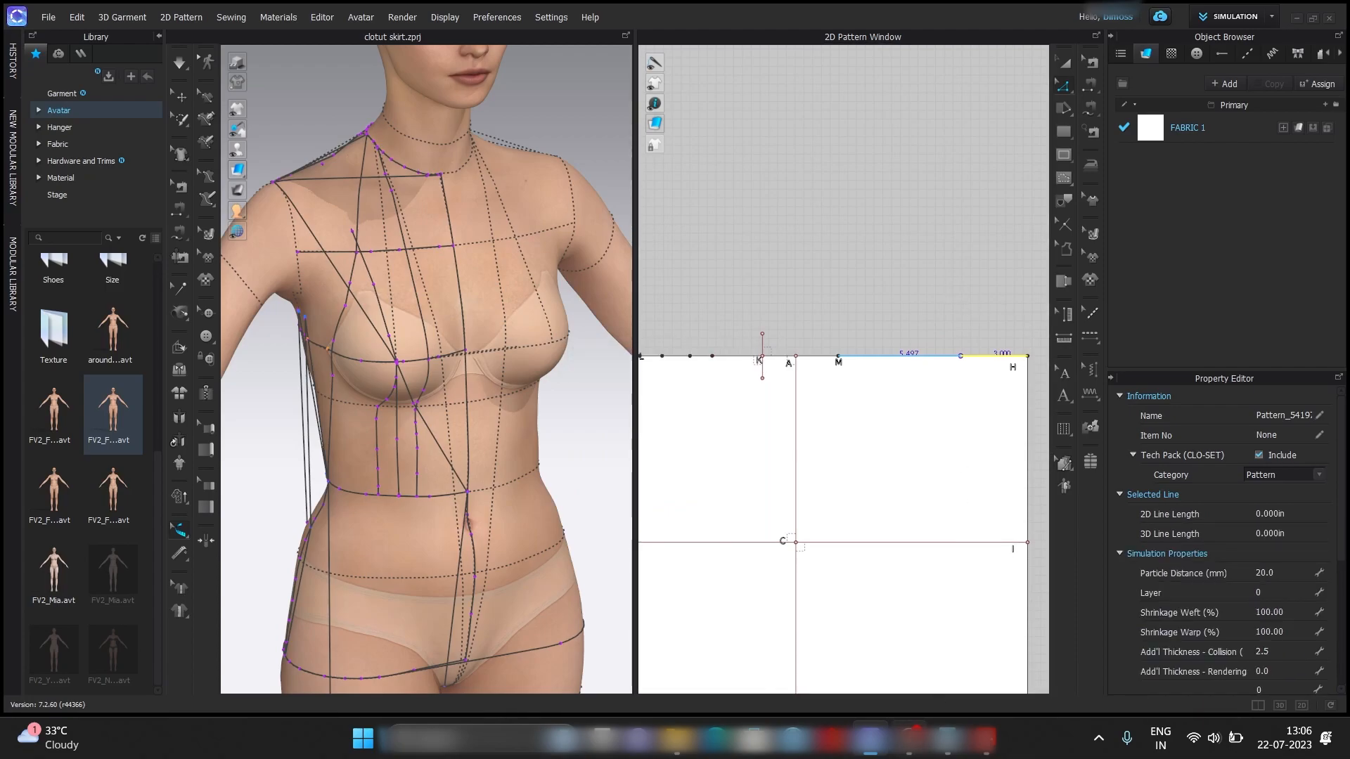
Calculate 5 divided by 8 in Calculator for the front dart width.
mouse_move(911, 738)
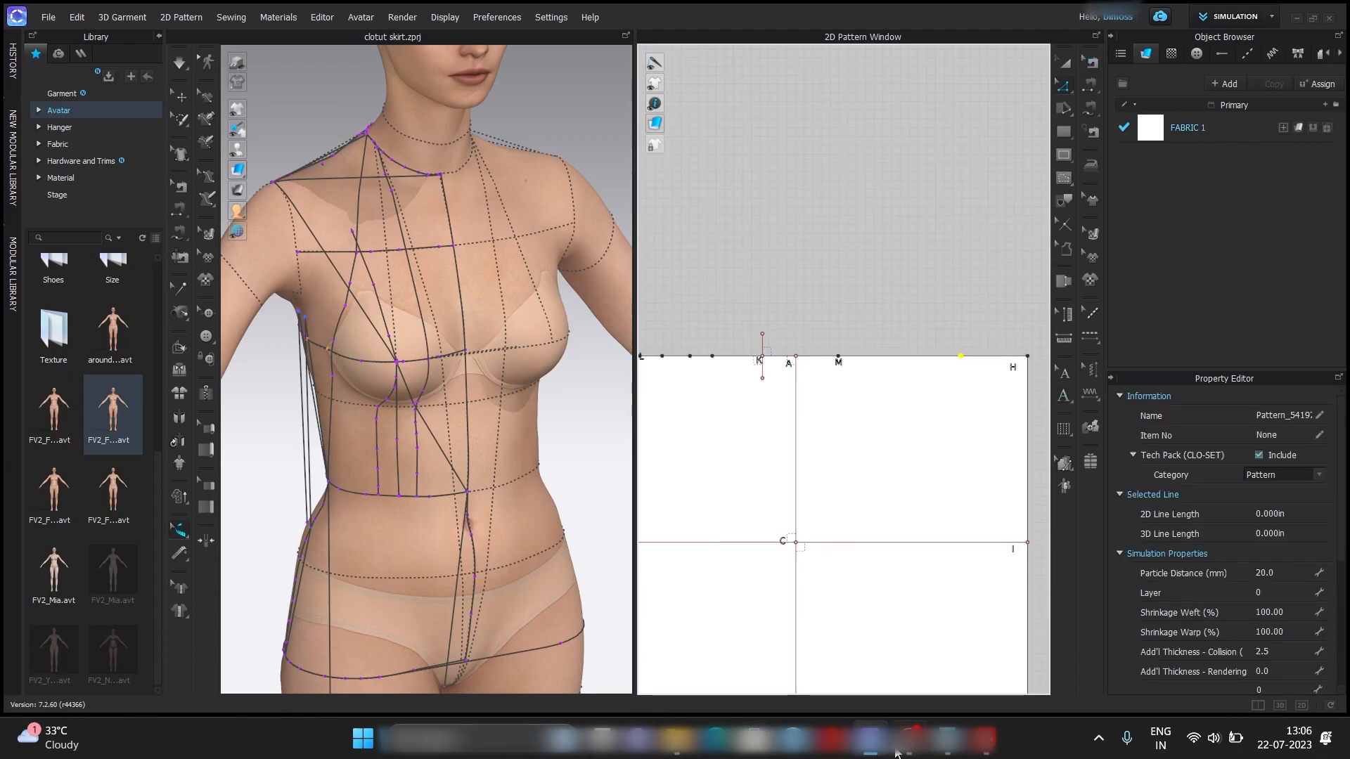
left_click(948, 738)
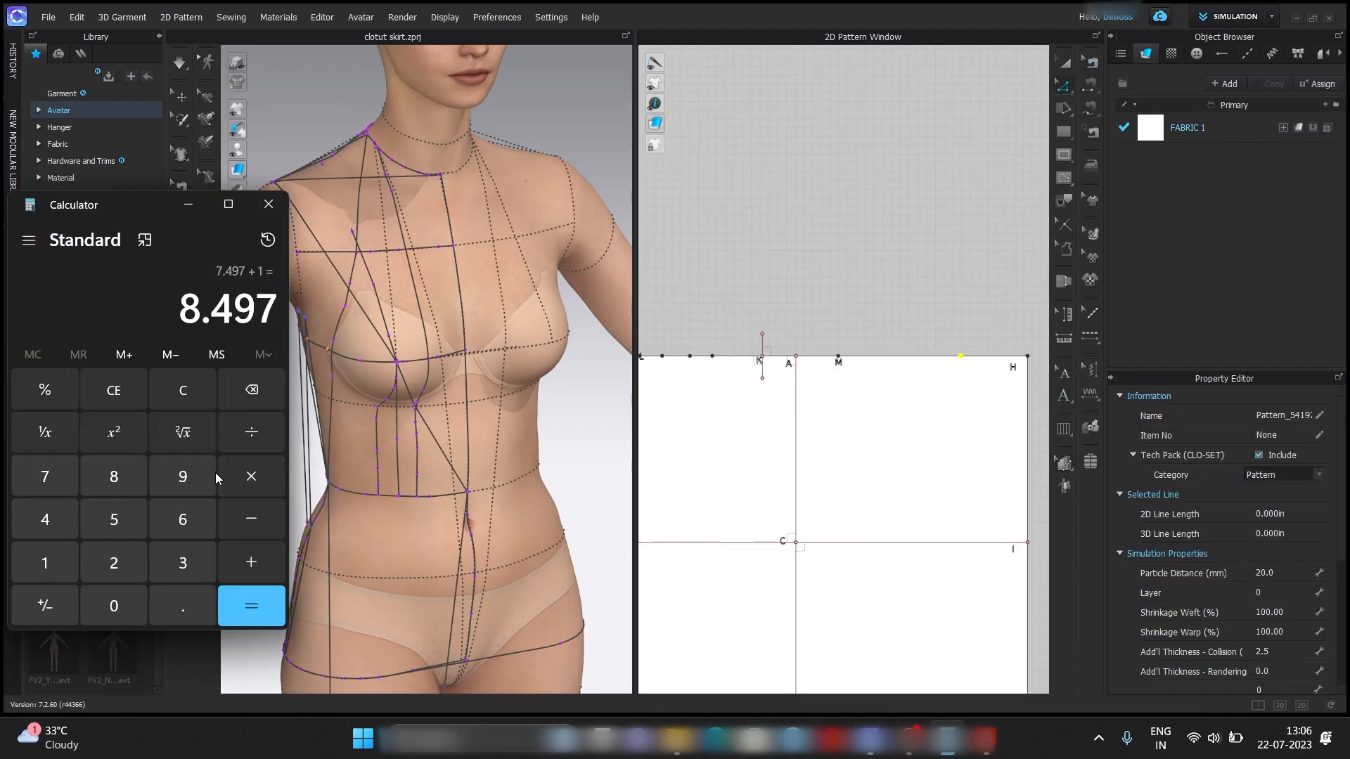
left_click(182, 391)
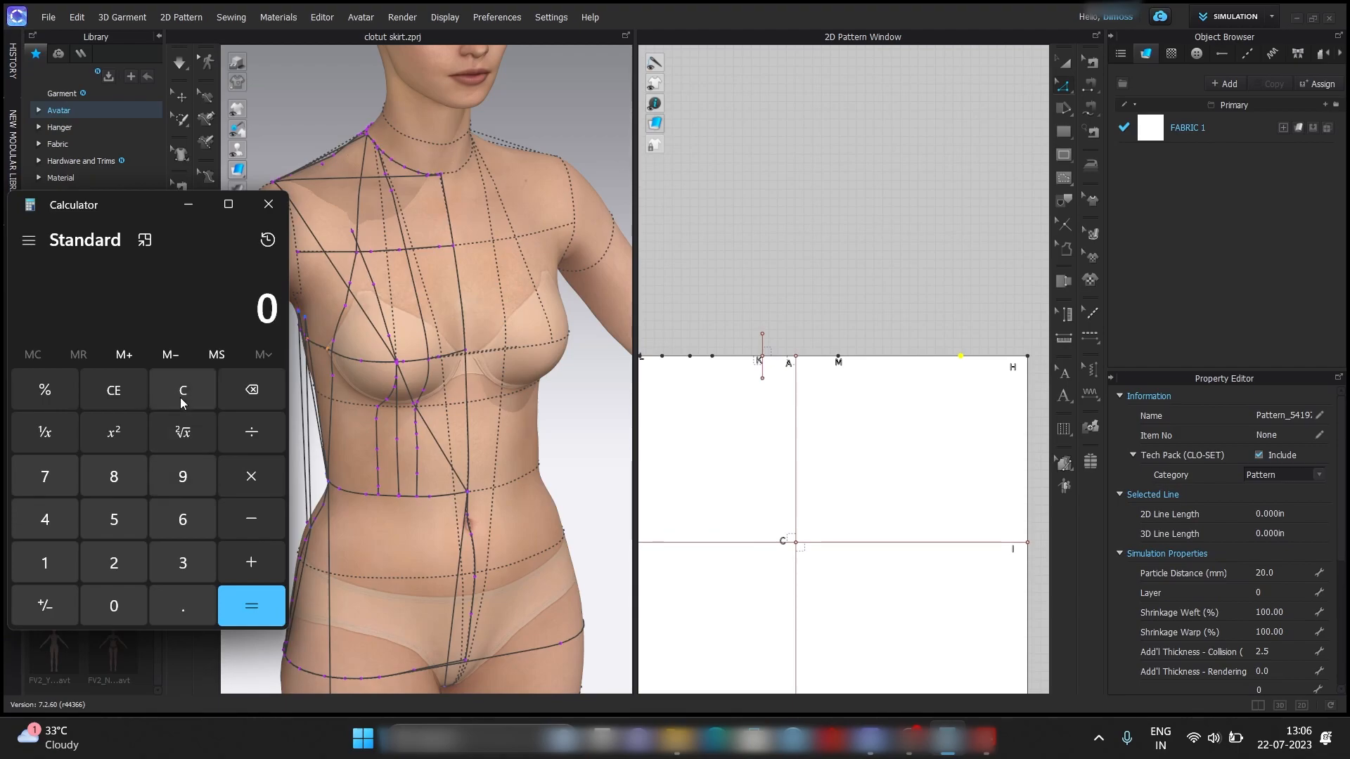
type("5")
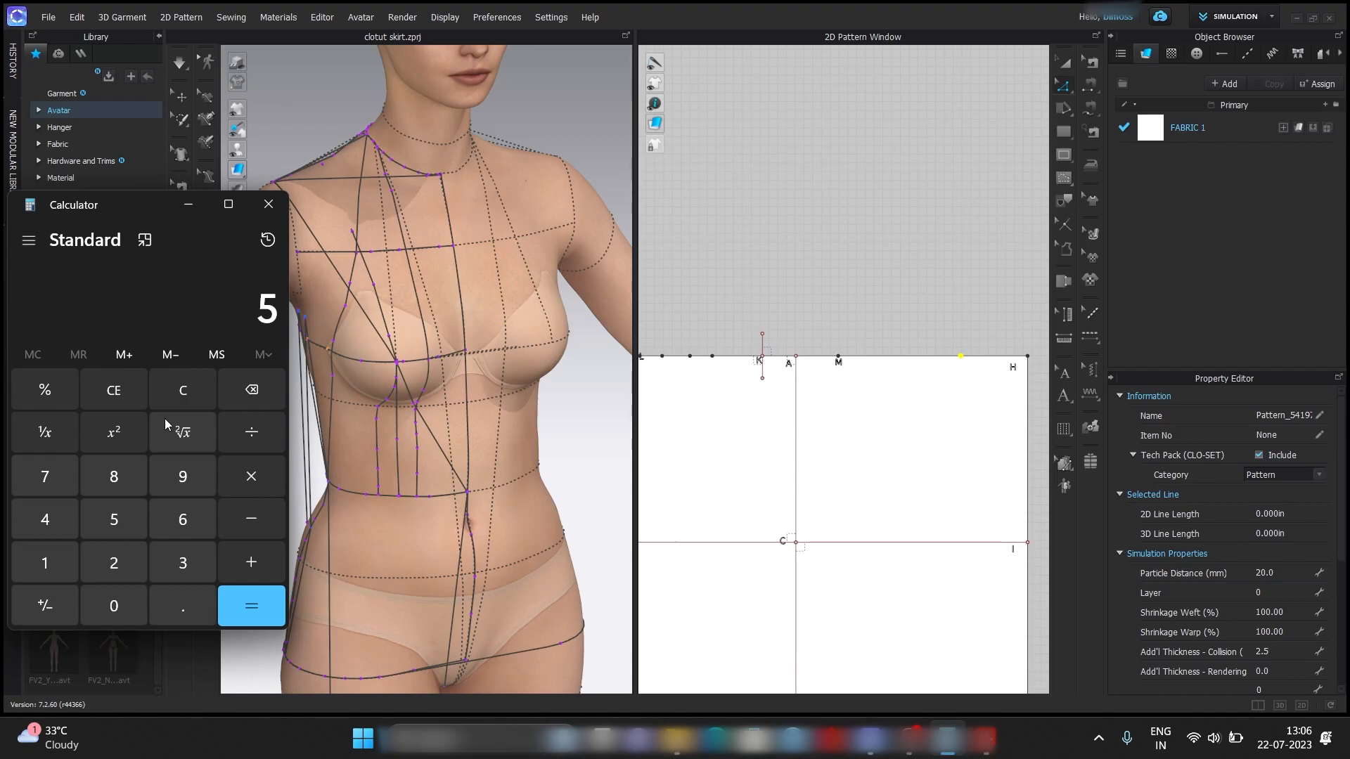
key("slash")
type("8")
key("Return")
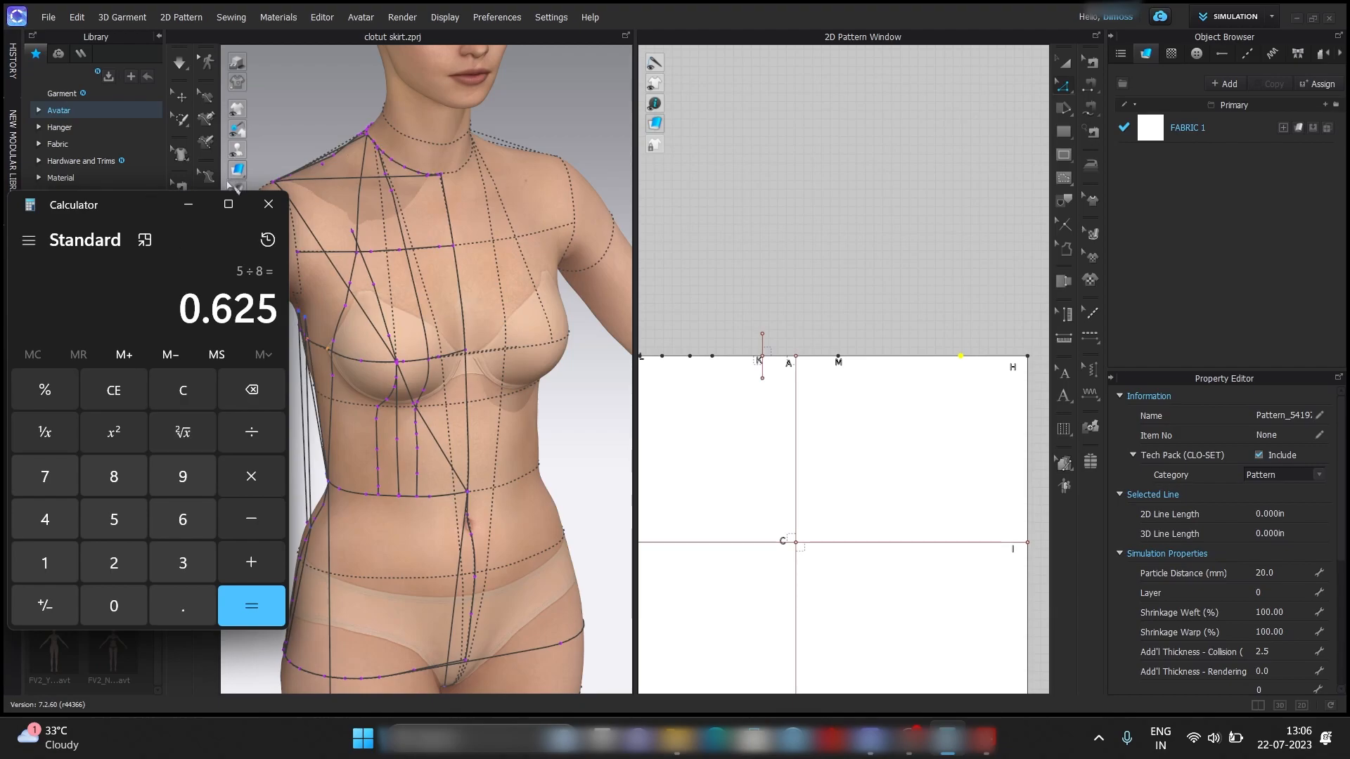
left_click(188, 204)
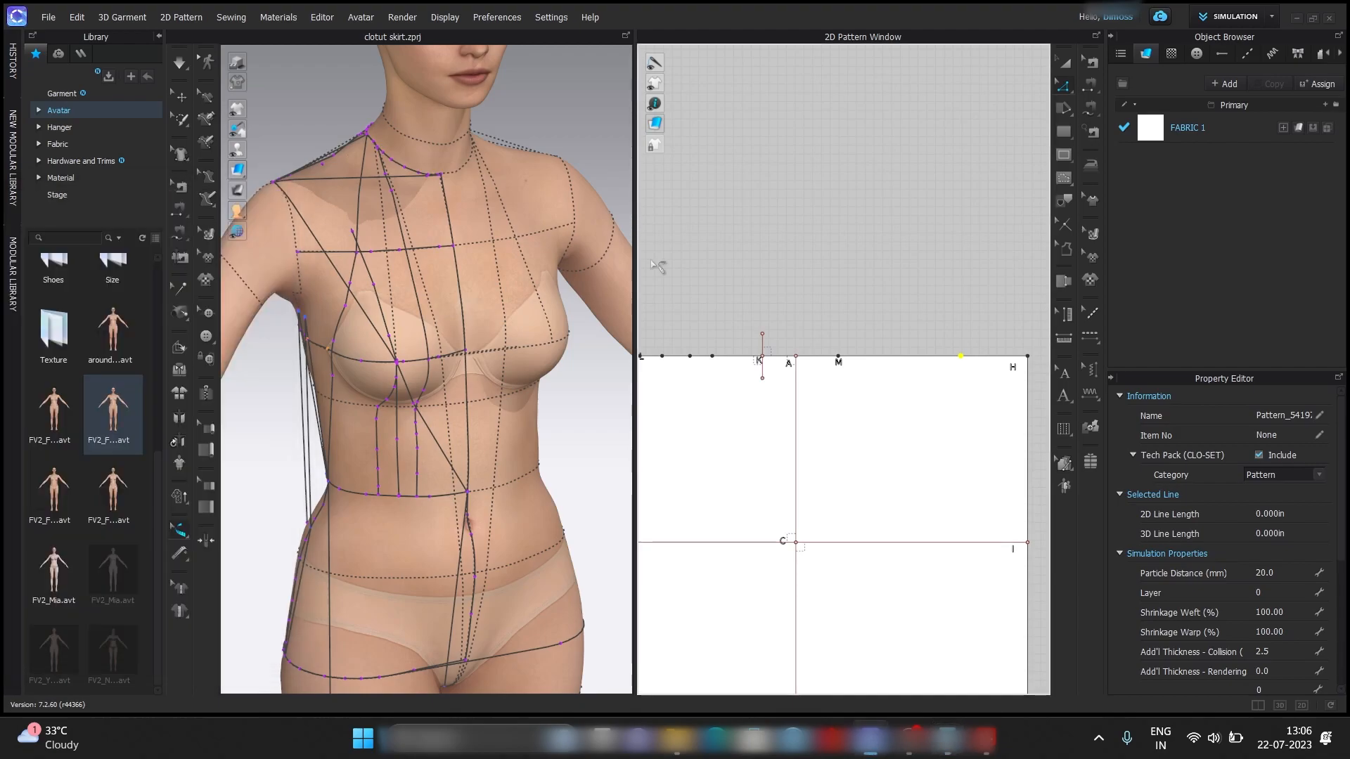
Split the 5.497 in remainder of the front upper edge with Line 1 set to 0.625 in for the first dart's width.
right_click(955, 367)
left_click(977, 468)
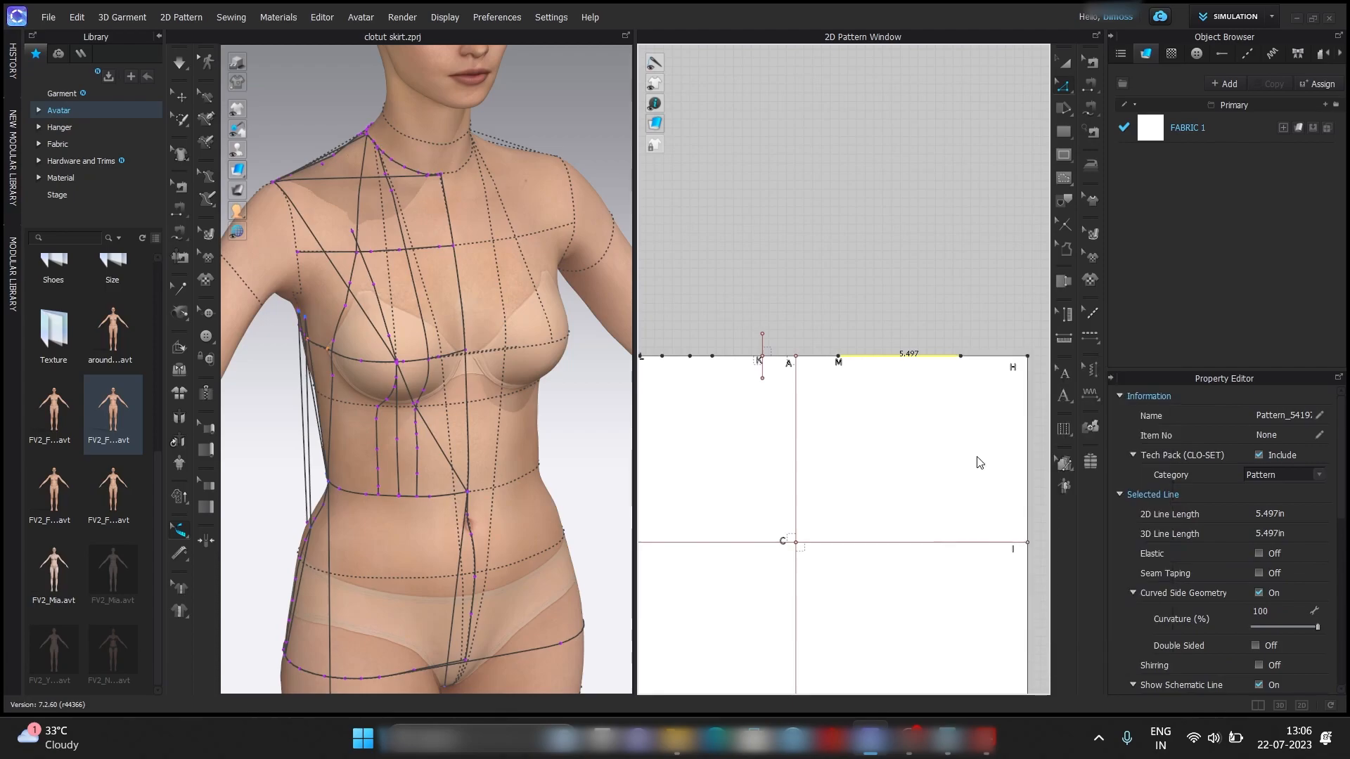
type(".625")
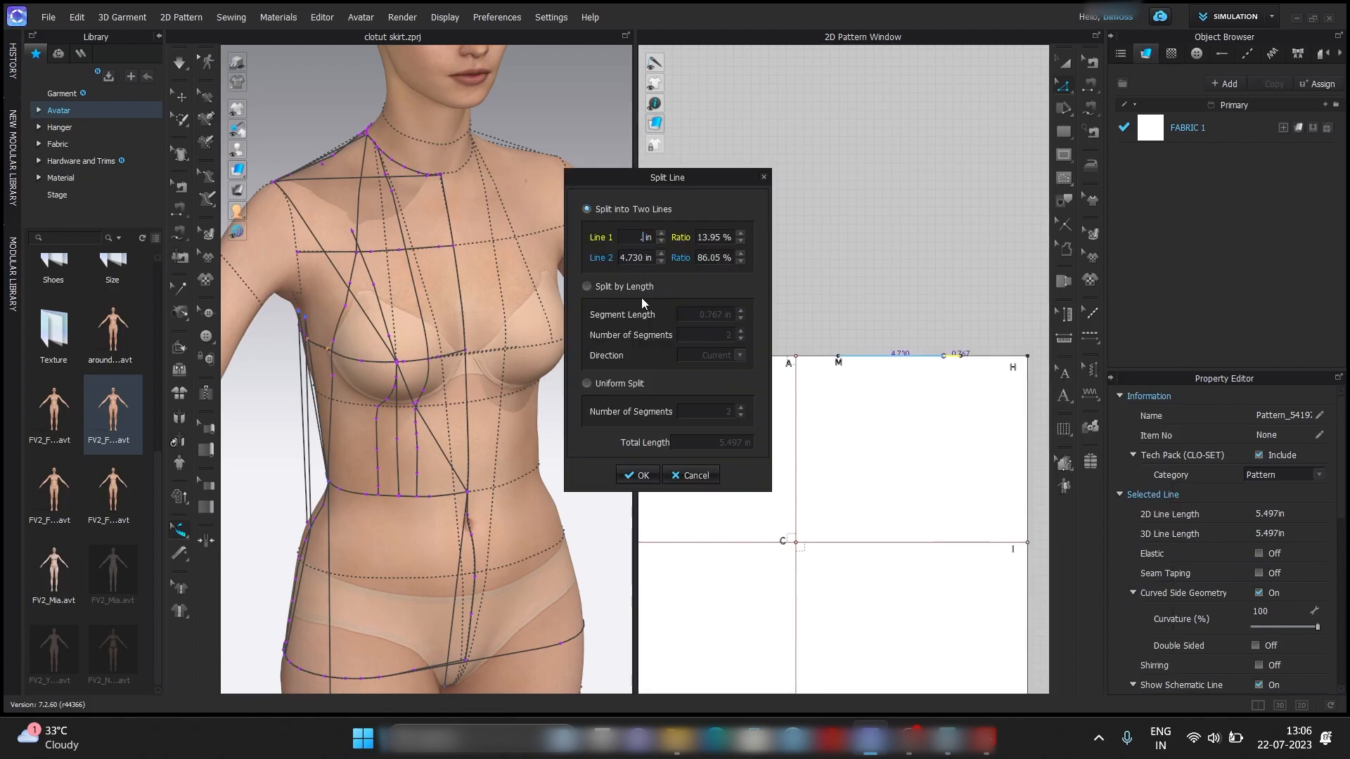
left_click(639, 475)
Split the 4.872 in remainder of the front upper edge with Line 1 set to 1.25 in to space the darts.
right_click(914, 356)
left_click(977, 441)
type("1.25")
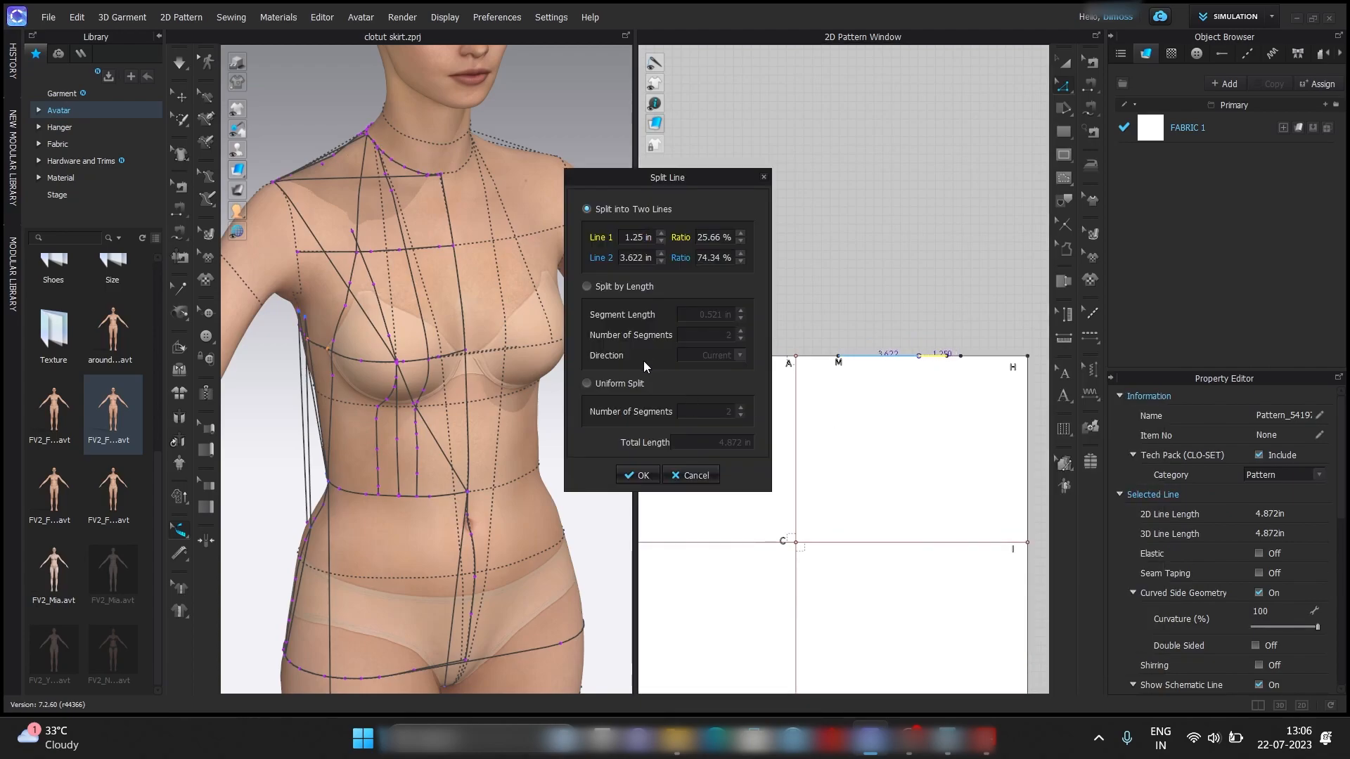
key("Return")
Split the 3.622 in remainder of the front upper edge with Line 1 set to 0.625 in for the second dart's width.
right_click(915, 364)
left_click(943, 458)
type("0.625")
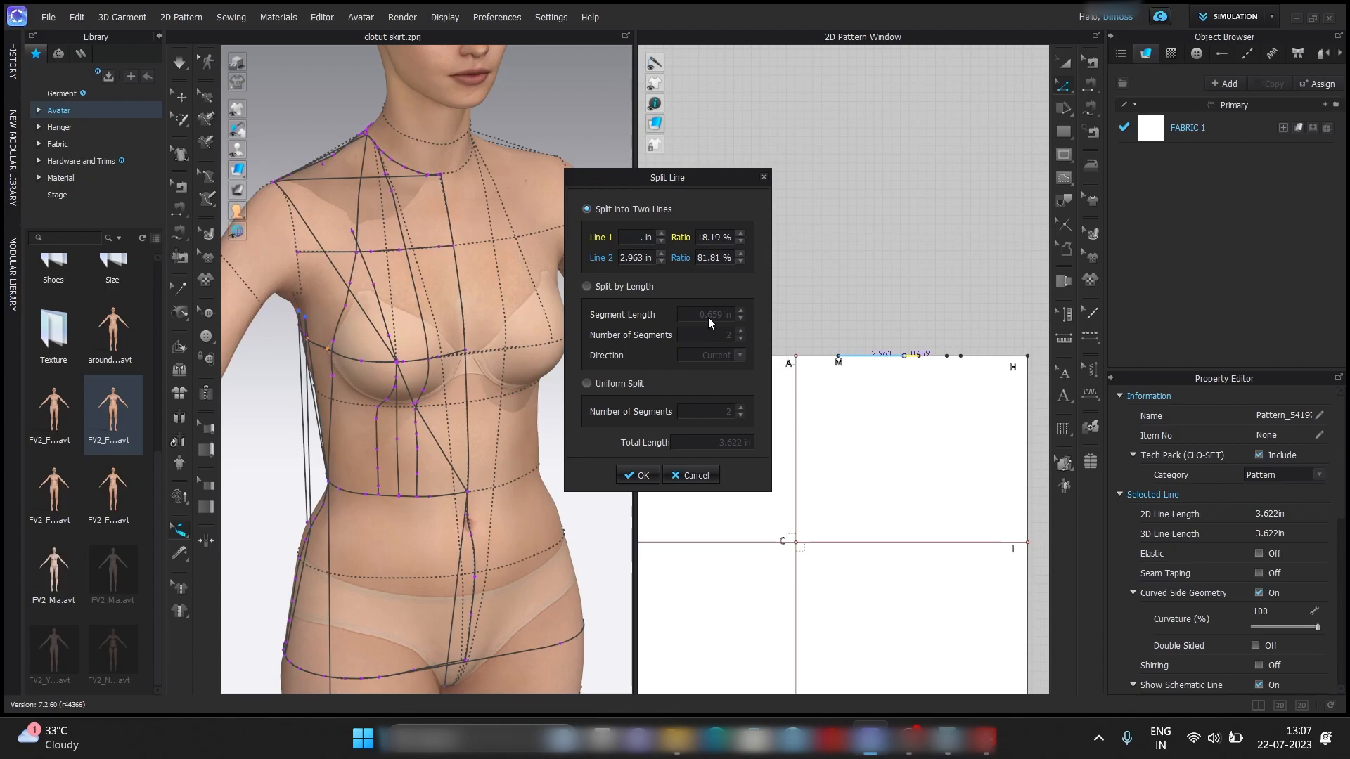
key("Return")
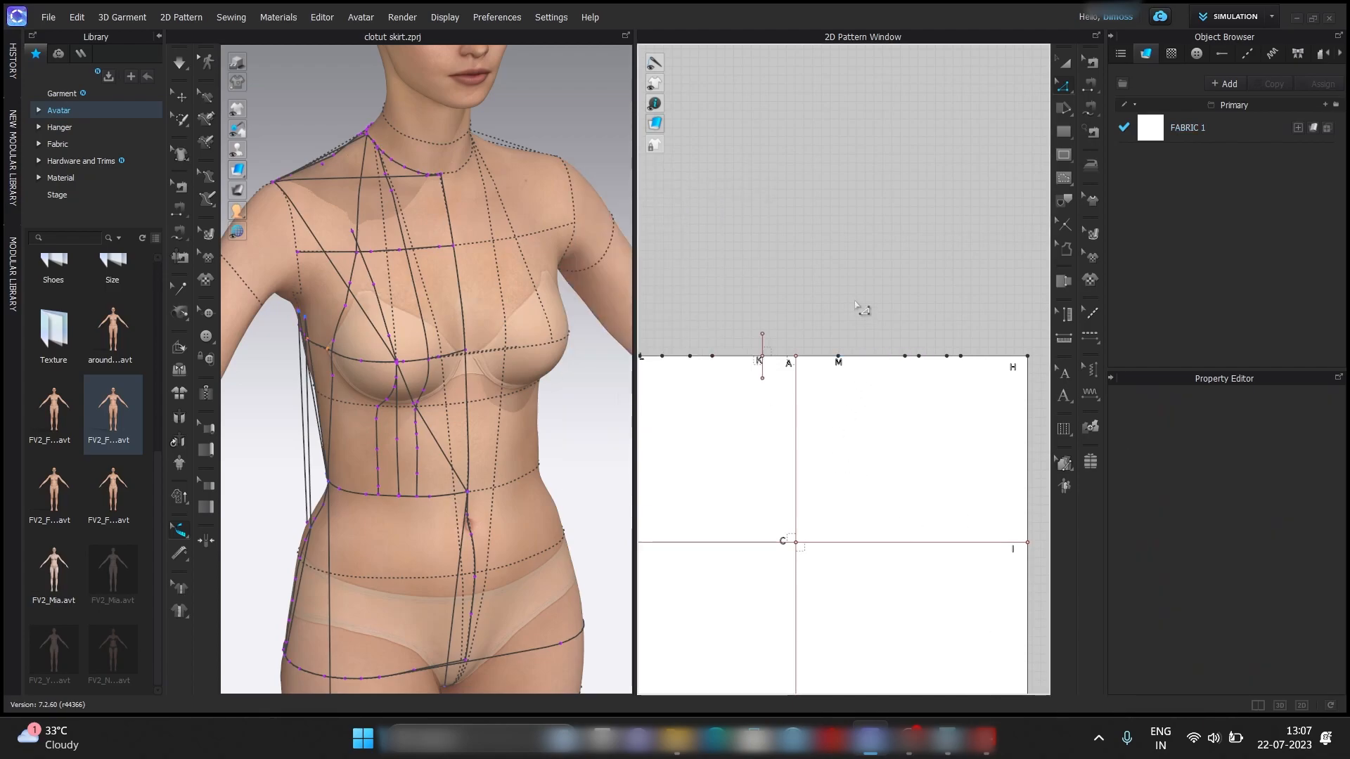
Add a perpendicular internal line 1 in long at point M, at 90°, extending both ways without Extend.
right_click(837, 357)
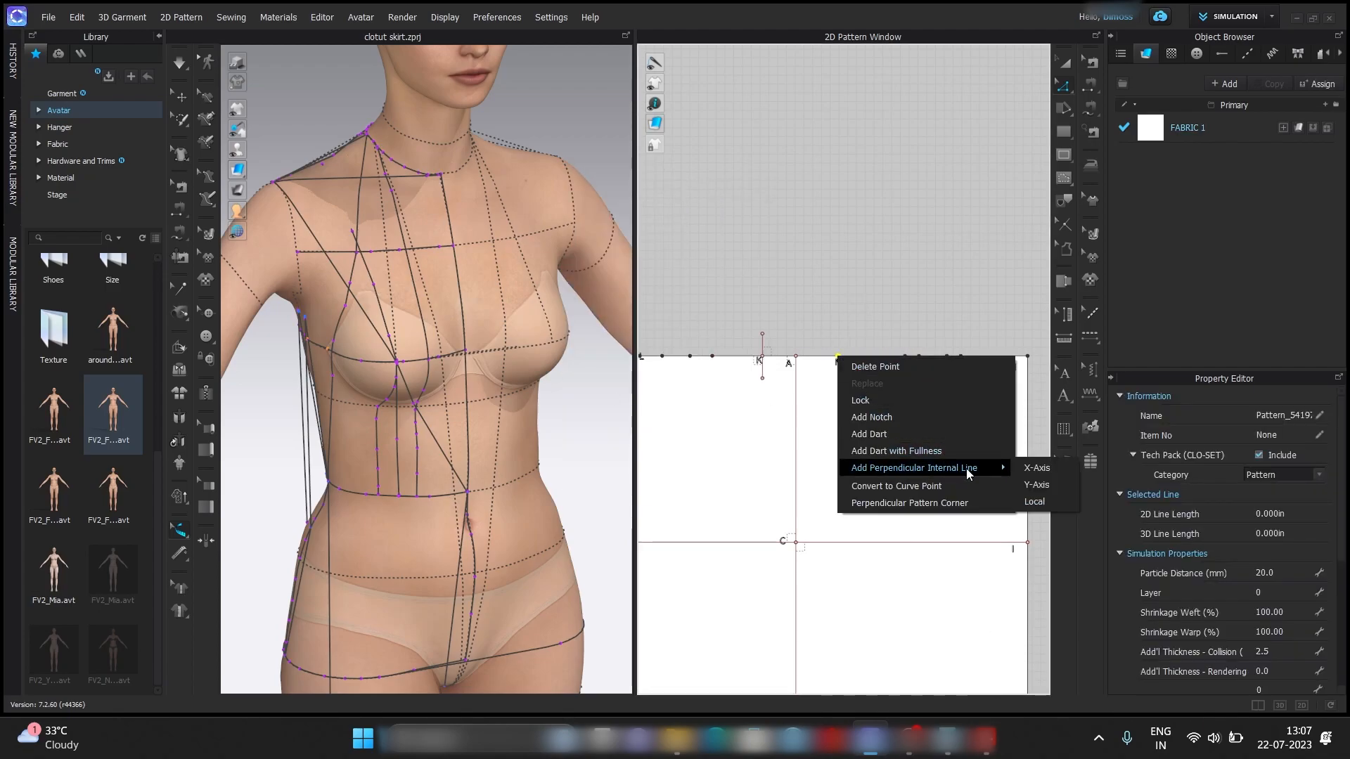
left_click(1041, 467)
left_click(575, 357)
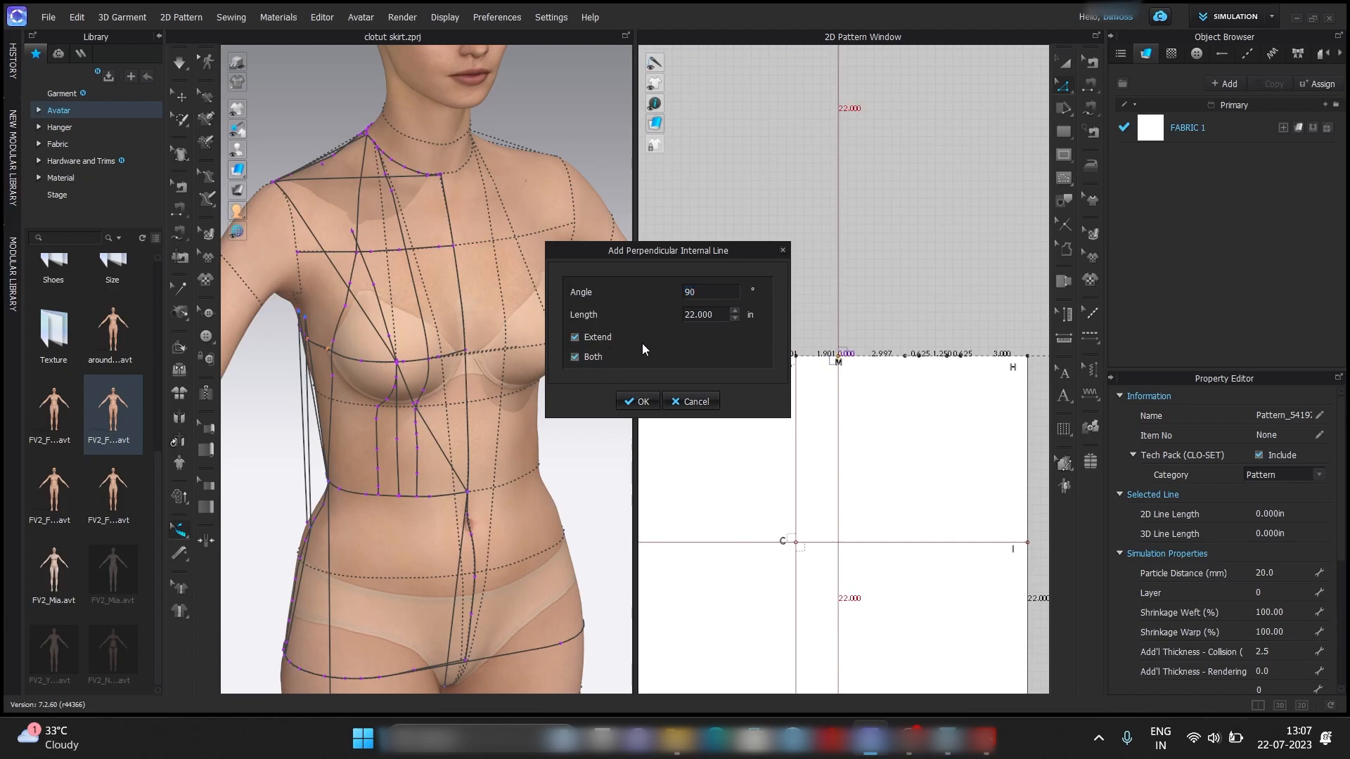
type("1")
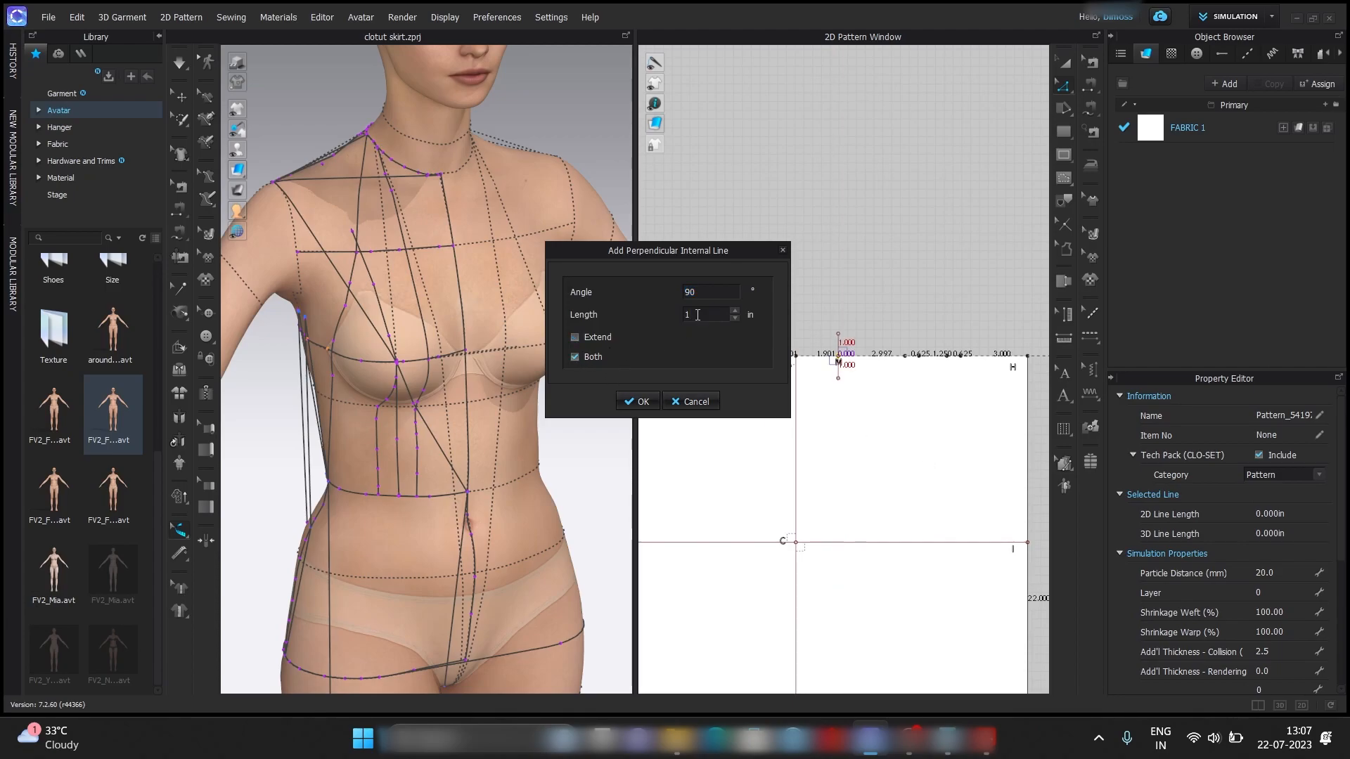
key("Return")
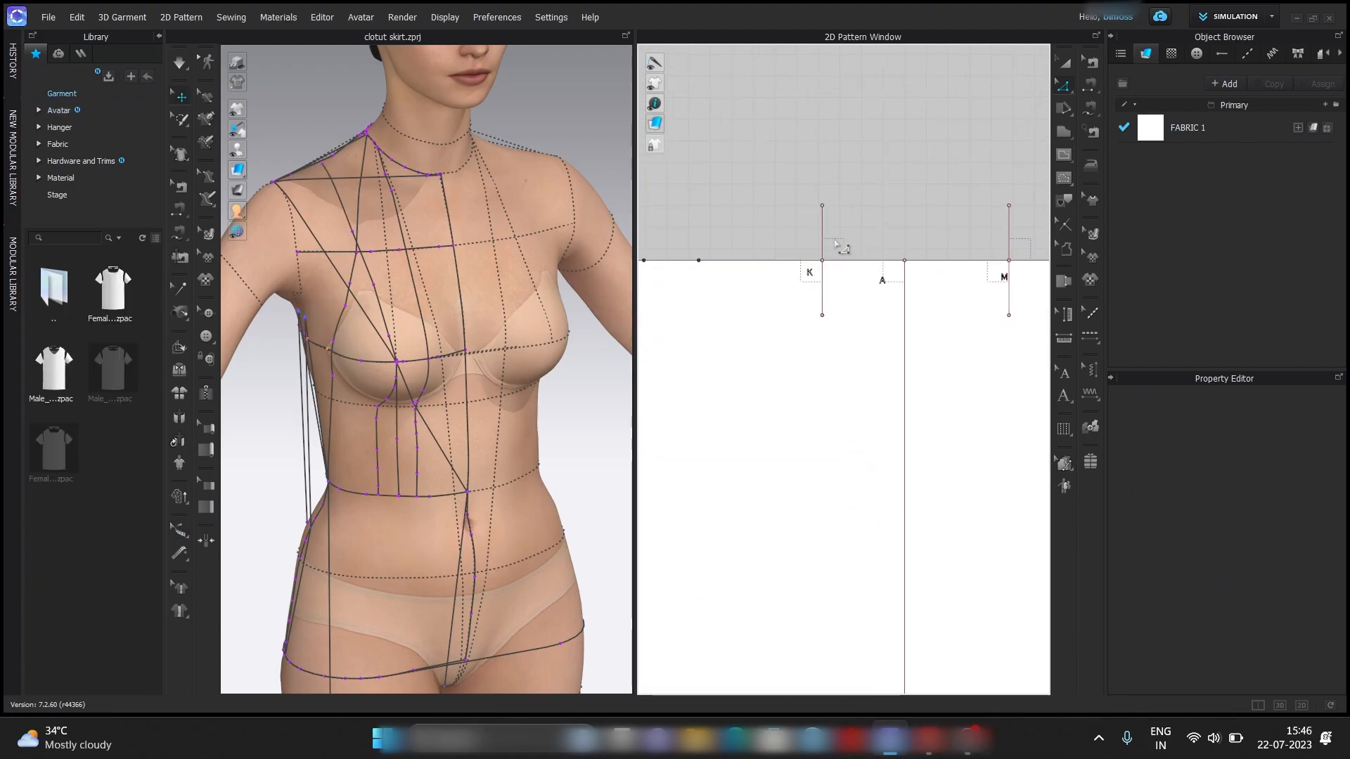
Split the perpendicular line above point K with Line 1 set to 0.25 in.
right_click(822, 253)
mouse_move(862, 385)
left_click(858, 350)
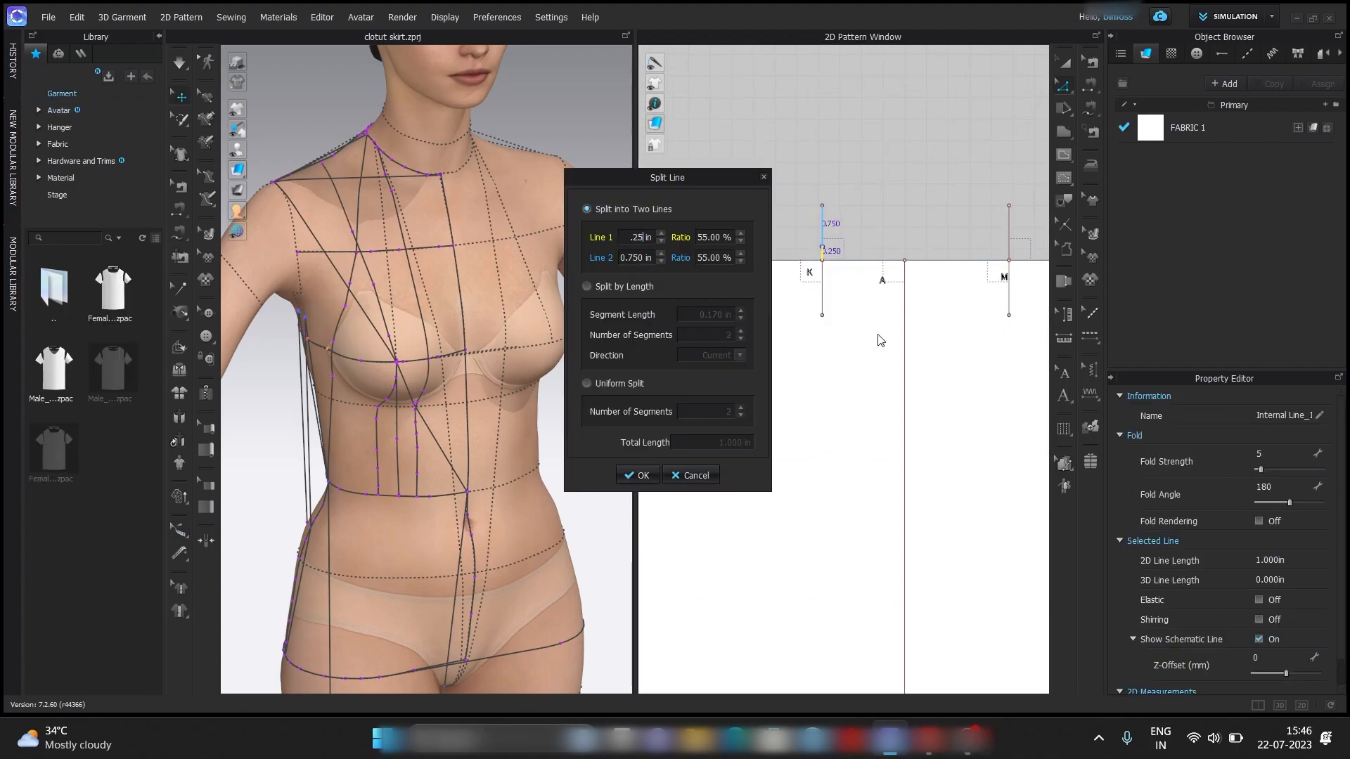
key("Return")
Draw the back side seam as a curved internal line from the split point above K down to hip point C.
left_click(914, 197)
middle_click_drag(891, 223, 883, 154)
scroll(884, 155, "down", 2)
left_click(1064, 156)
scroll(854, 166, "up", 3)
left_click(819, 173)
scroll(854, 246, "down", 3)
left_click(855, 246, "ctrl")
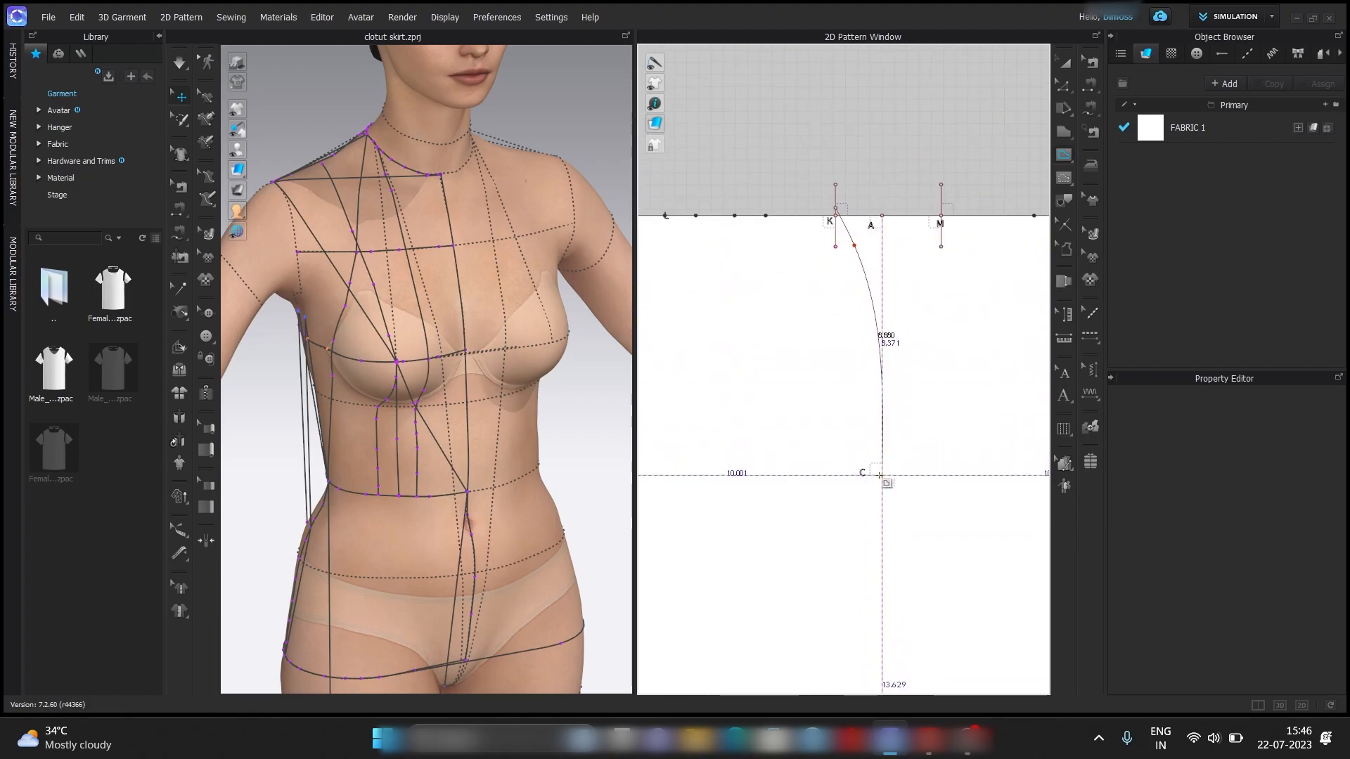
left_click(882, 474)
scroll(889, 383, "up", 4)
key("z")
scroll(963, 274, "down", 1)
Adjust the curve points of the back side curve so it blends smoothly into the vertical line near C.
left_click(1063, 85)
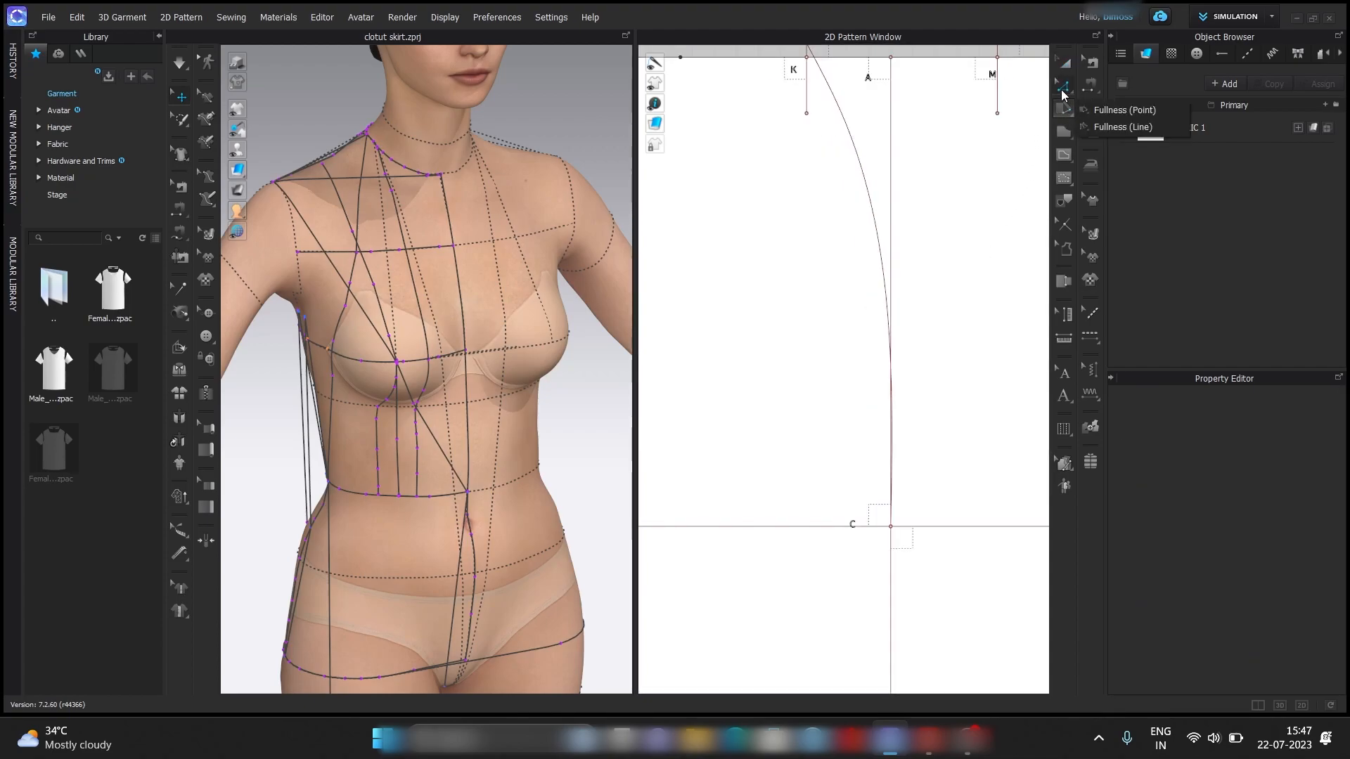
left_click(1125, 120)
left_click(887, 450)
scroll(909, 383, "down", 3)
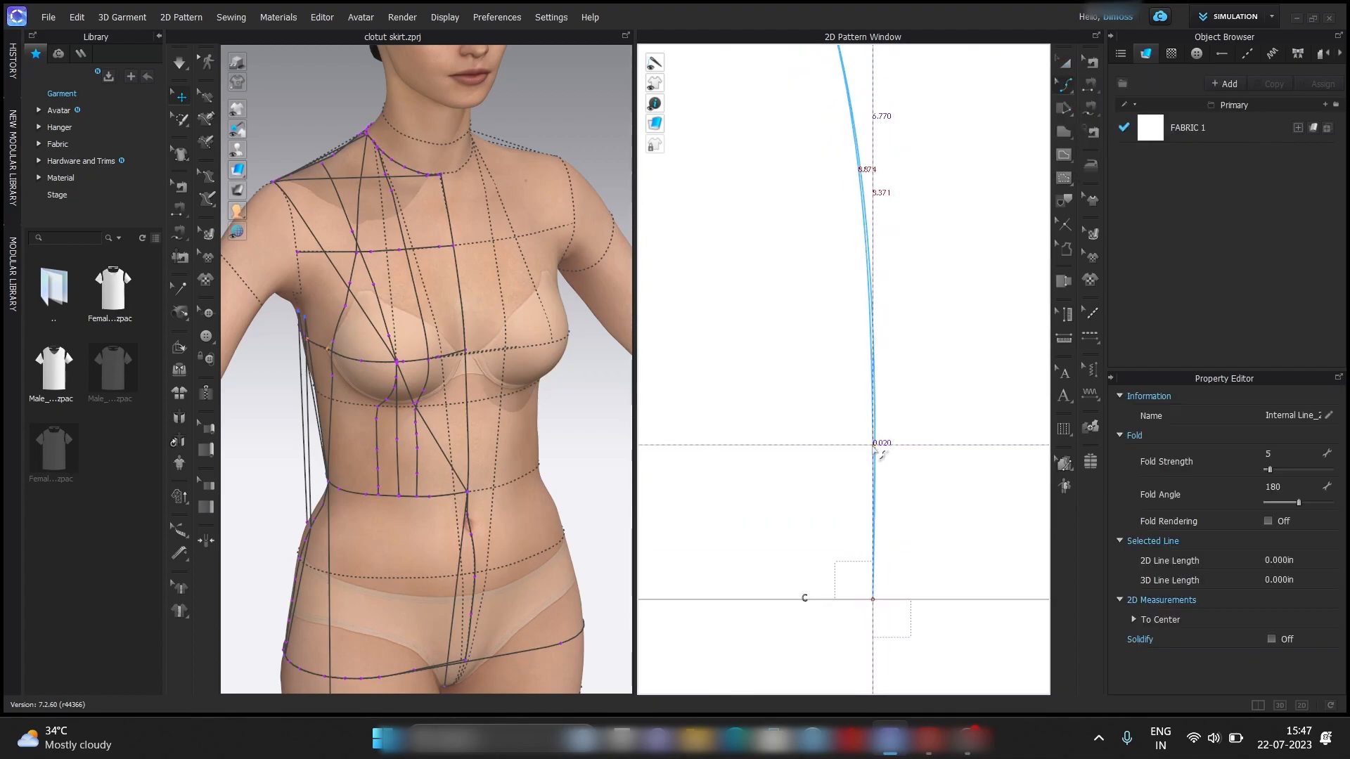
left_click(1064, 85)
left_click(1107, 87)
left_click(869, 216)
Split the perpendicular line above point M at 0.25 in, level with the split point above K.
left_click(962, 118)
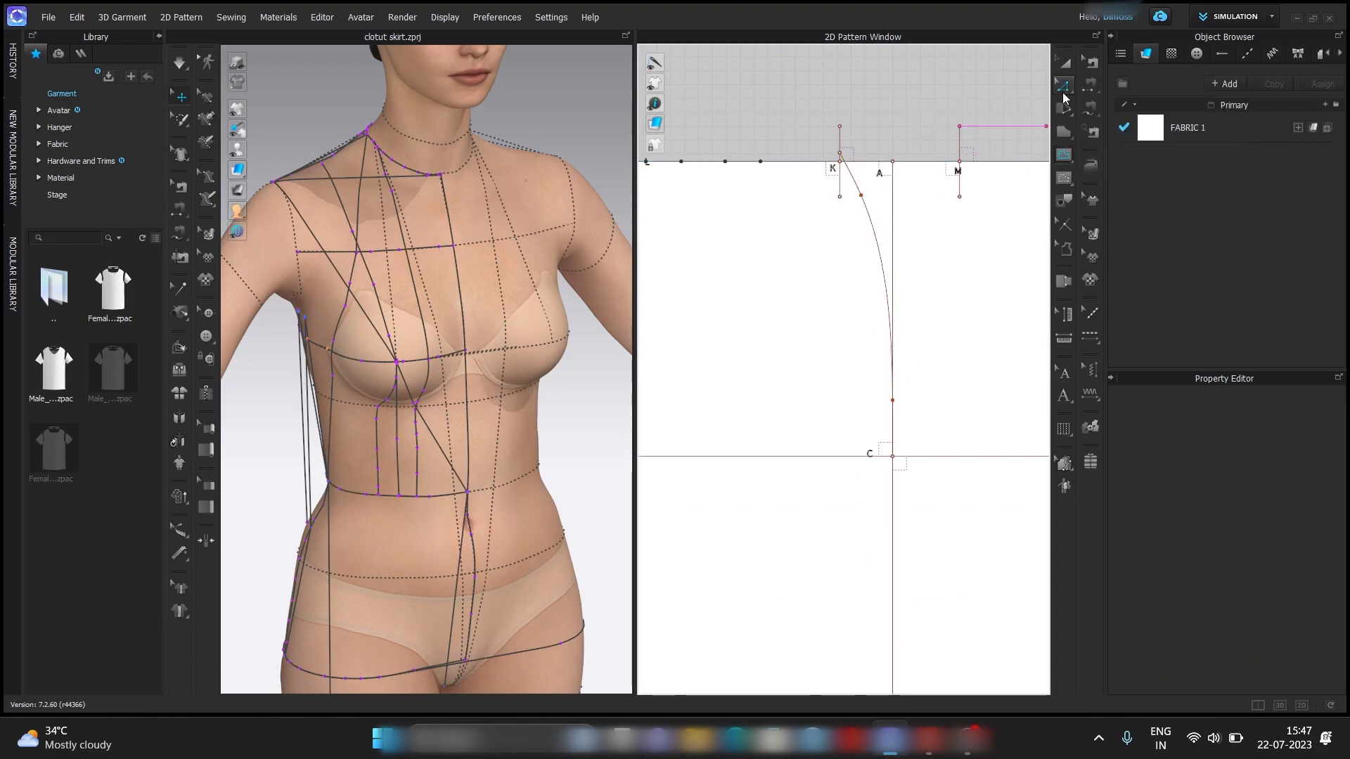
right_click(960, 149)
left_click(1001, 248)
type(".2")
key("Return")
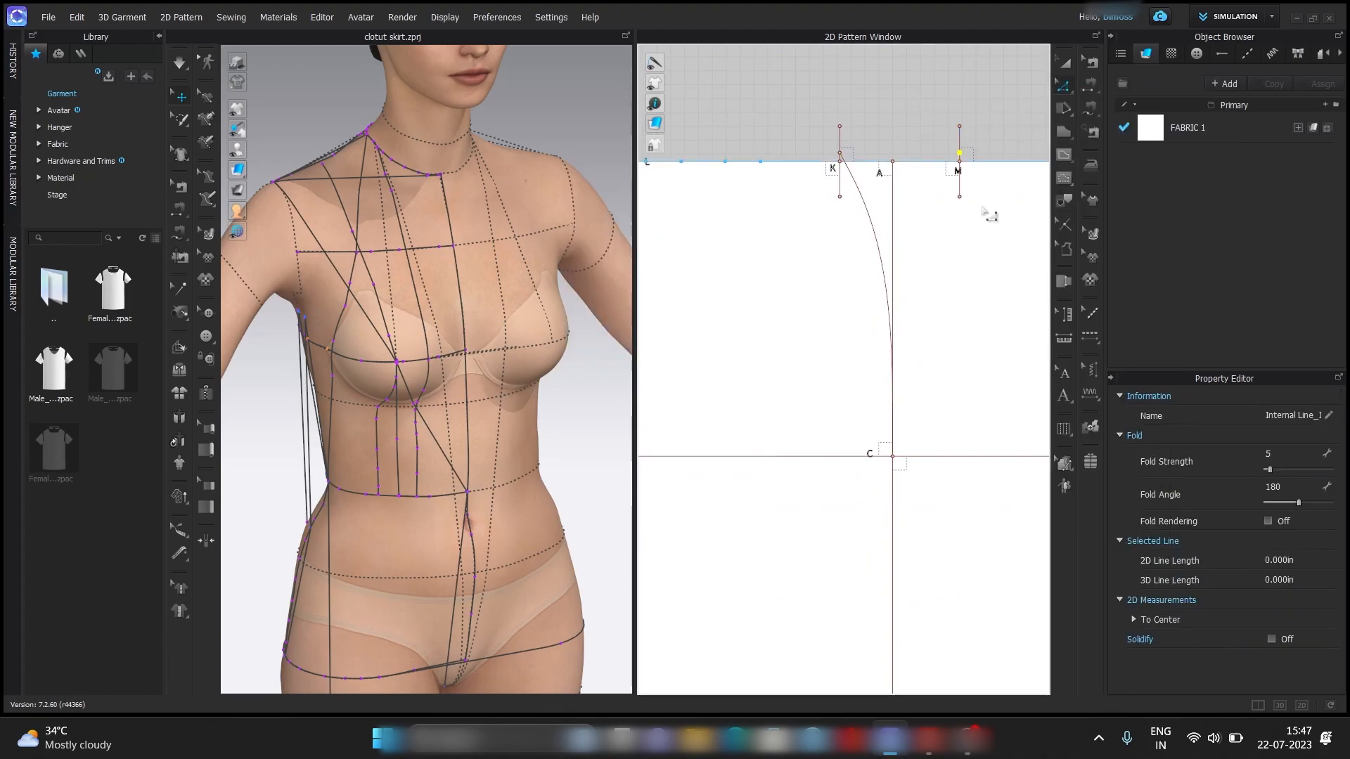
Draw the front side seam as a curved internal line from the split point above M to hip point C.
left_click(959, 154)
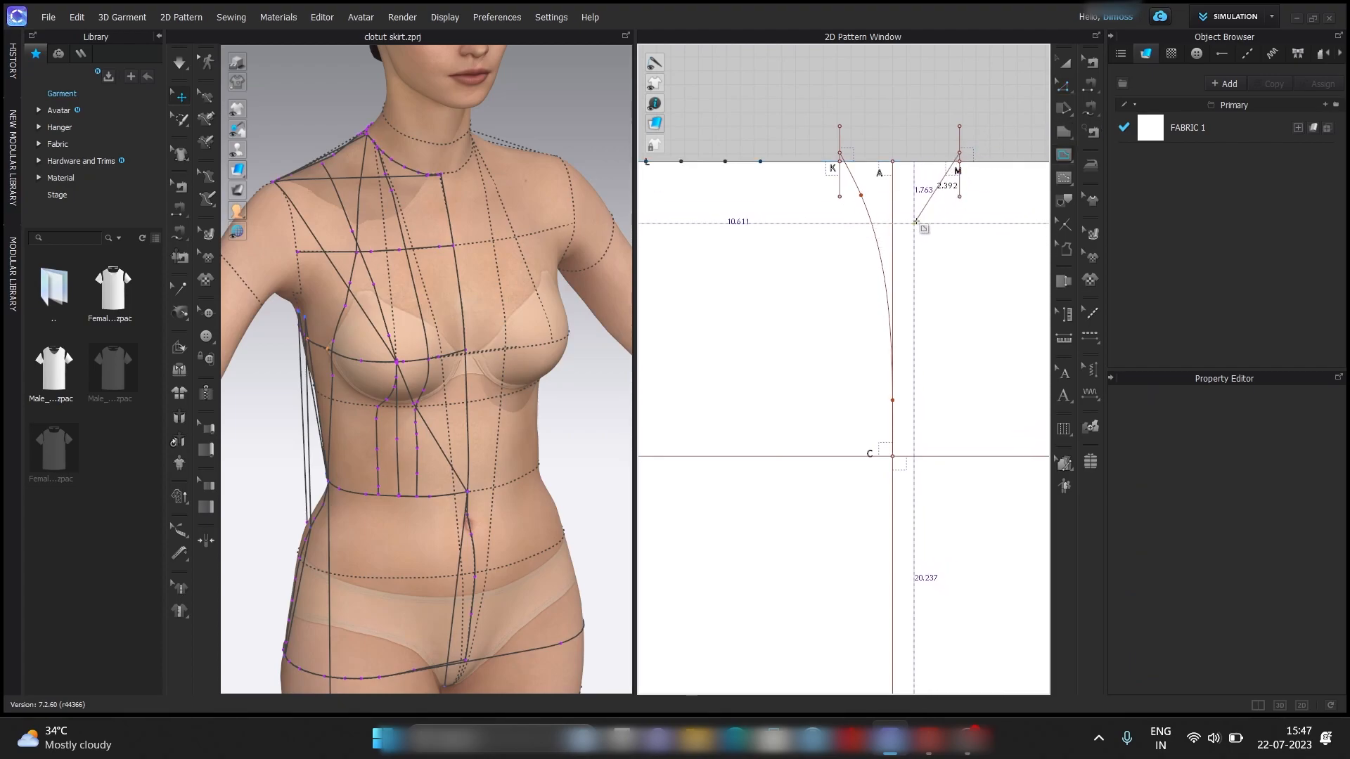
left_click(932, 203, "ctrl")
left_click(892, 402, "ctrl")
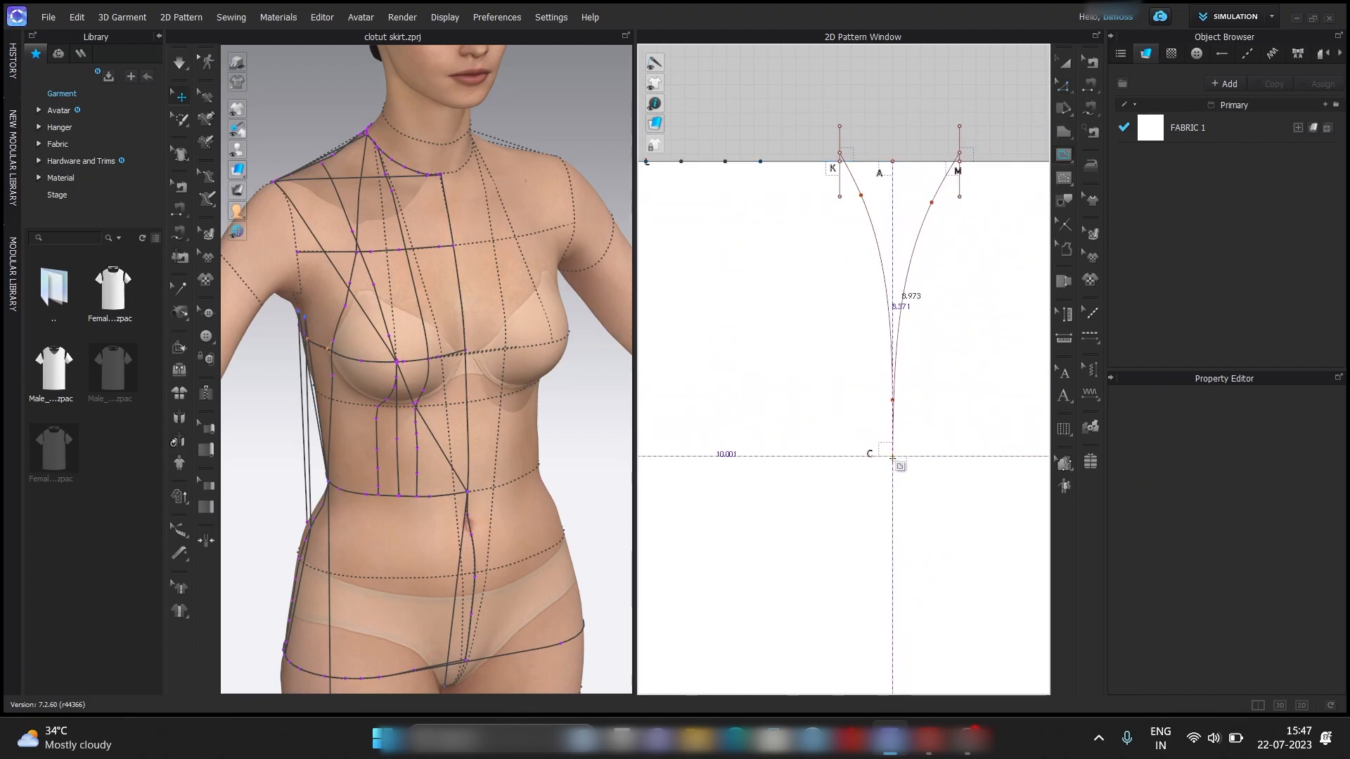
double_click(892, 456)
Reshape the front side curve between M and C by moving its upper and lower curve points.
left_click(1063, 89)
scroll(914, 391, "up", 2)
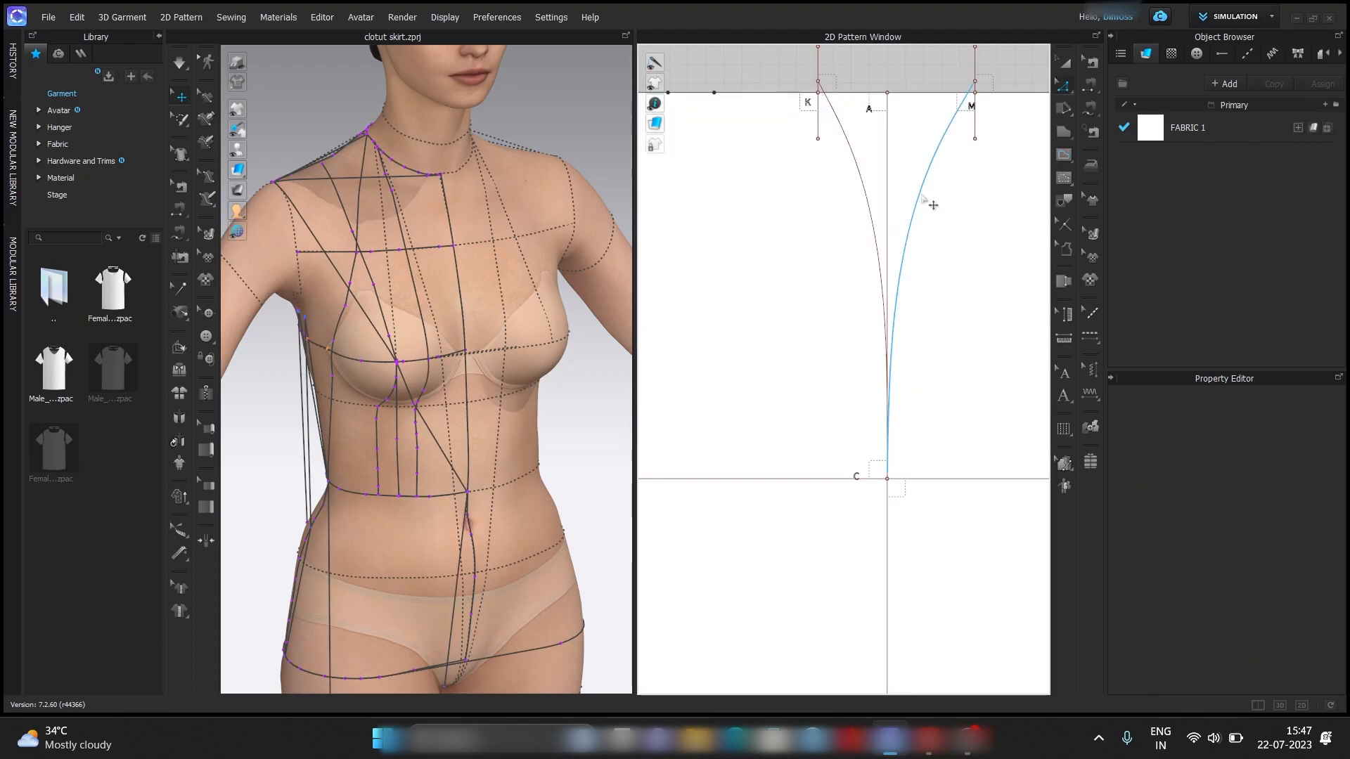
left_click(928, 204)
scroll(924, 310, "up", 4)
scroll(925, 307, "down", 3)
left_click(1063, 90)
left_click(1107, 121)
left_click_drag(941, 125, 944, 143)
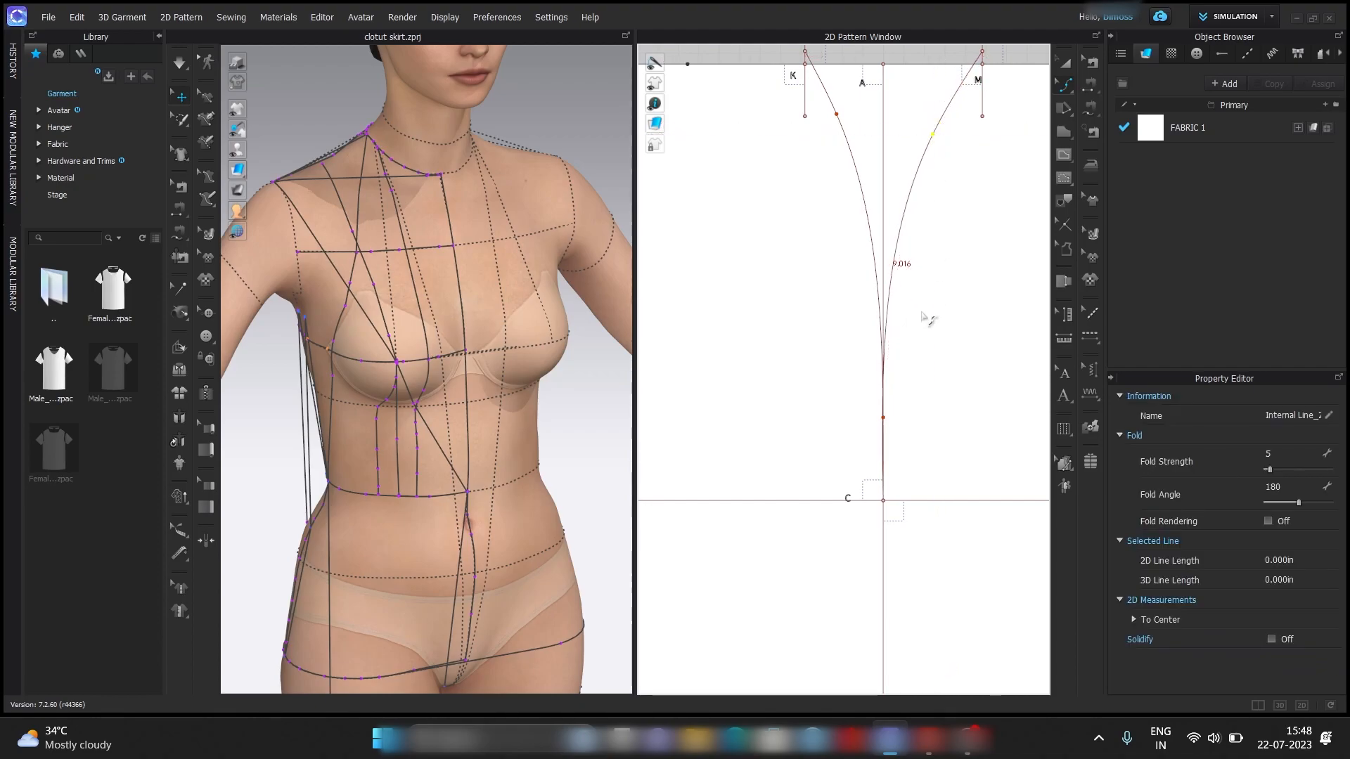
scroll(897, 431, "up", 5)
scroll(872, 438, "down", 5)
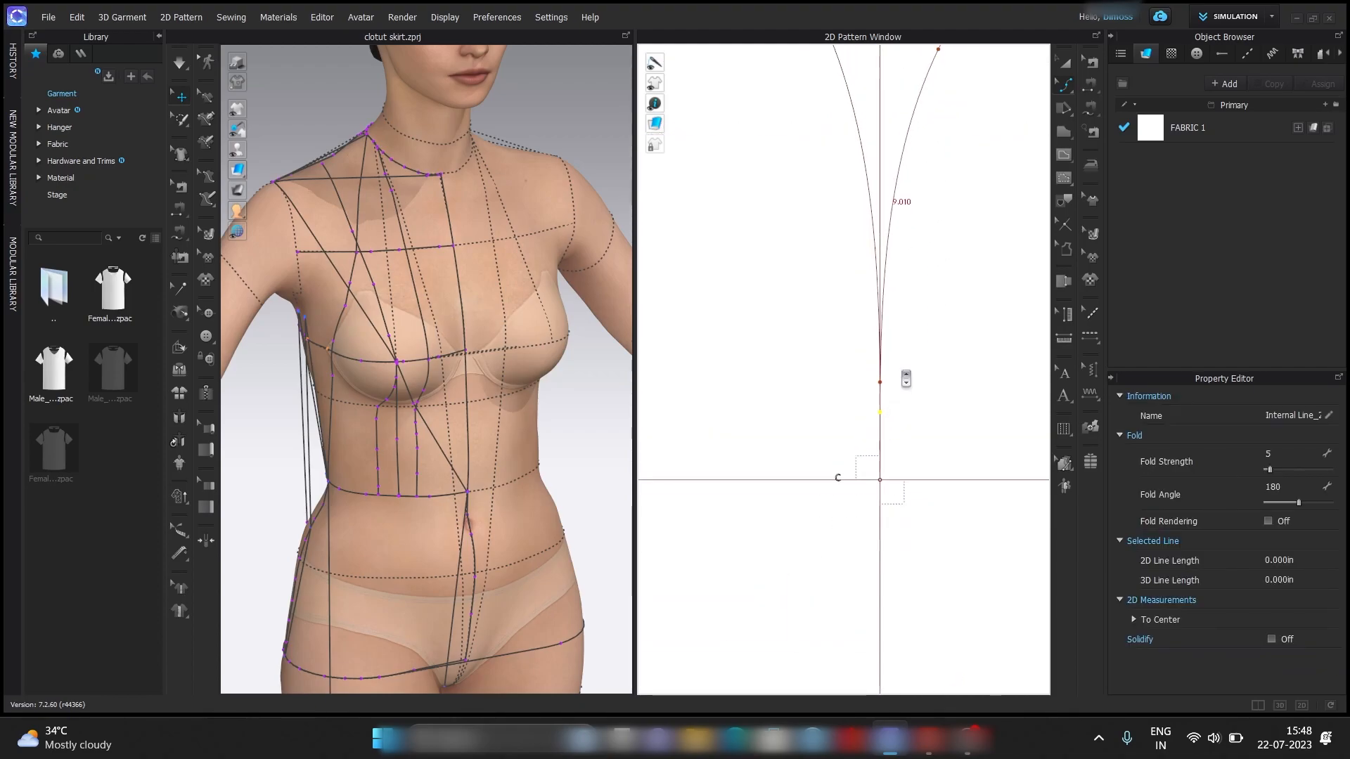
Fine-tune the upper curve point of the front side curve to mirror the back curve more closely.
left_click(926, 95)
left_click_drag(930, 155, 935, 152)
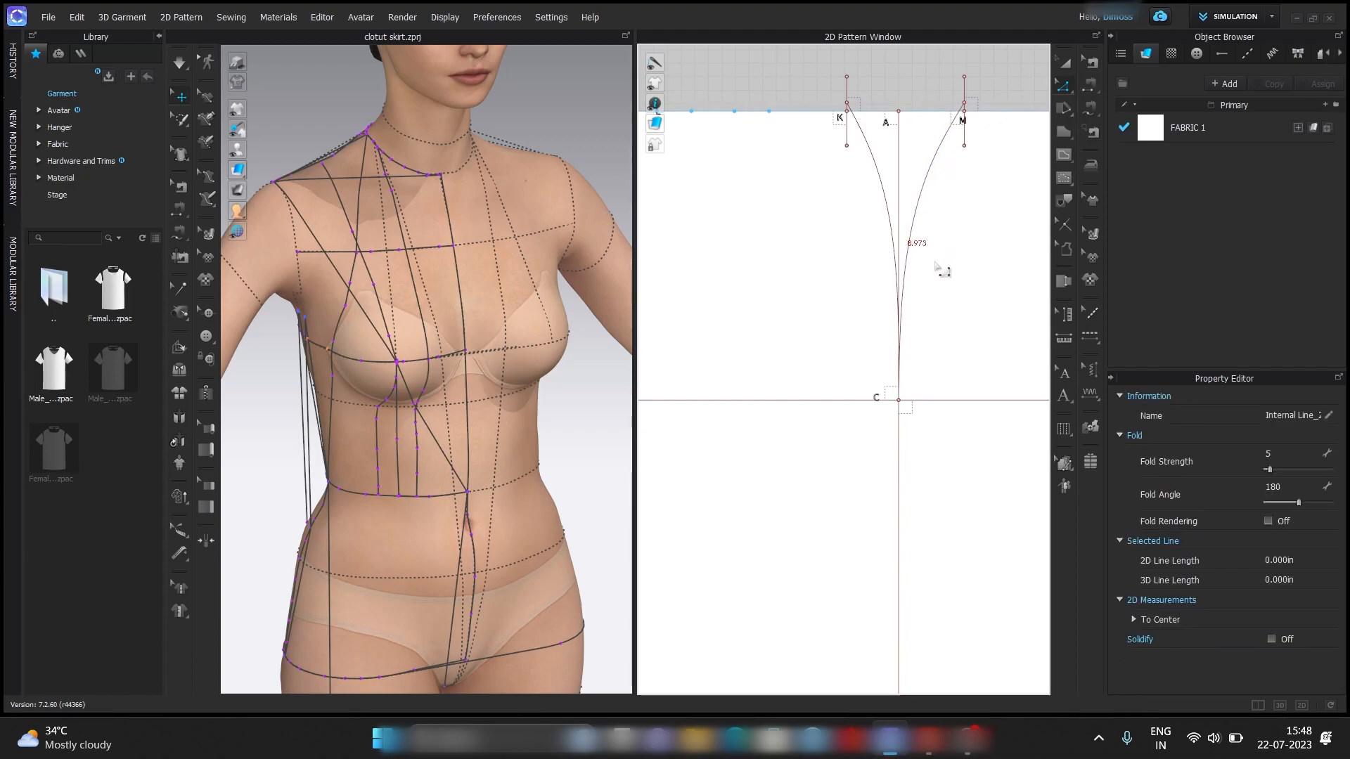
scroll(938, 303, "up", 3)
left_click(1065, 86)
left_click(1100, 121)
left_click_drag(894, 147, 891, 142)
Compare the lengths and shapes of the back and front side curves.
left_click(1064, 86)
left_click(1094, 88)
left_click(860, 220)
left_click(805, 264)
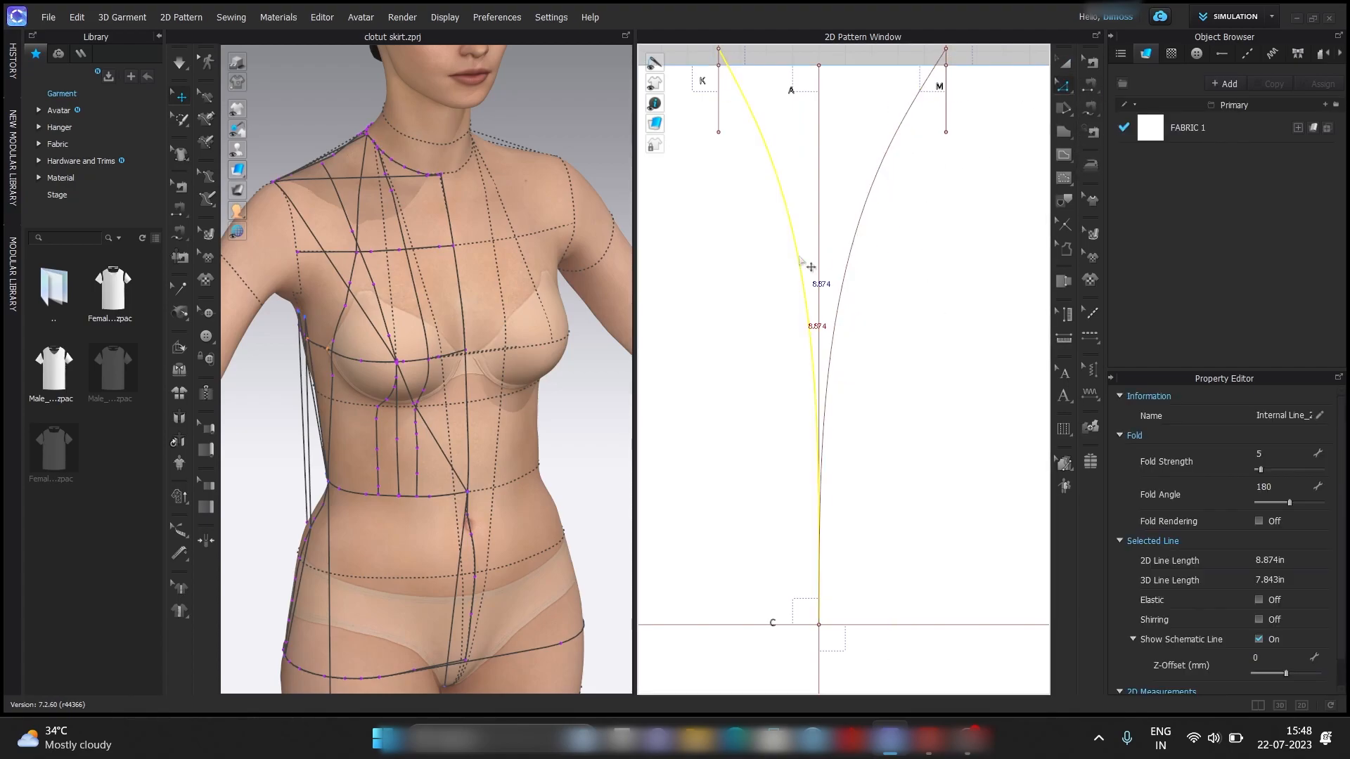
left_click(886, 248)
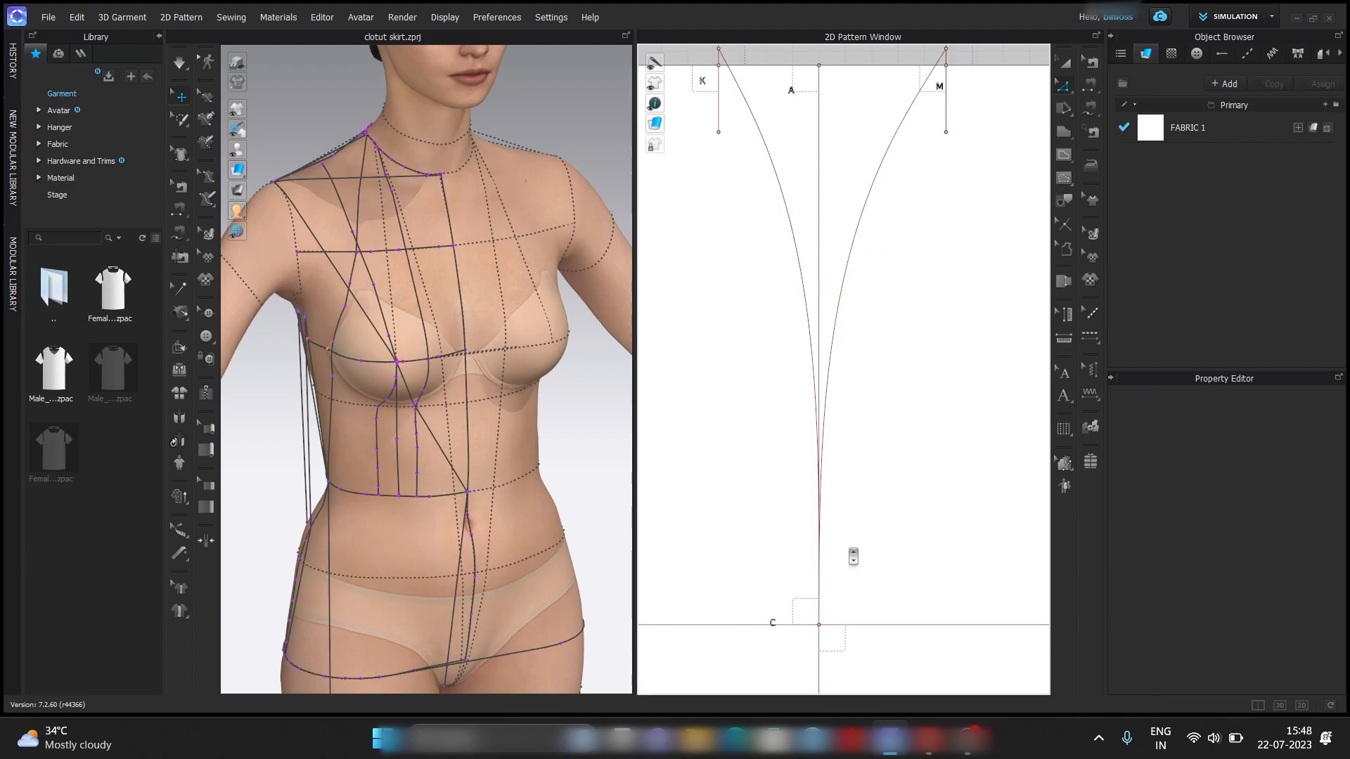
scroll(837, 552, "up", 3)
scroll(827, 545, "down", 5)
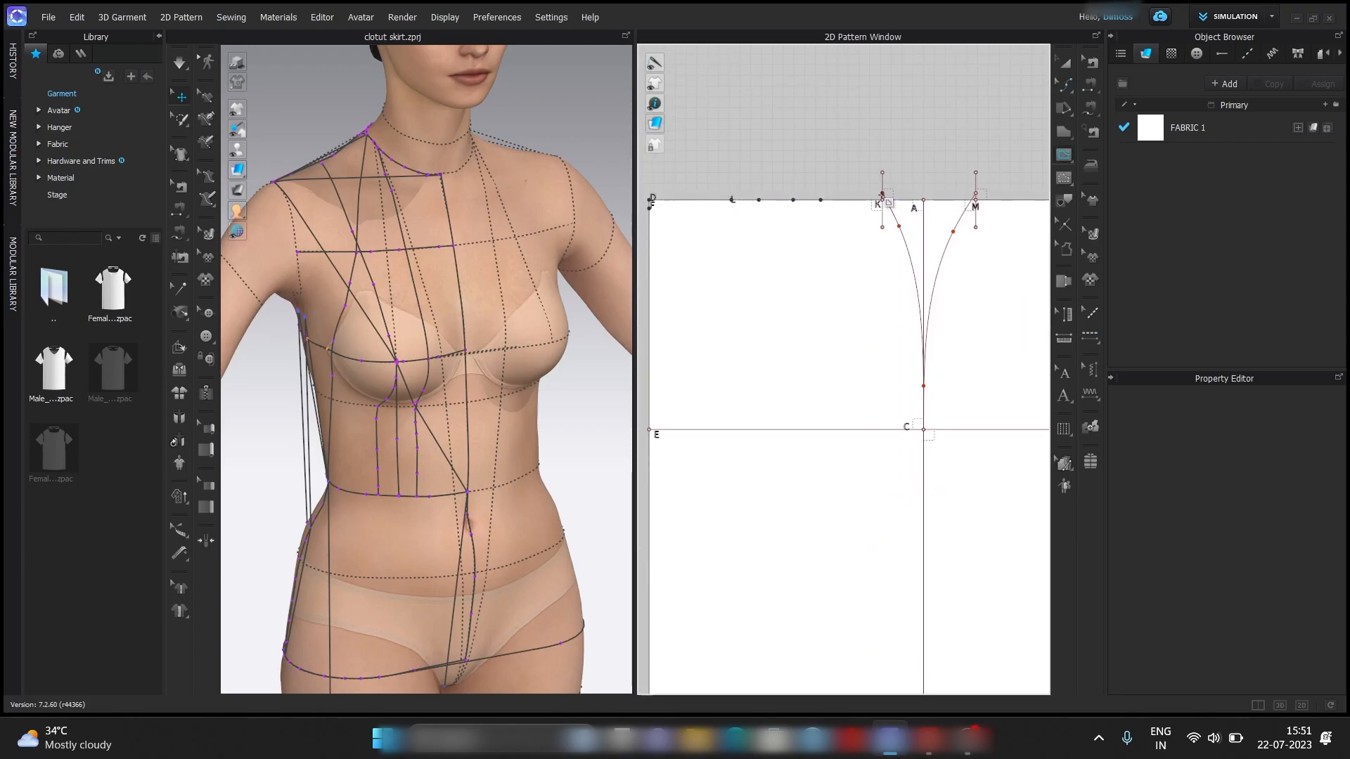
Draw the back waistline as a curved internal line from the split point above K to point F.
left_click(883, 194)
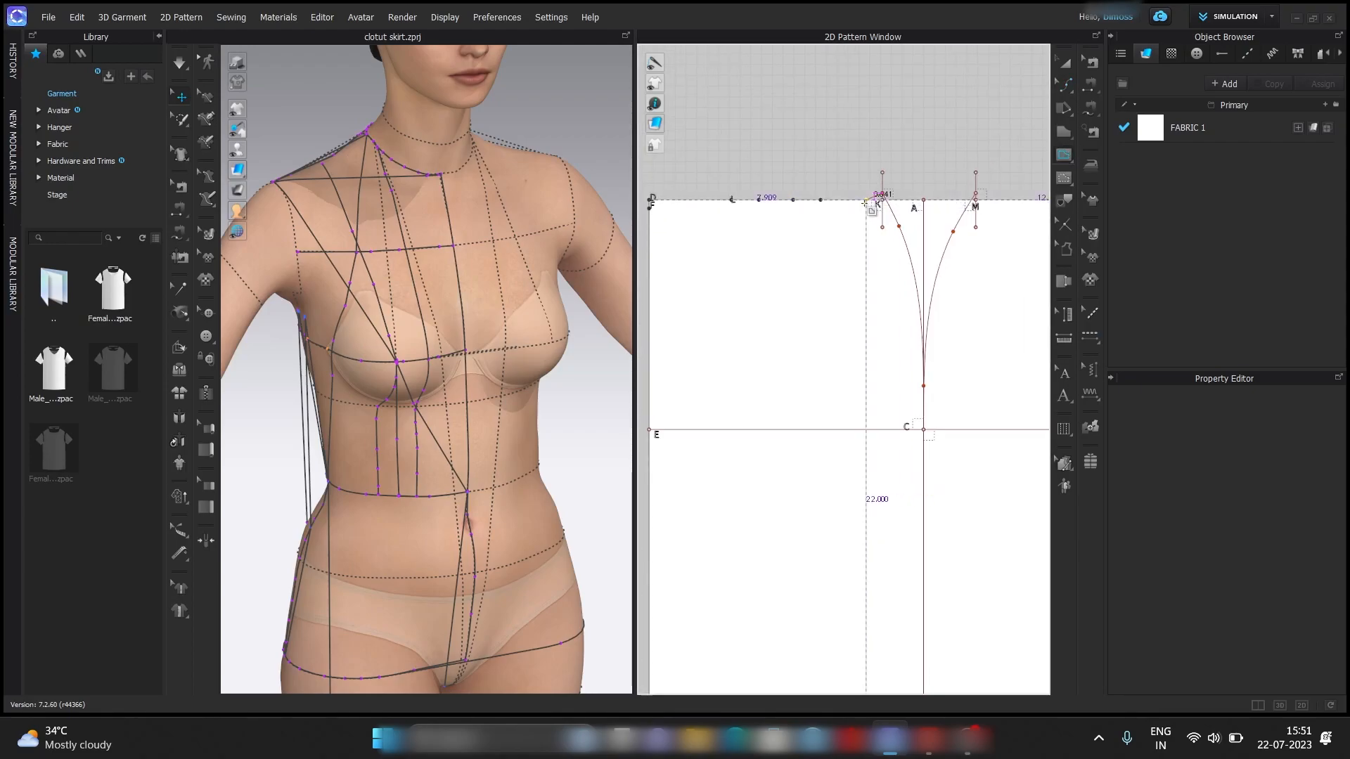
left_click(858, 204, "ctrl")
double_click(650, 209)
Move the curve point of the back waistline between K and F to shape a smooth, shallow waist curve.
left_click(1067, 86)
scroll(859, 226, "up", 2)
middle_click_drag(859, 226, 937, 274)
left_click_drag(936, 247, 926, 244)
scroll(898, 261, "up", 4)
middle_click_drag(898, 262, 942, 328)
scroll(942, 328, "down", 3)
left_click_drag(970, 310, 957, 307)
scroll(959, 316, "up", 2)
middle_click_drag(959, 317, 940, 329)
scroll(929, 315, "up", 4)
left_click_drag(945, 318, 948, 321)
scroll(941, 302, "down", 7)
scroll(945, 332, "up", 3)
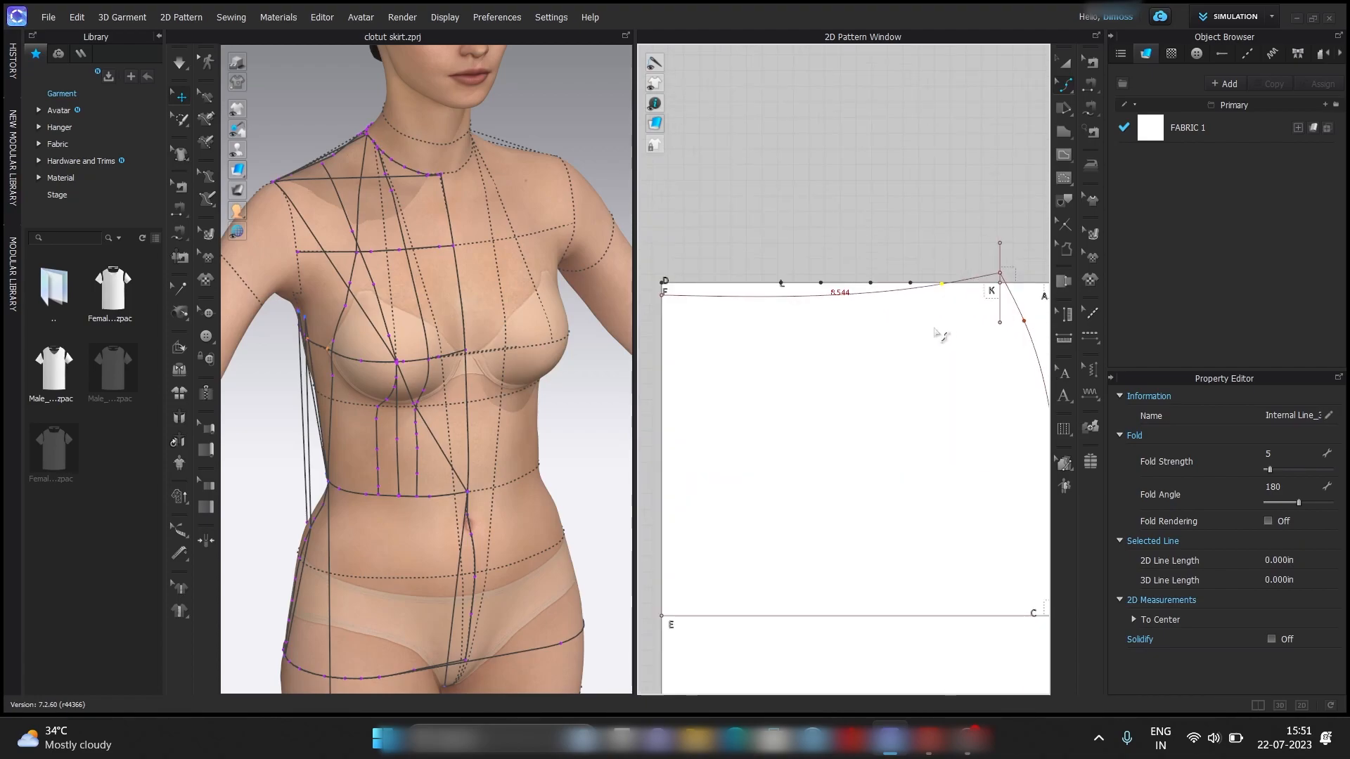
scroll(842, 336, "down", 3)
scroll(833, 336, "up", 3)
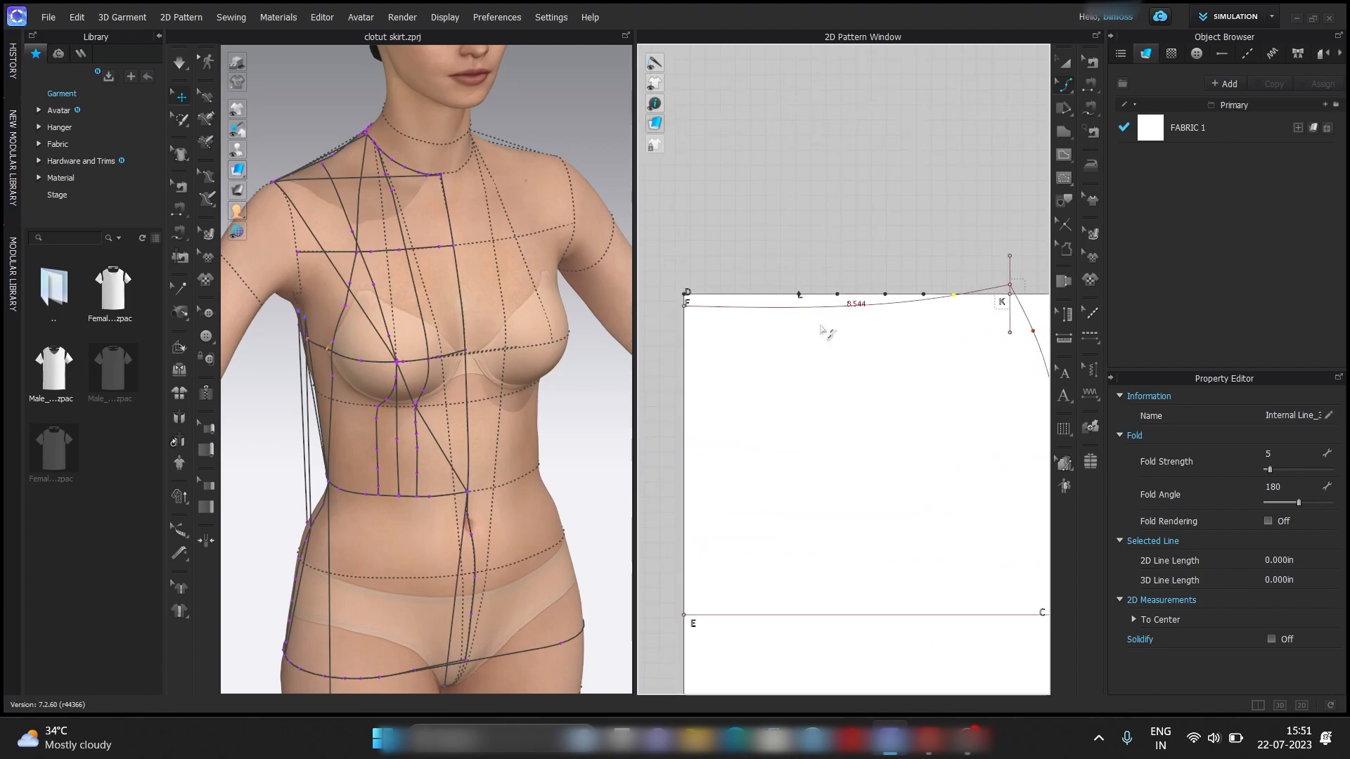
scroll(836, 359, "down", 2)
scroll(836, 363, "down", 1)
Draw a curved internal line about 3 in long from the split point above M to the nearest front dart point.
middle_click_drag(837, 364, 727, 366)
scroll(894, 337, "up", 4)
middle_click_drag(874, 335, 797, 399)
scroll(796, 394, "up", 3)
left_click(770, 314)
left_click(1064, 156)
left_click(771, 314)
left_click(1004, 332)
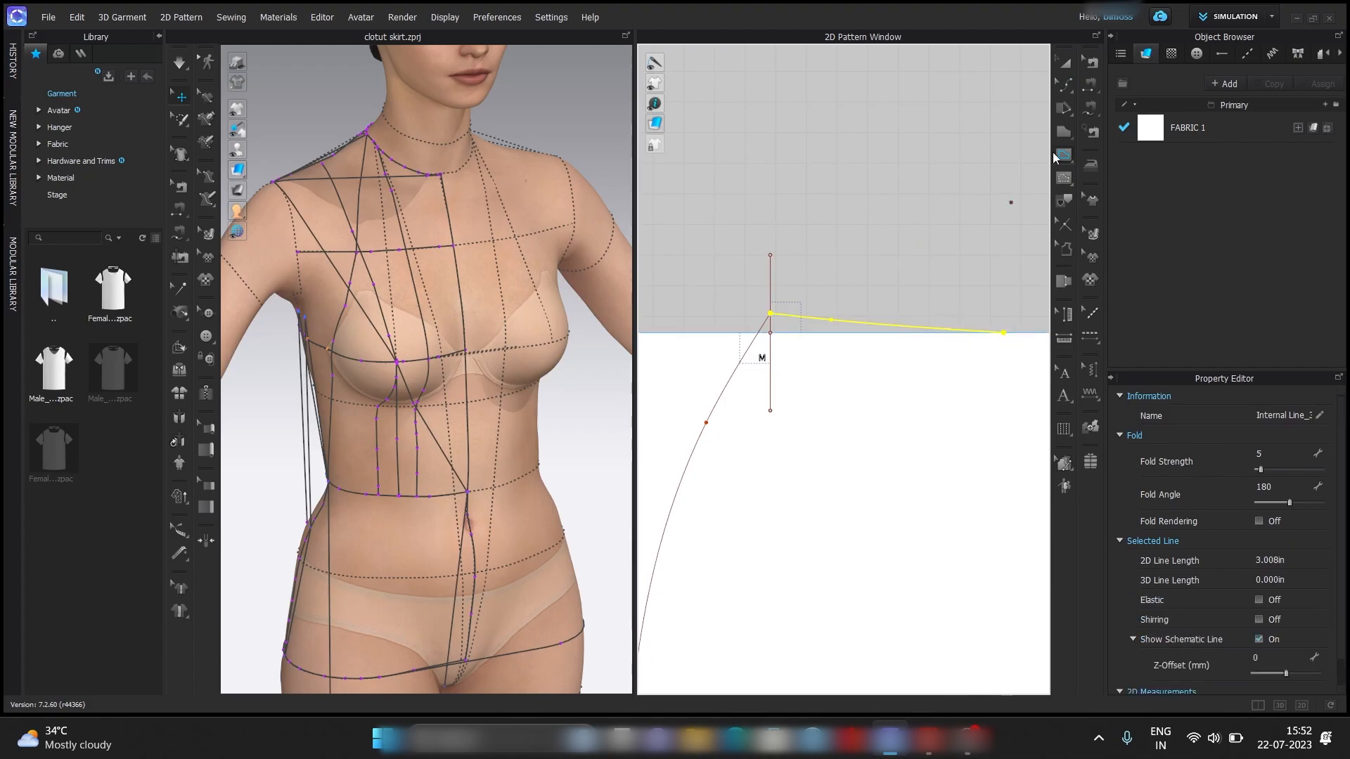
Lower the curve point of the front waist curve beside M to shape a gentle curve into the upper edge.
left_click(1065, 84)
left_click(831, 320)
scroll(830, 322, "up", 5)
left_click_drag(821, 317, 822, 326)
scroll(824, 308, "down", 4)
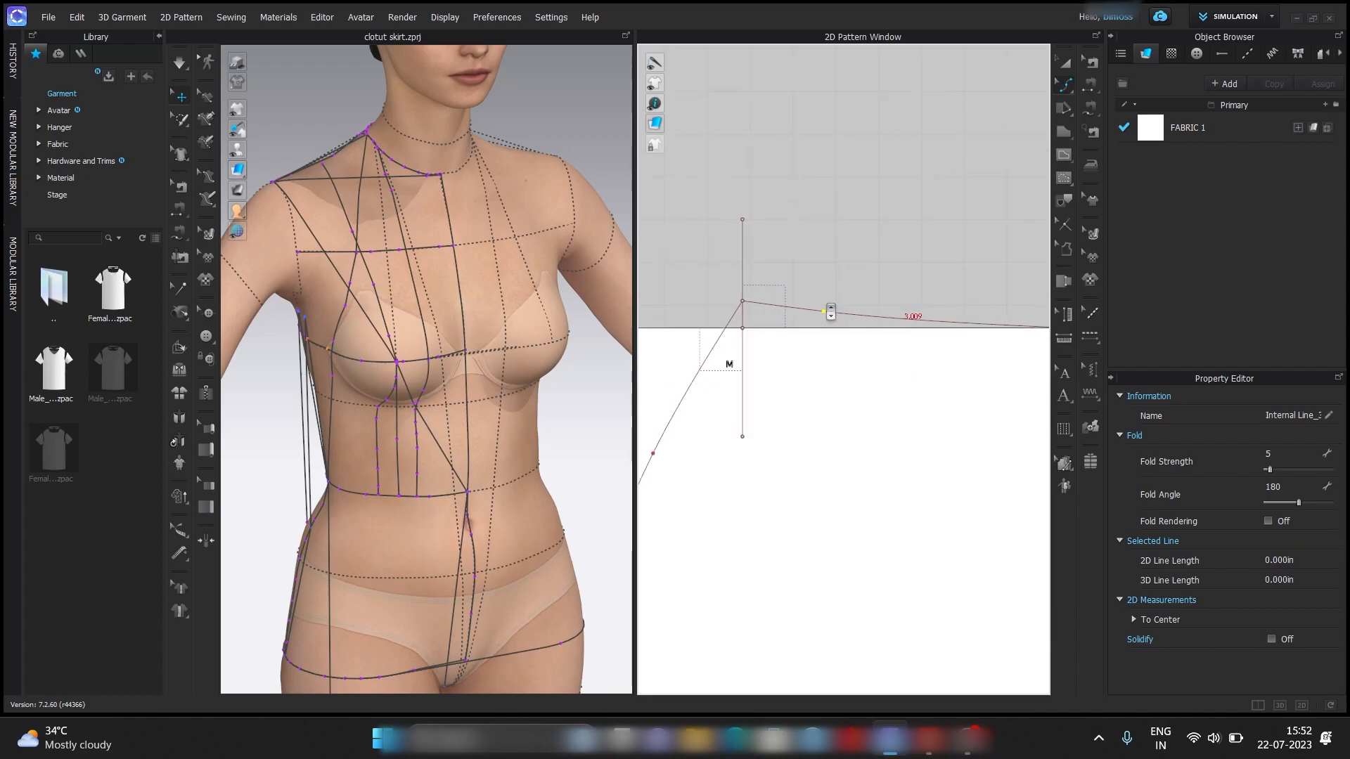
scroll(861, 287, "up", 3)
scroll(786, 304, "down", 4)
scroll(779, 309, "up", 4)
left_click_drag(779, 311, 782, 317)
scroll(783, 298, "down", 5)
scroll(782, 298, "down", 6)
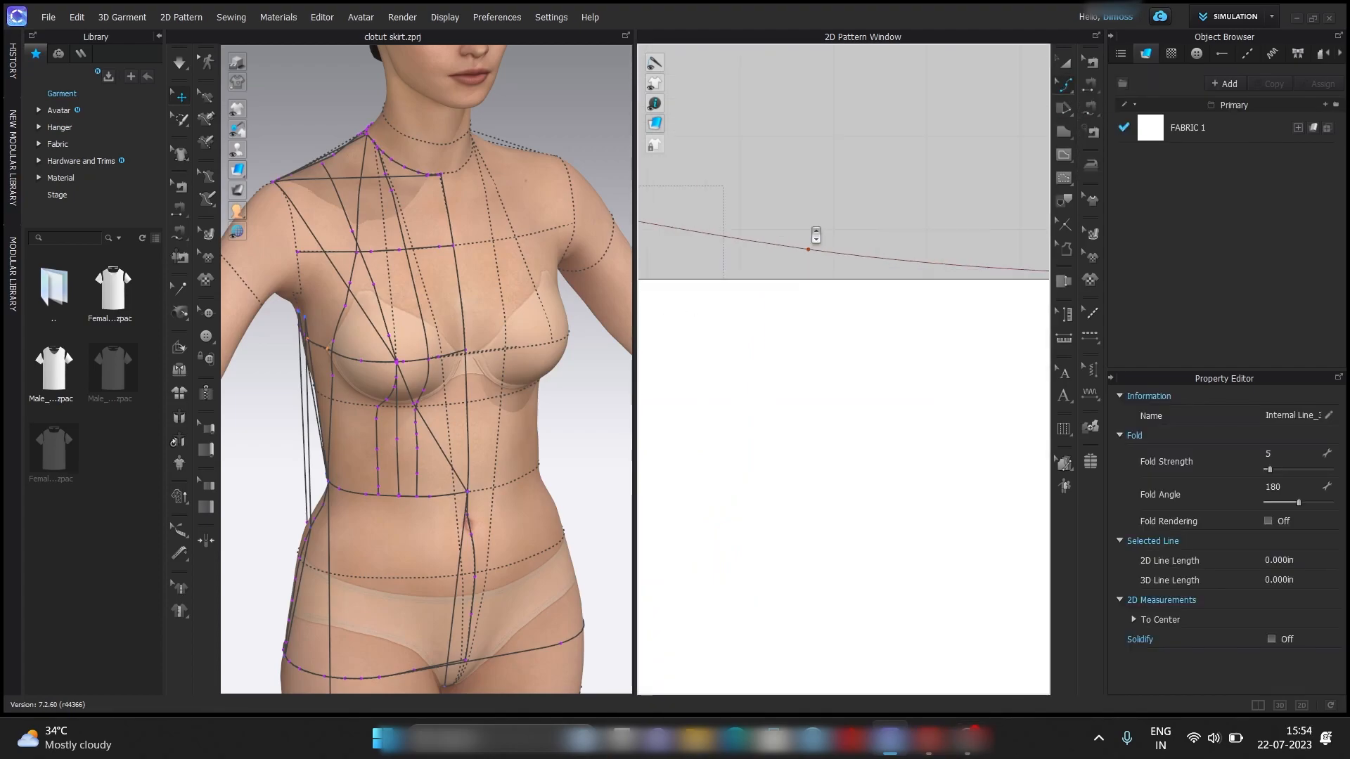
Refine the position of the front waist curve's curve point near M.
scroll(813, 258, "up", 1)
scroll(809, 267, "down", 3)
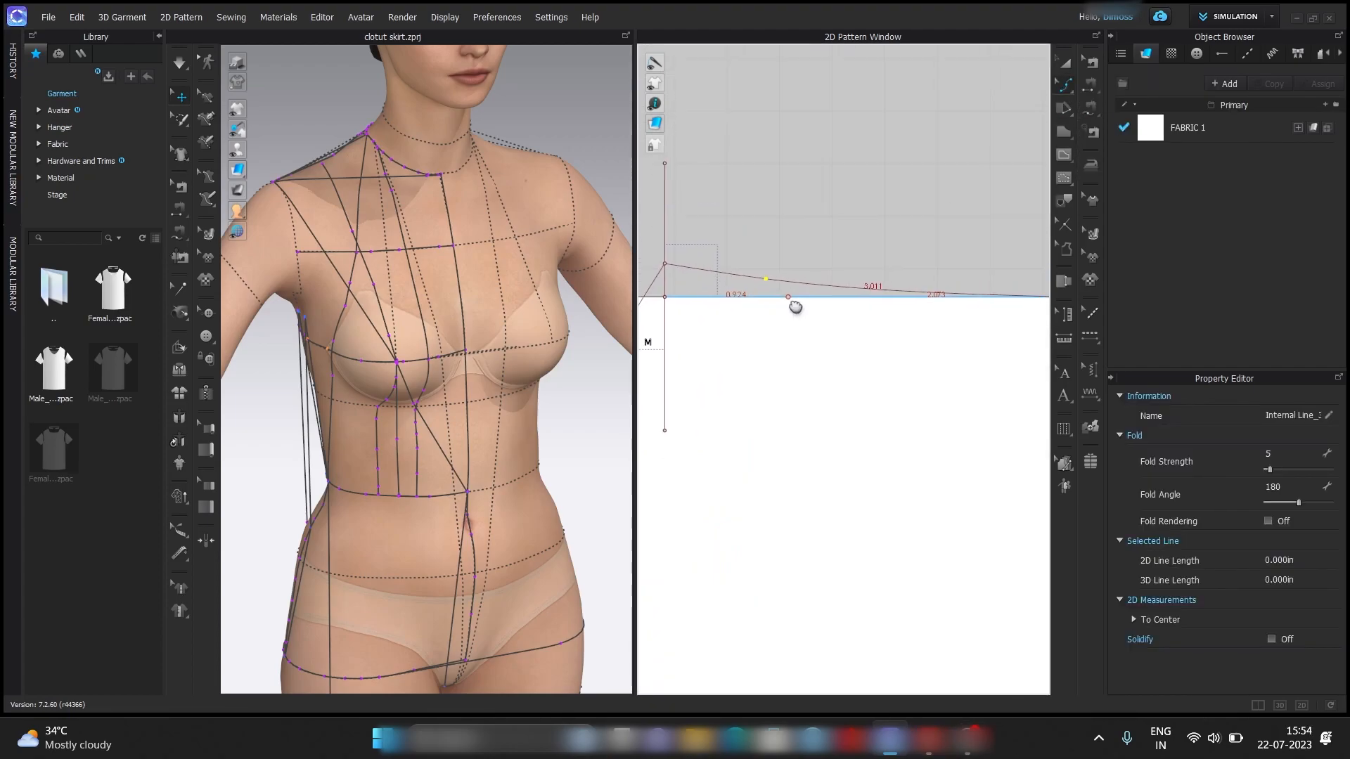
scroll(794, 259, "down", 2)
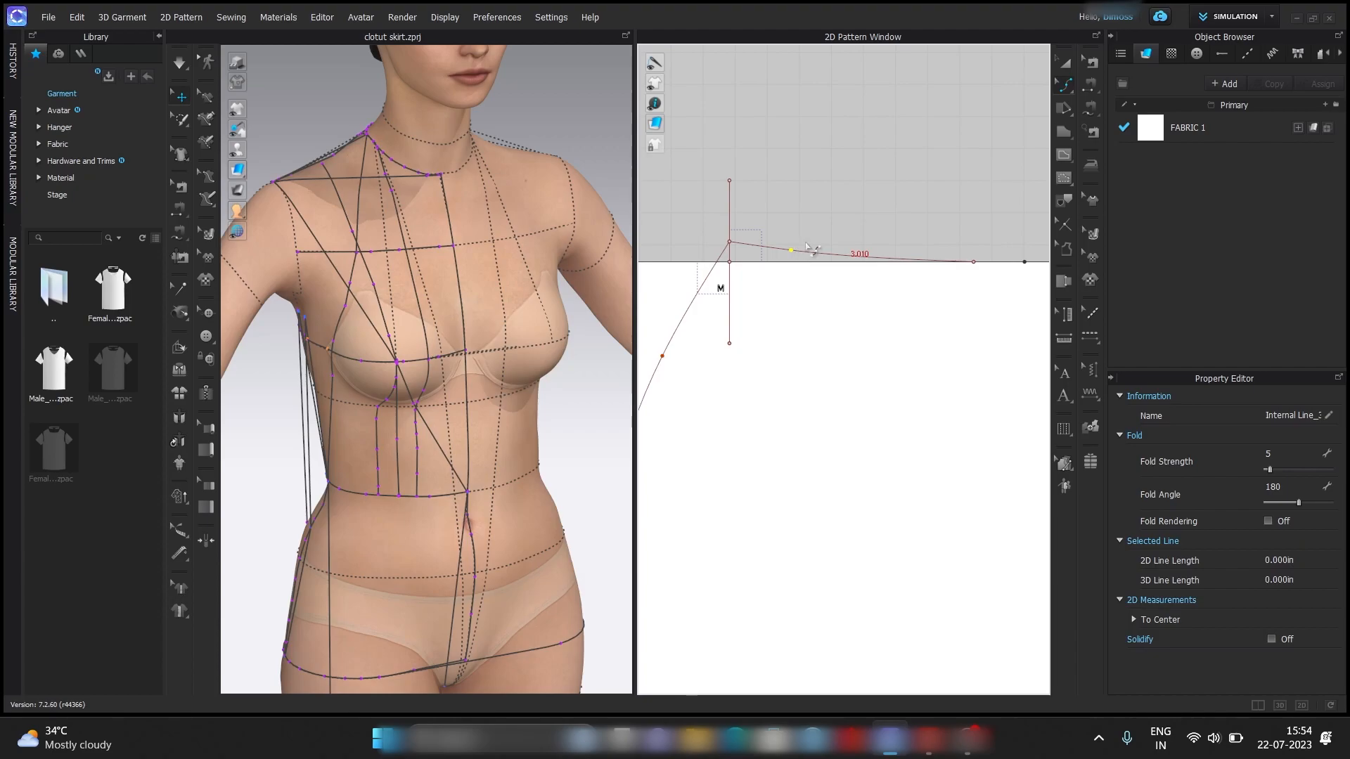
scroll(777, 288, "up", 2)
scroll(823, 252, "down", 2)
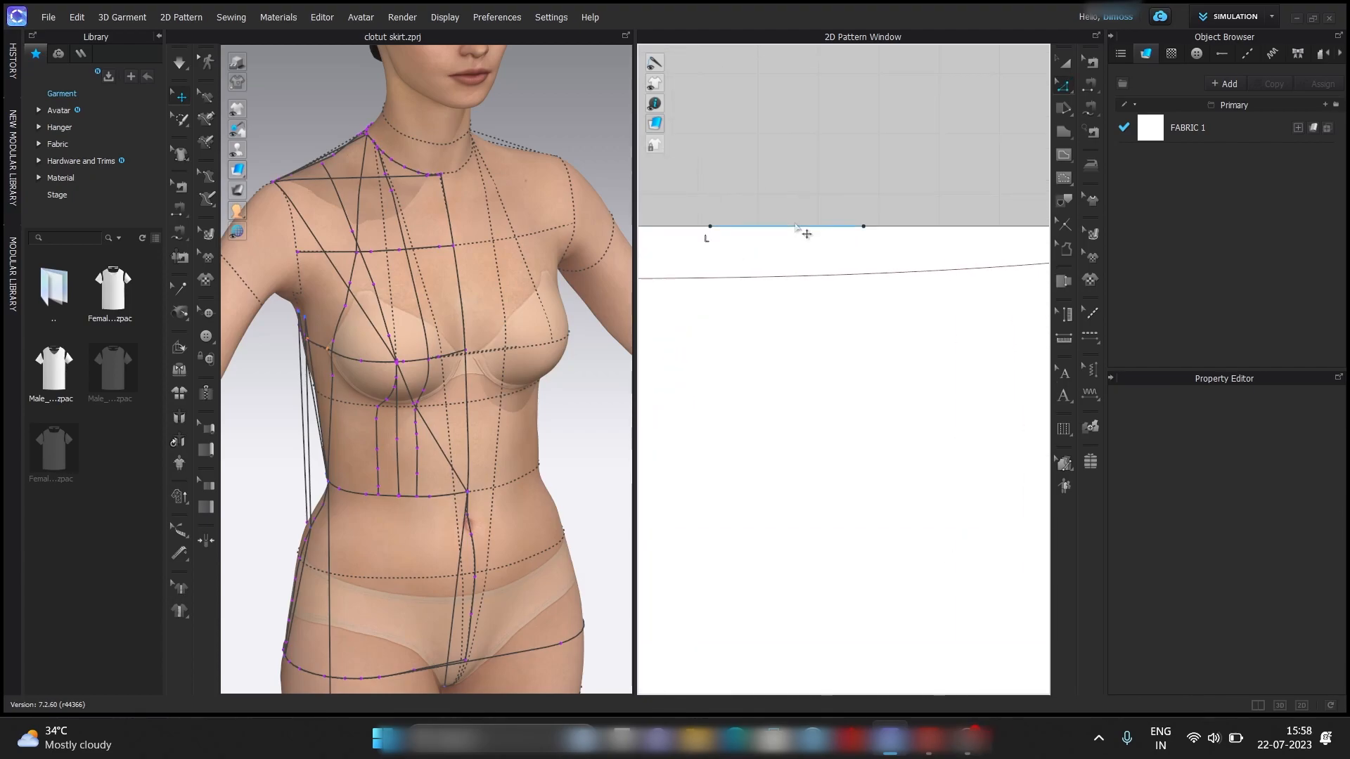
Split the 1 in back dart segment beside L into two equal 0.5 in parts.
right_click(794, 225)
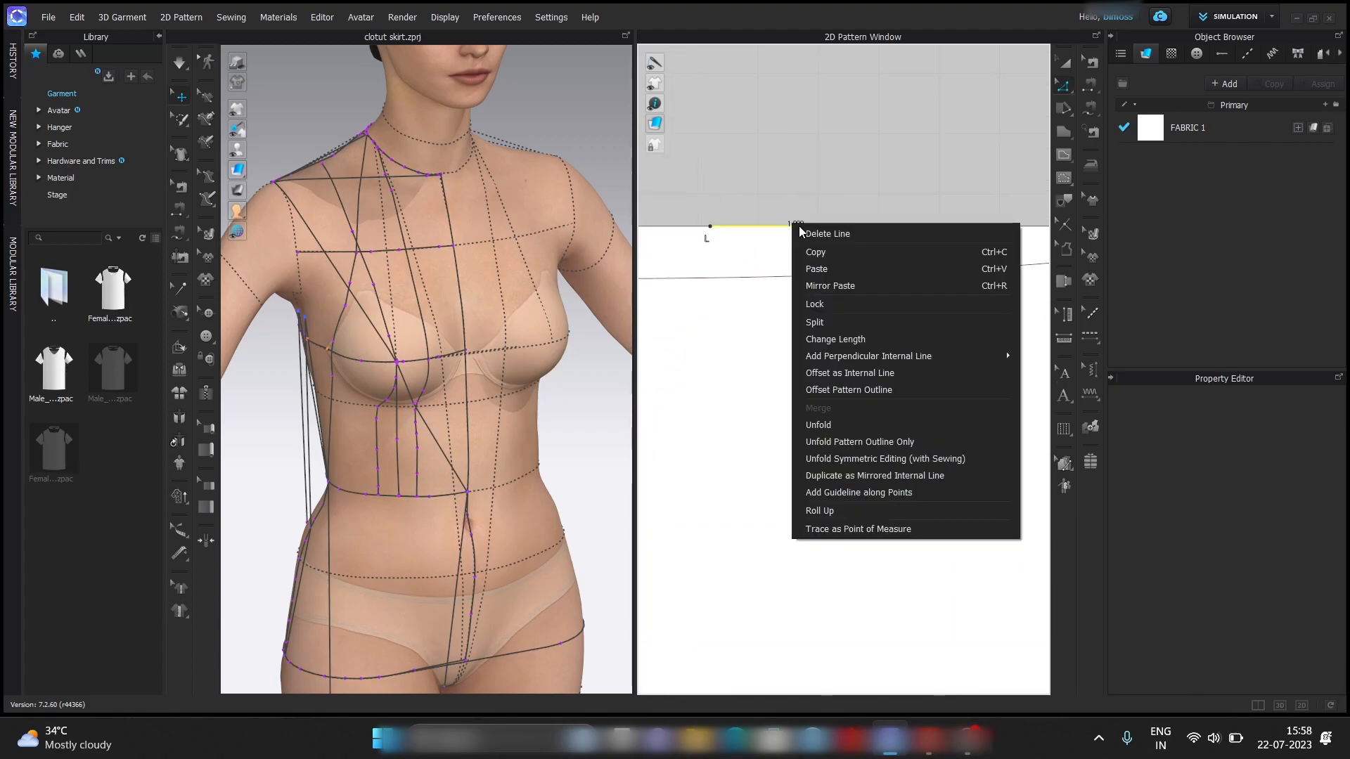
left_click(851, 323)
type("0.5")
left_click(637, 475)
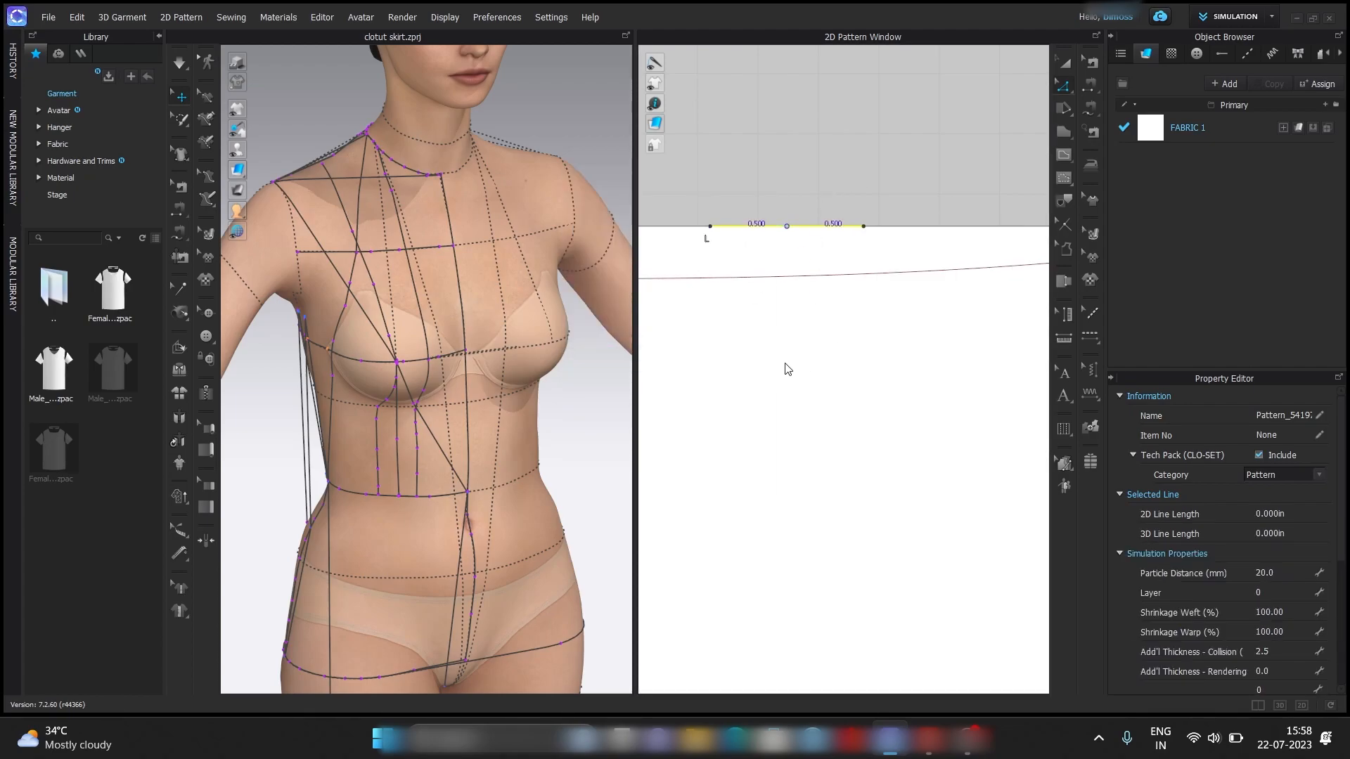
Split the second 1 in back dart segment uniformly into 2 segments.
scroll(788, 369, "down", 3)
right_click(953, 302)
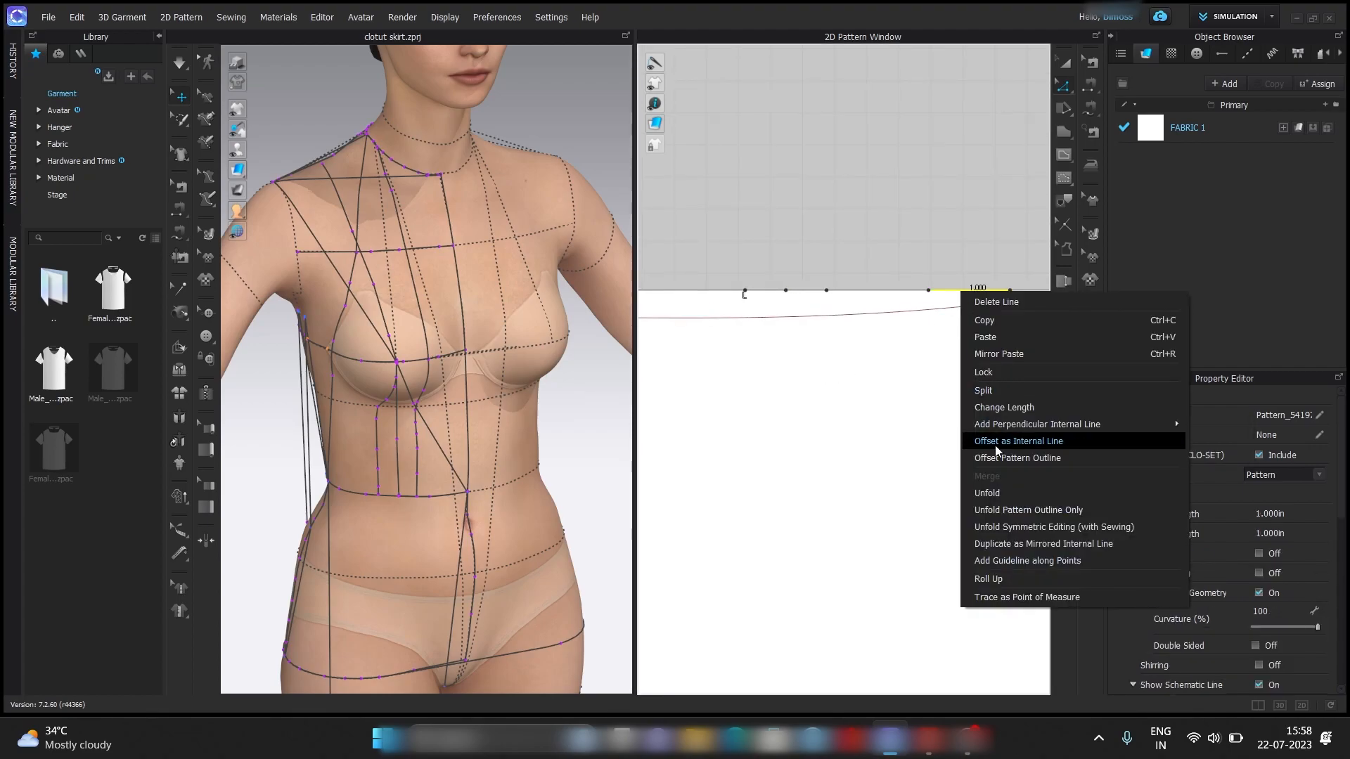
left_click(997, 391)
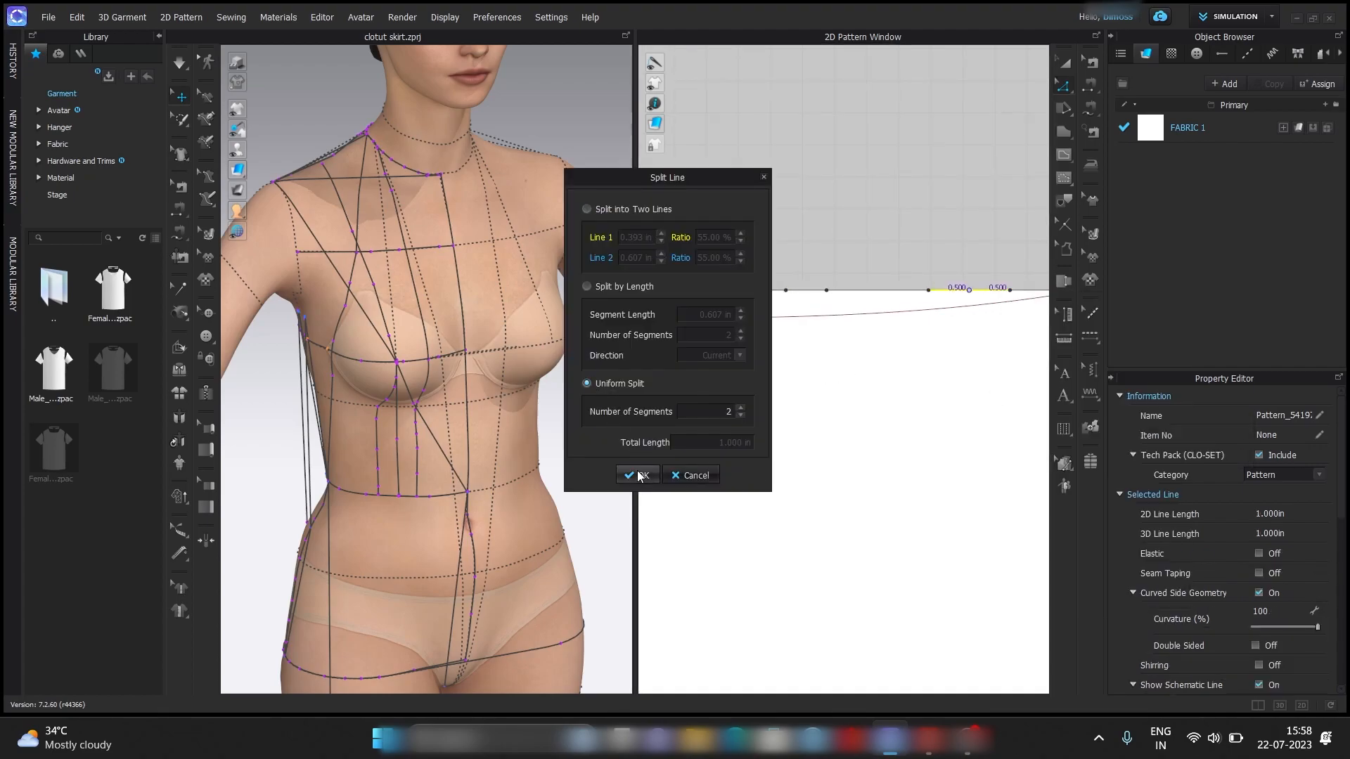
left_click(637, 475)
Add a one-sided perpendicular internal line 5.5 in long at 90° from the midpoint of the back dart beside L.
right_click(786, 291)
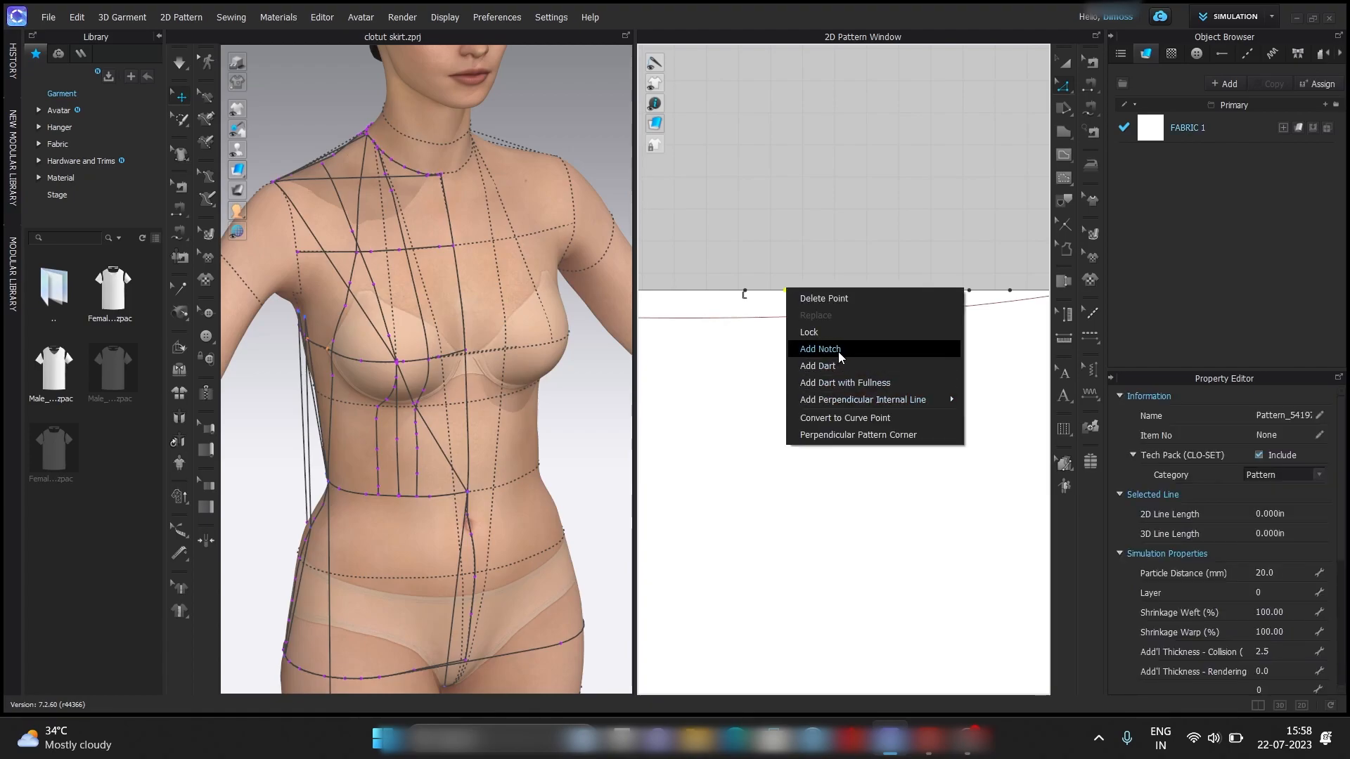
mouse_move(921, 402)
left_click(987, 400)
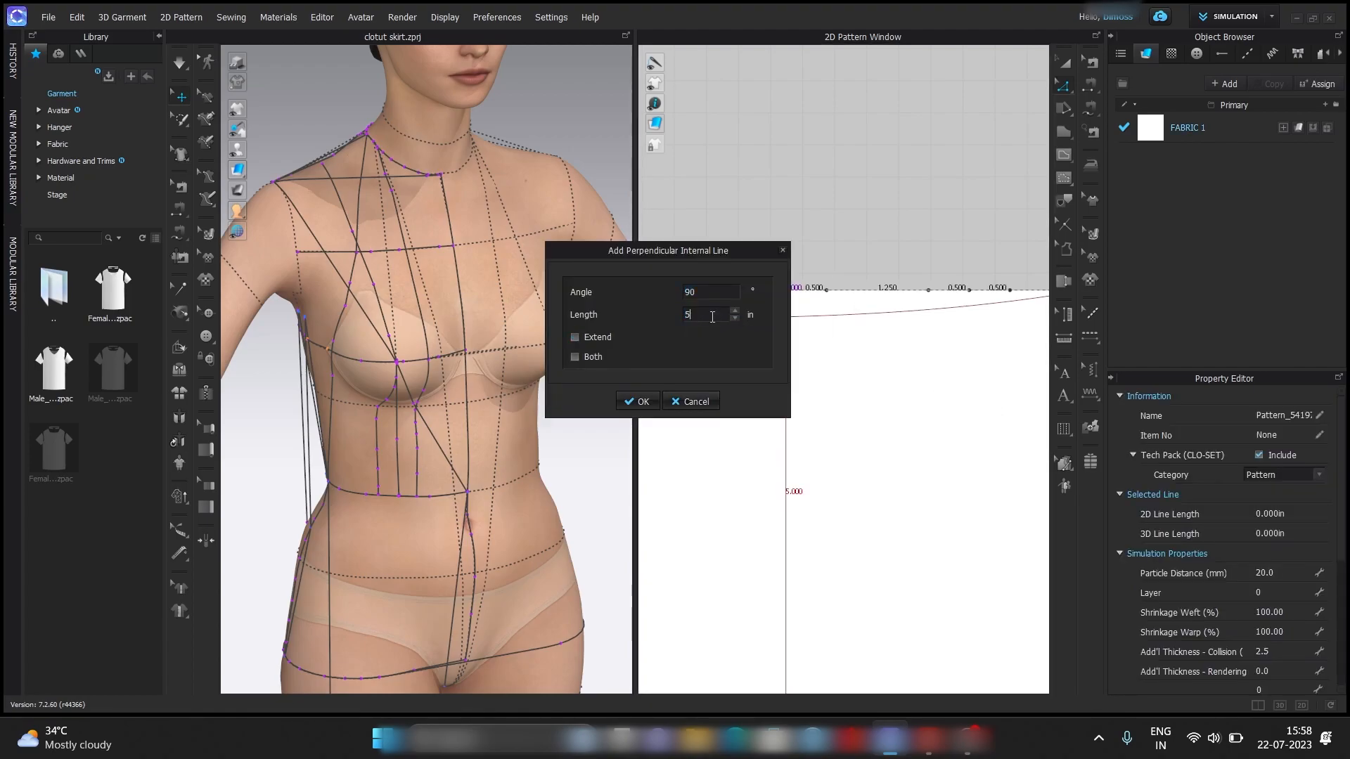
key("Return")
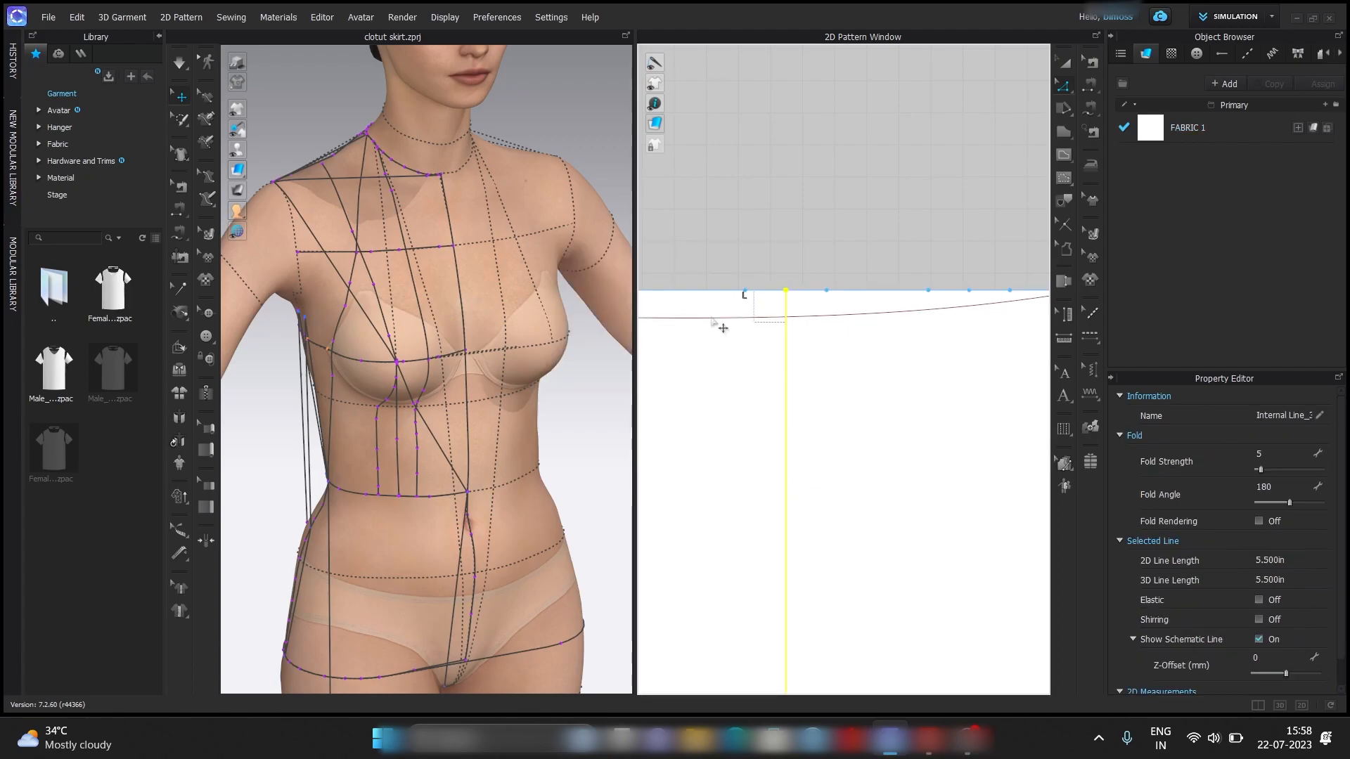
Add a 5.5 in perpendicular internal line on the X-axis from the midpoint of the second back dart, nearer K, at 90°.
scroll(760, 348, "down", 2)
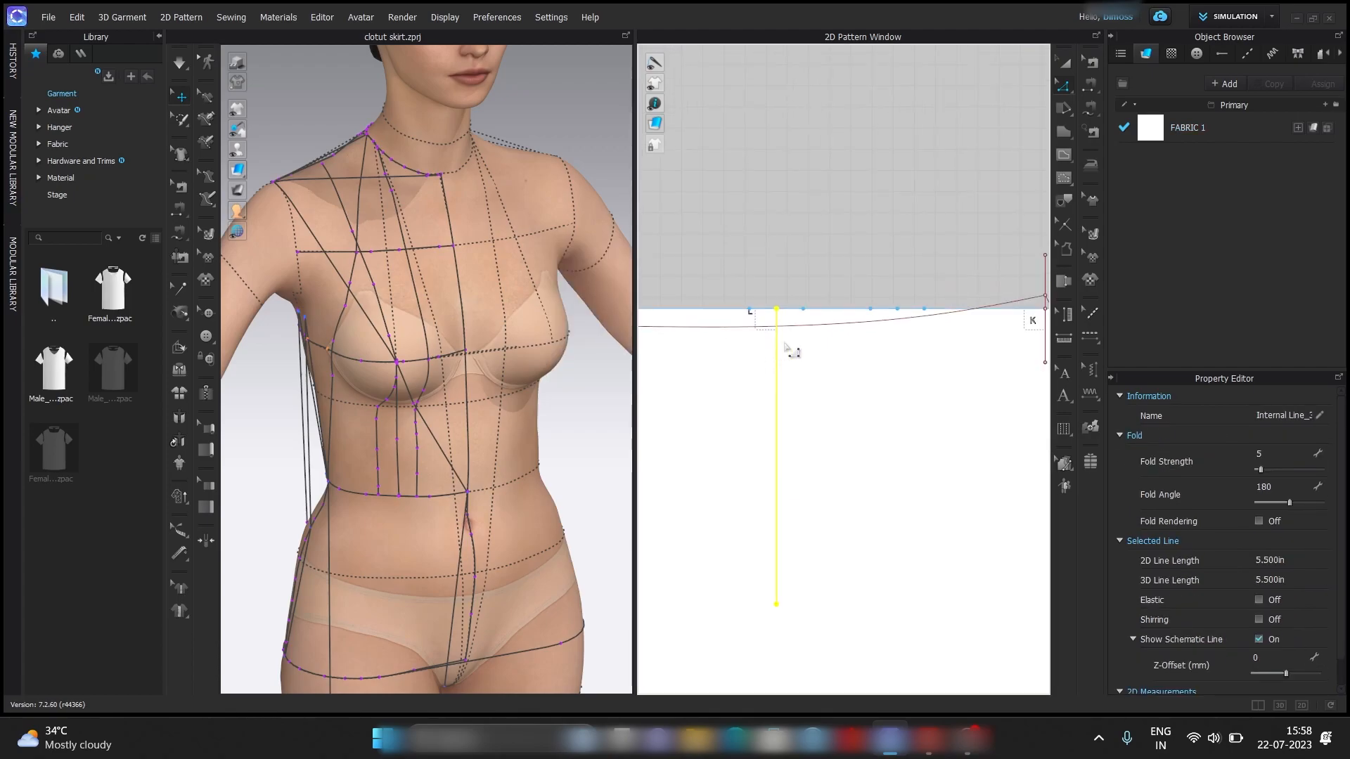
right_click(899, 312)
mouse_move(997, 419)
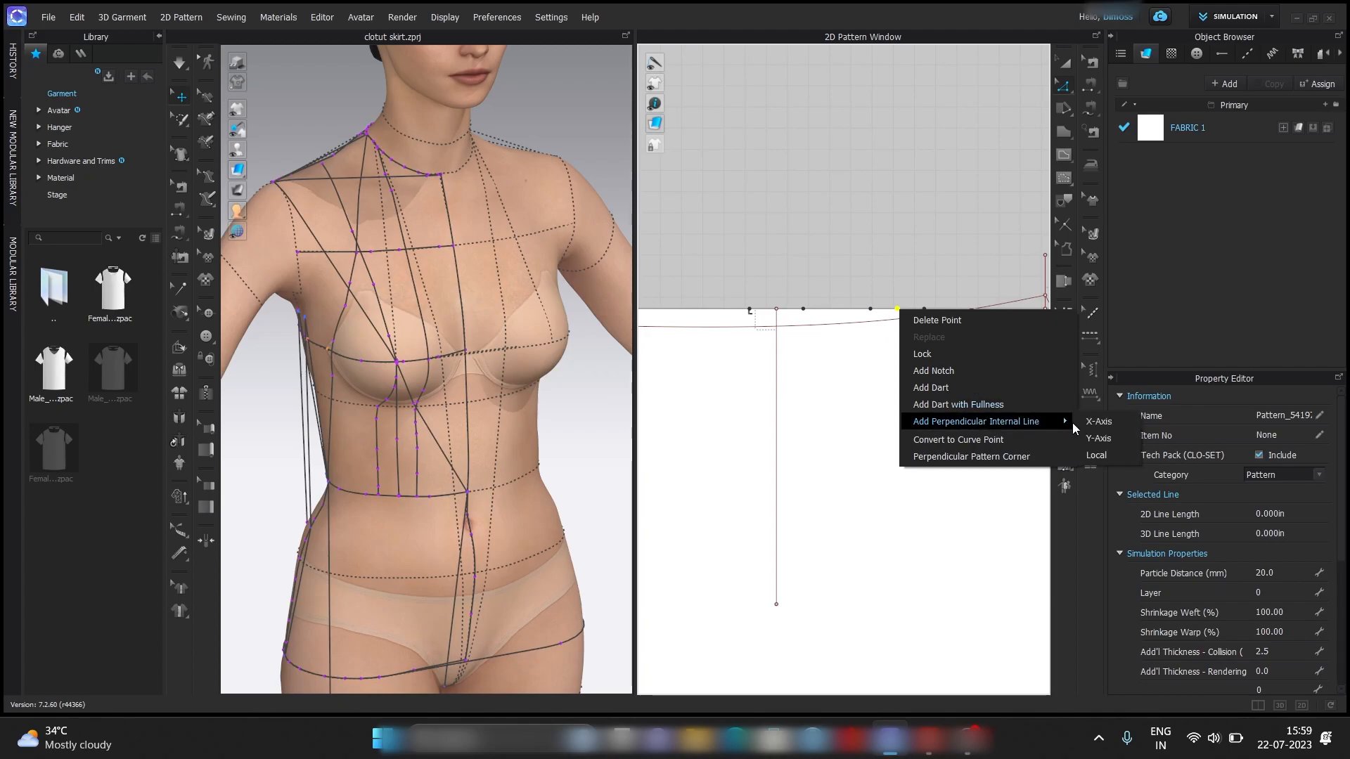
left_click(1098, 421)
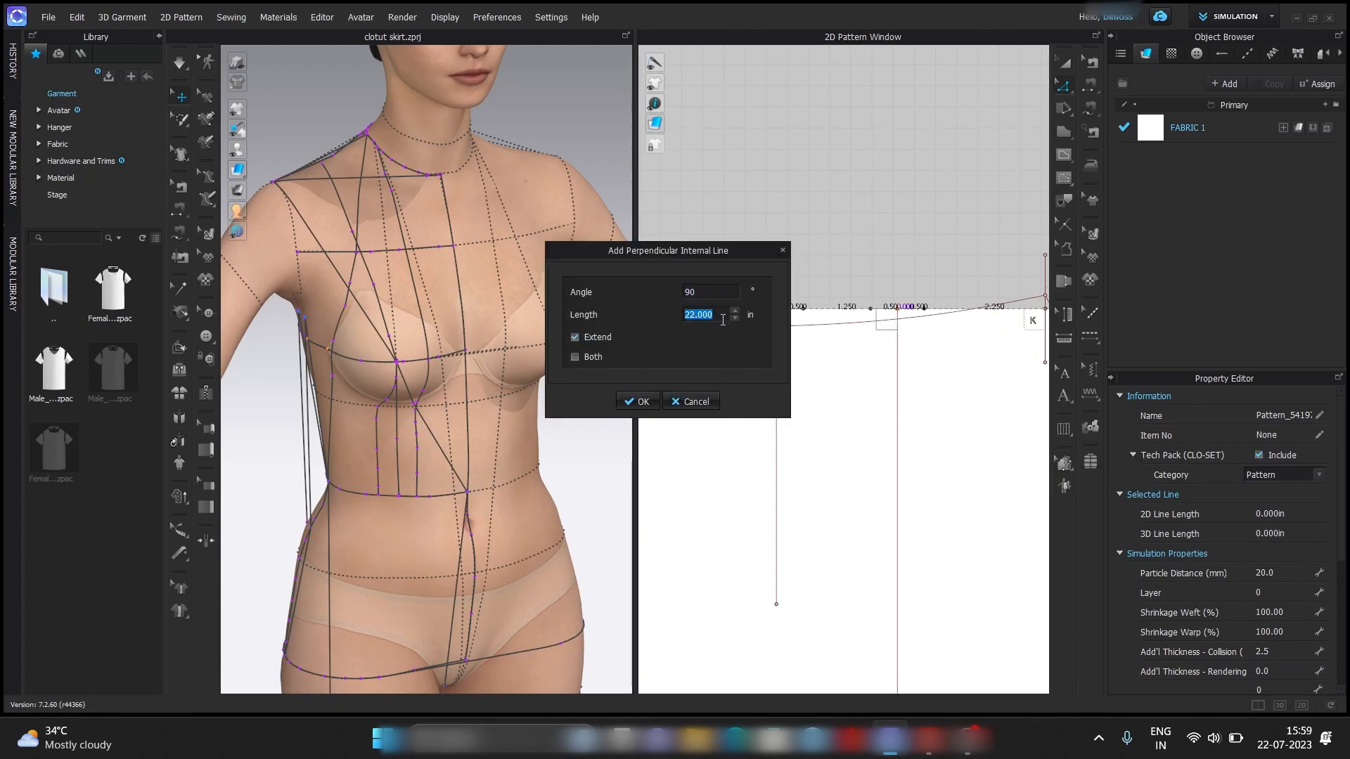
key("Return")
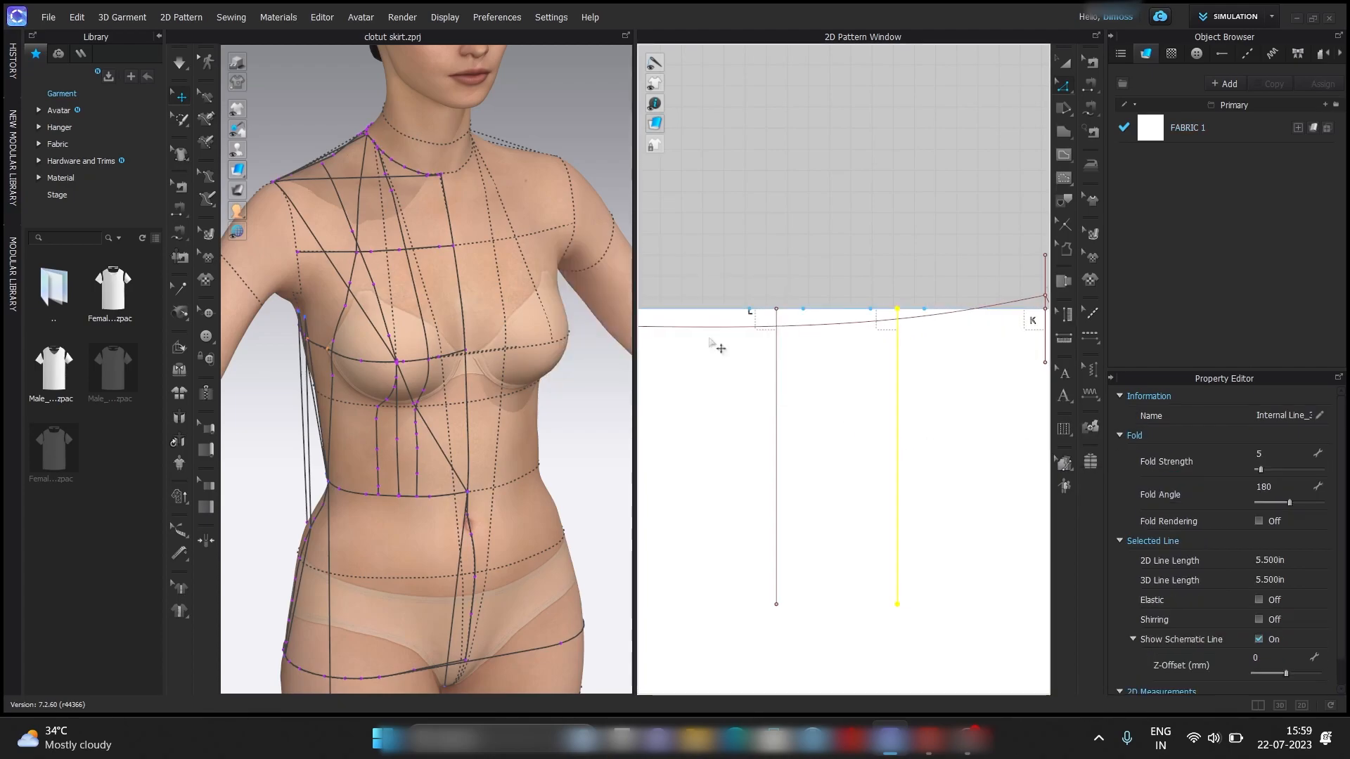
left_click(847, 242)
scroll(847, 243, "down", 2)
scroll(847, 242, "up", 1)
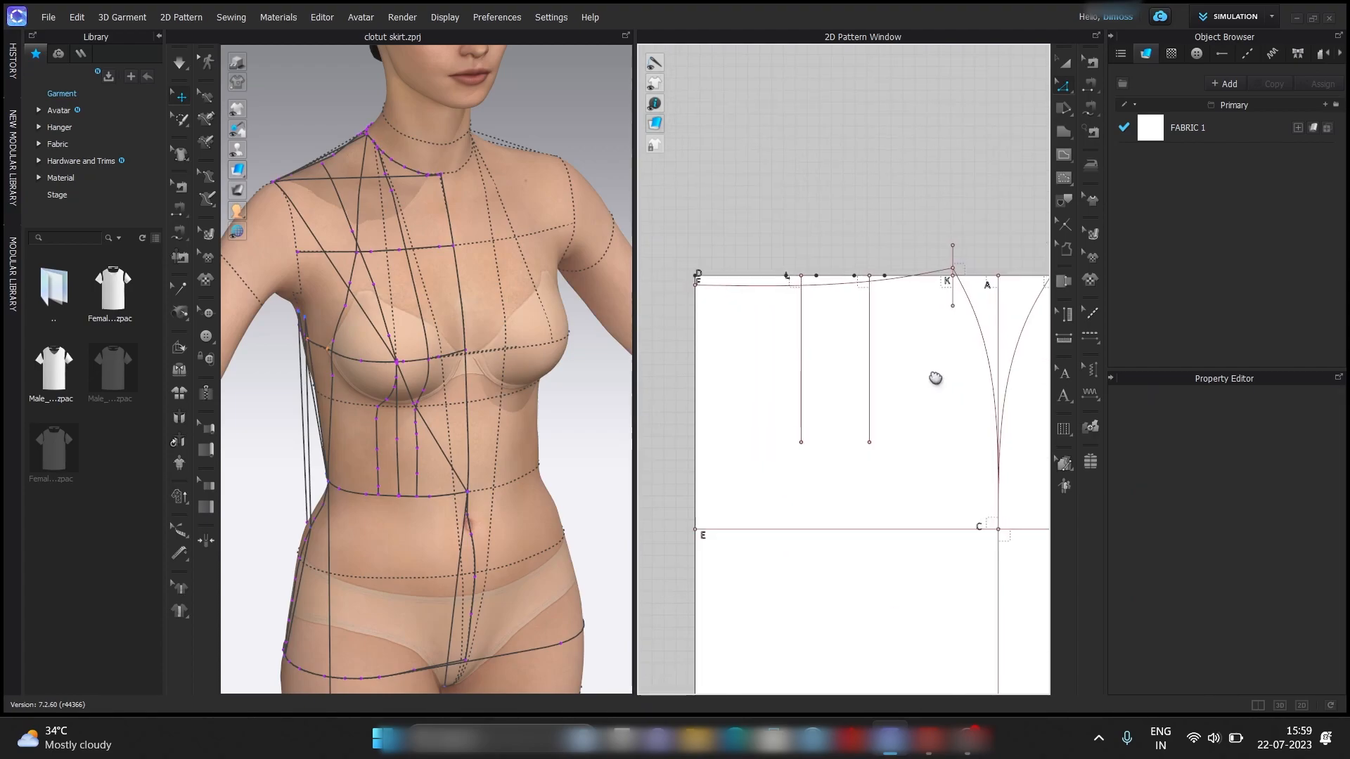
middle_click_drag(936, 376, 896, 376)
Draw internal lines from both ends of the back dart beside L to the lower end of its centre line.
left_click(1064, 154)
scroll(747, 276, "up", 2)
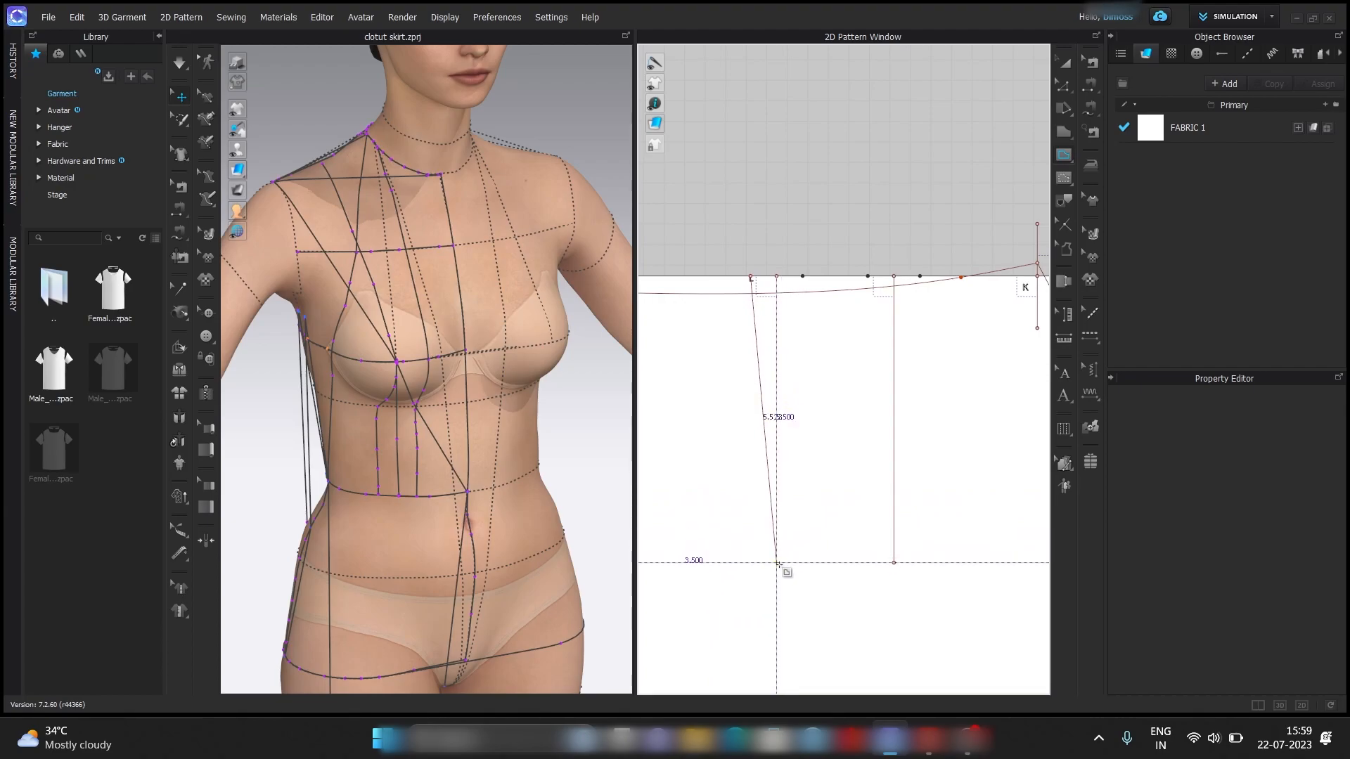
double_click(776, 562)
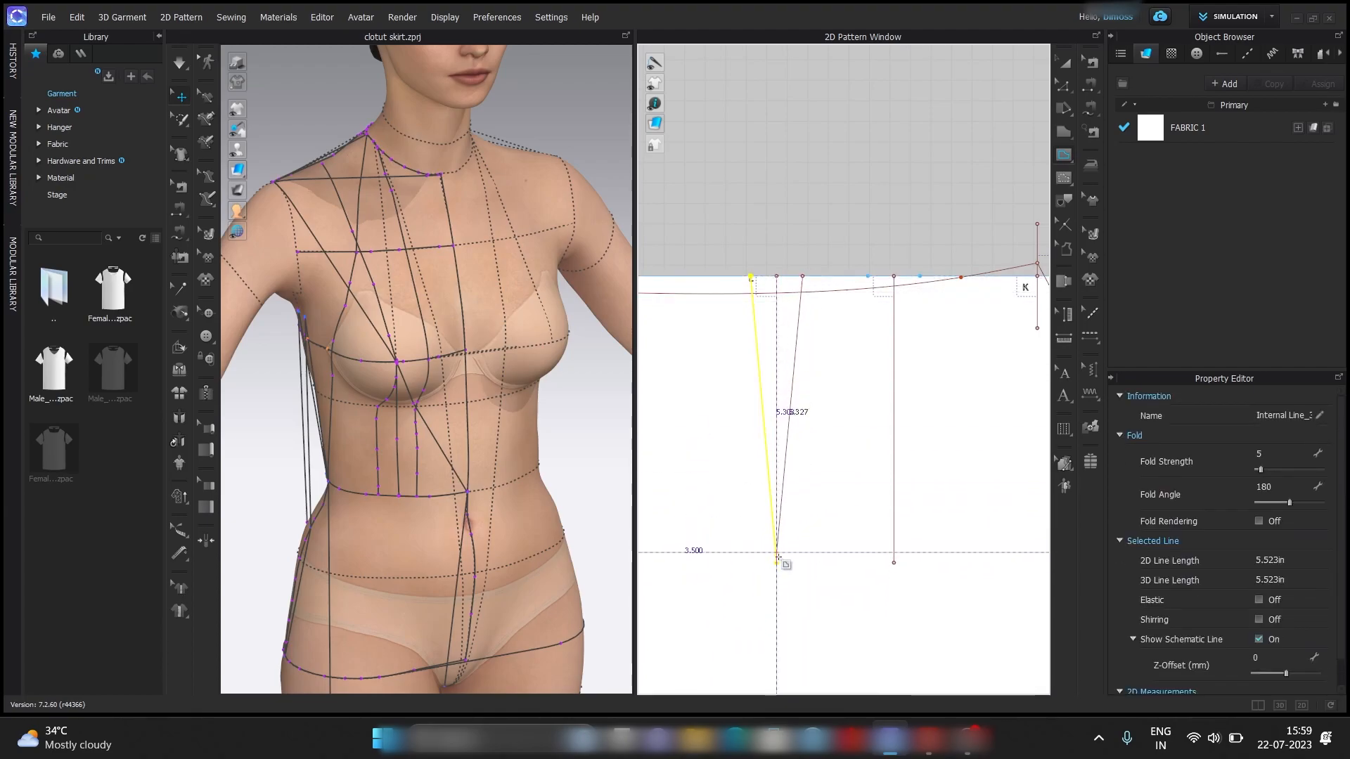
Draw both legs of the back dart nearer K as internal lines meeting at the lower end of its centre line.
left_click(868, 276)
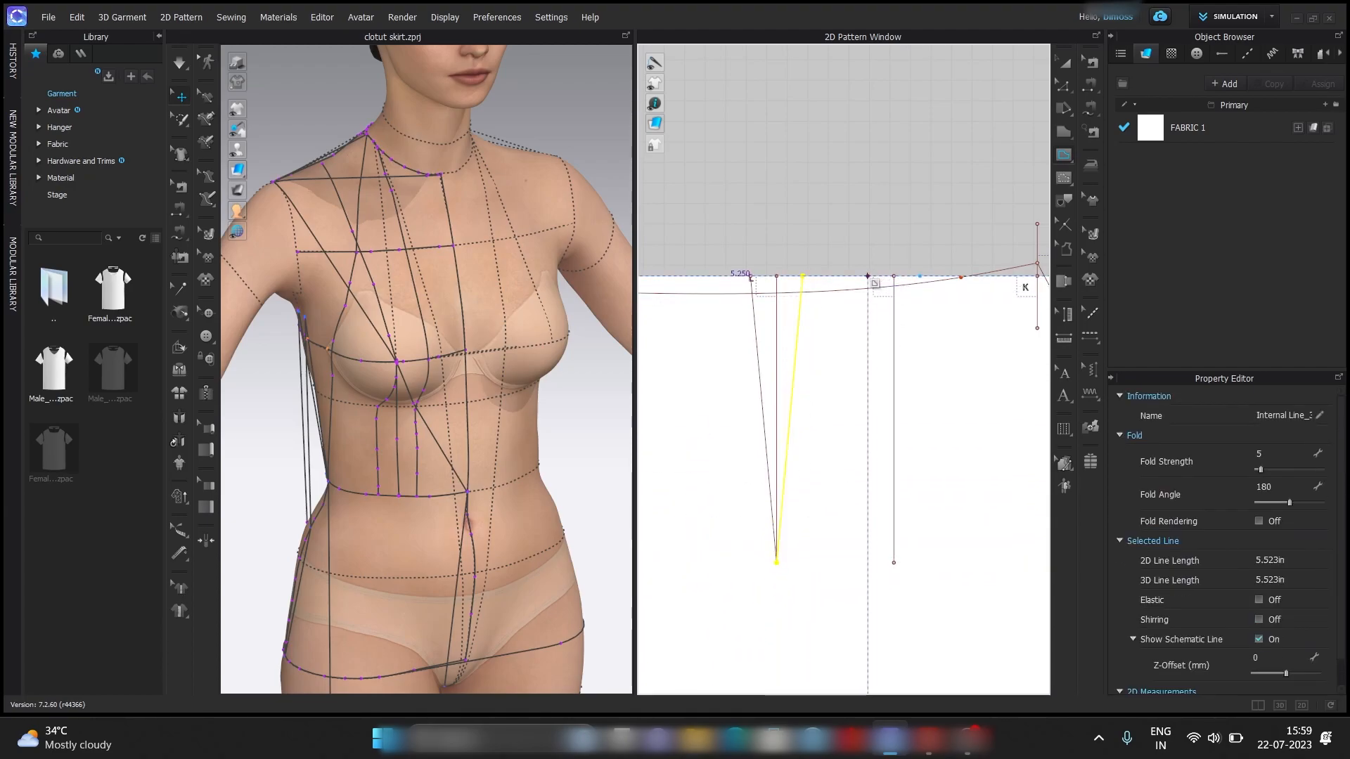
double_click(894, 562)
left_click(919, 276)
double_click(894, 563)
scroll(894, 562, "down", 5)
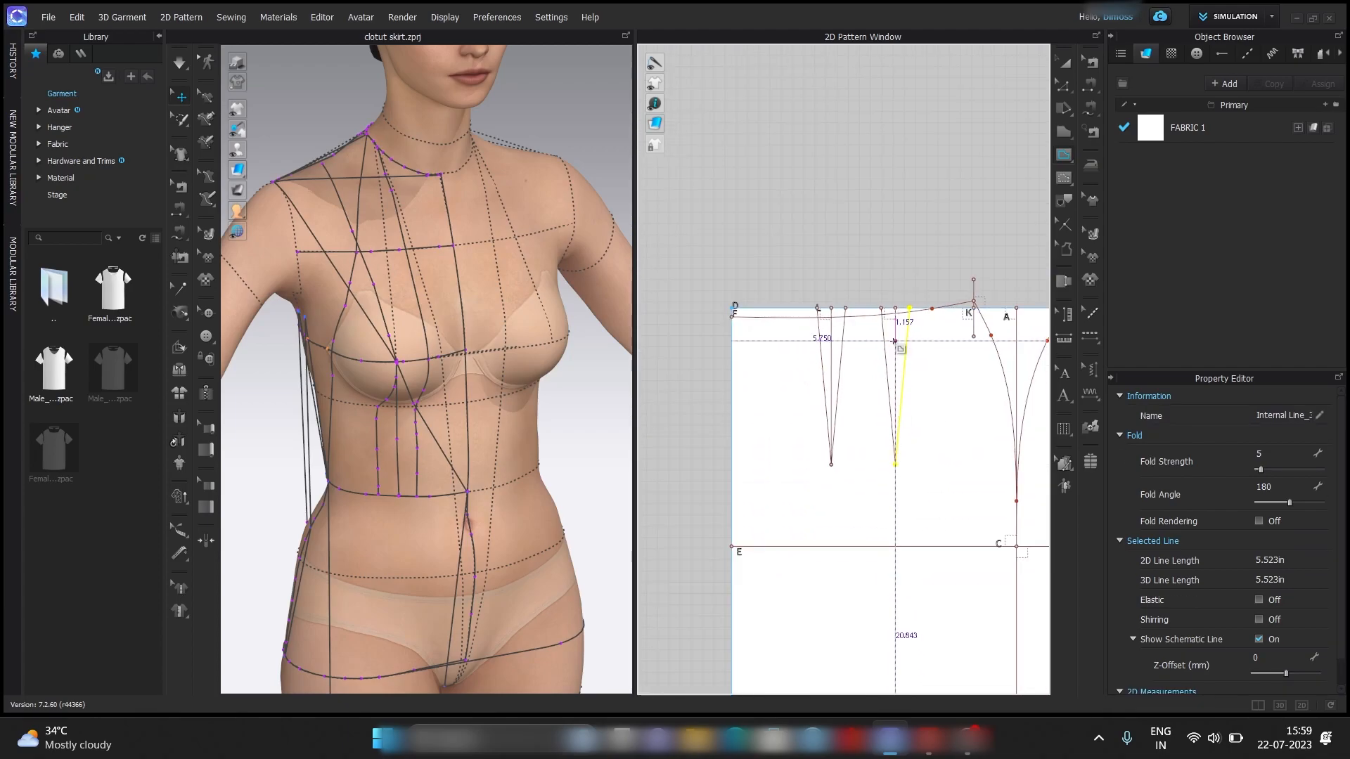
Add points on the back waist curve where it intersects the dart lines.
left_click(1066, 86)
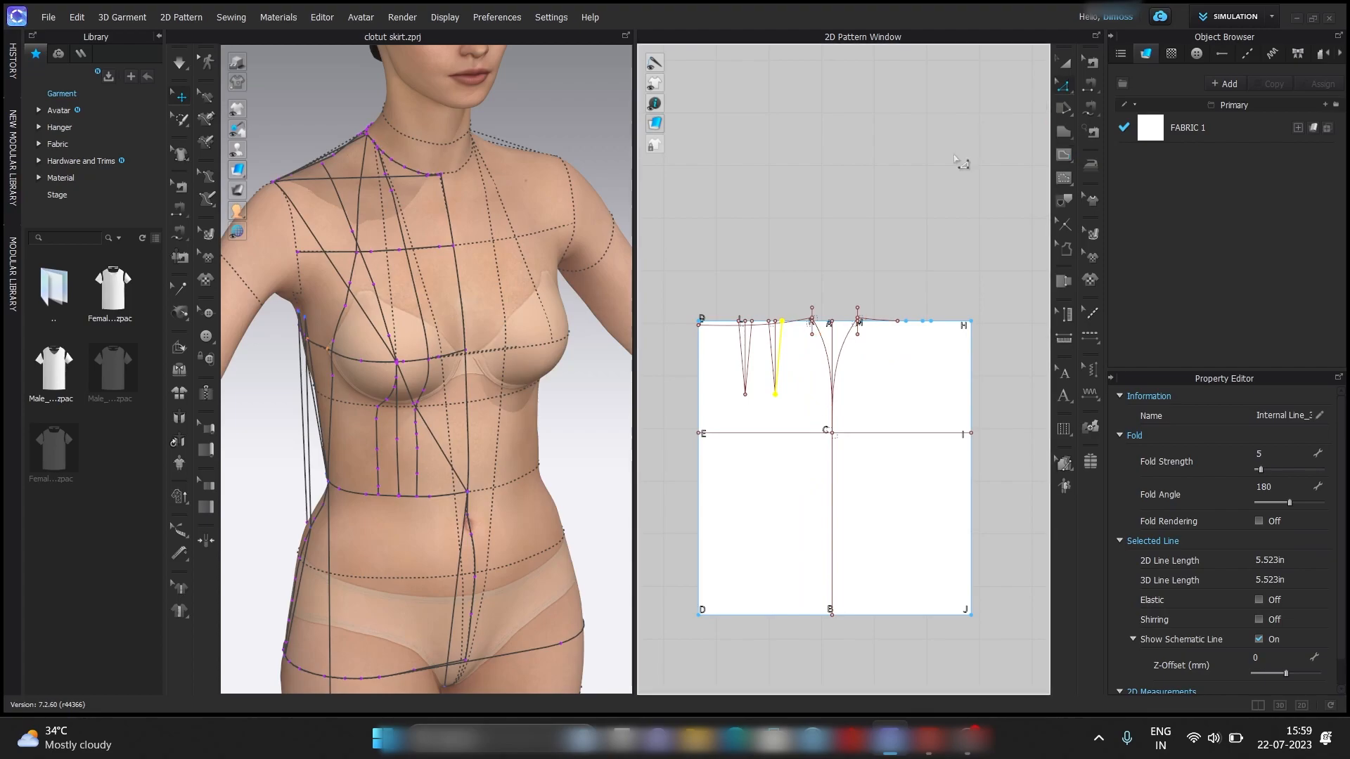
scroll(935, 366, "up", 3)
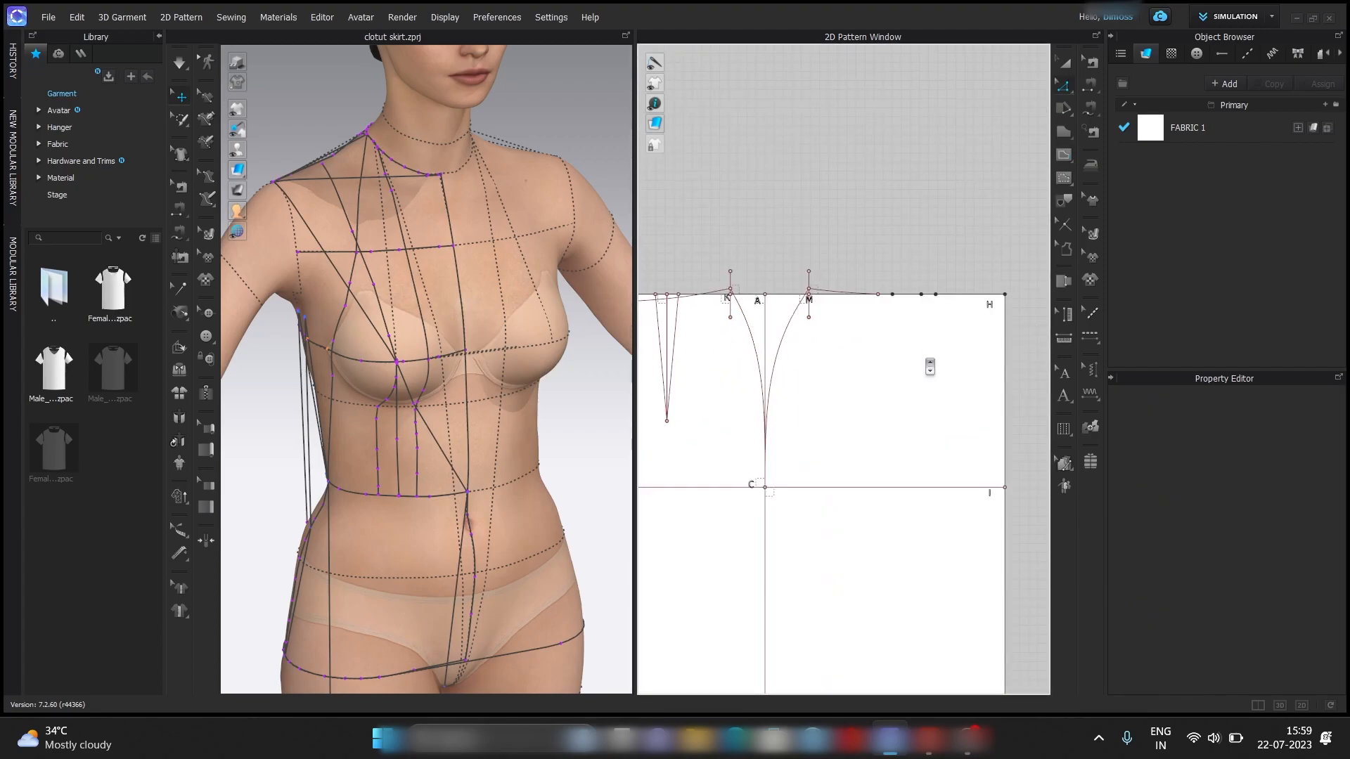
scroll(896, 303, "up", 5)
right_click(888, 298)
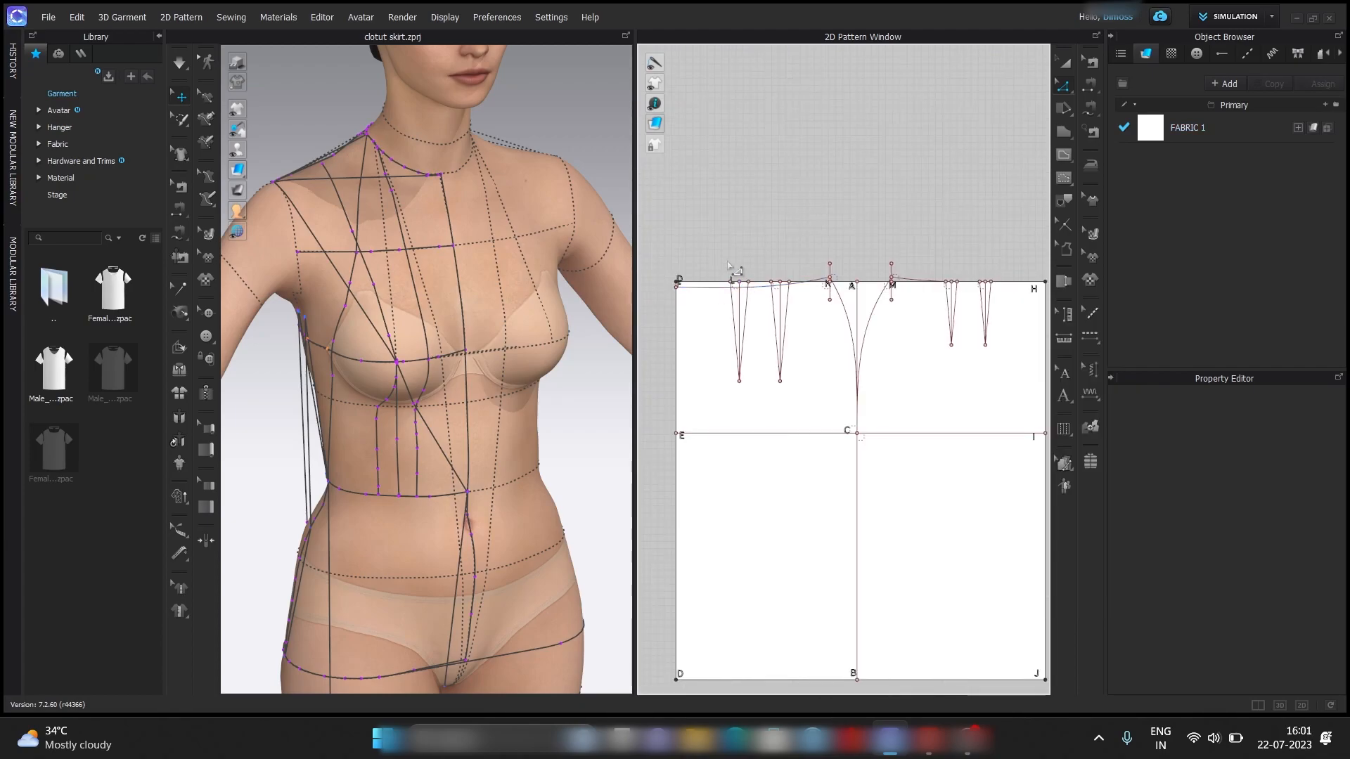
scroll(733, 268, "up", 4)
right_click(890, 310)
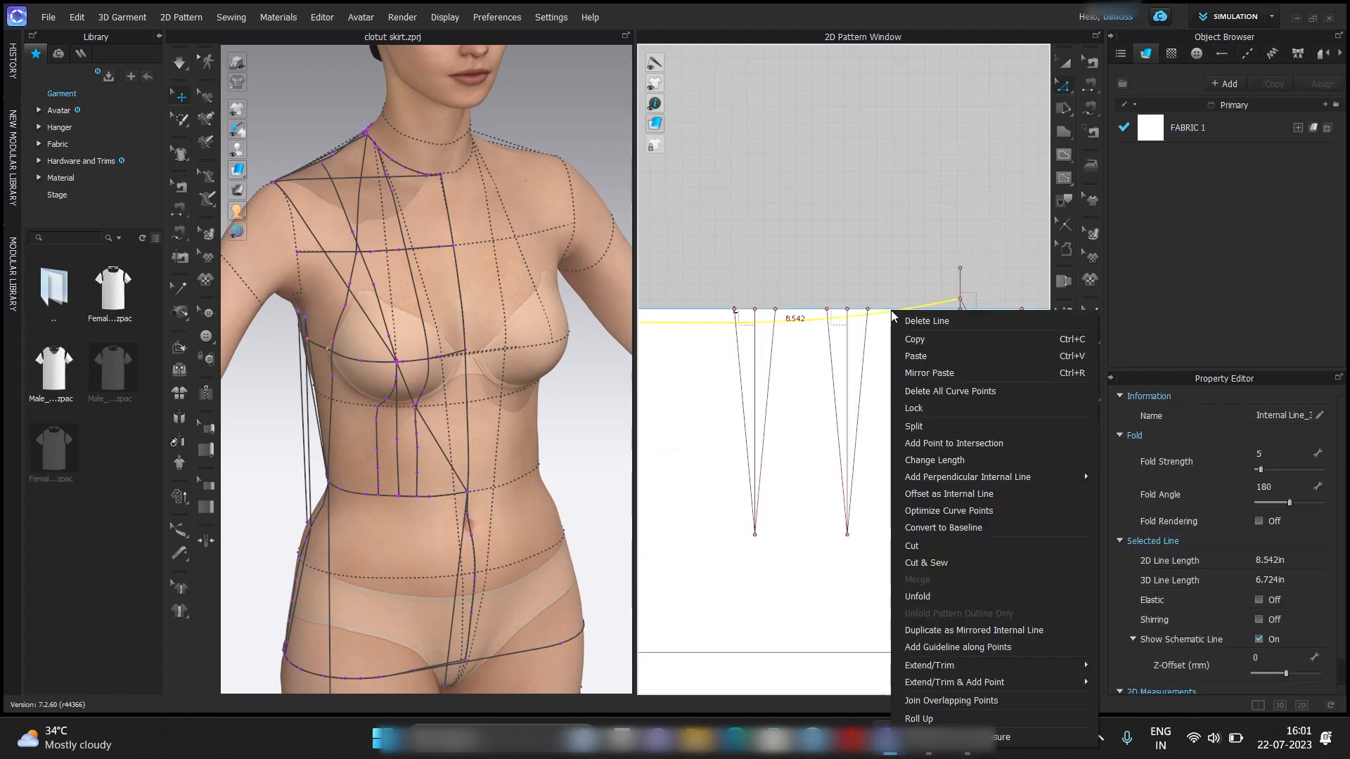
mouse_move(987, 478)
left_click(1001, 443)
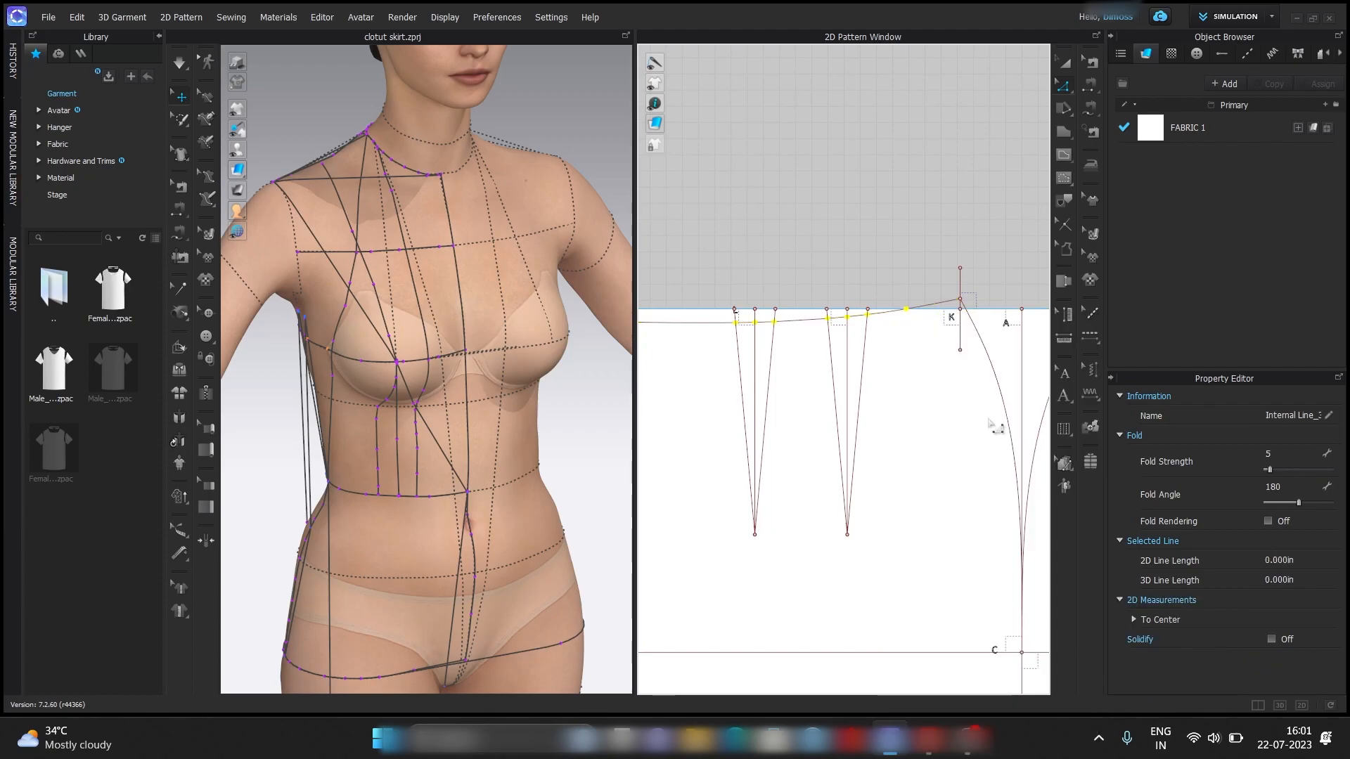
Split the front dart segment nearer M uniformly into 2 segments.
scroll(852, 452, "down", 2)
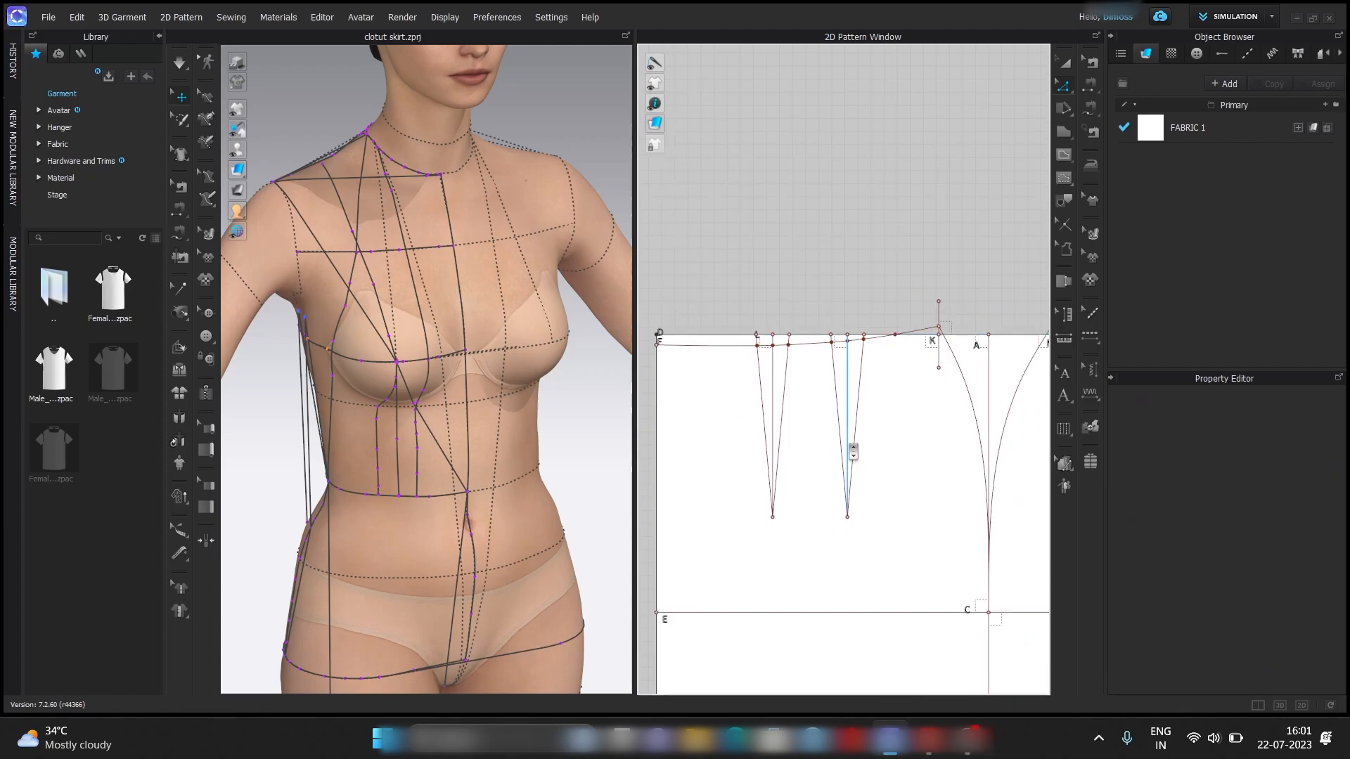
right_click_drag(910, 442, 833, 437)
scroll(832, 437, "down", 1)
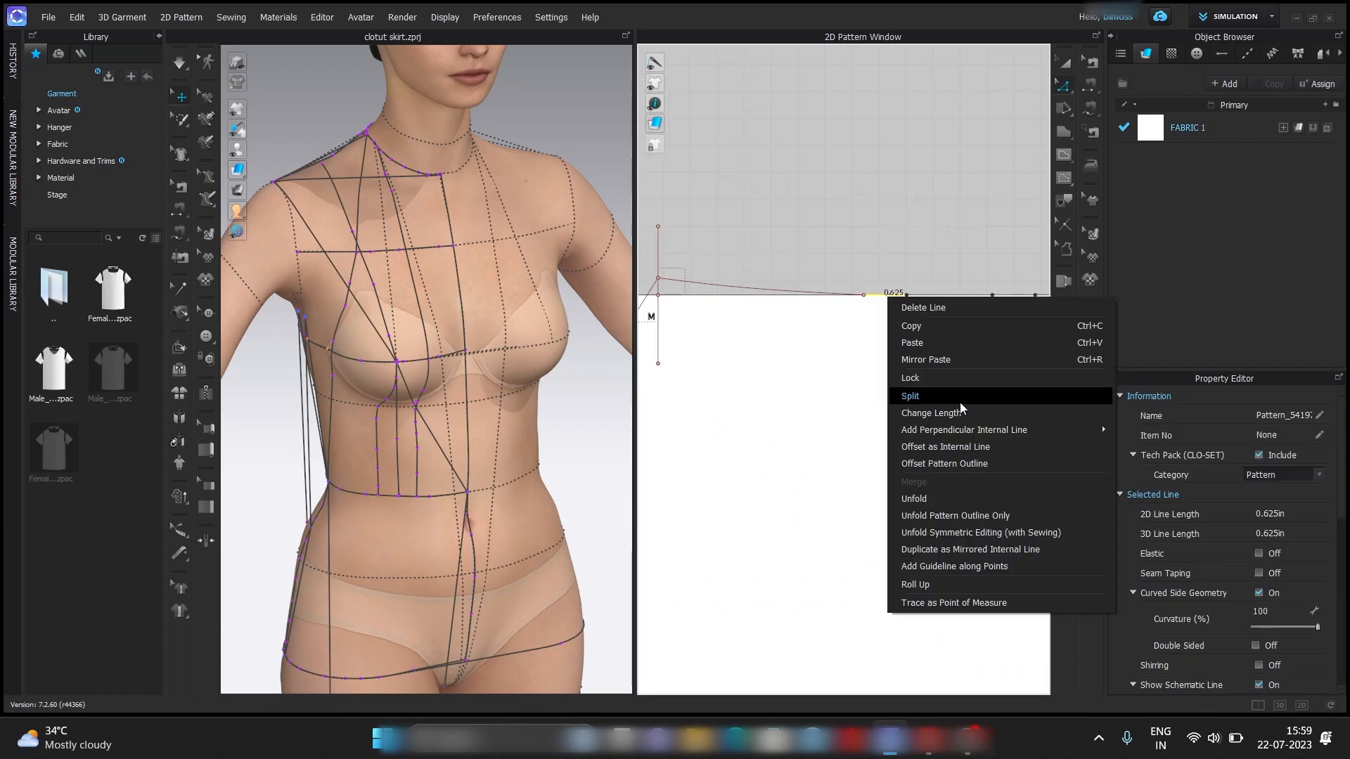
left_click(959, 402)
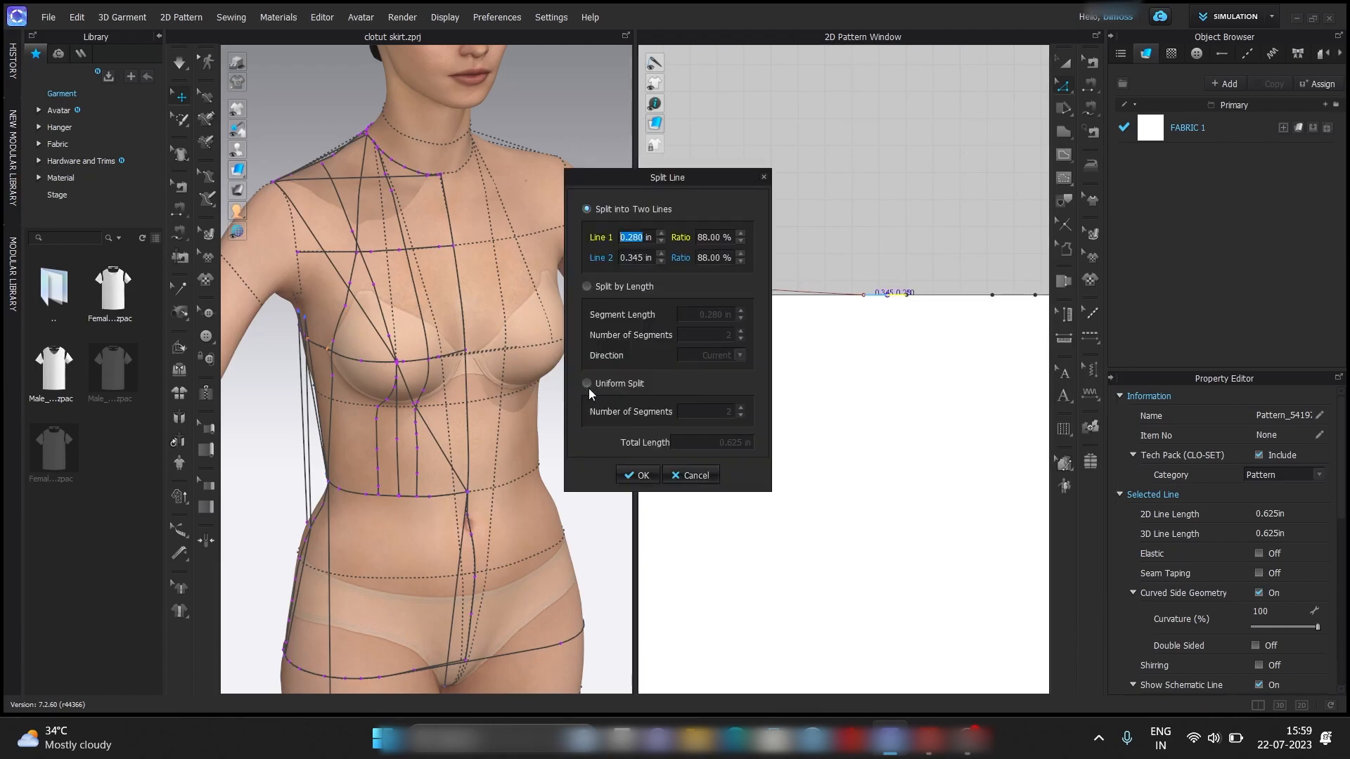
left_click(586, 385)
left_click(639, 475)
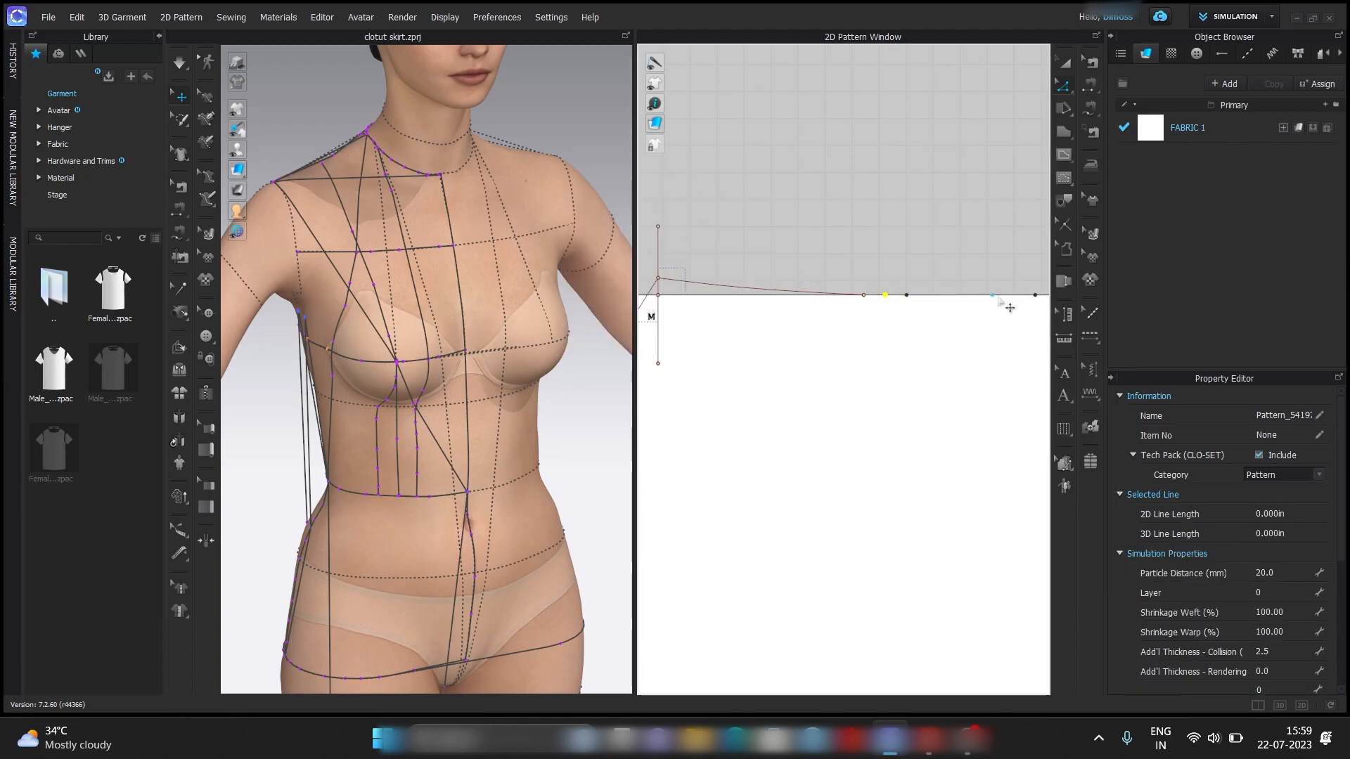
Split the second front dart segment, nearer H, uniformly into 2 segments.
right_click(1004, 308)
left_click(1045, 397)
left_click(587, 383)
left_click(637, 476)
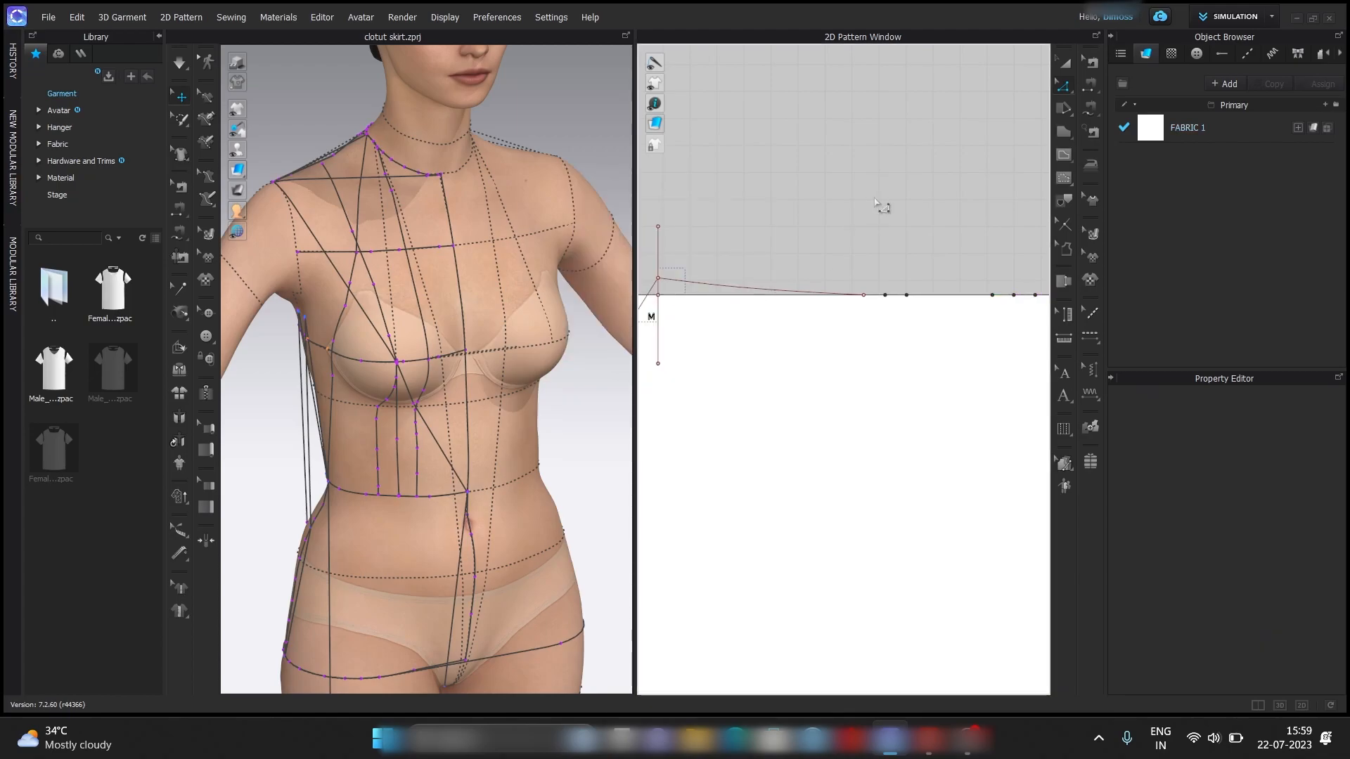
Add a 3.5 in perpendicular internal line on the X-axis at 90° from the midpoint of the front dart nearer M, without Extend.
left_click(1066, 133)
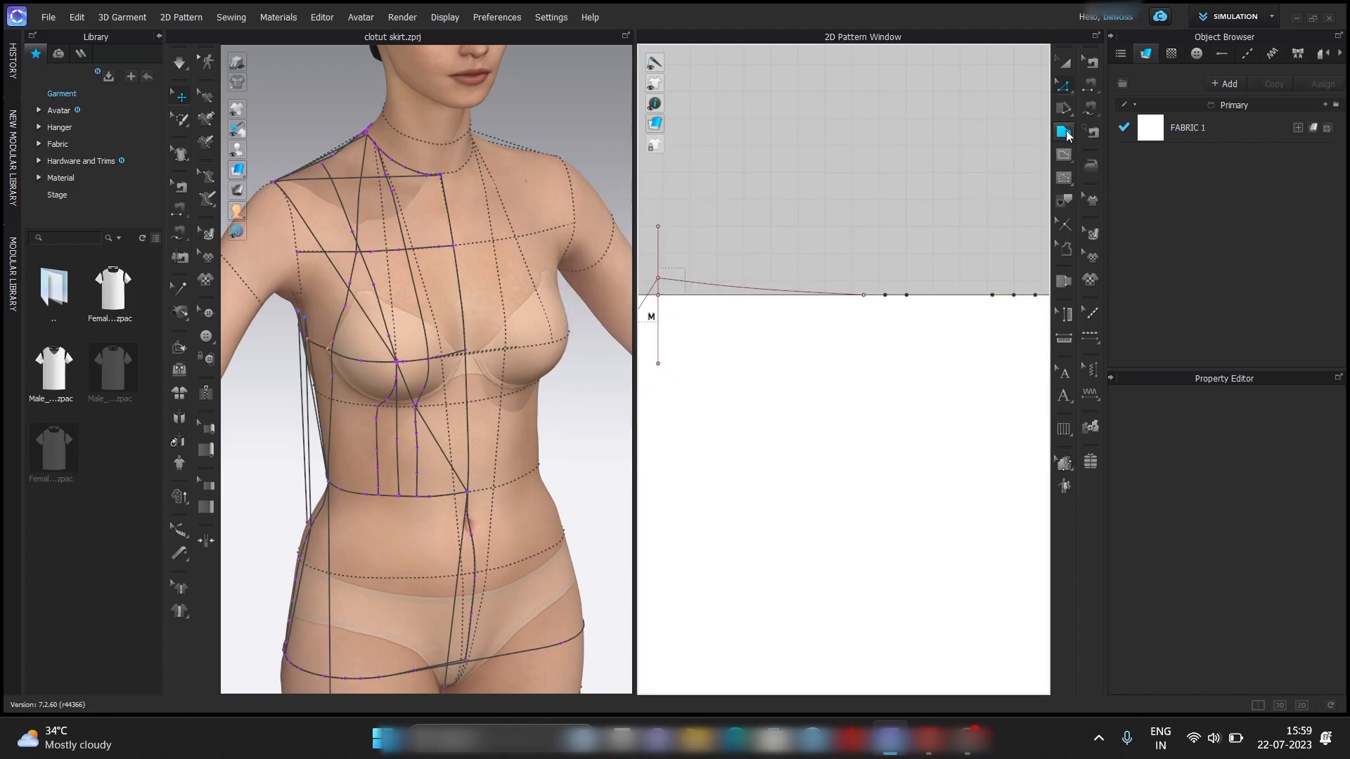
right_click(887, 296)
mouse_move(1019, 406)
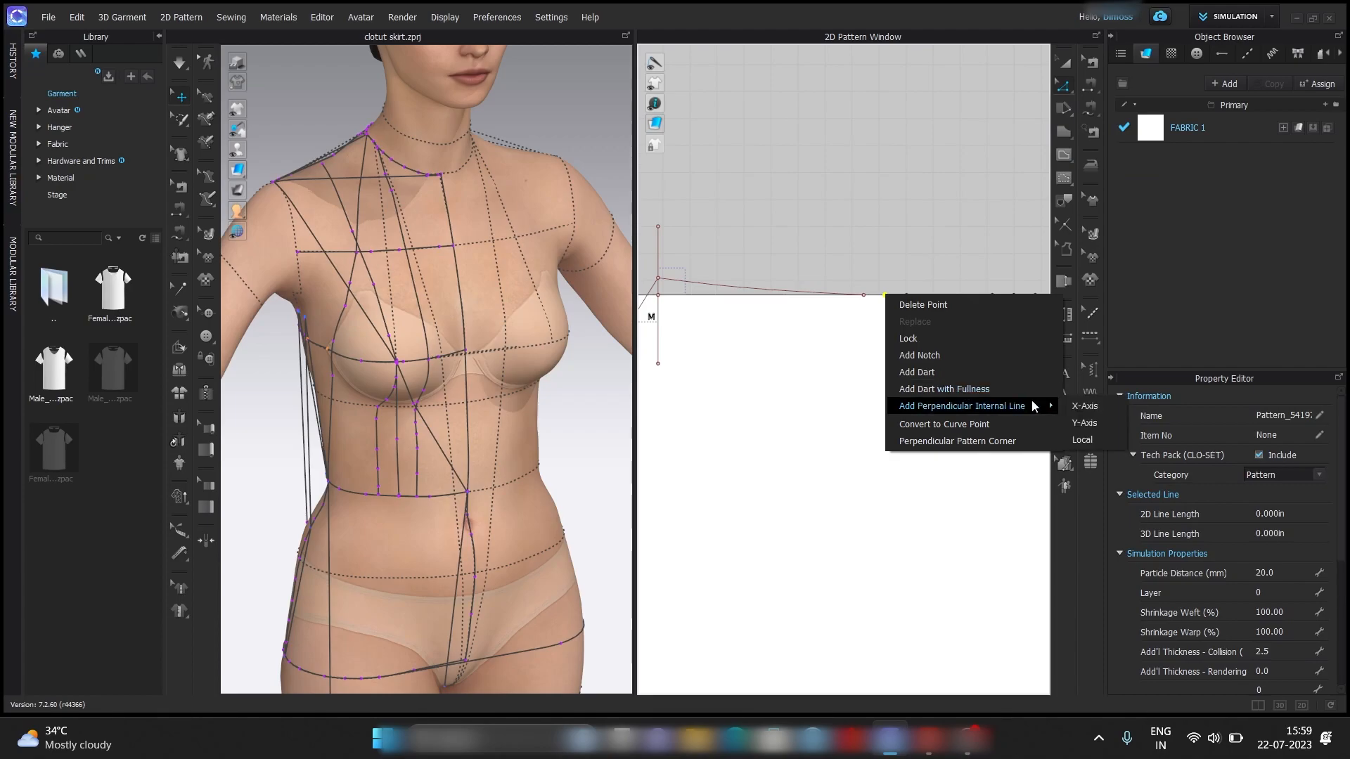
left_click(1083, 405)
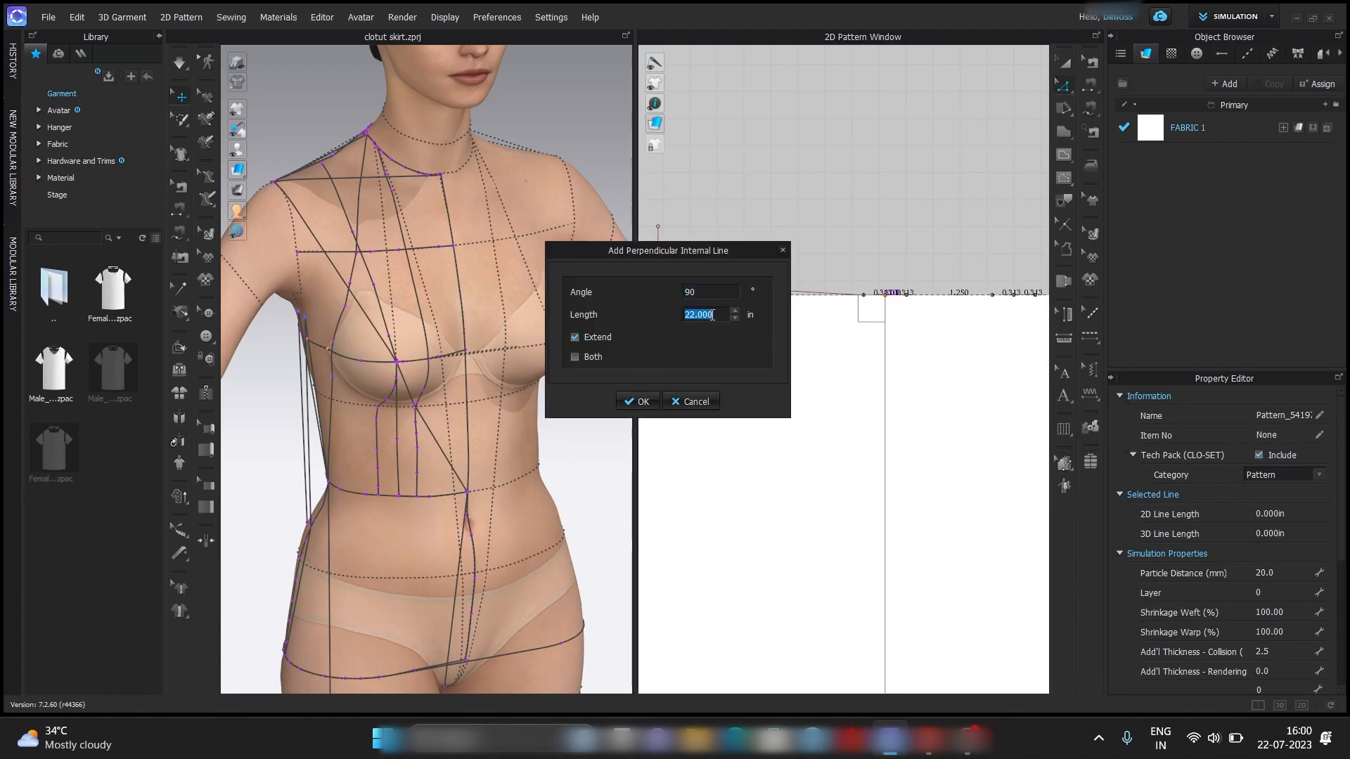
type("3.5")
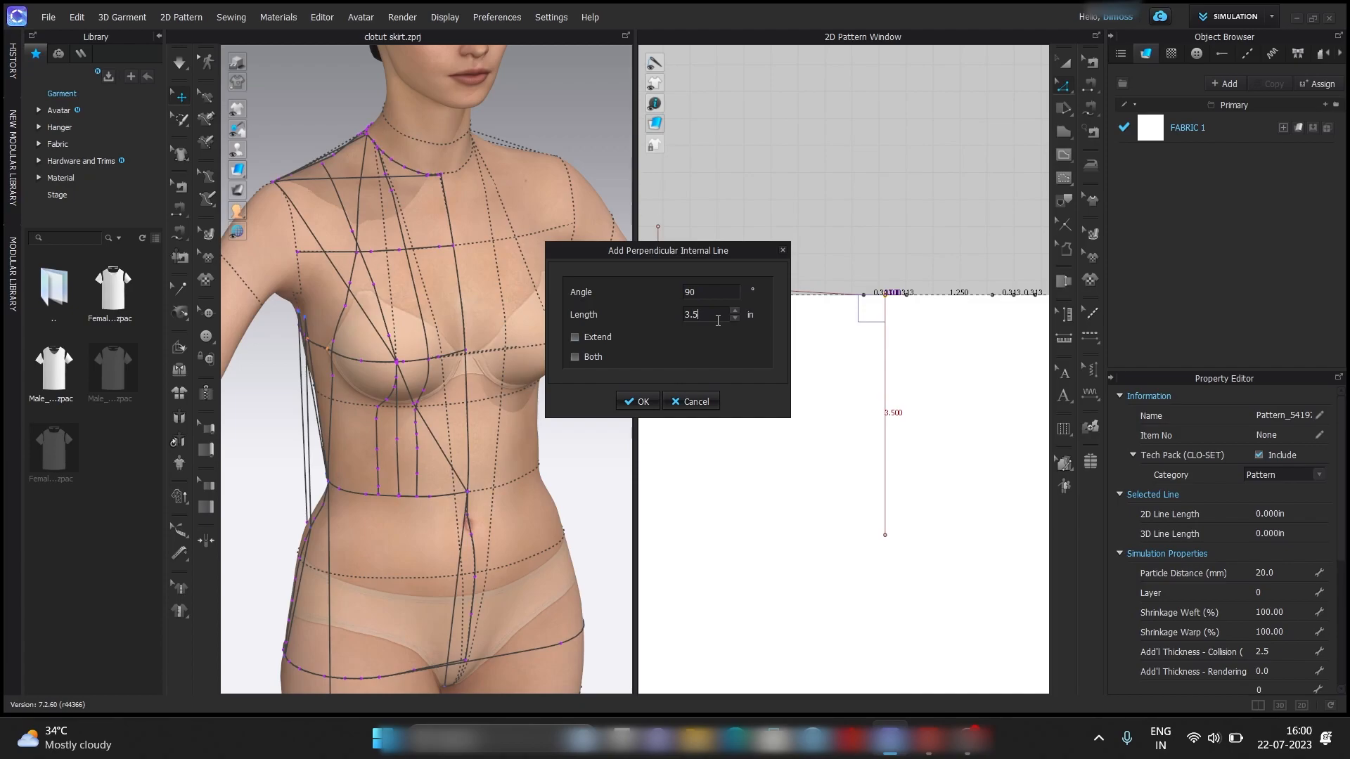
key("Return")
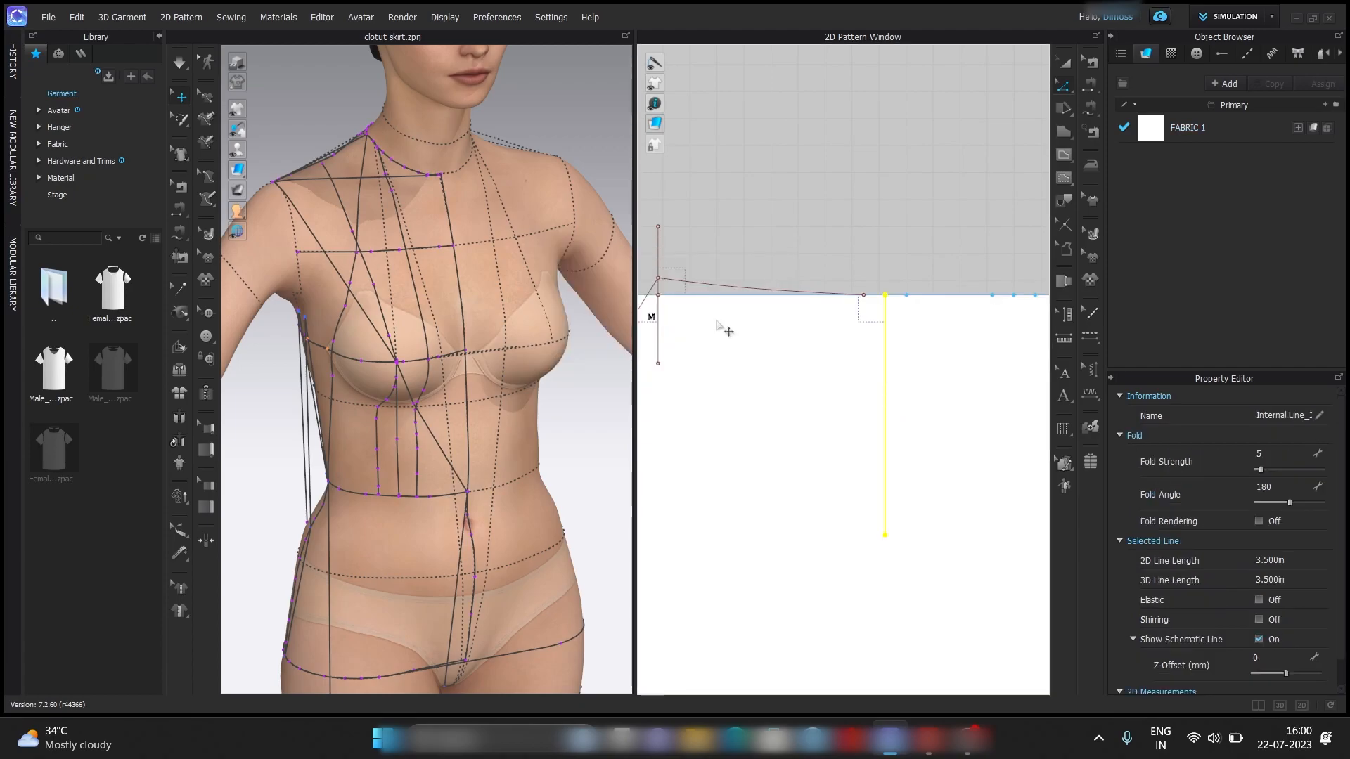
Add a 3.5 in perpendicular internal line on the X-axis from the midpoint of the front dart nearer H.
right_click(1014, 296)
mouse_move(1166, 409)
left_click(1215, 408)
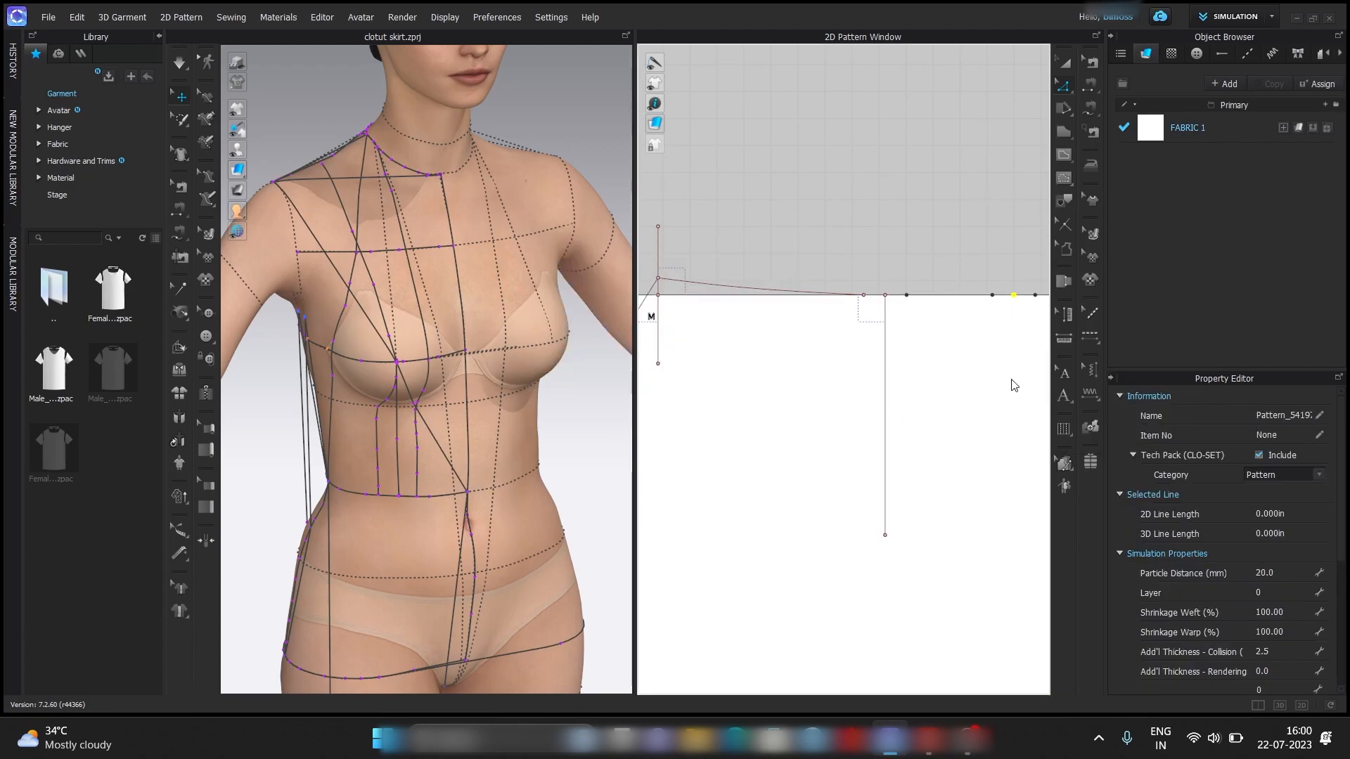
type("3.5")
key("Return")
left_click(951, 163)
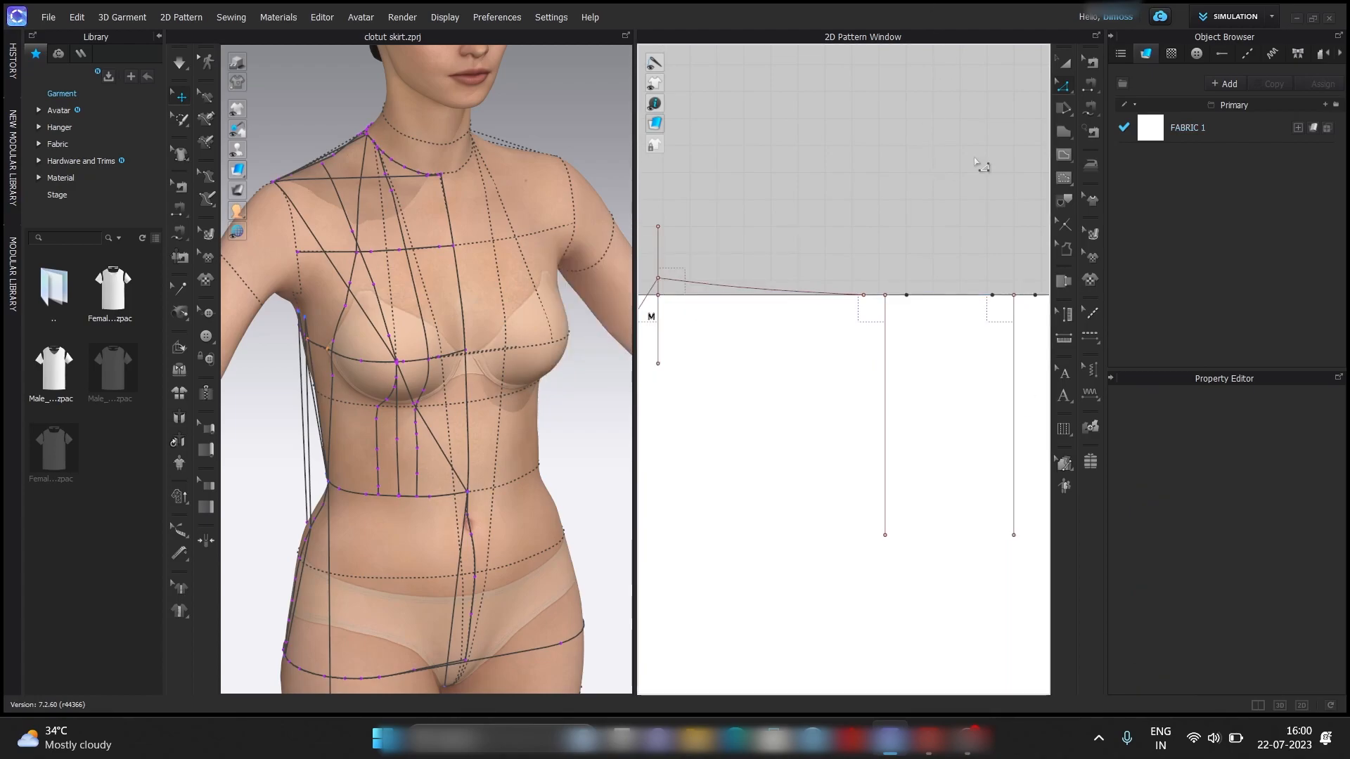
Draw both legs of the front dart nearer M as internal lines meeting at the lower end of its centre line.
left_click(1065, 161)
left_click(864, 295)
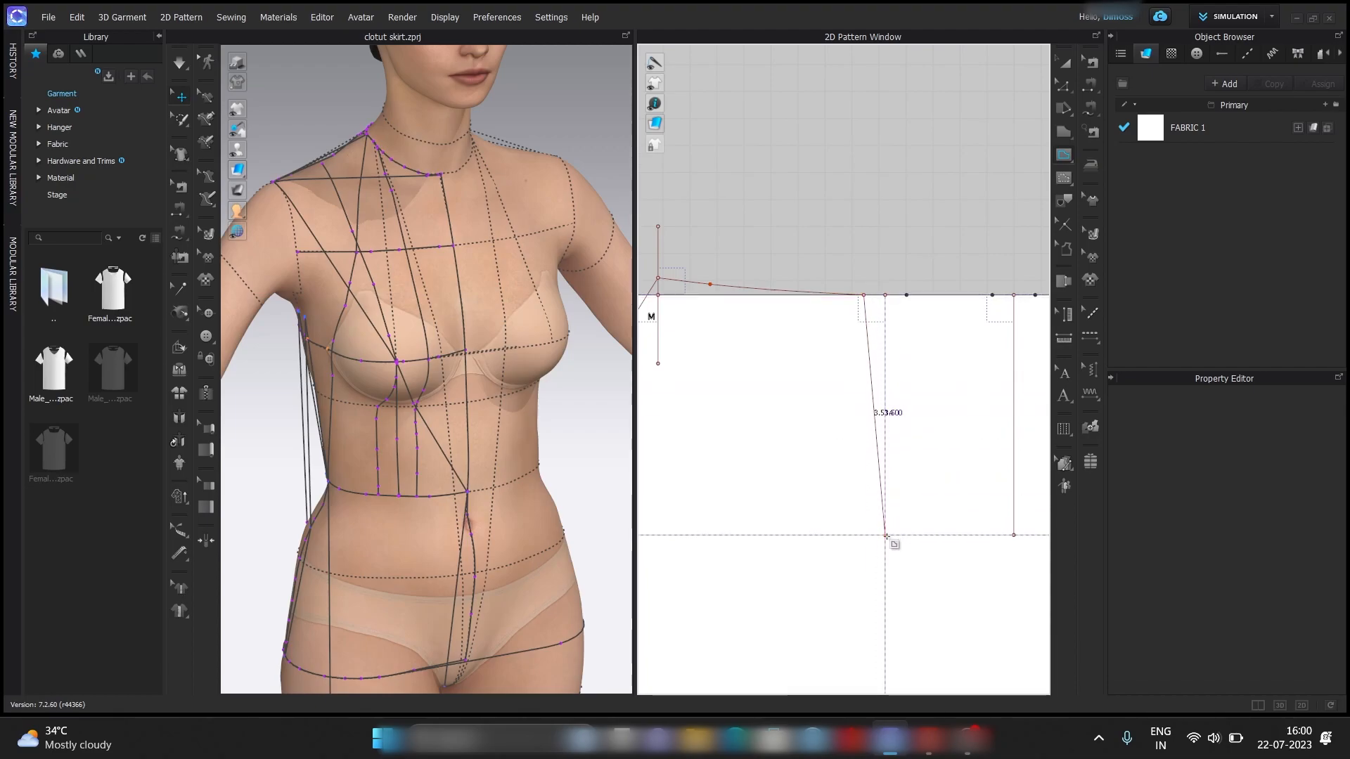
double_click(886, 536)
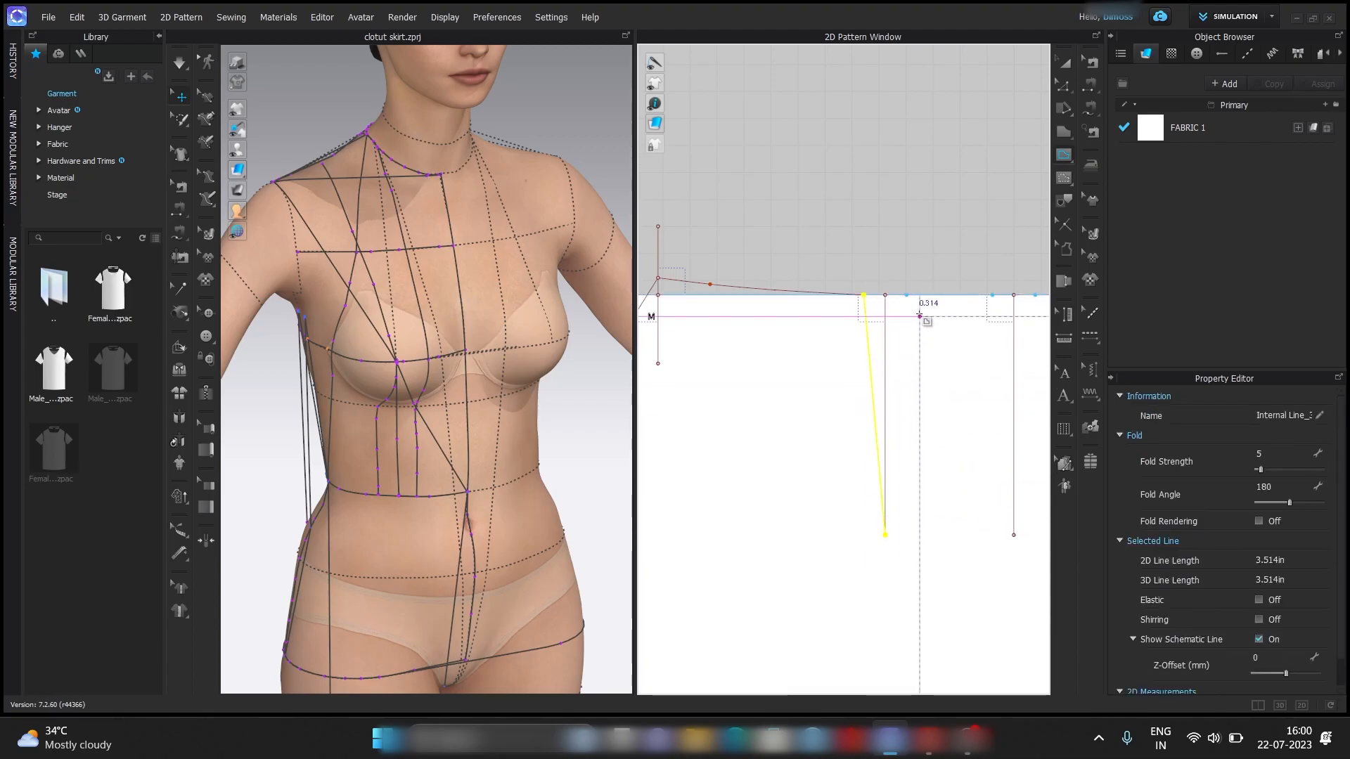
double_click(886, 536)
Draw both legs of the front dart nearer H as internal lines meeting at the lower end of its centre line.
left_click(992, 295)
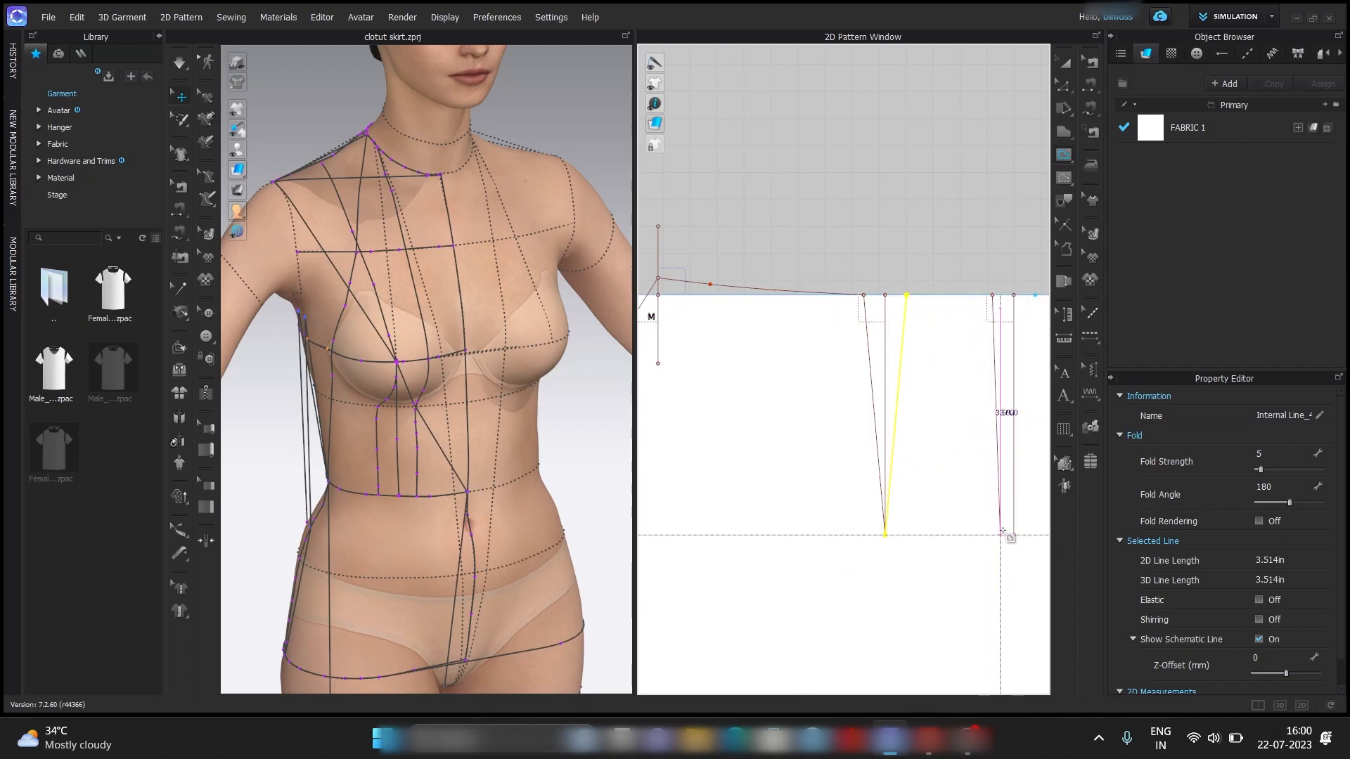
double_click(1013, 536)
middle_click_drag(1045, 298, 939, 289)
left_click(929, 285)
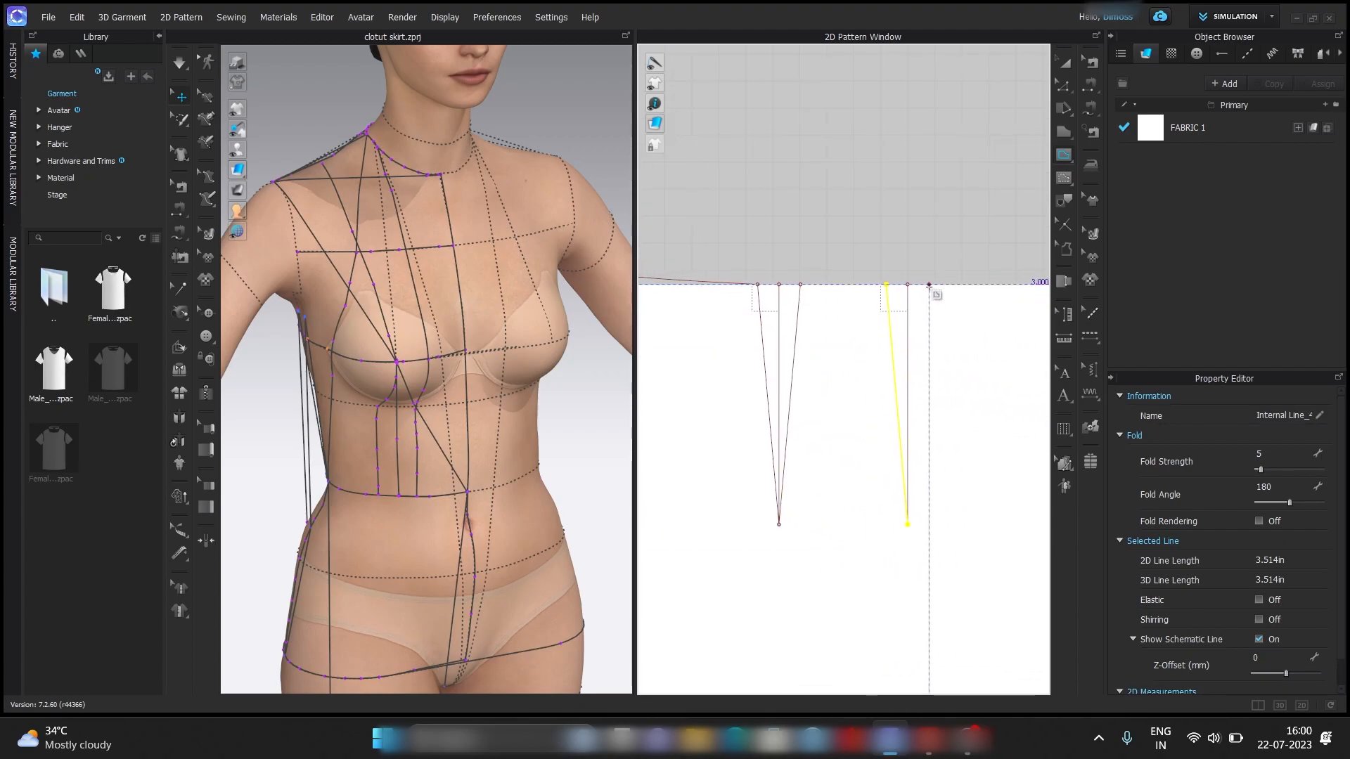
double_click(908, 524)
left_click(1065, 86)
left_click(962, 147)
Curve the waistline segment between the two front darts slightly downward with a curve point.
scroll(930, 288, "down", 8)
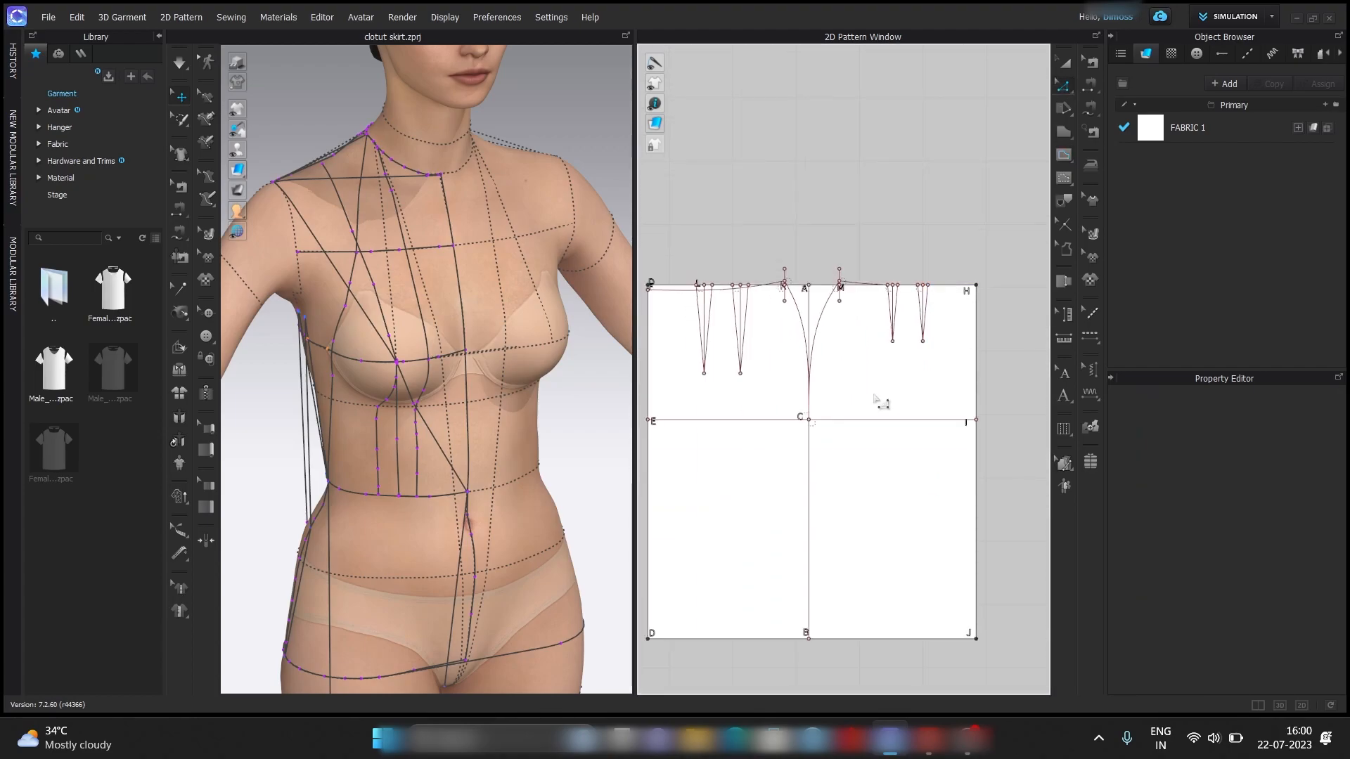
middle_click_drag(878, 397, 893, 396)
scroll(874, 443, "up", 10)
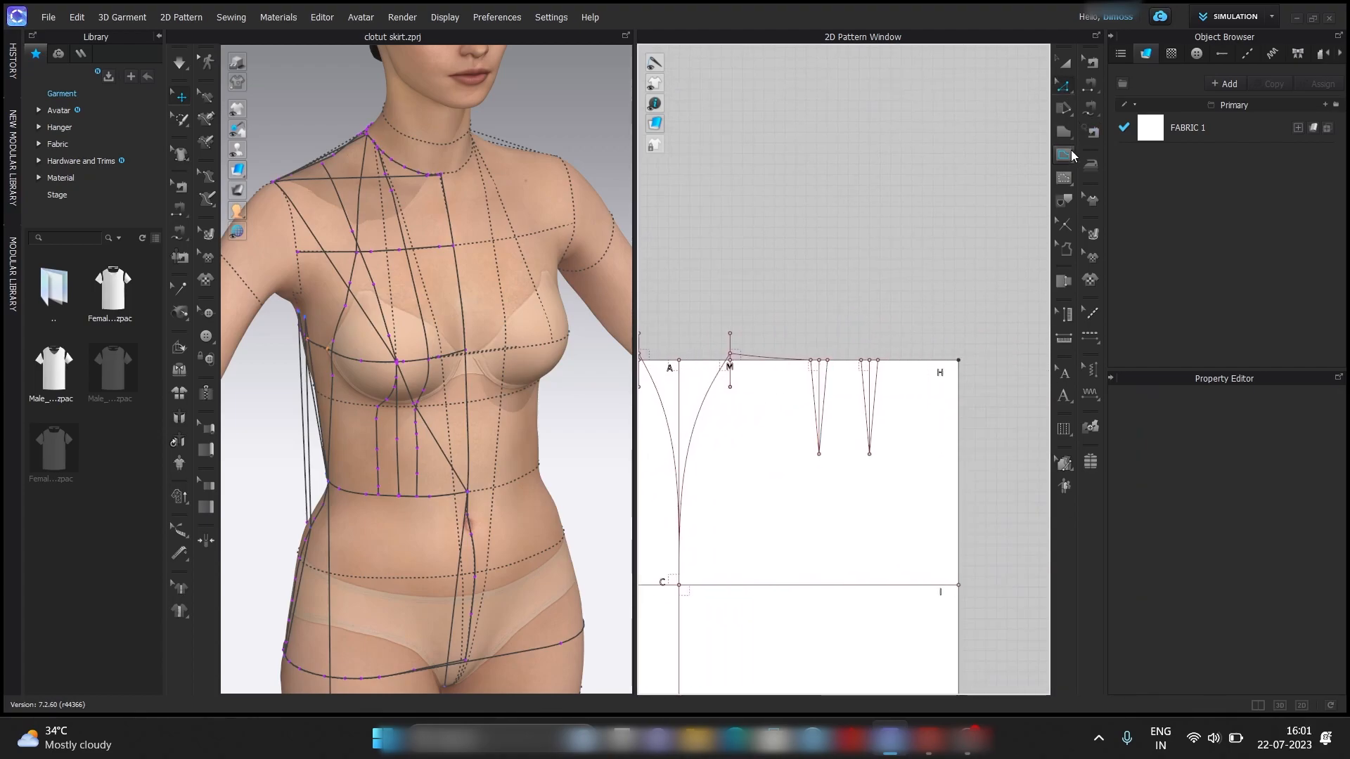
left_click_drag(862, 316, 864, 320)
scroll(865, 323, "down", 8)
middle_click_drag(872, 323, 724, 287)
scroll(827, 287, "up", 4)
left_click_drag(824, 280, 819, 286)
scroll(818, 308, "up", 2)
middle_click_drag(819, 308, 856, 340)
scroll(856, 310, "up", 5)
left_click_drag(855, 342, 862, 328)
scroll(856, 338, "down", 8)
scroll(844, 324, "up", 5)
scroll(862, 330, "up", 3)
scroll(865, 323, "down", 8)
scroll(921, 297, "up", 8)
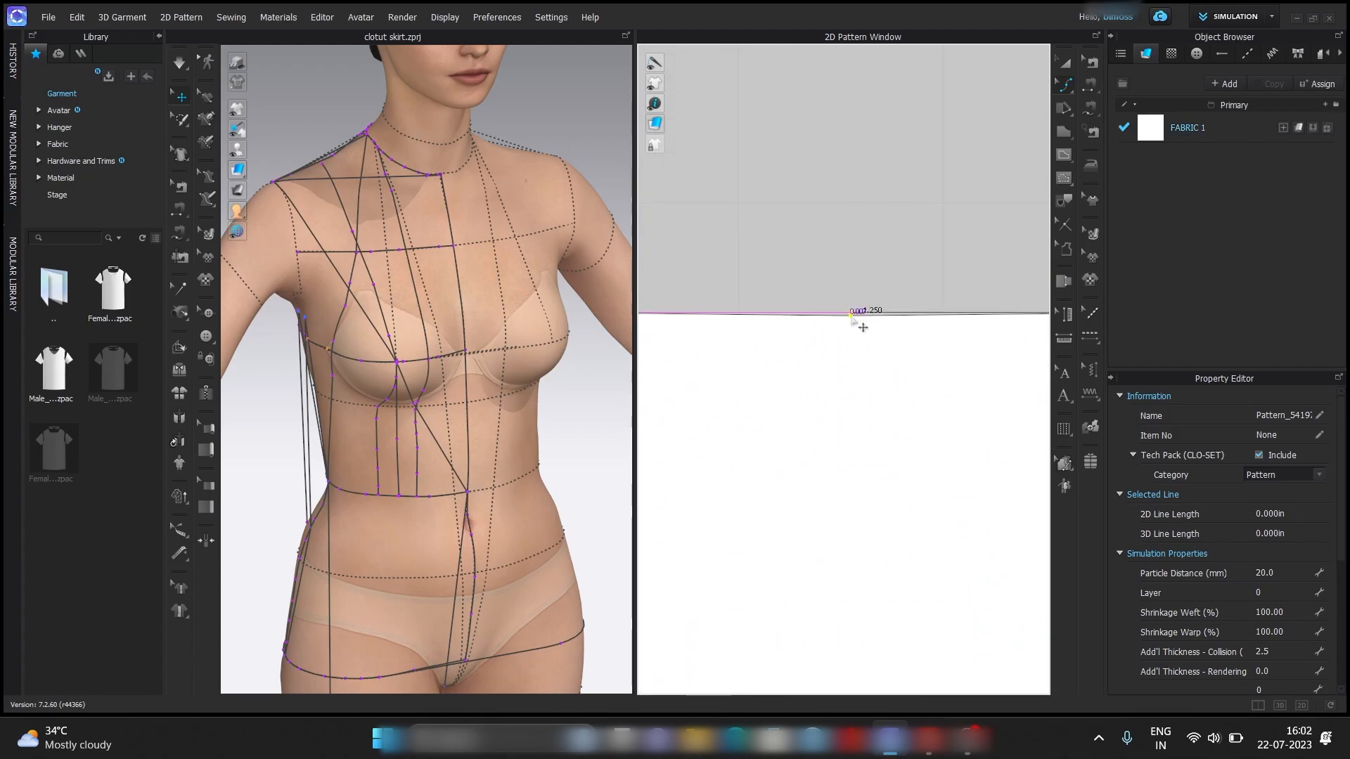
left_click_drag(856, 307, 855, 312)
scroll(878, 249, "down", 8)
Curve the front waistline segment between the last dart and H slightly downward with a curve point.
middle_click_drag(1013, 282, 914, 394)
scroll(834, 366, "up", 8)
left_click_drag(829, 367, 822, 369)
scroll(821, 371, "up", 2)
scroll(858, 309, "down", 10)
scroll(901, 307, "up", 4)
scroll(825, 328, "up", 5)
left_click_drag(832, 317, 833, 322)
scroll(840, 274, "down", 4)
scroll(913, 394, "down", 10)
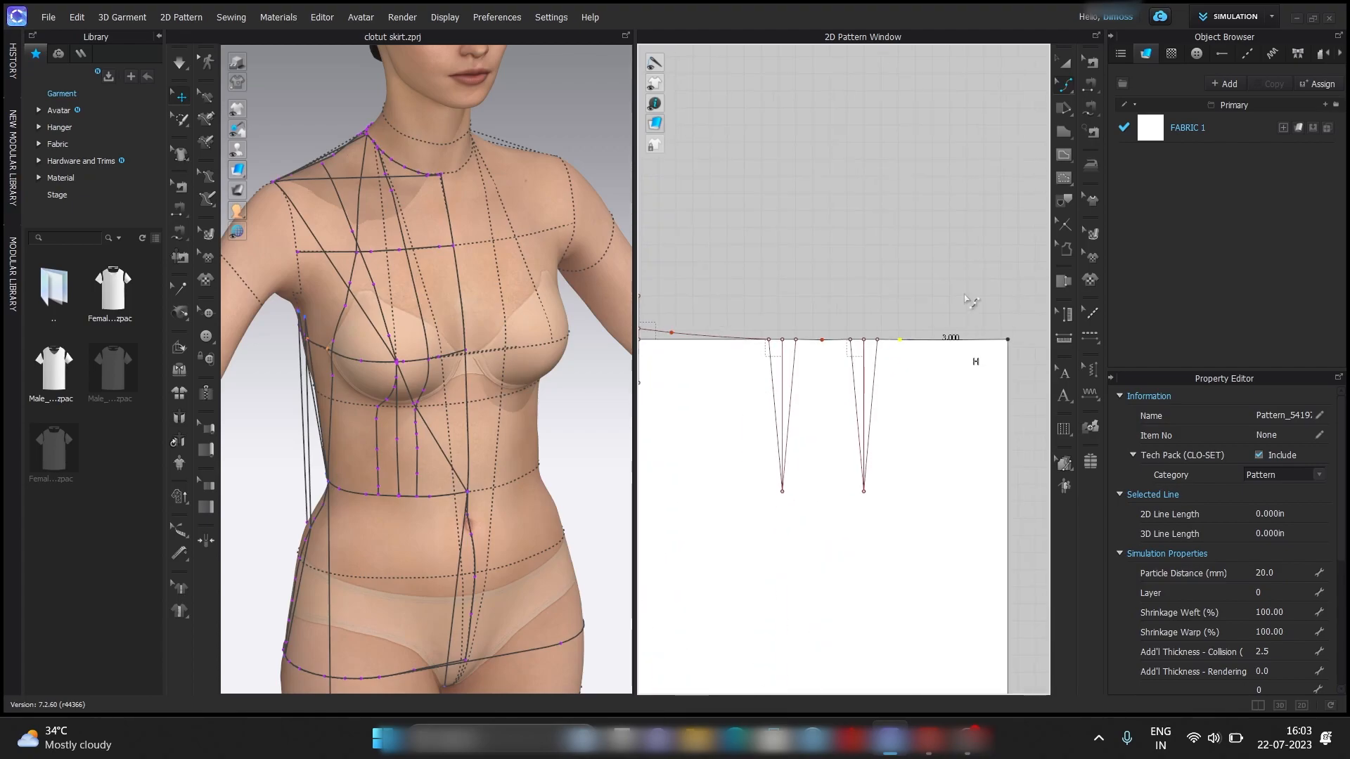
scroll(771, 344, "up", 4)
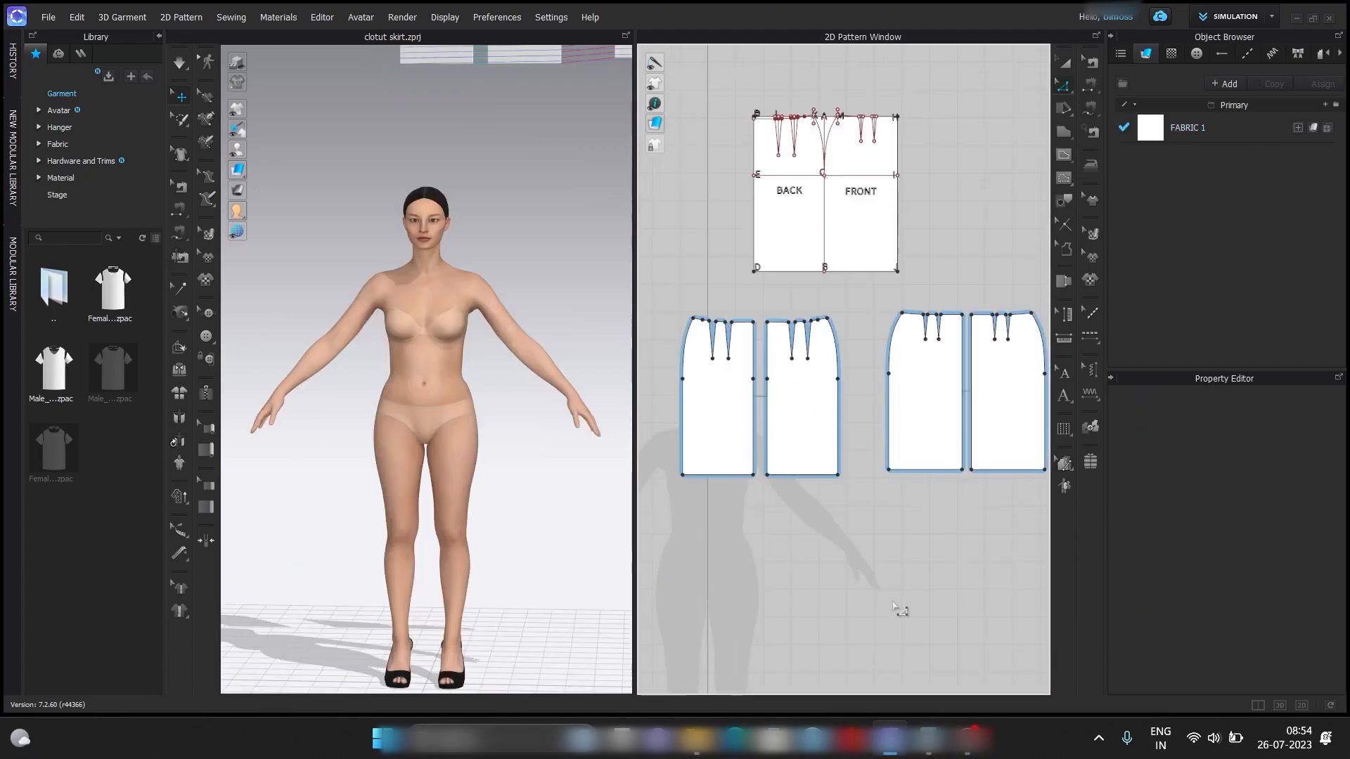
Measure the waistline segments of one front and one back piece together, omitting dart openings, and multiply 13.888 by 2 in Calculator.
scroll(954, 303, "up", 3)
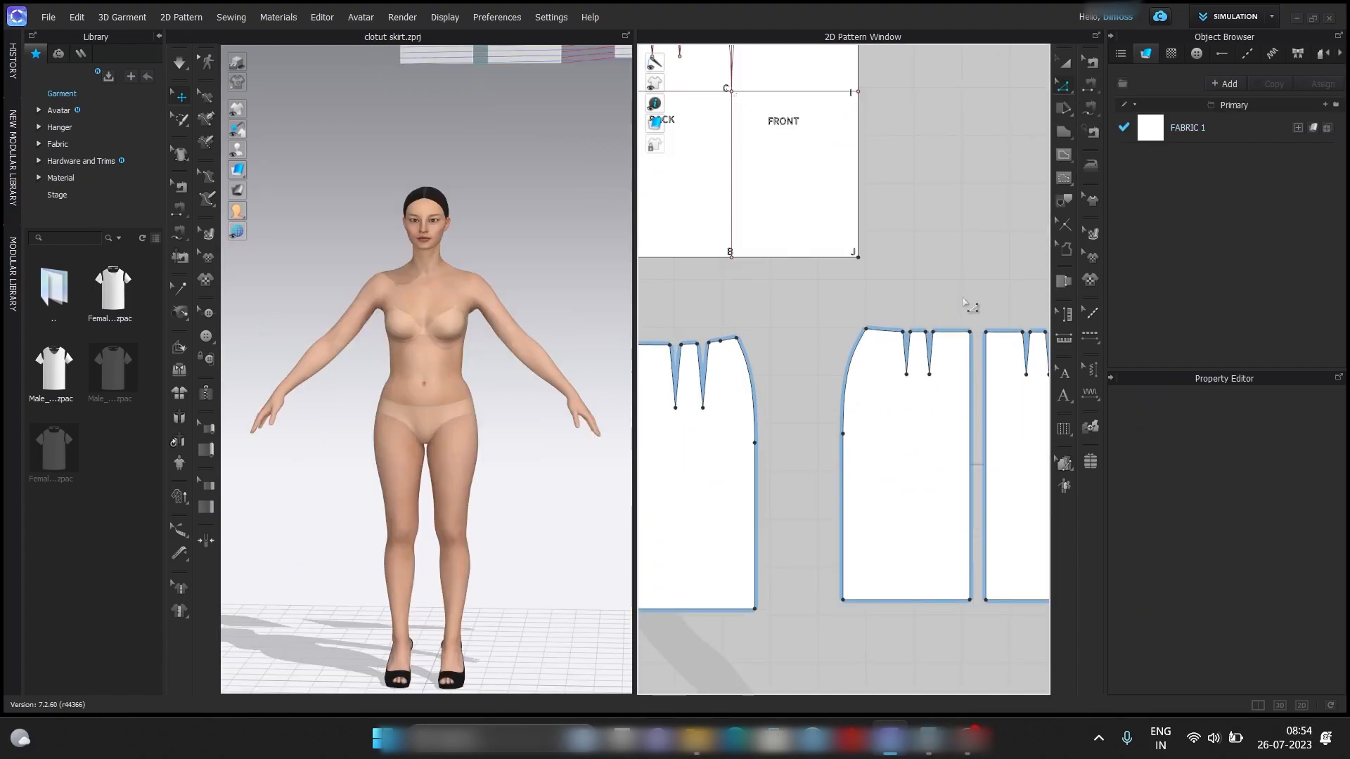
left_click(955, 333)
scroll(926, 330, "up", 3)
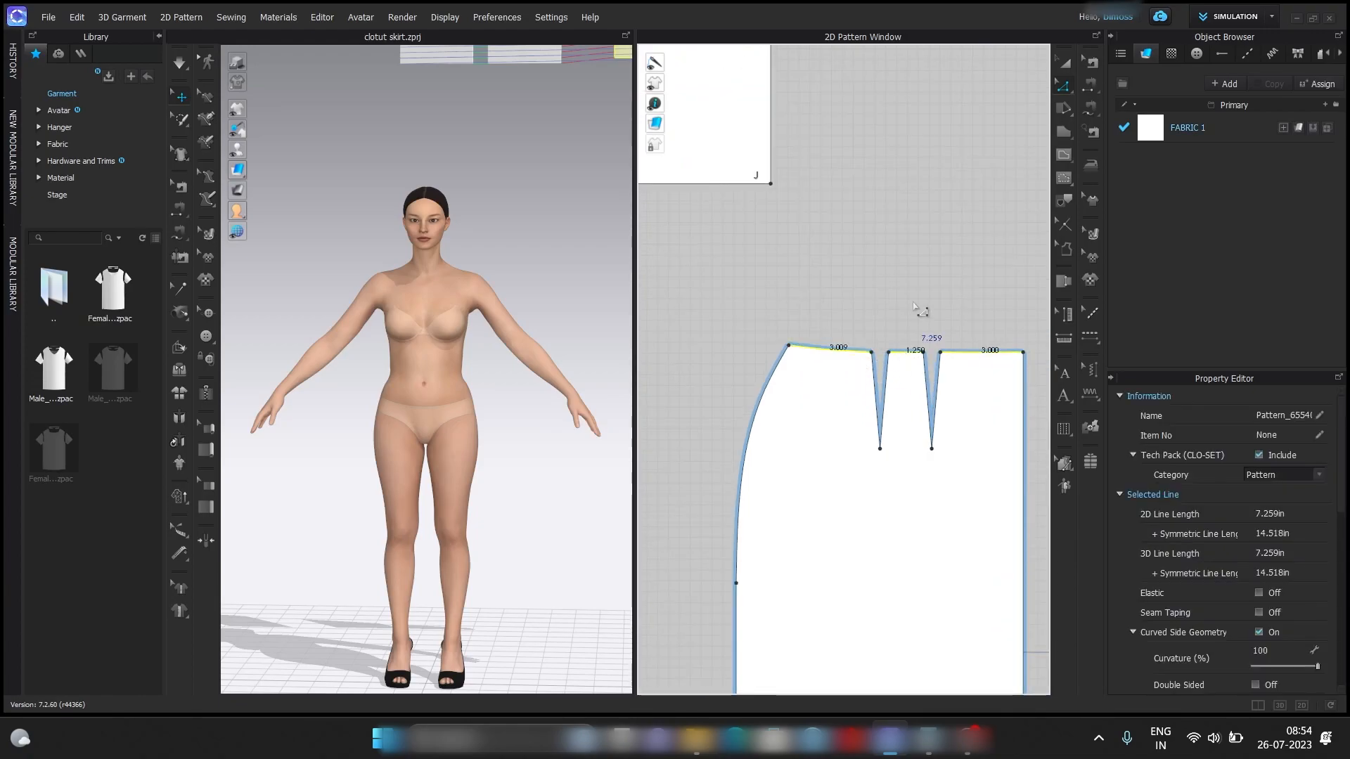
scroll(913, 281, "down", 5)
scroll(791, 287, "up", 8)
left_click(924, 322, "shift")
left_click(806, 336, "shift")
scroll(734, 309, "down", 3)
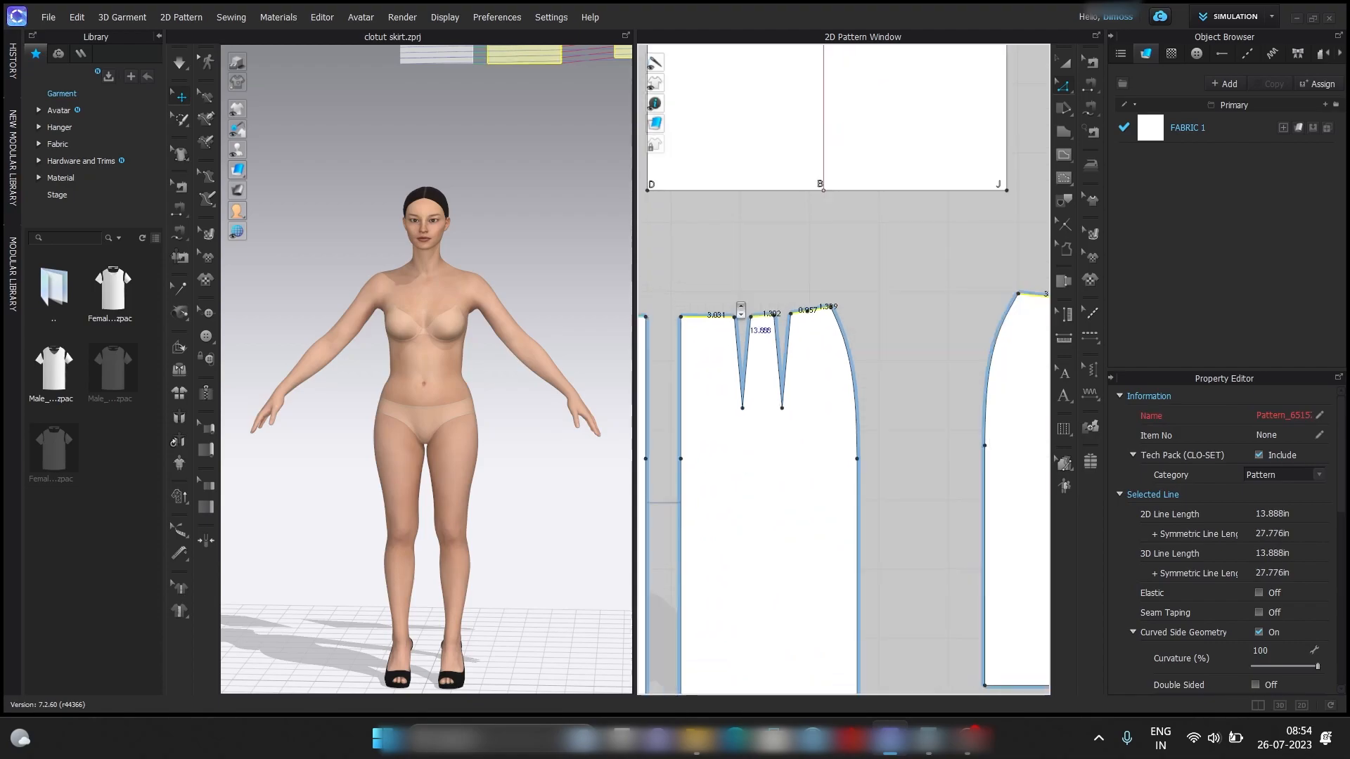
left_click(929, 751)
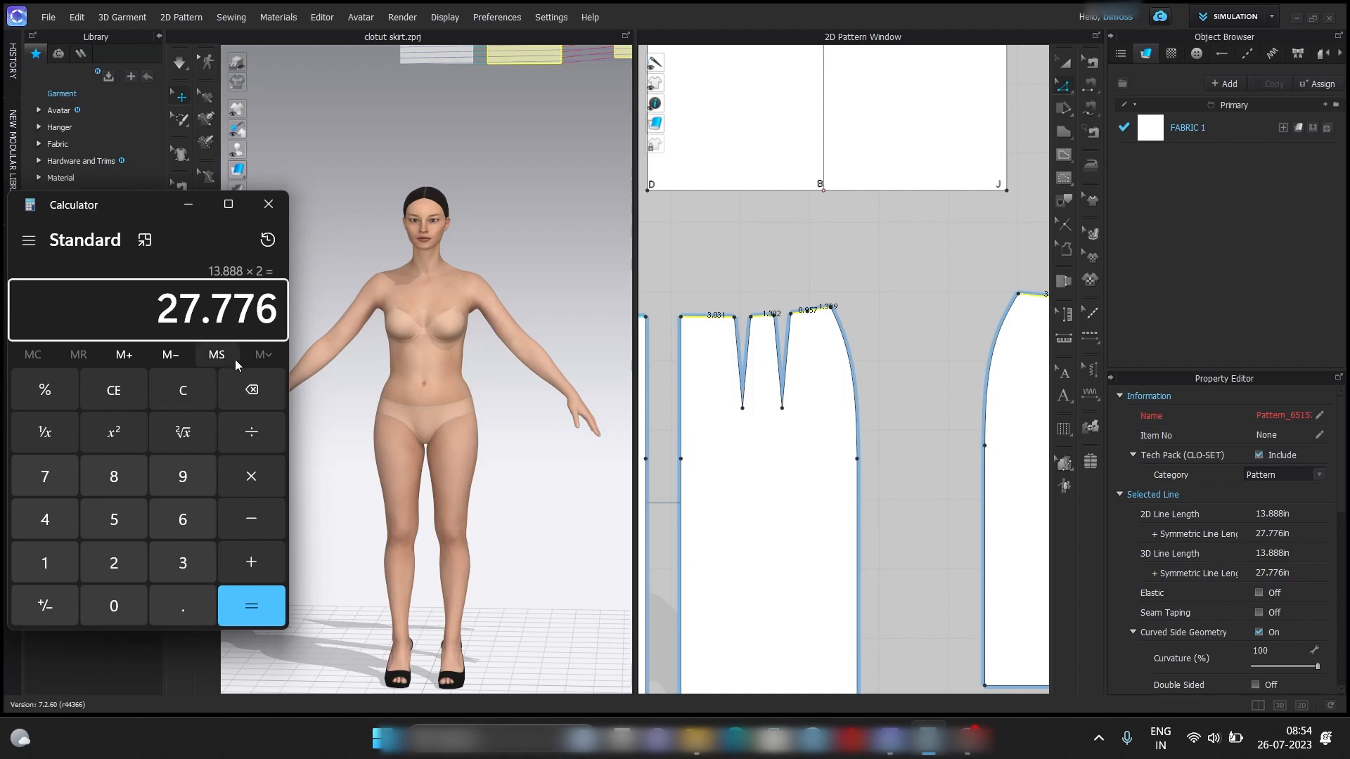
left_click(200, 205)
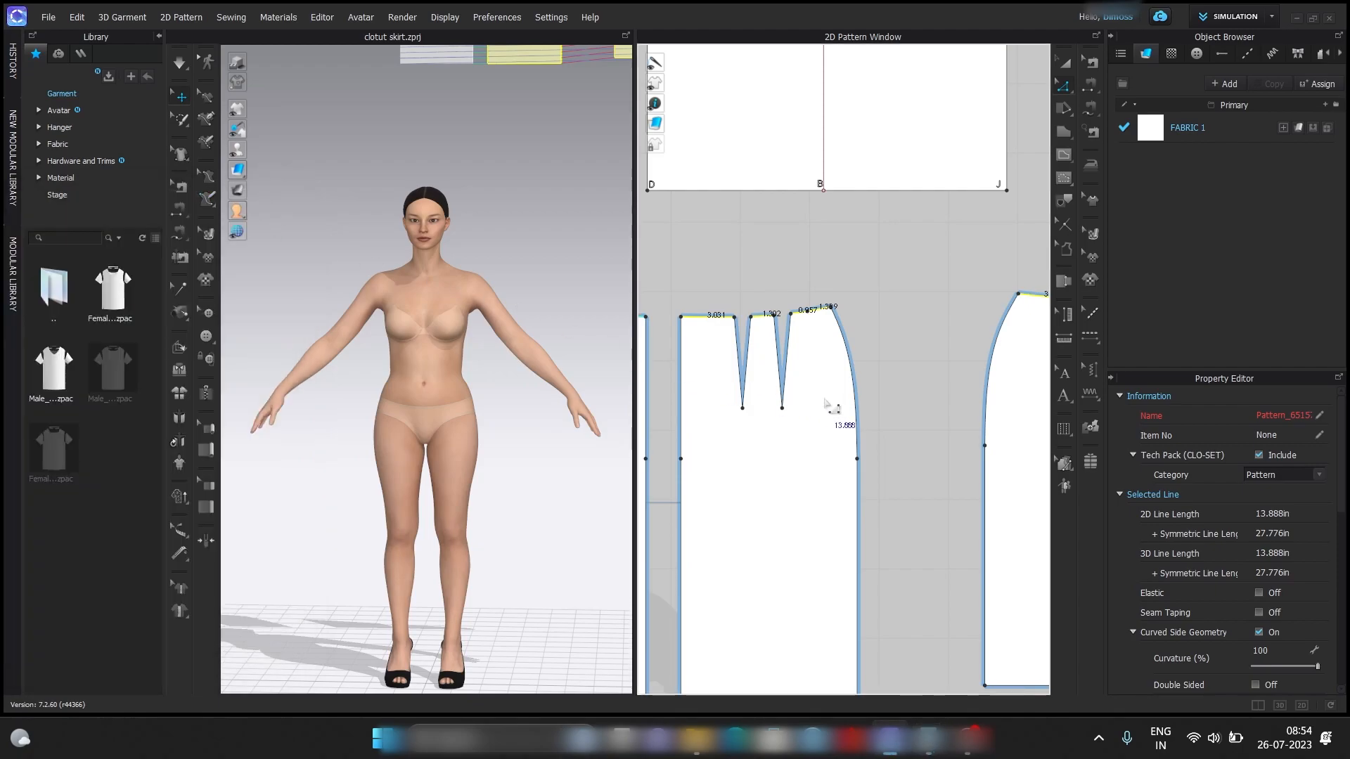
Create a waistband rectangle 27.776 in wide and 1.5 in high in the empty area above the skirt block.
scroll(833, 411, "down", 6)
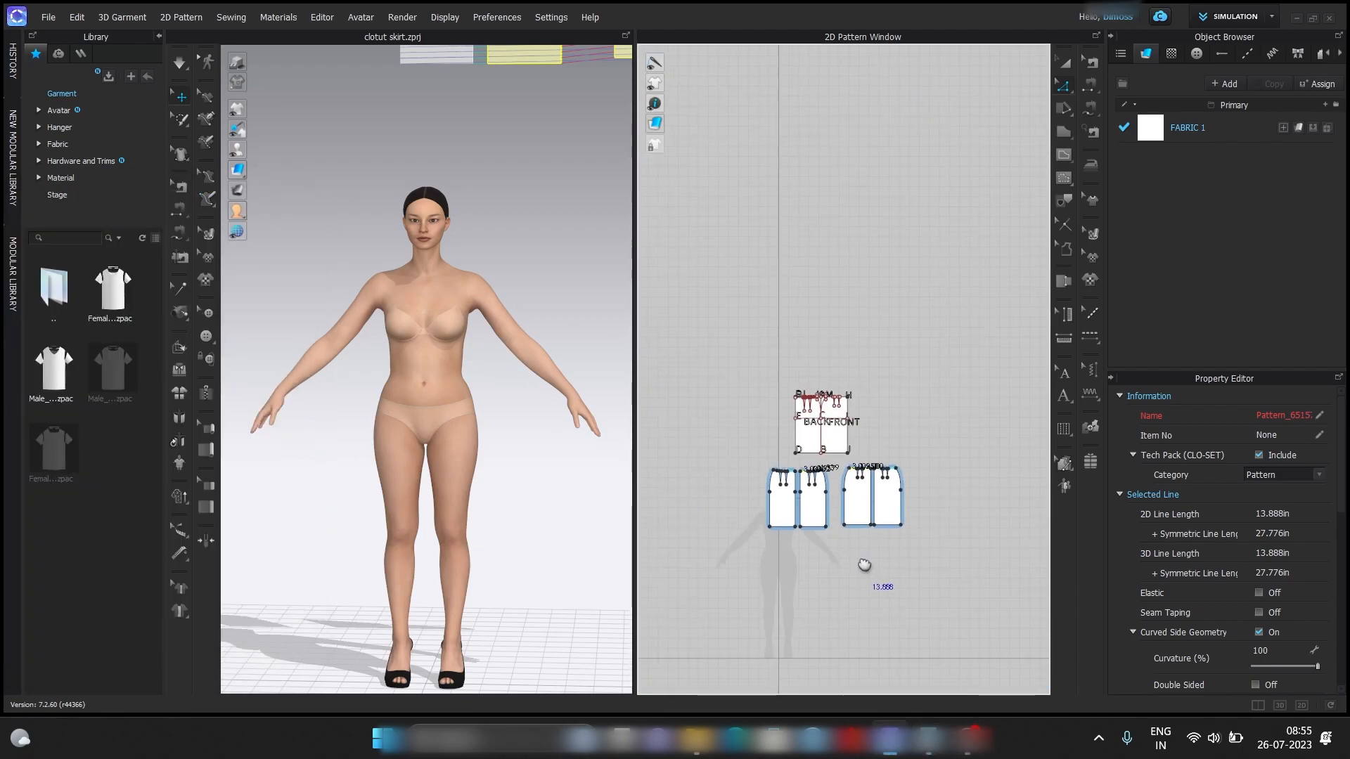
left_click(1066, 133)
left_click(1088, 133)
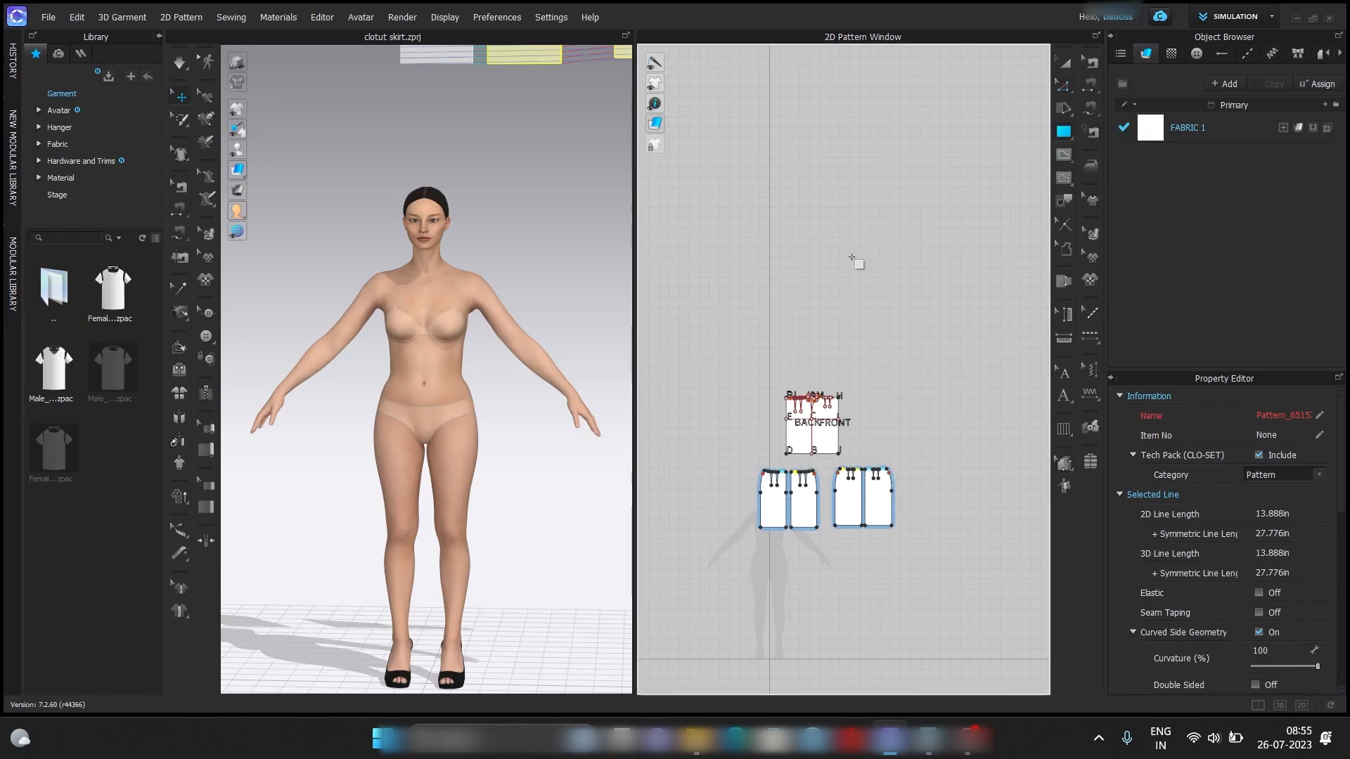
left_click(831, 268)
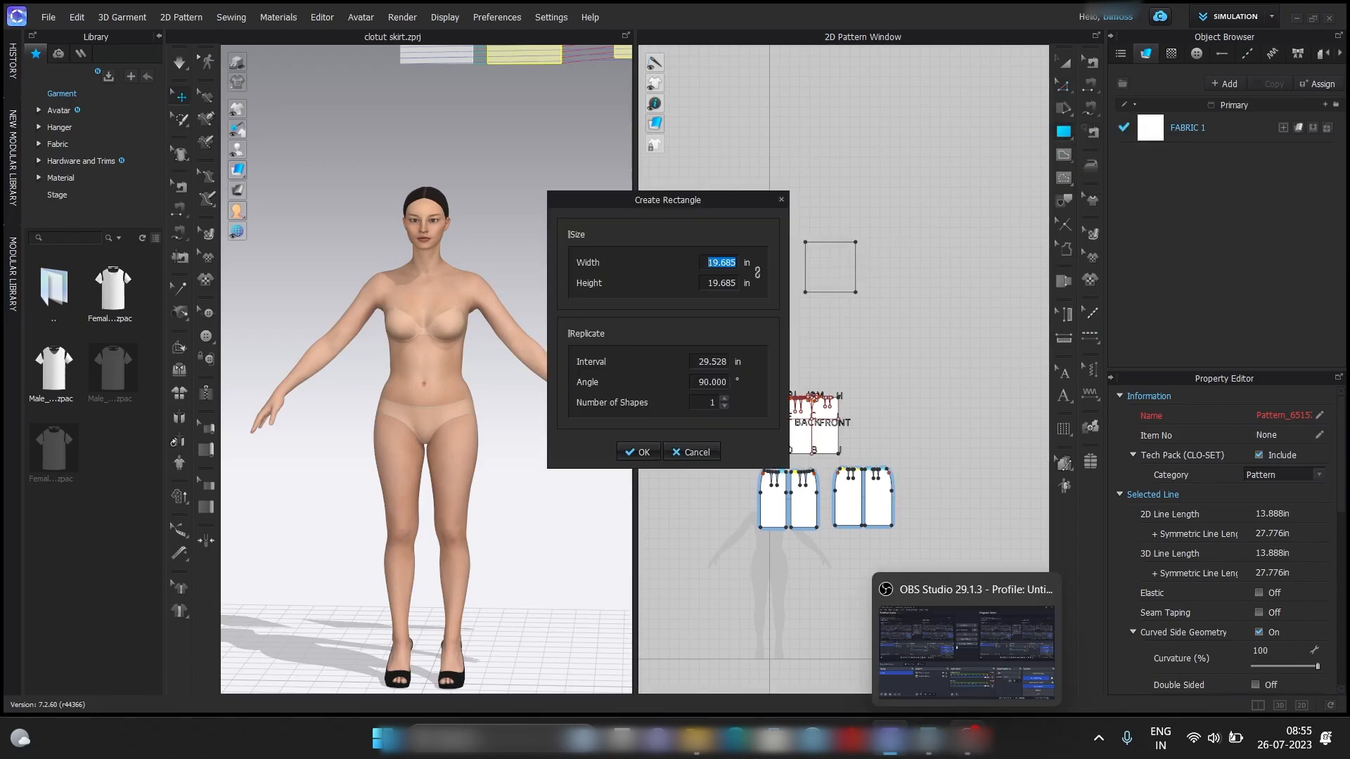
type("27.776")
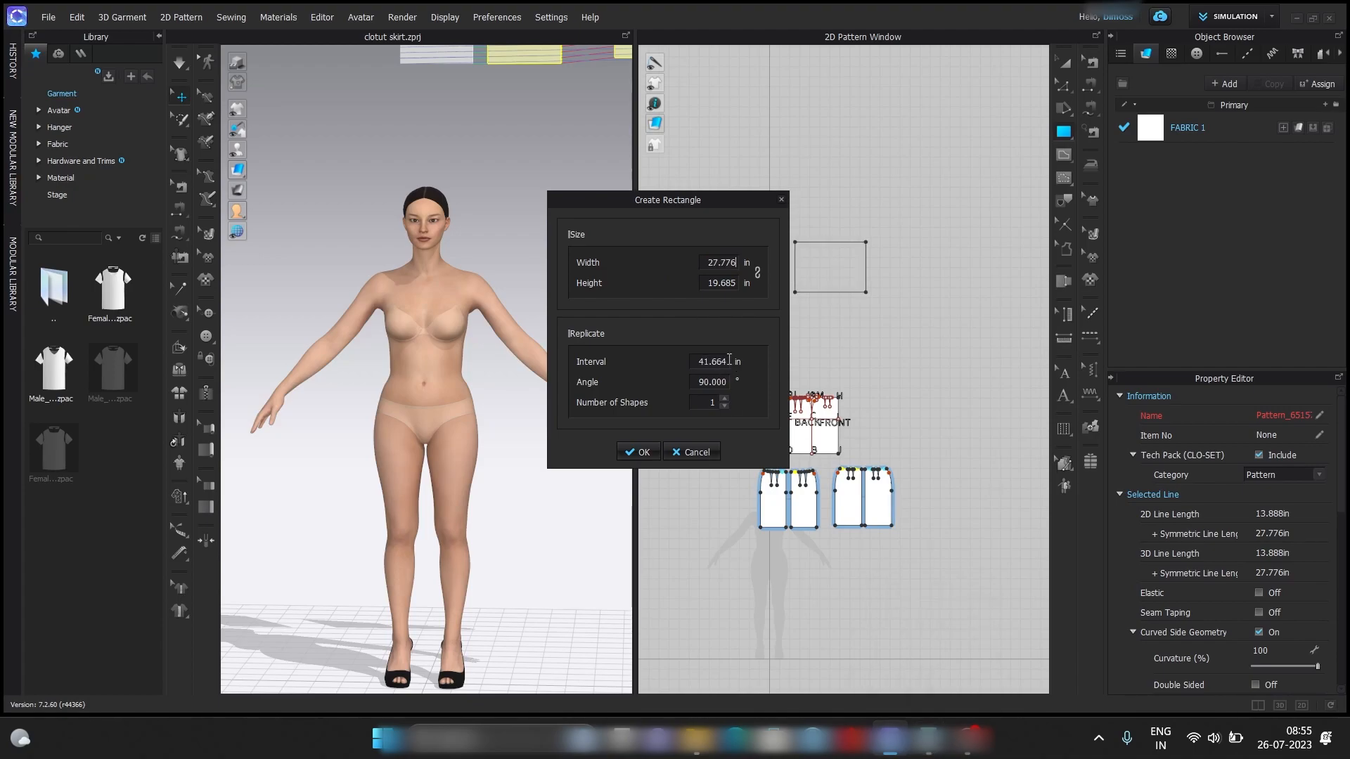
double_click(732, 282)
type("1.5")
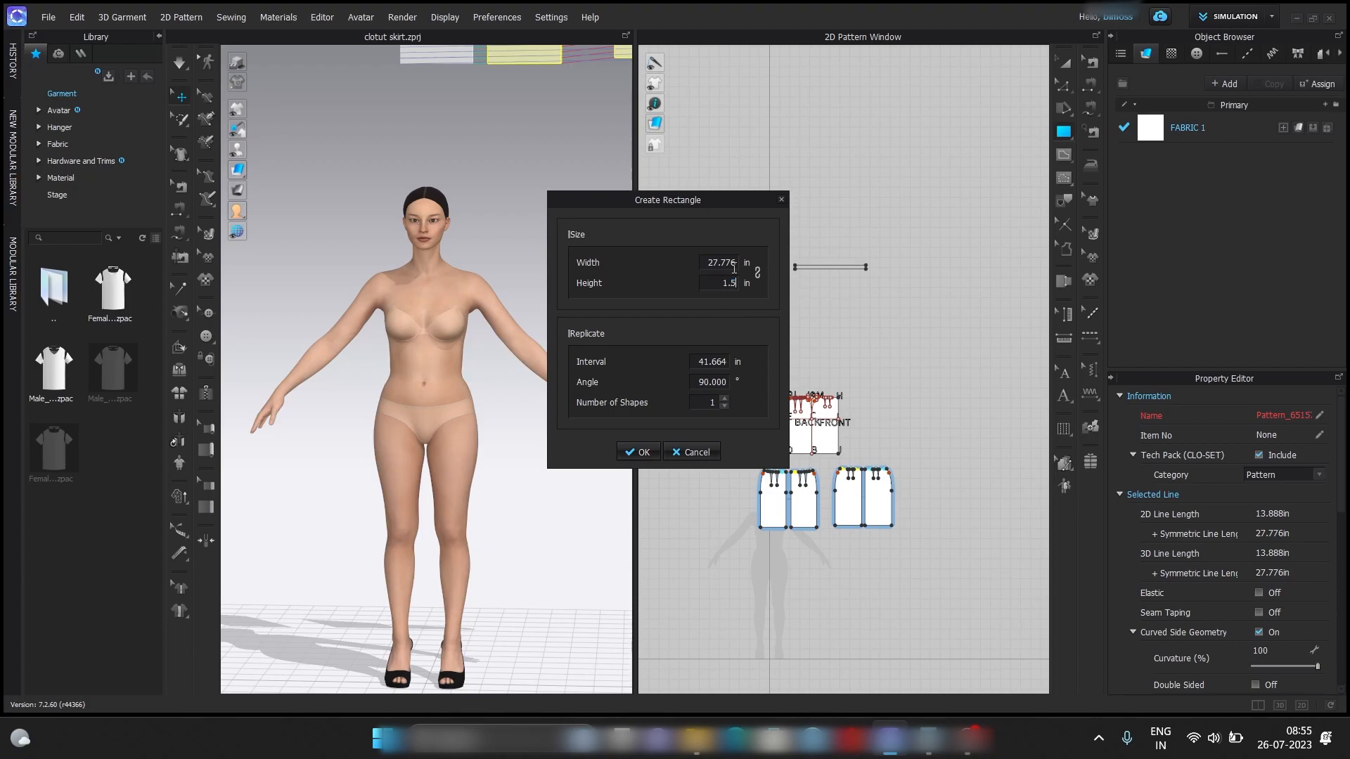
key("Return")
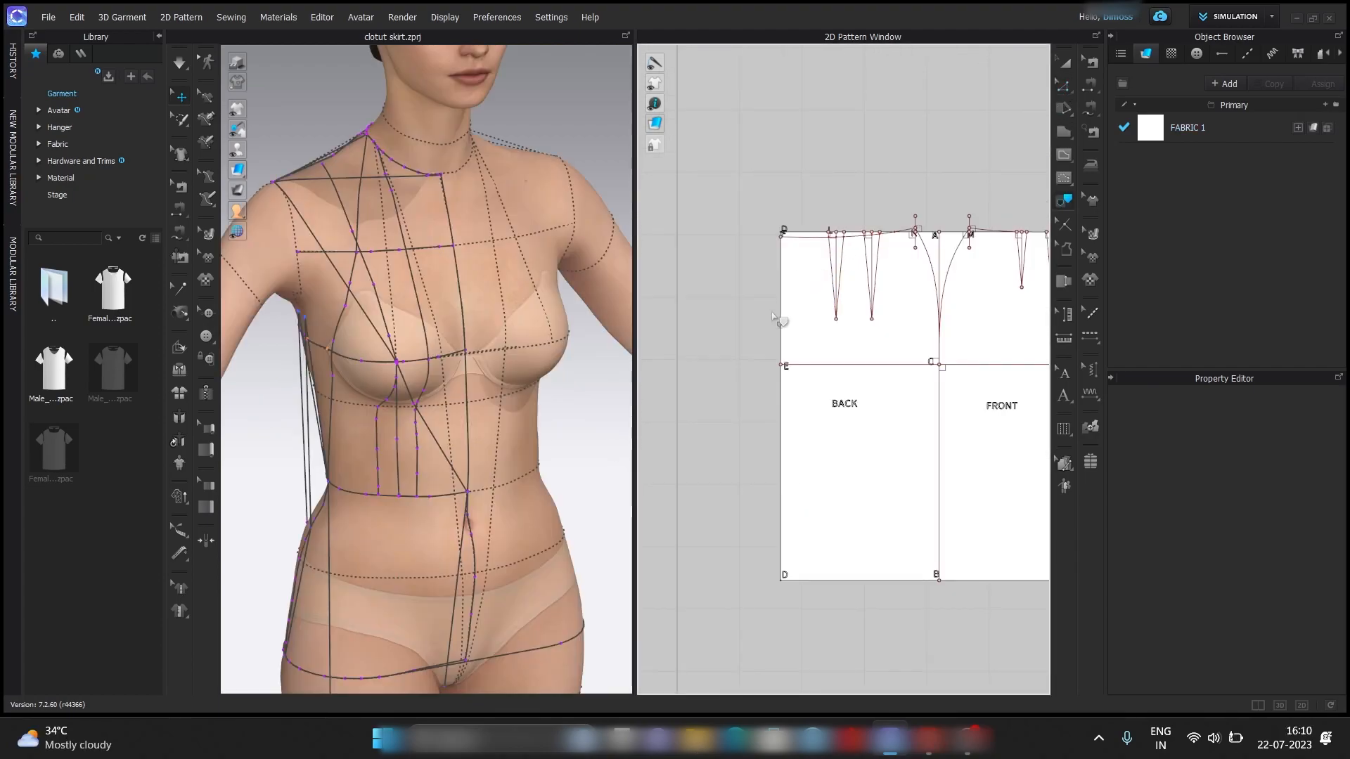
Trace the back outline, including the waist curve, both darts, side seam and hem, as a pattern and place it below the block.
left_click(781, 316)
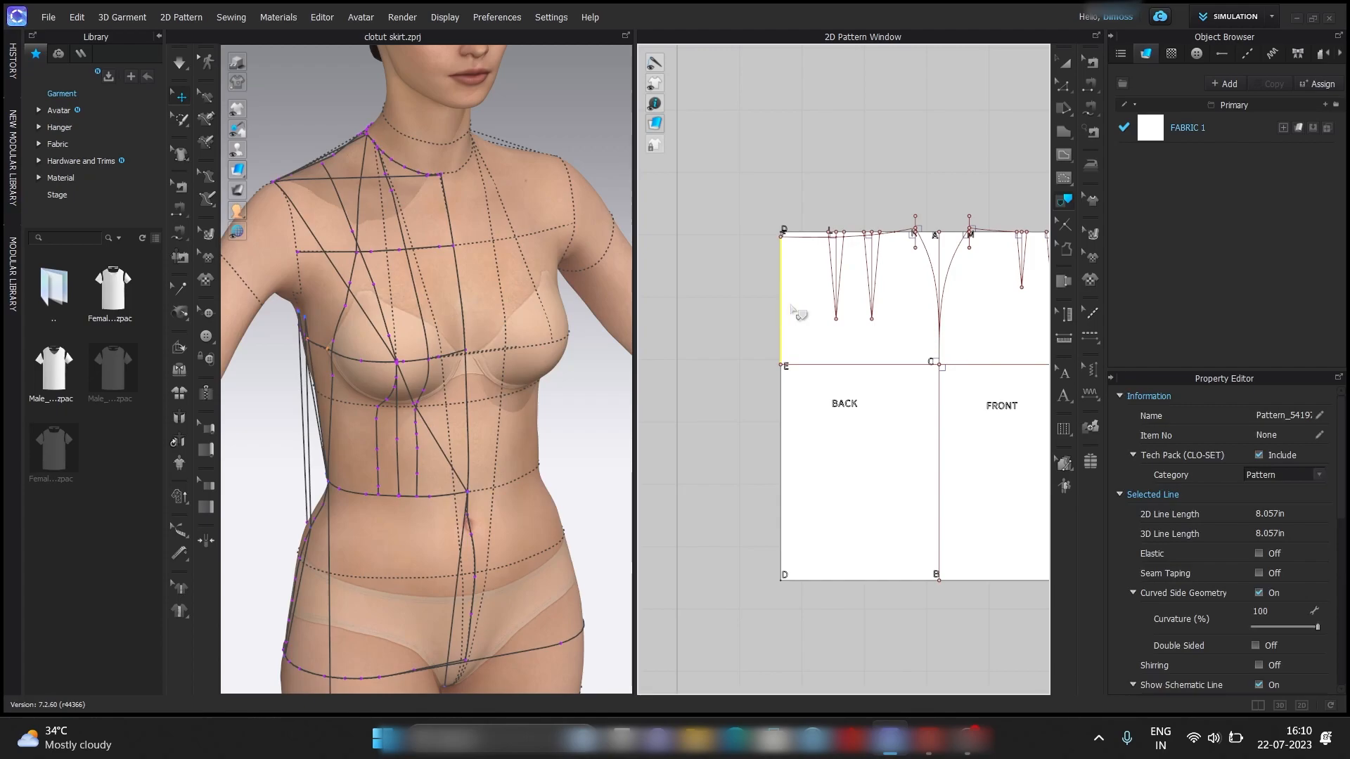
left_click(836, 282, "shift")
left_click(807, 239, "shift")
left_click(872, 267, "shift")
left_click(893, 232, "shift")
left_click(932, 268, "shift")
left_click(940, 439, "shift")
left_click(904, 580, "shift")
left_click(782, 511, "shift")
right_click(781, 507)
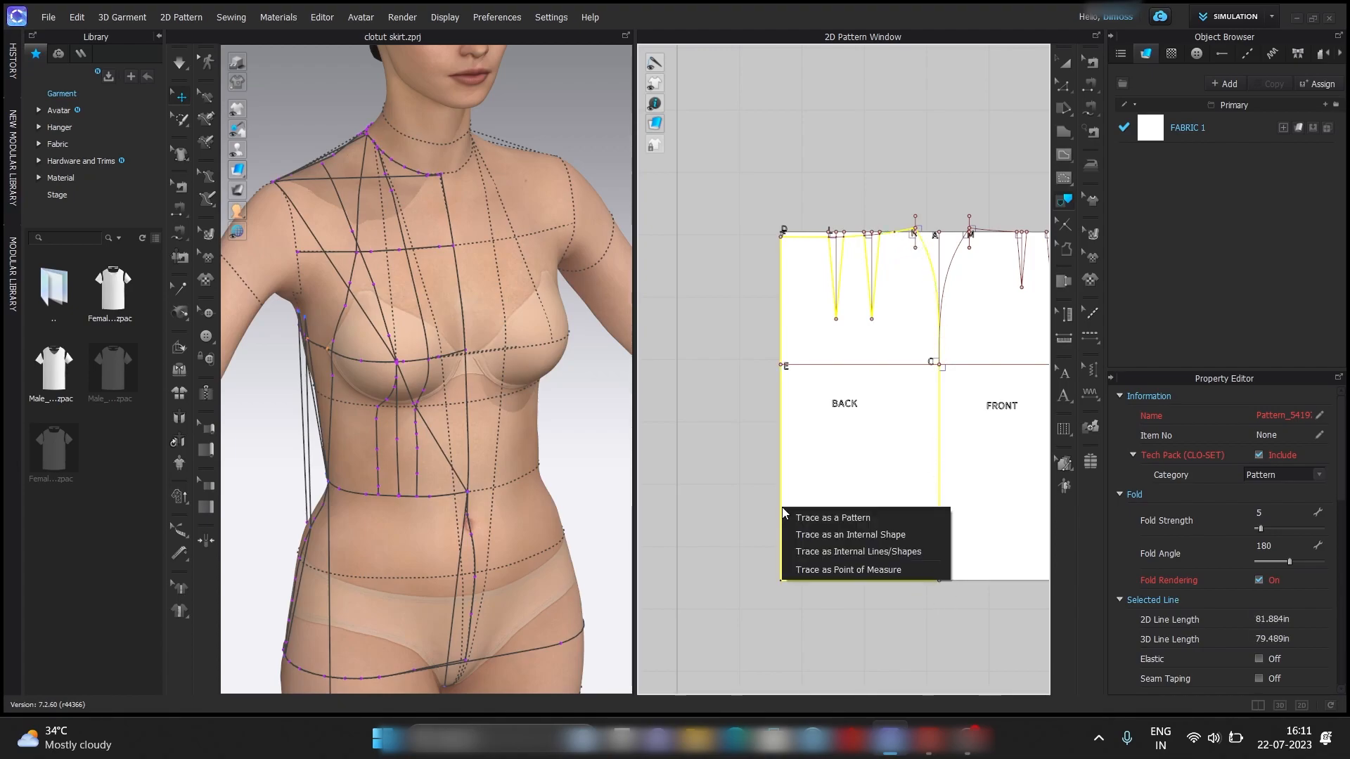
left_click(832, 516)
scroll(772, 410, "down", 3)
scroll(779, 390, "down", 2)
left_click(815, 580)
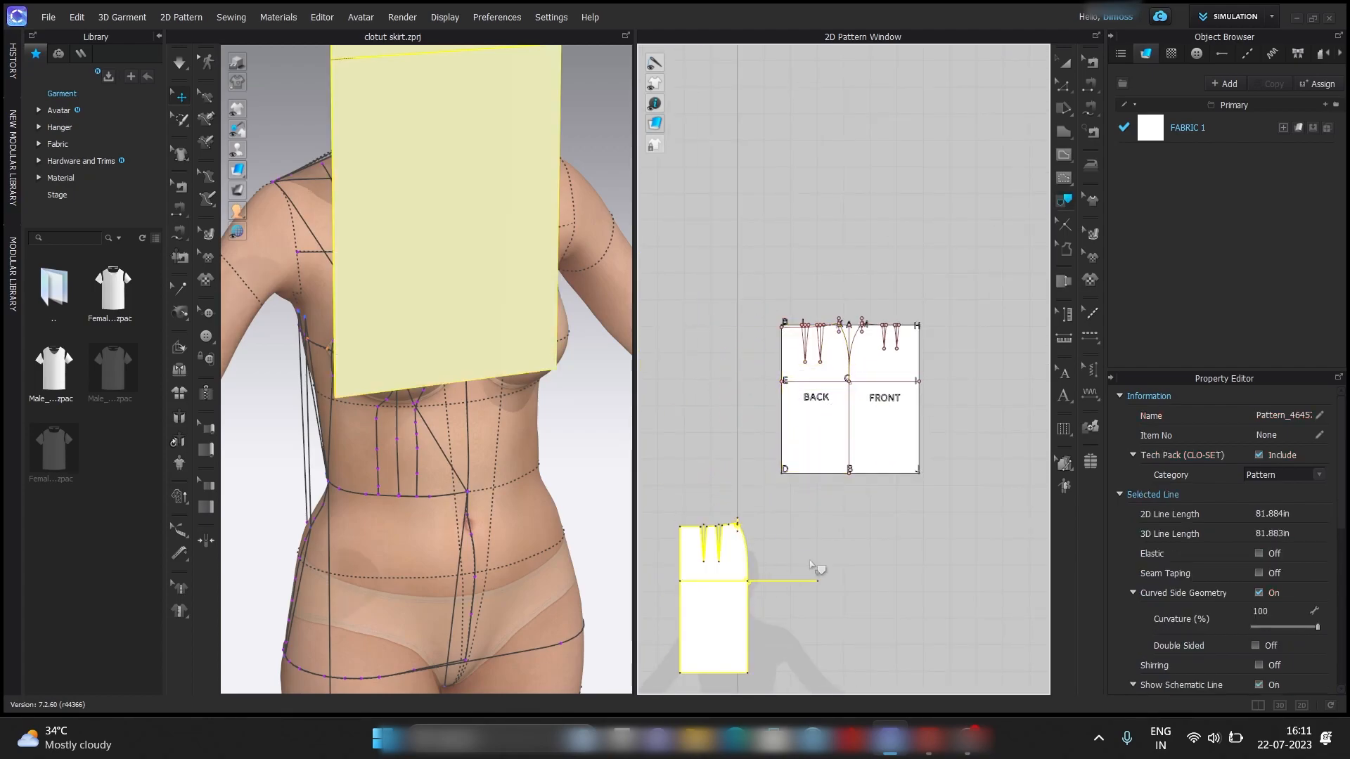
Select the front outline for tracing: centre front, hem, side seam, curved waistline and the legs of the dart nearer M.
left_click(920, 427)
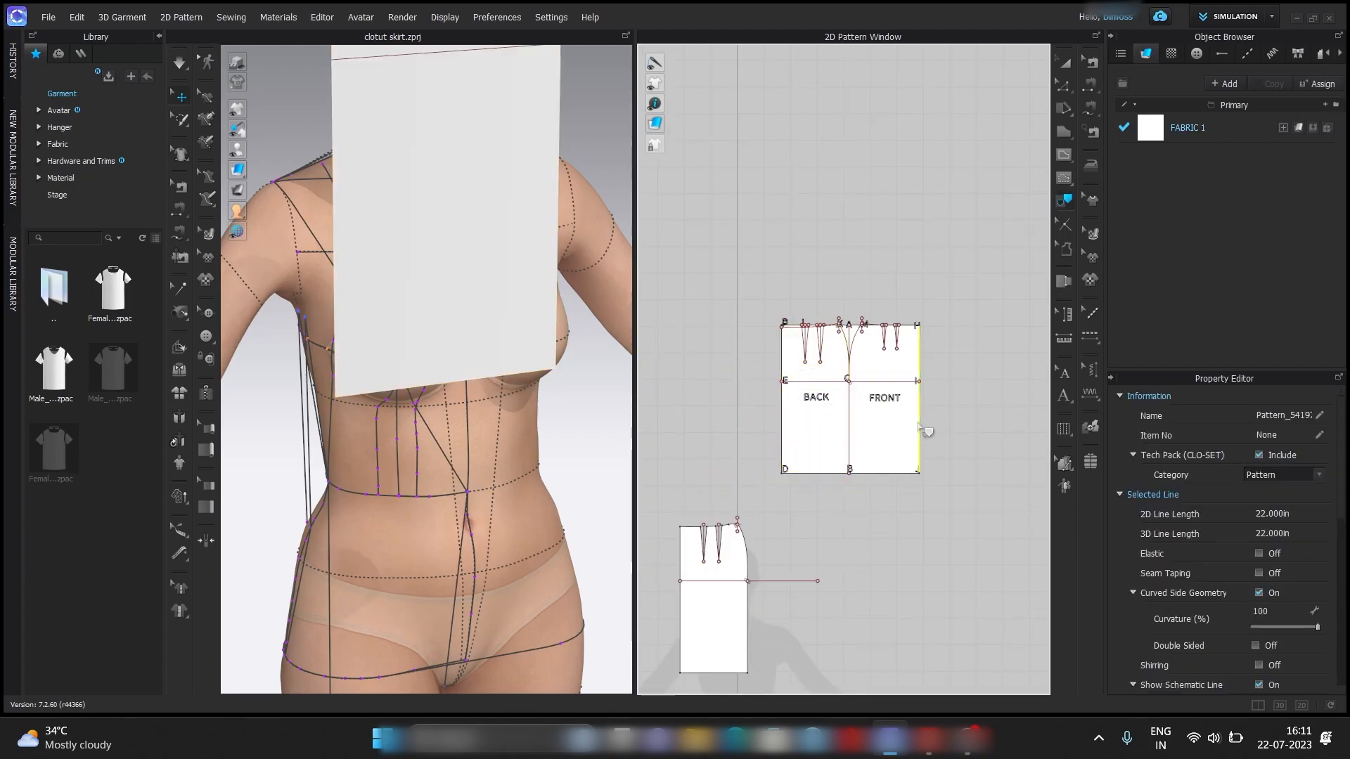
left_click(851, 446, "shift")
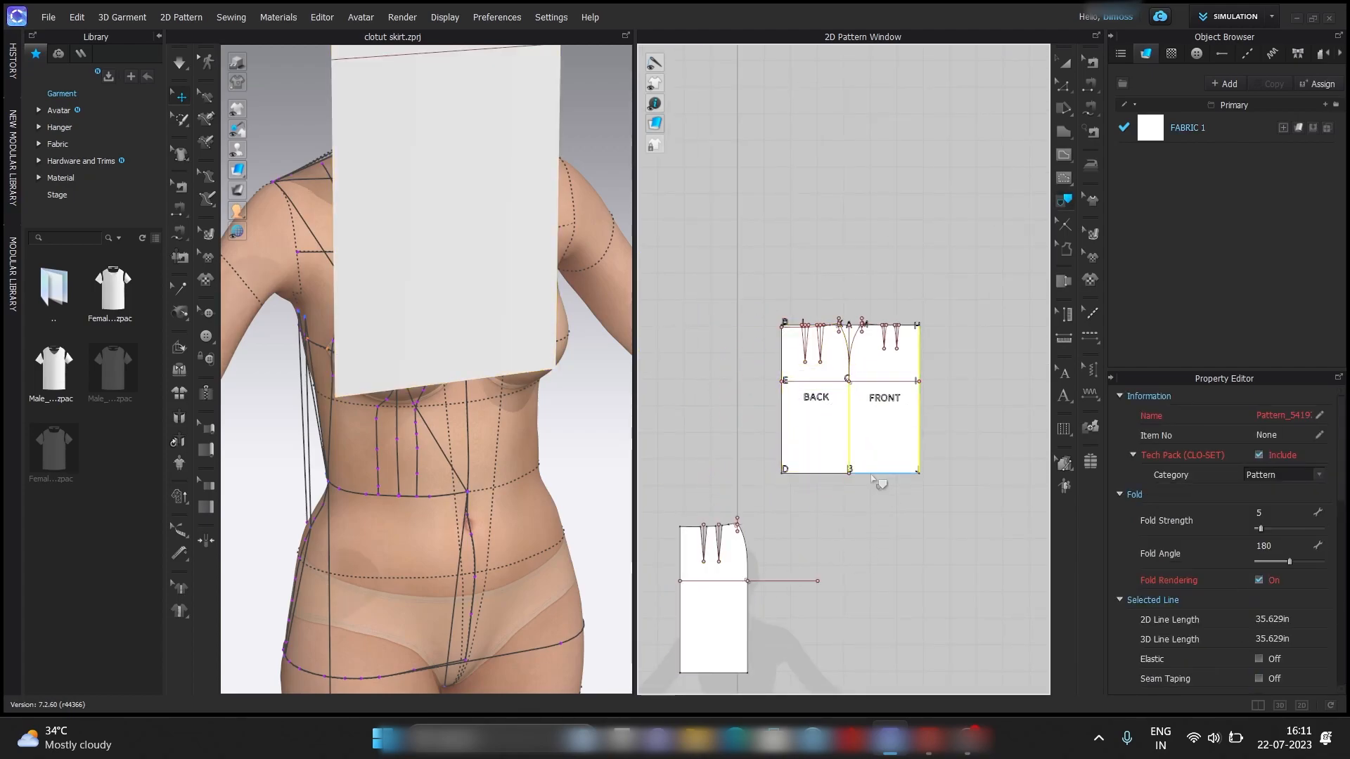
left_click(859, 349, "shift")
scroll(861, 353, "up", 3)
left_click(885, 364, "shift")
left_click(893, 363, "shift")
left_click(912, 339, "shift")
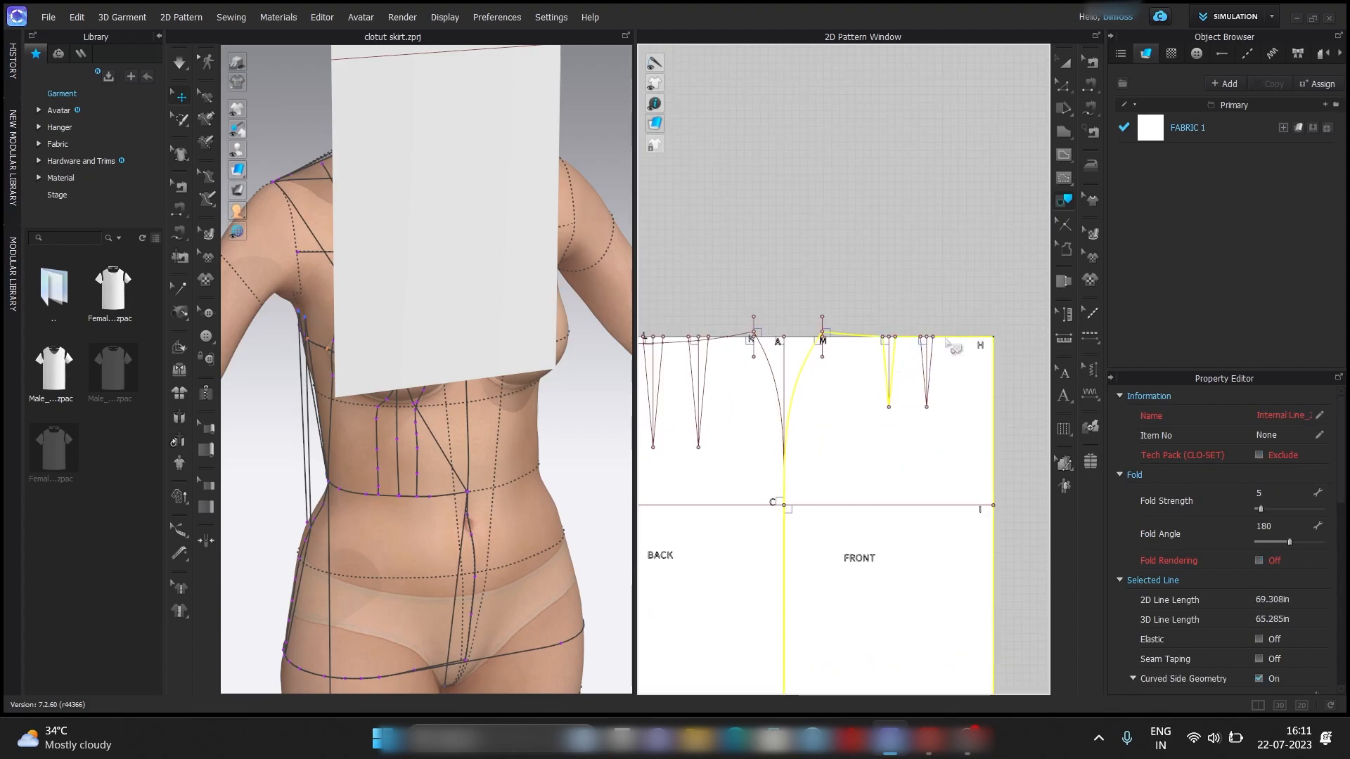
right_click(993, 392)
left_click(1002, 399)
scroll(963, 302, "down", 3)
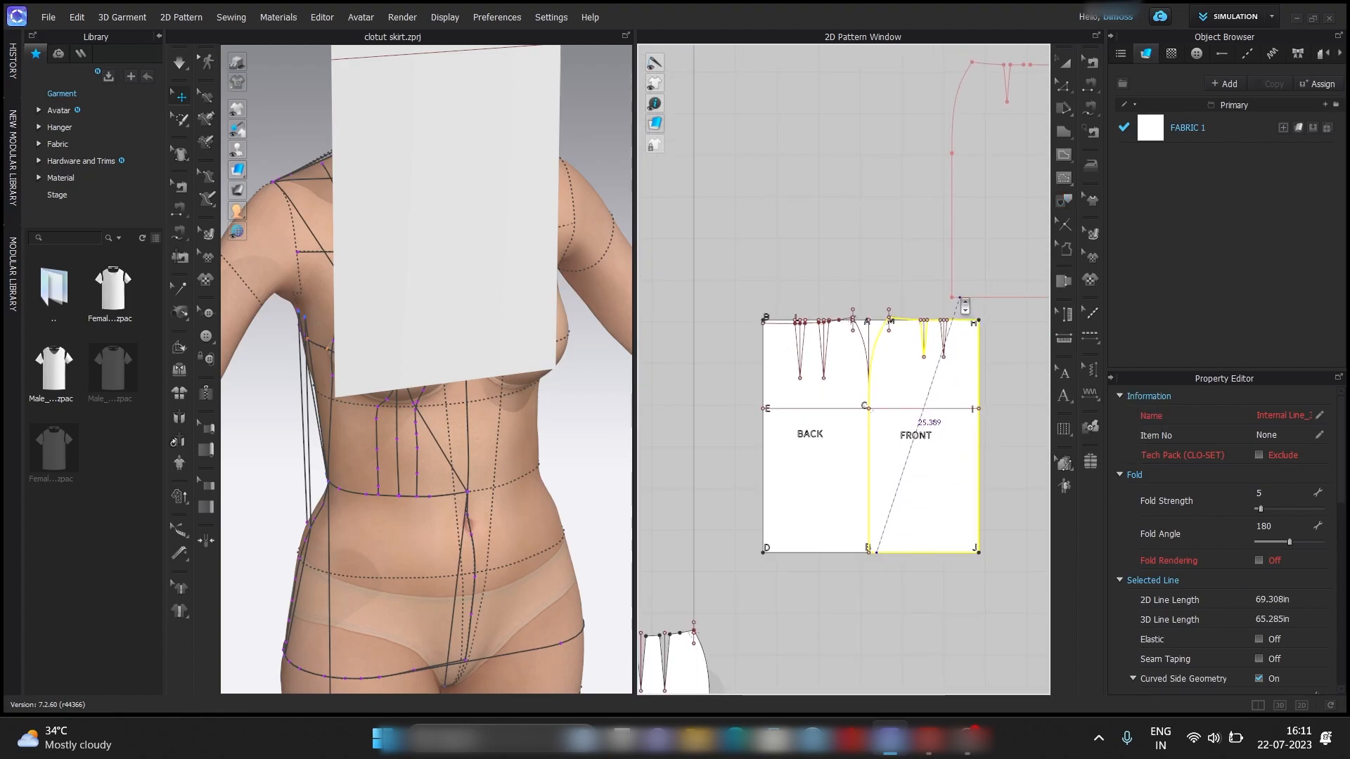
Add the legs of the dart nearer H to the selection, trace the front as a pattern and place it beside the back piece.
scroll(949, 348, "up", 5)
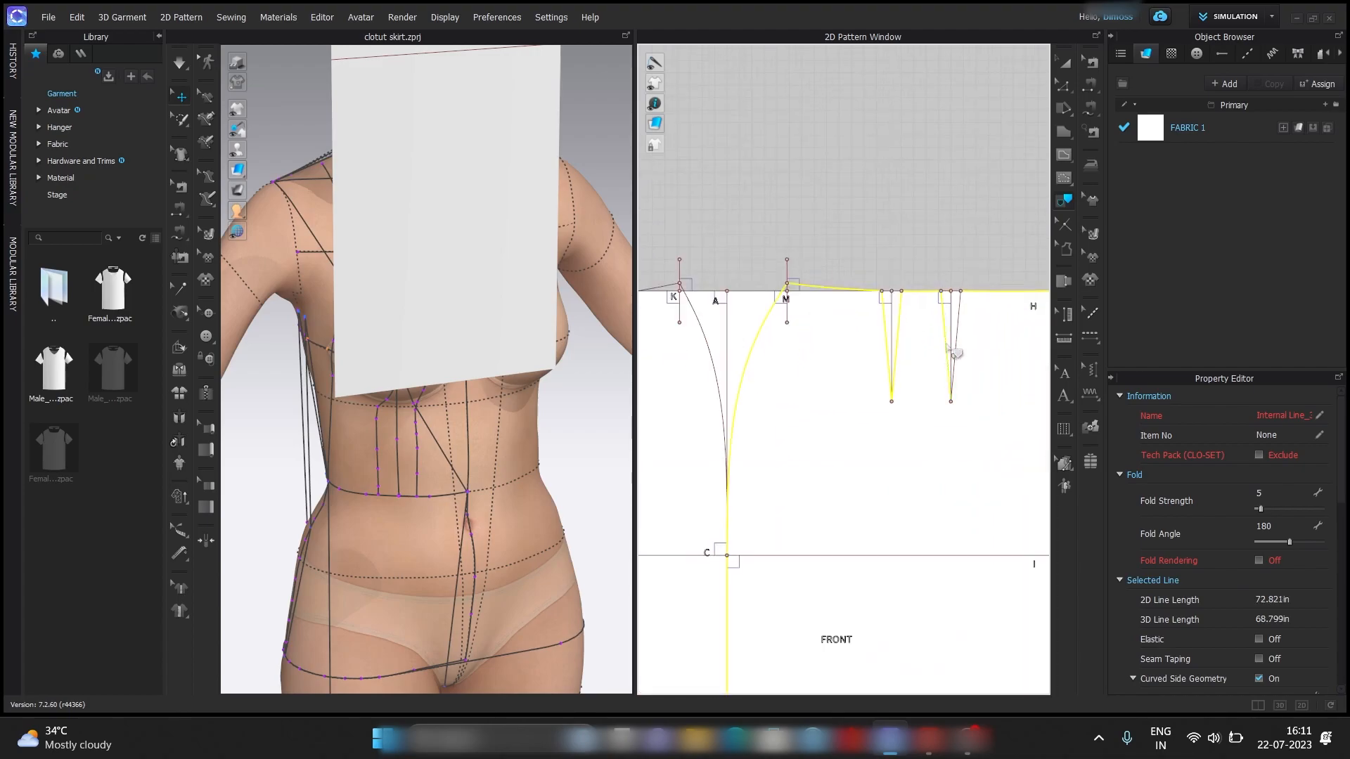
right_click(965, 357)
left_click(974, 364)
scroll(973, 361, "down", 5)
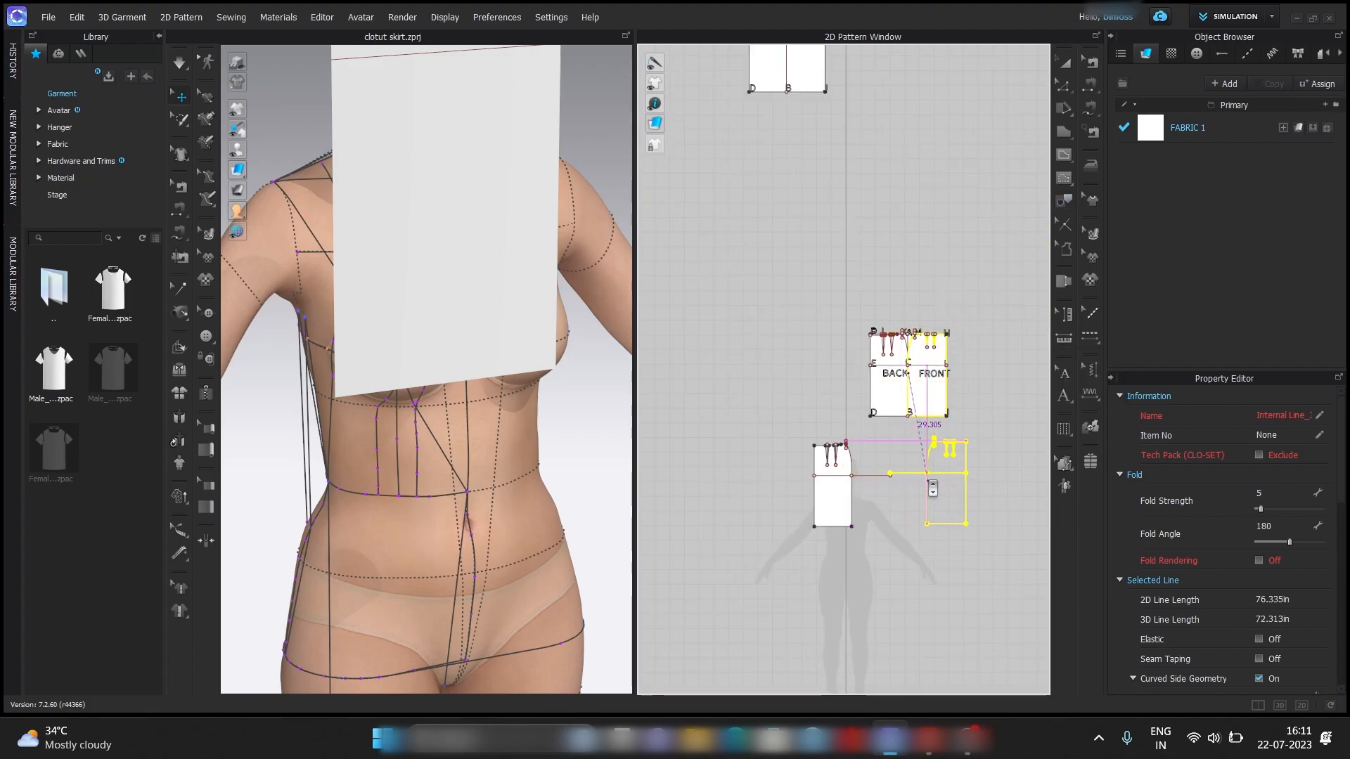
left_click(953, 472)
Lock all pattern outlines and delete the leftover baselines from the traced back and front pieces.
left_click(978, 312)
middle_click_drag(968, 383, 907, 291)
right_click(932, 281)
left_click(988, 328)
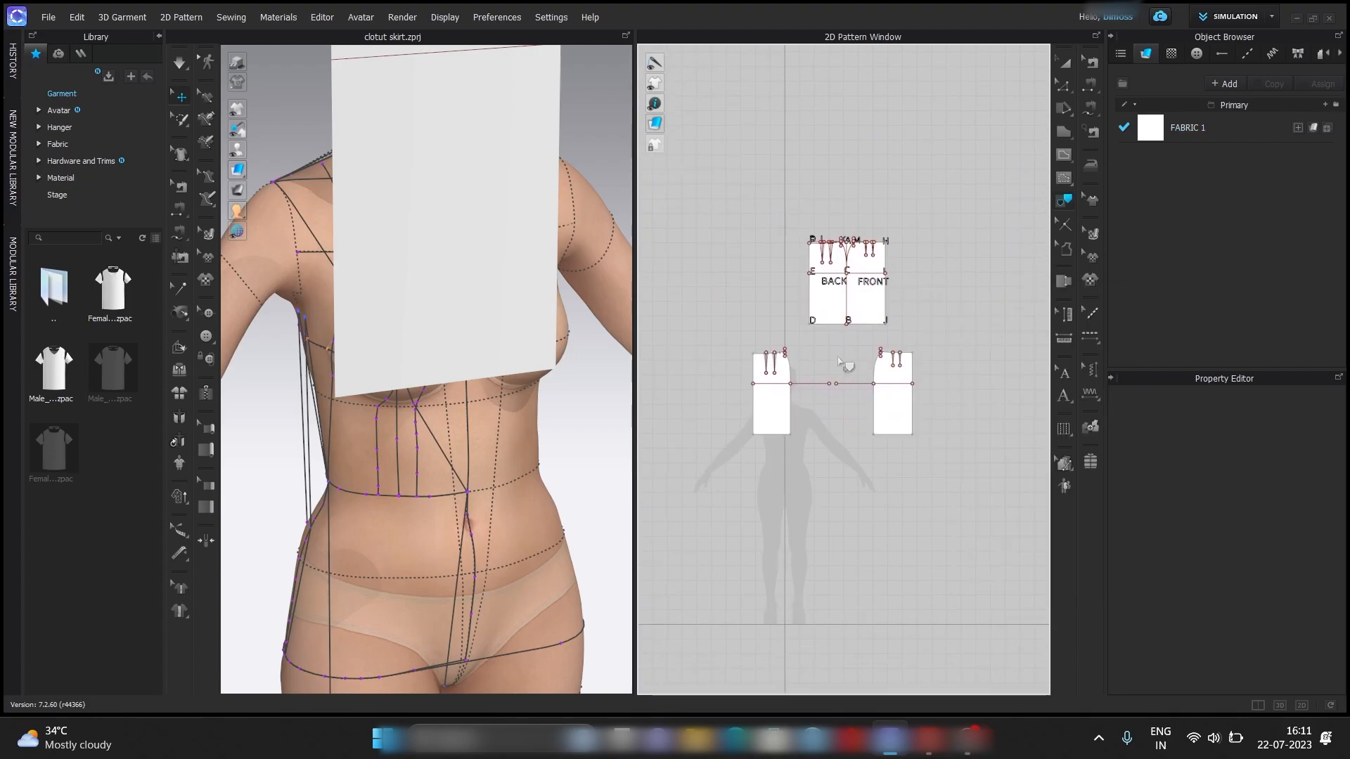
left_click_drag(756, 420, 963, 474)
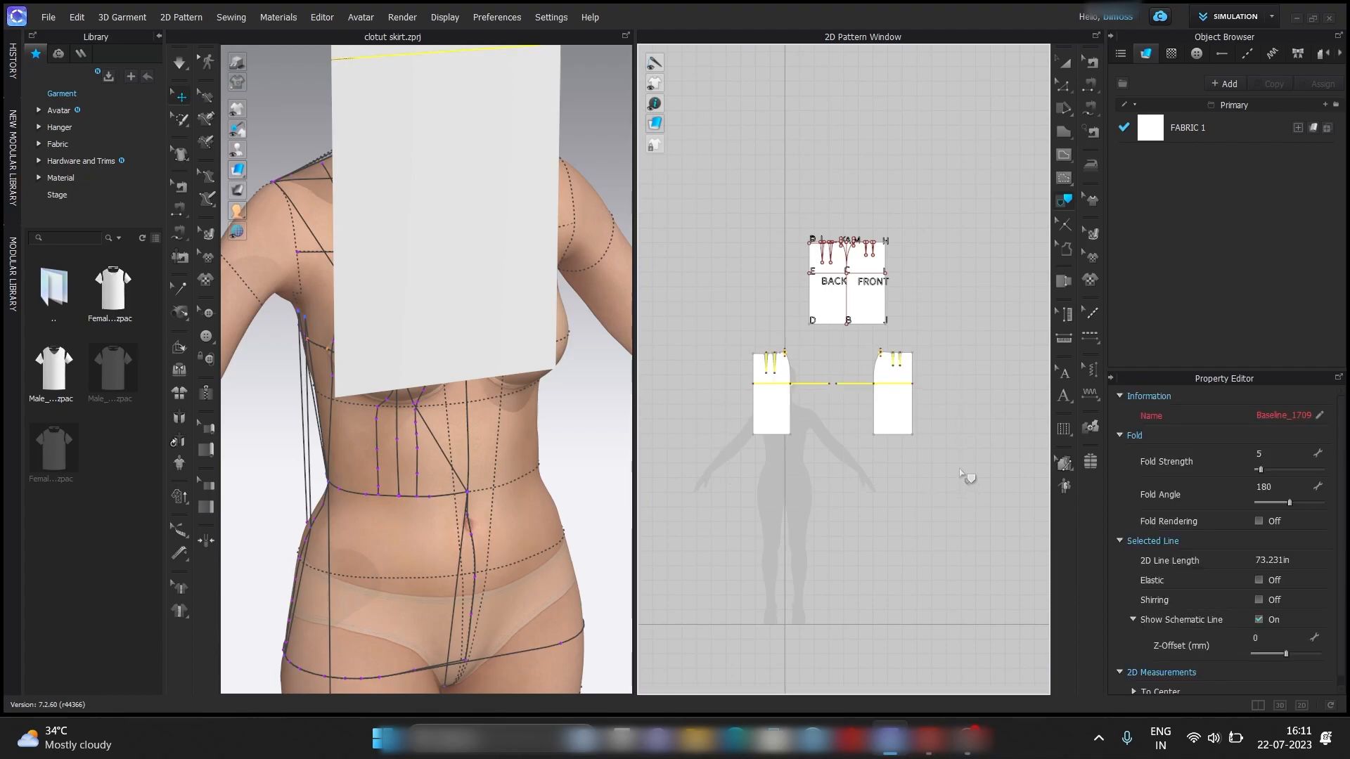
left_click(952, 458)
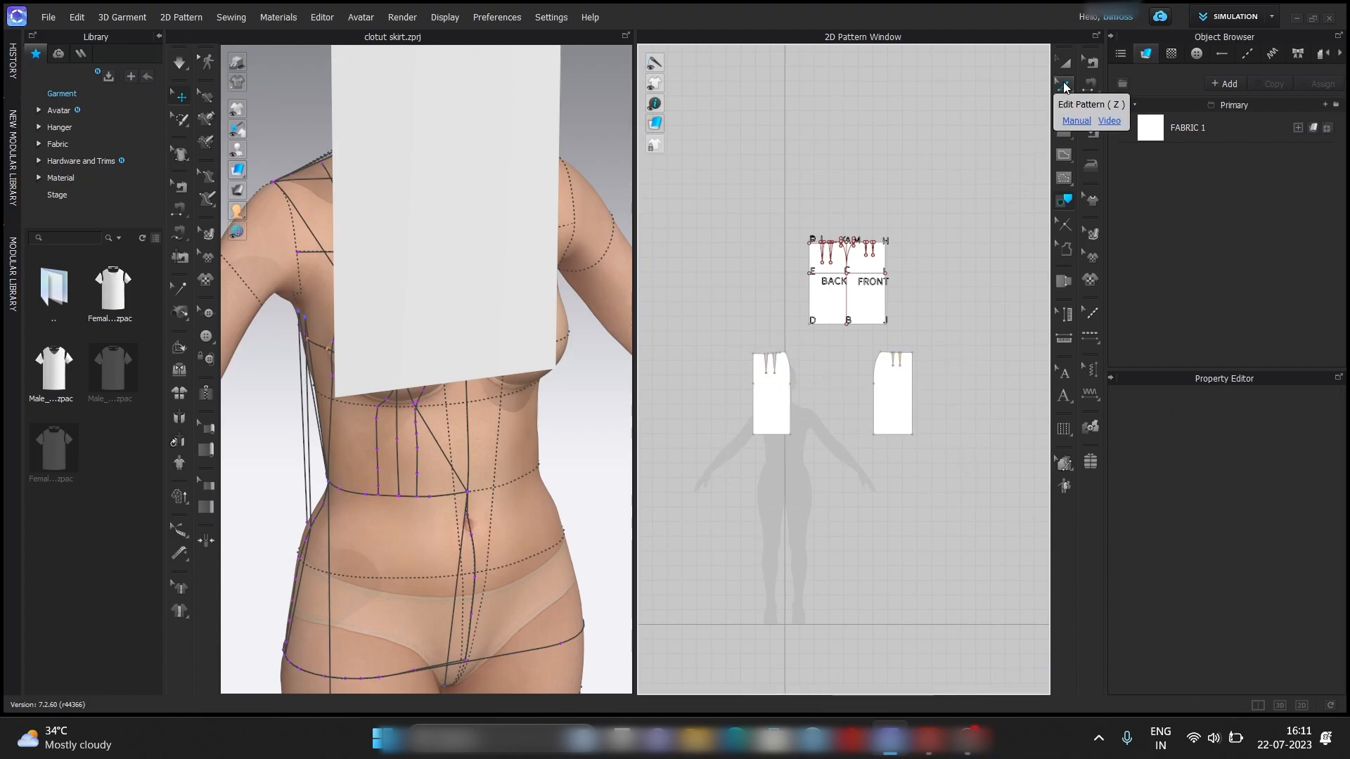
Unlock all pattern outlines and return to the Edit Pattern tool.
right_click(993, 156)
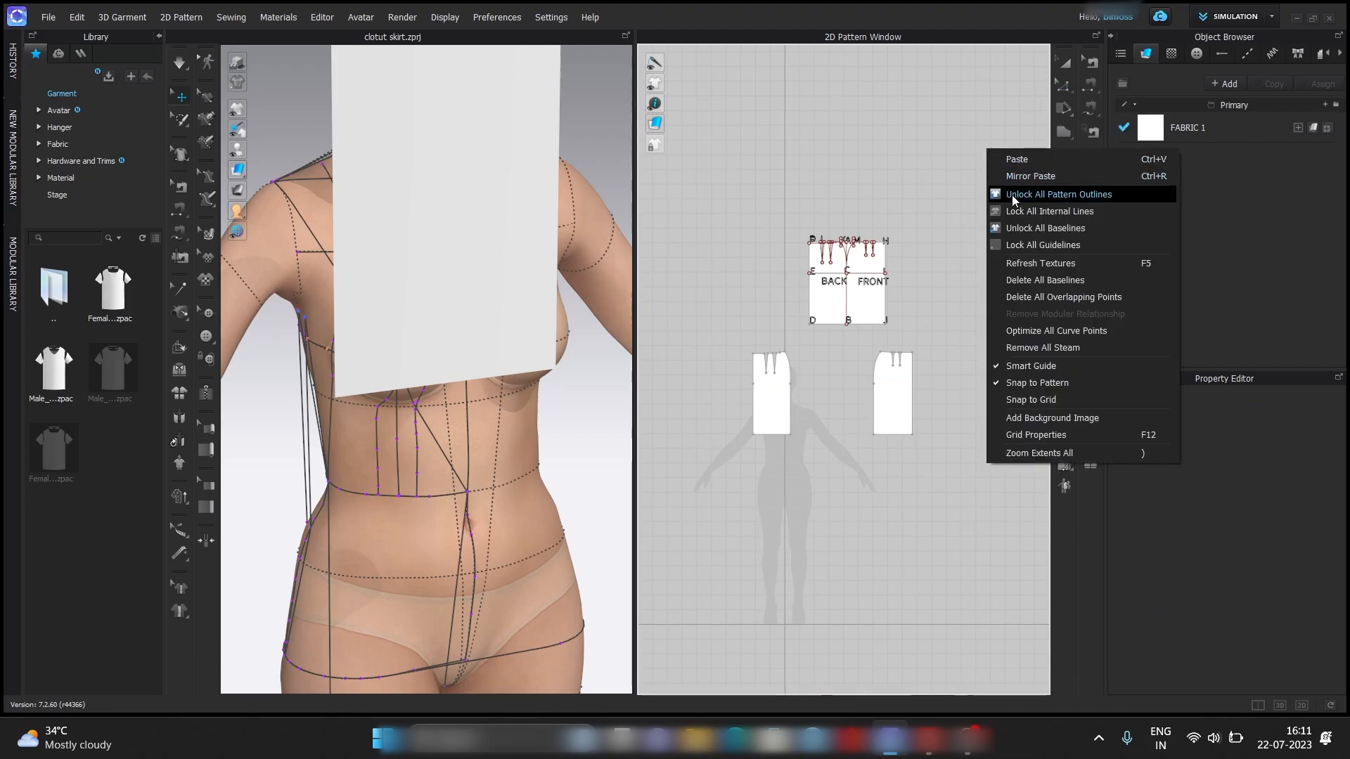
left_click(1011, 196)
left_click(1067, 90)
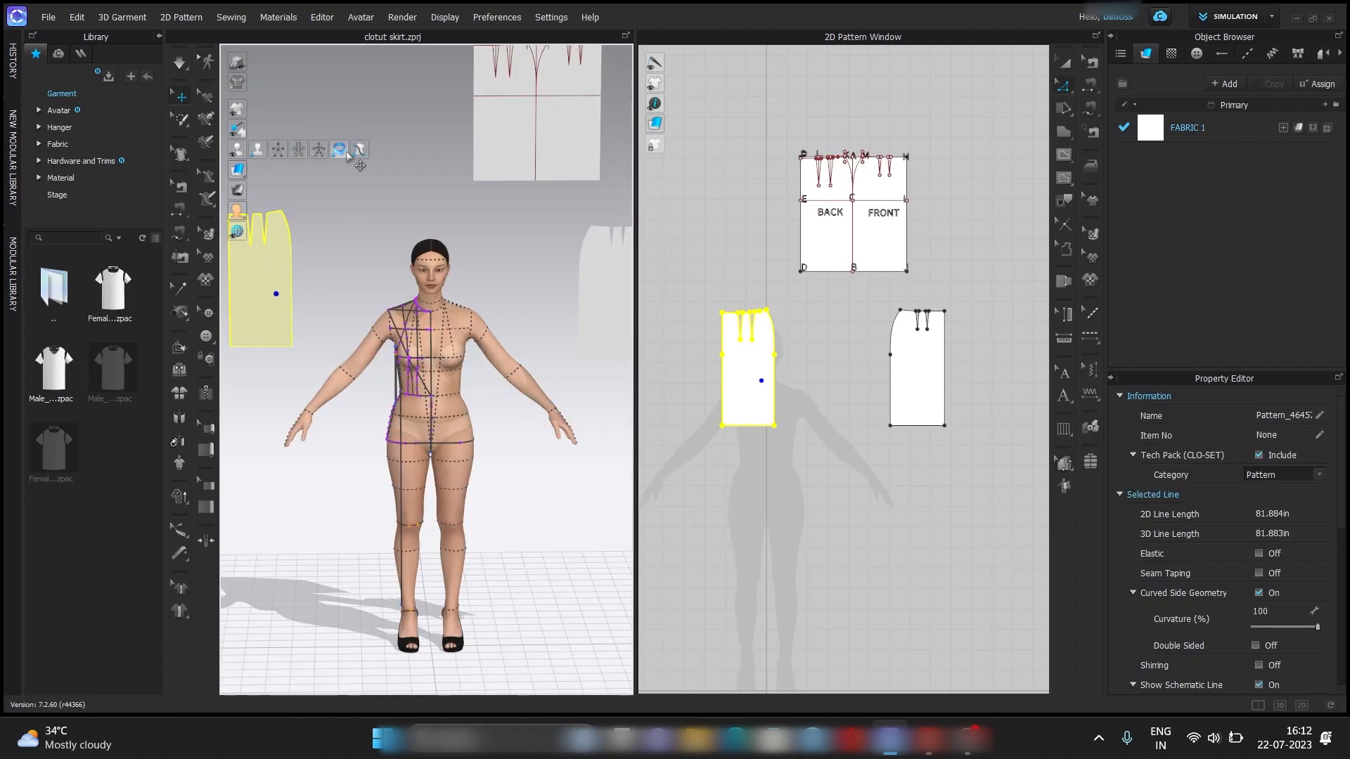
Free-sew the back piece's curved side seam to the front piece's side seam from waist to hem.
left_click(342, 150)
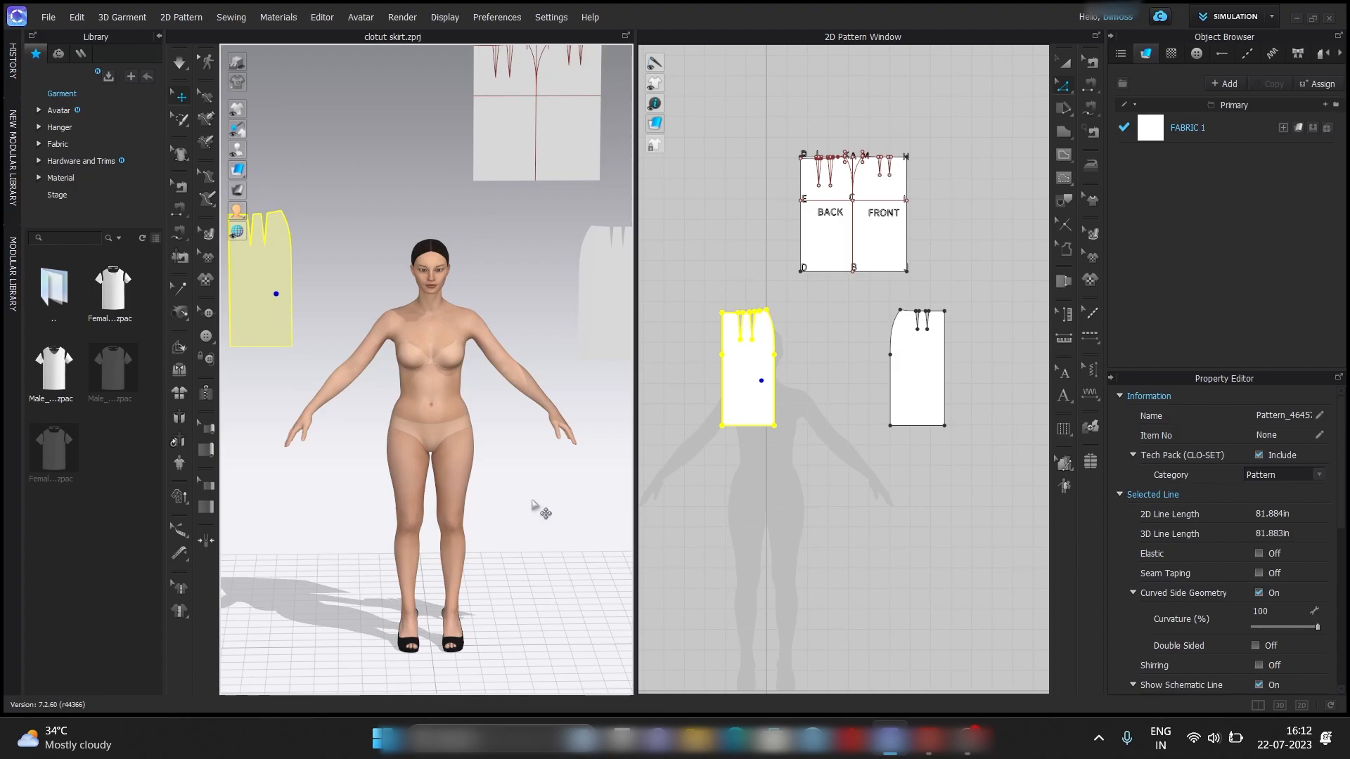
scroll(532, 503, "up", 2)
left_click(976, 270)
scroll(840, 384, "up", 3)
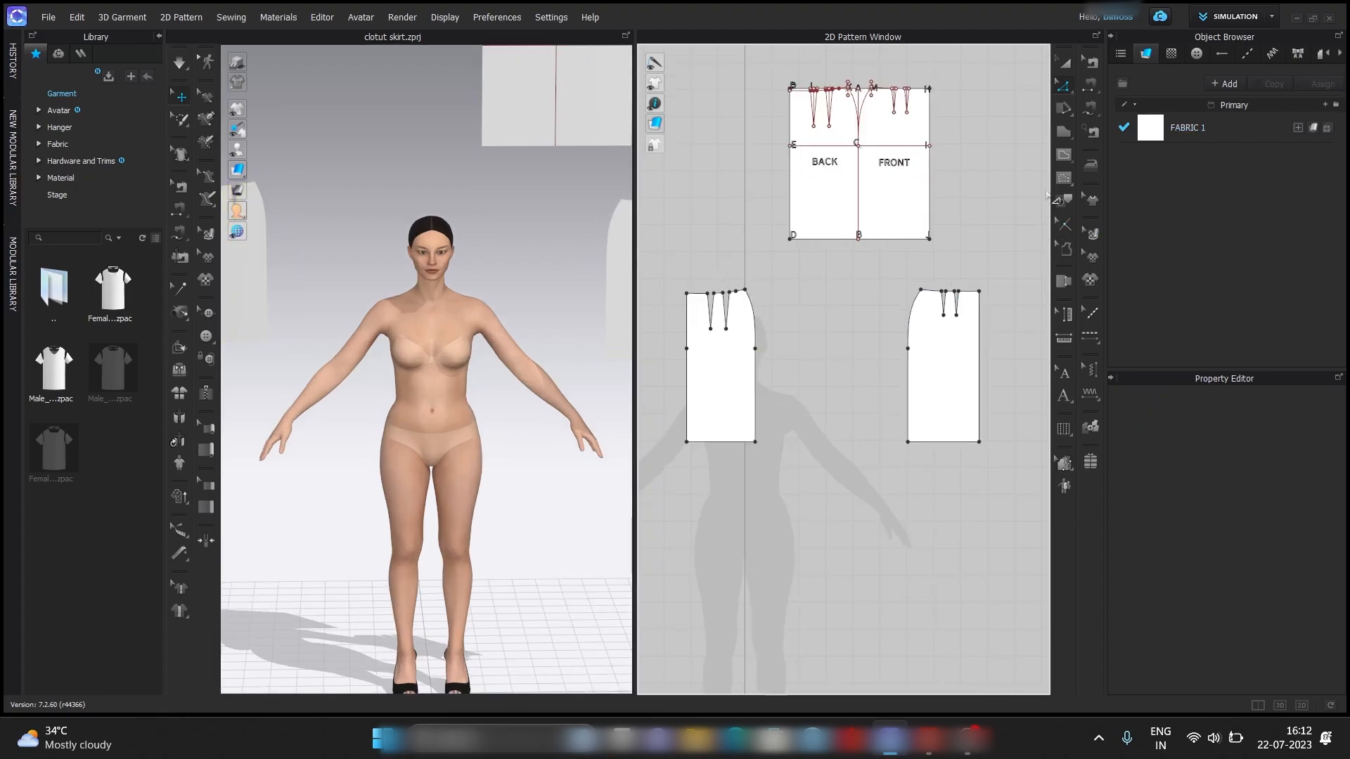
left_click(1091, 107)
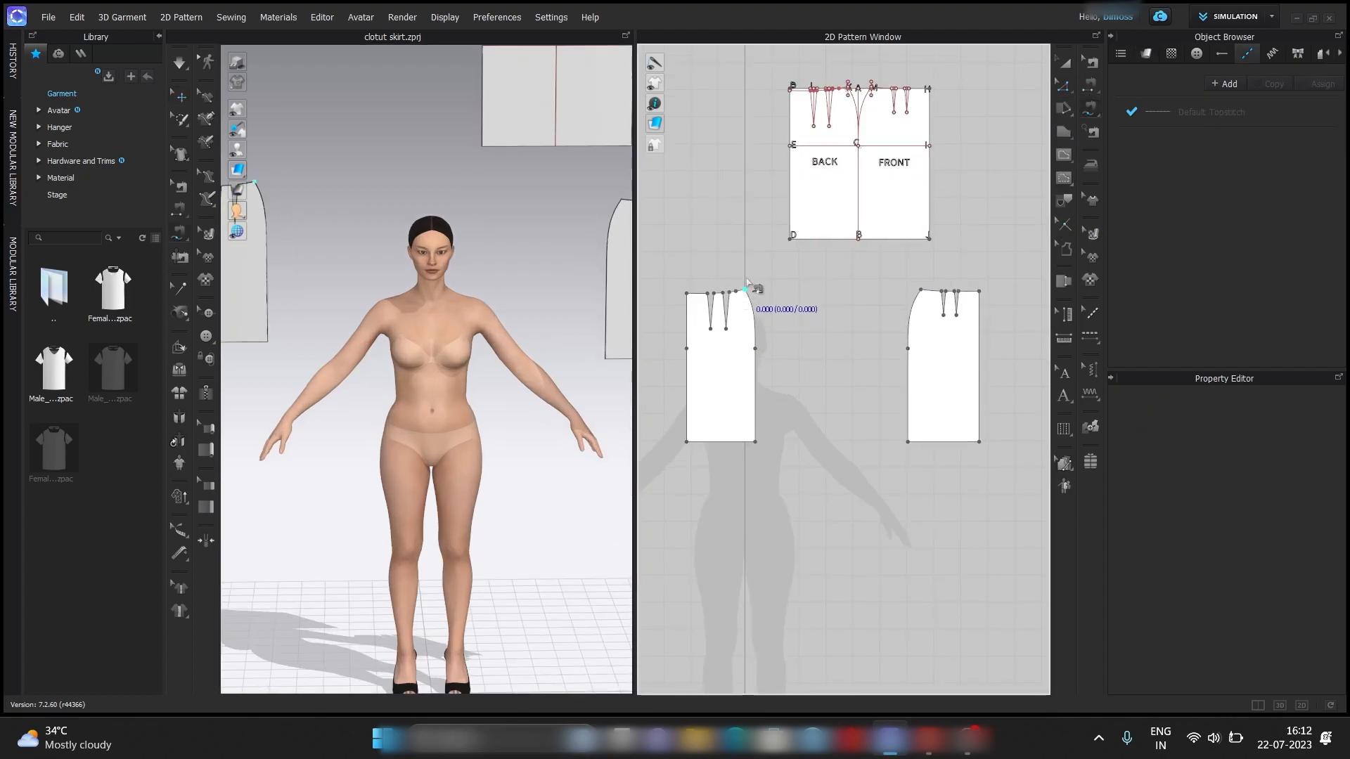
left_click(745, 290)
left_click(756, 441)
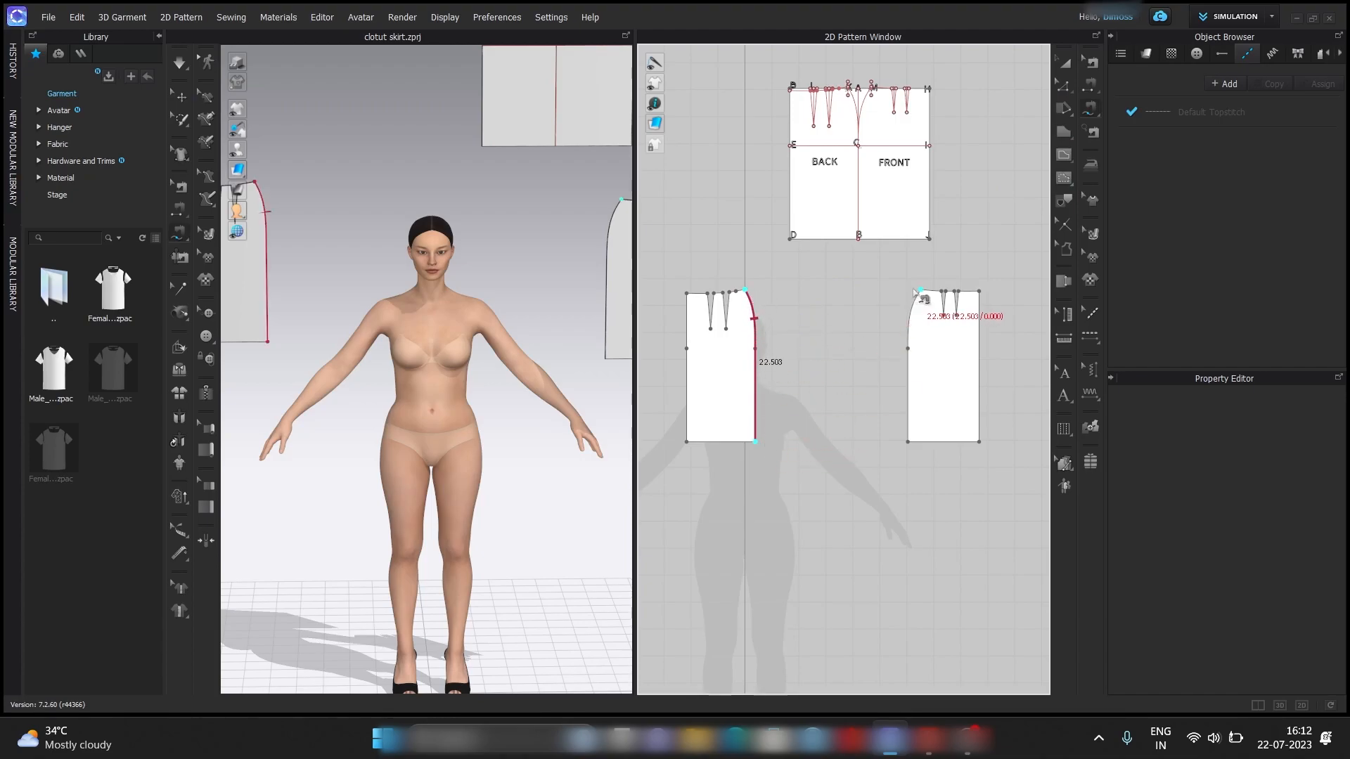
left_click(908, 441)
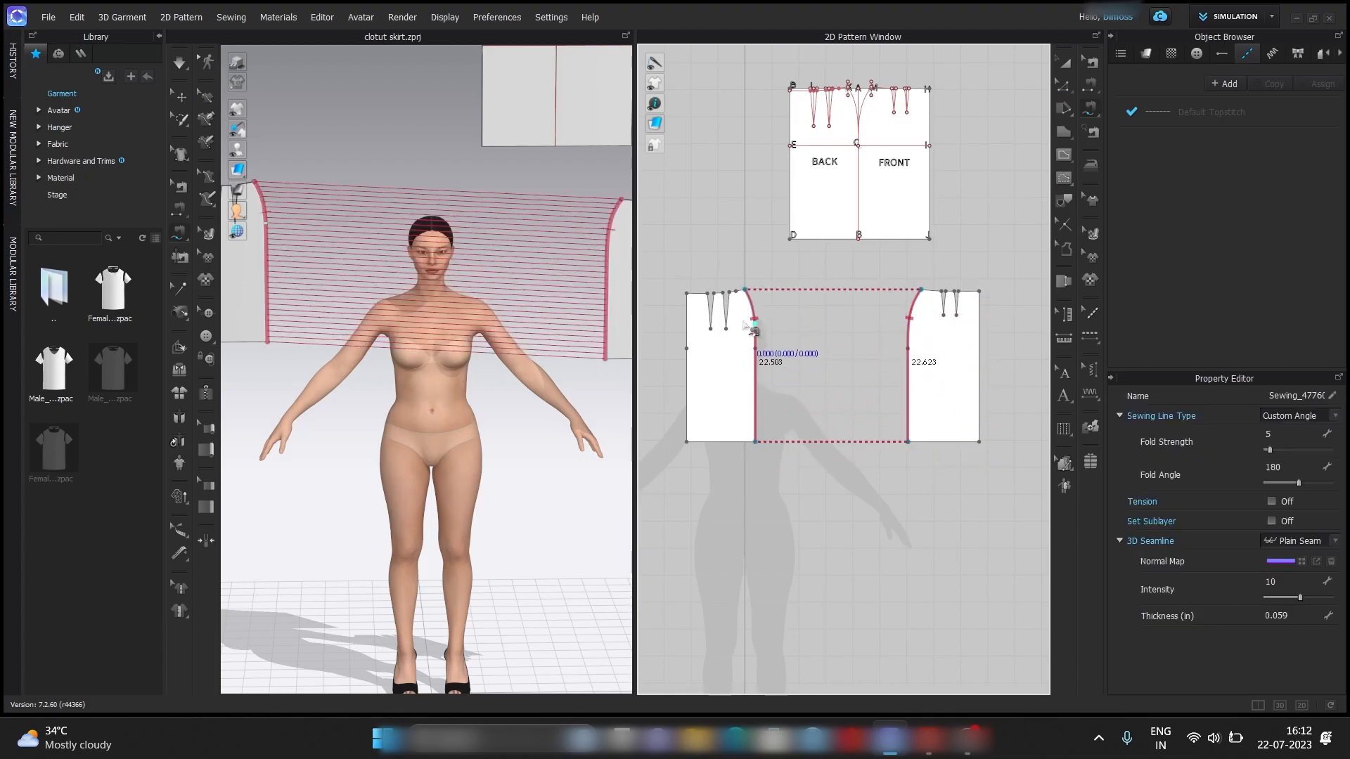
Free-sew the two legs of each back waist dart together from the waistline to the dart point.
scroll(757, 279, "down", 2)
scroll(757, 279, "up", 2)
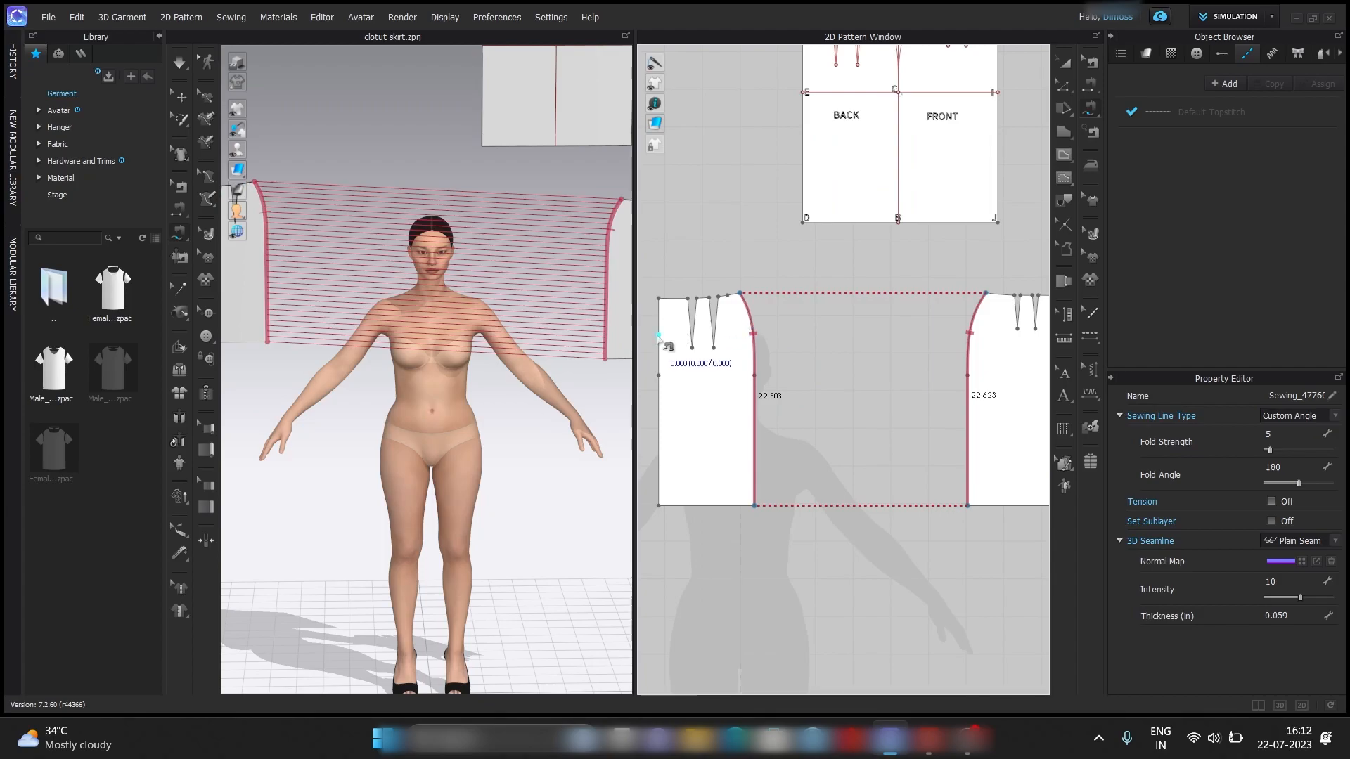
left_click(688, 300)
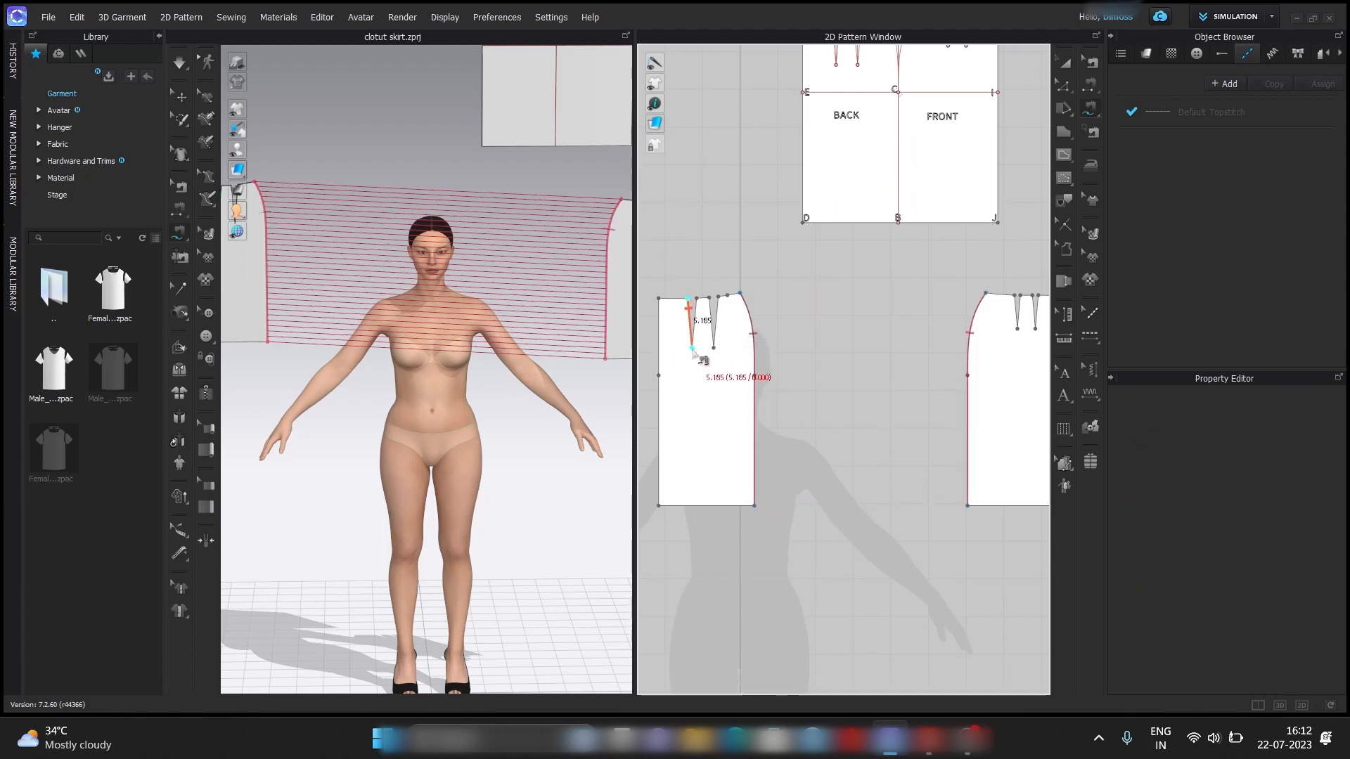
left_click(692, 348)
left_click(709, 298)
left_click(719, 298)
left_click(714, 349)
Free-sew the two legs of each front waist dart together from the waistline to the dart point.
scroll(821, 315, "down", 3)
left_click(924, 304)
scroll(938, 300, "up", 3)
left_click(902, 319)
left_click(897, 368)
left_click(922, 315)
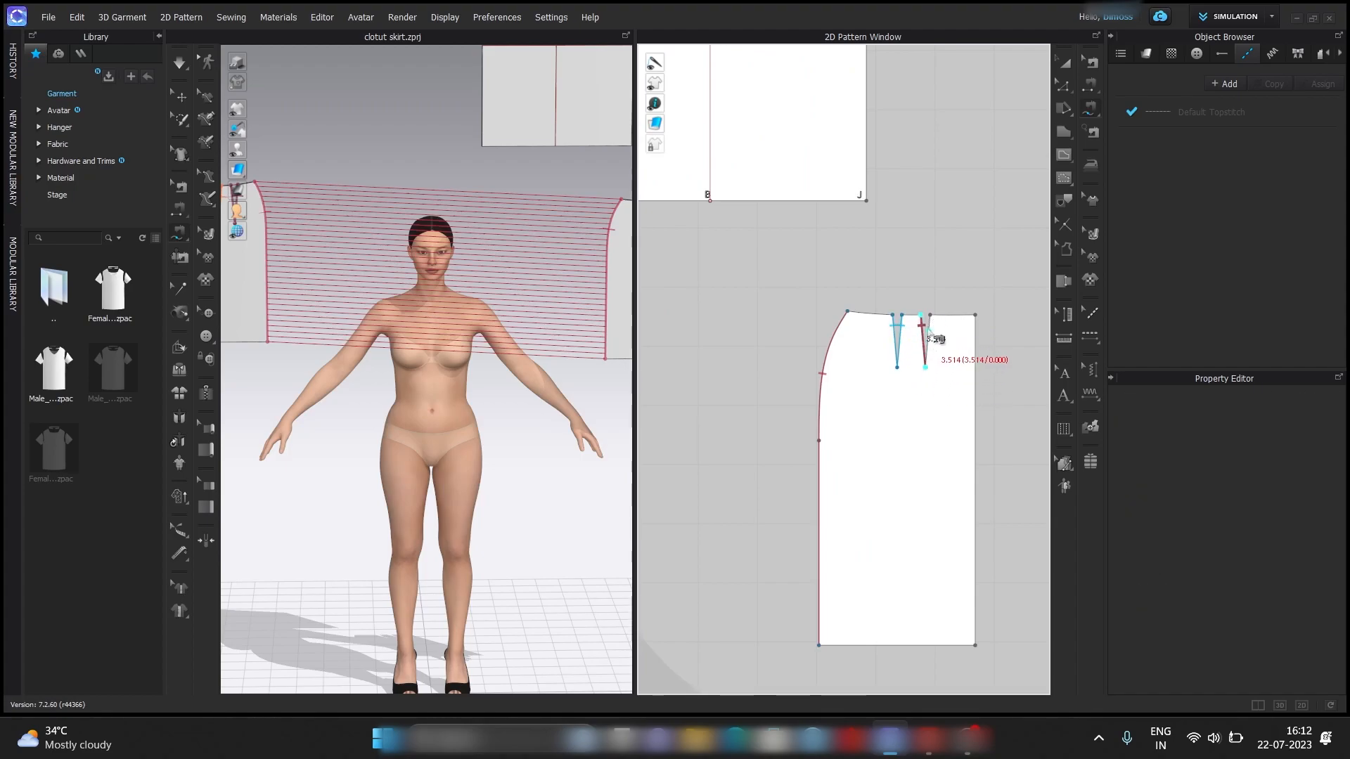
left_click(925, 366)
Free-sew the waistband's lower edge to the waistline segments between the darts on both front pieces.
scroll(946, 282, "down", 3)
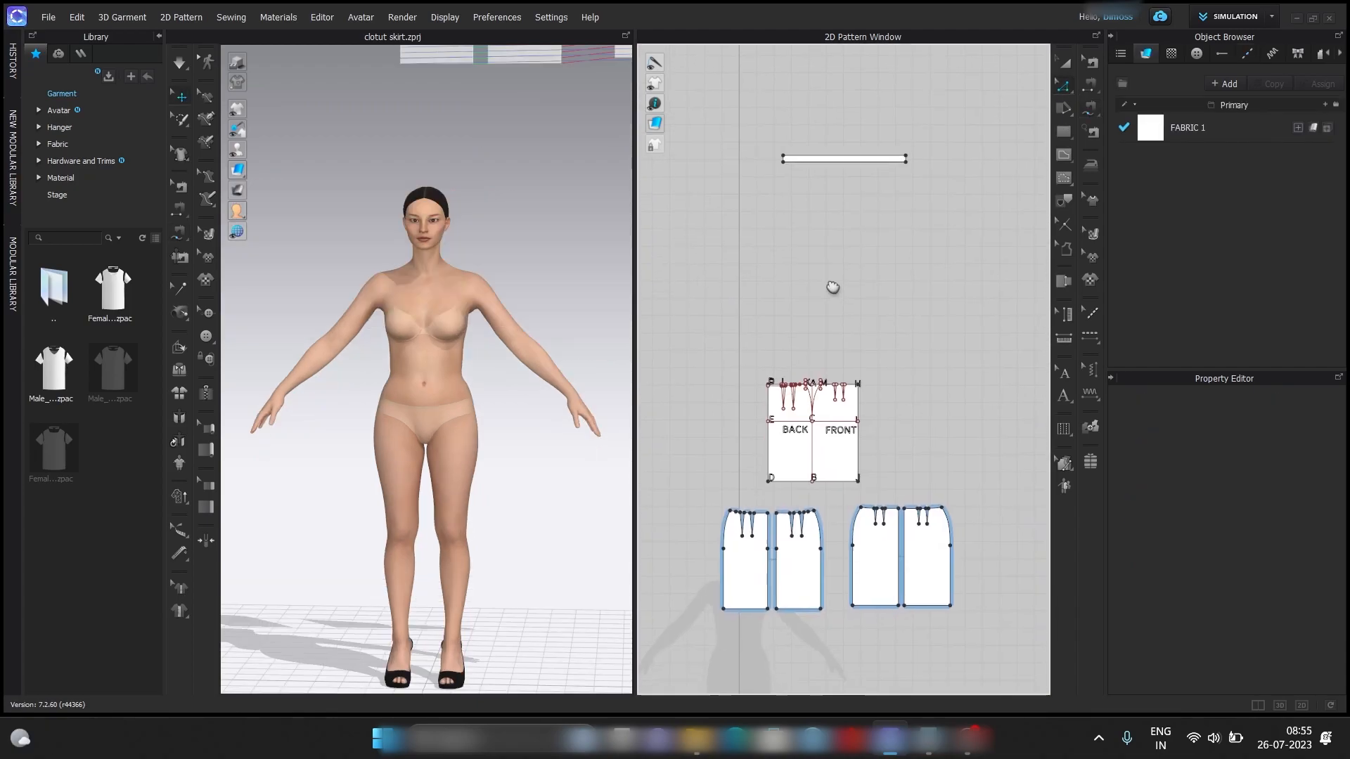
middle_click_drag(834, 288, 831, 274)
left_click(1094, 110)
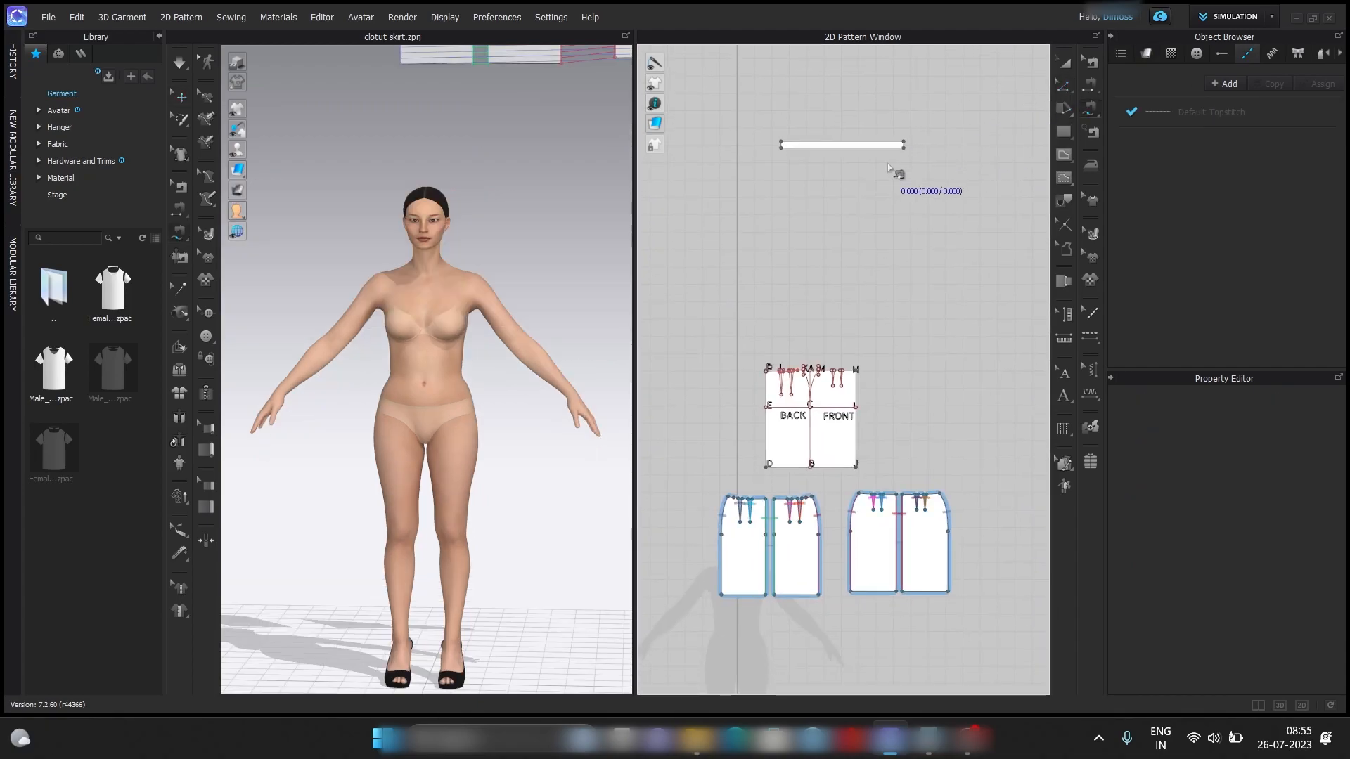
left_click(908, 156)
left_click(783, 158)
scroll(895, 502, "up", 5)
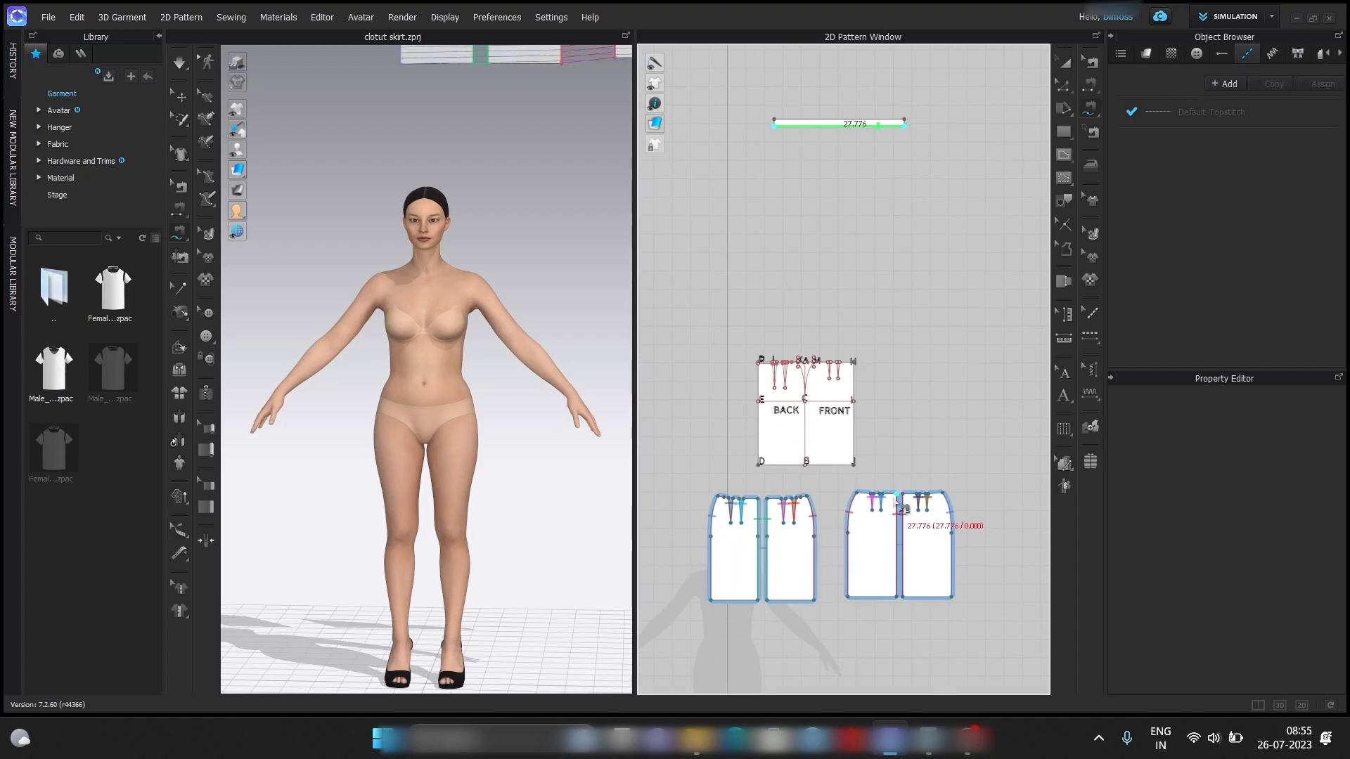
scroll(979, 488, "up", 2)
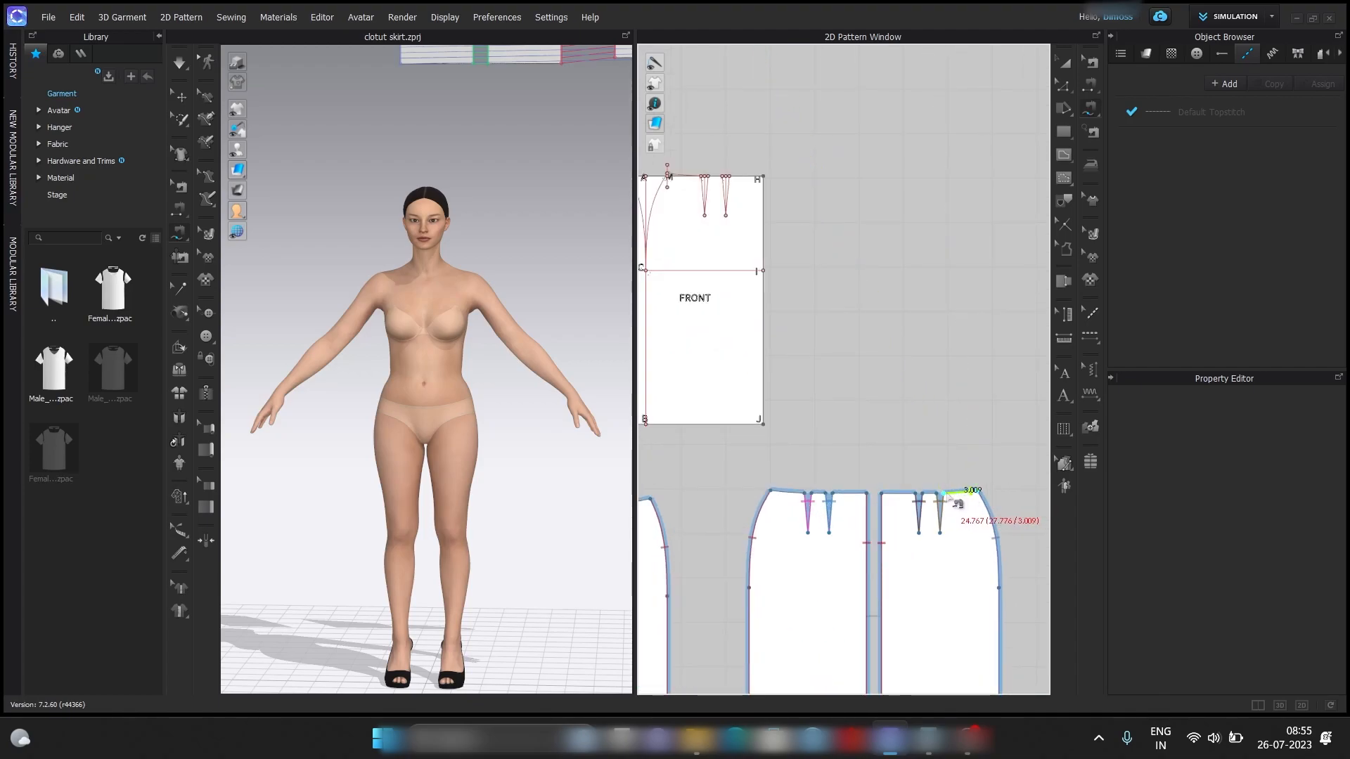
left_click(867, 496, "shift")
left_click(829, 493, "shift")
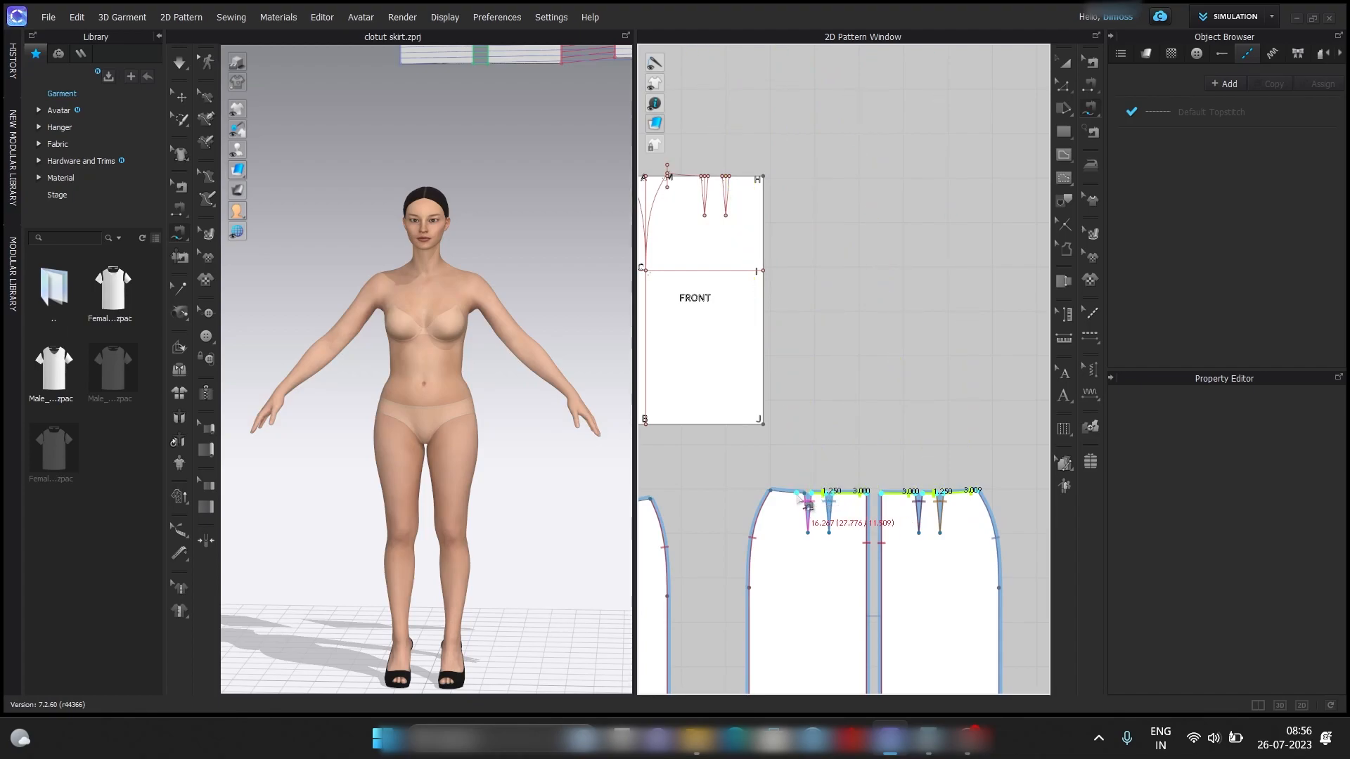
left_click(771, 492, "shift")
Continue the waistband seam across the waistline segments of both back pieces, skipping the darts, and complete it.
middle_click_drag(808, 493, 1016, 467)
middle_click_drag(879, 485, 937, 467)
left_click(915, 456, "shift")
left_click(889, 459, "shift")
left_click(856, 462, "shift")
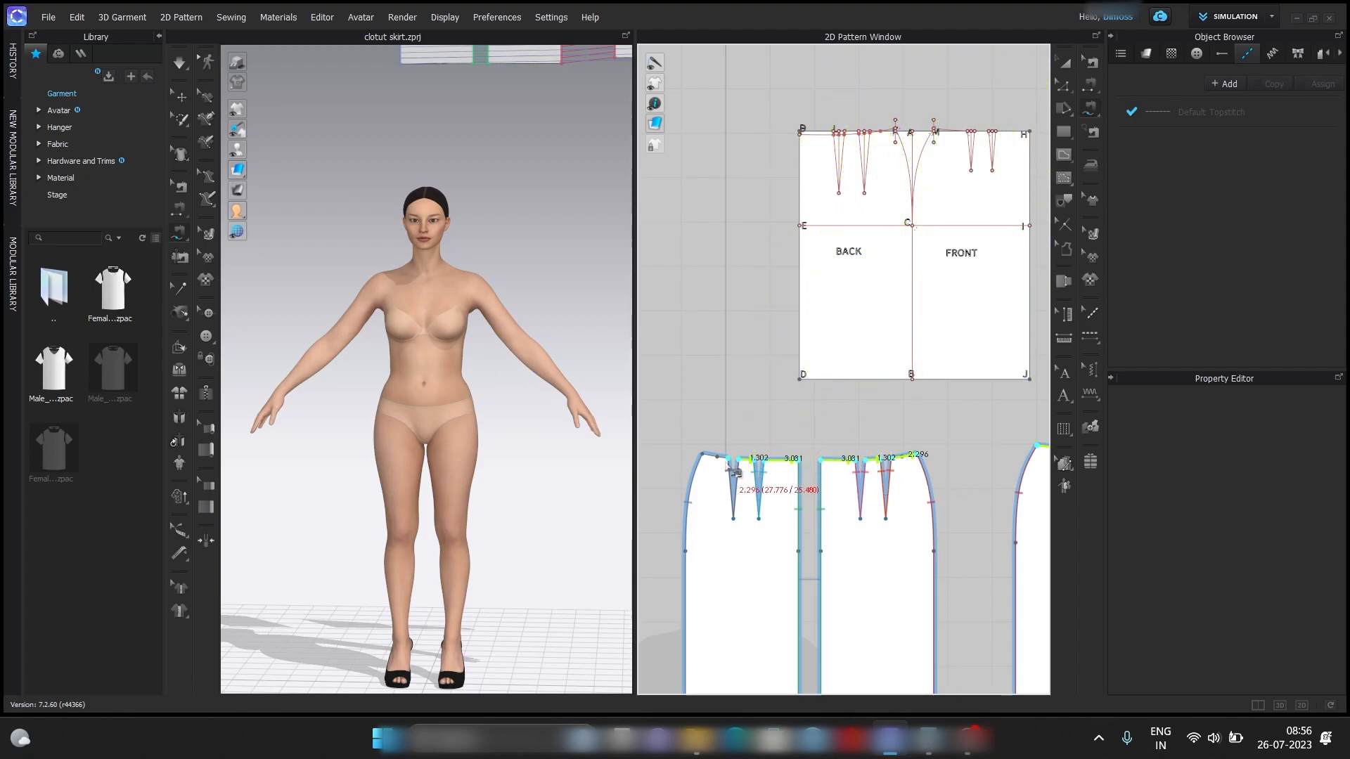
left_click(699, 460)
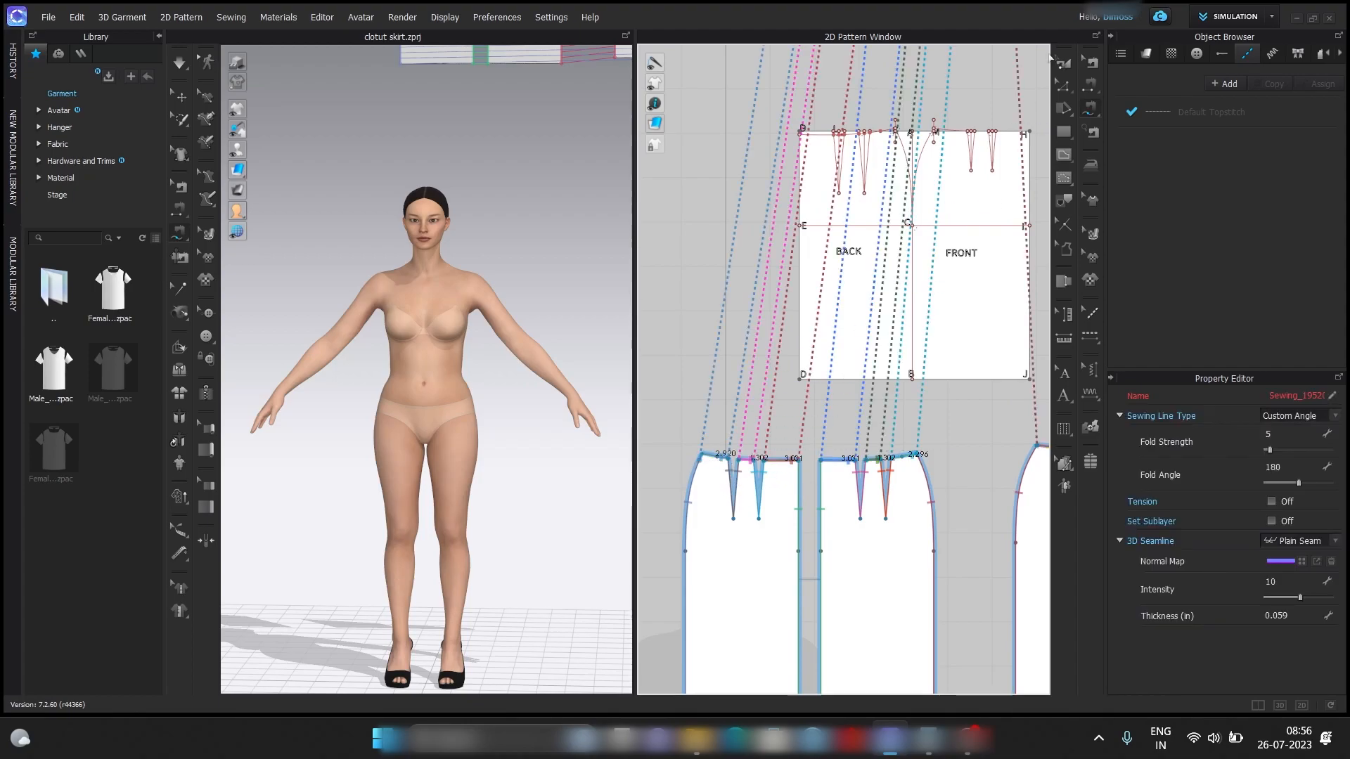
Edit the waistband seam so it ends at the back piece's outer waist corner instead of running onto the side seam.
scroll(686, 484, "up", 6)
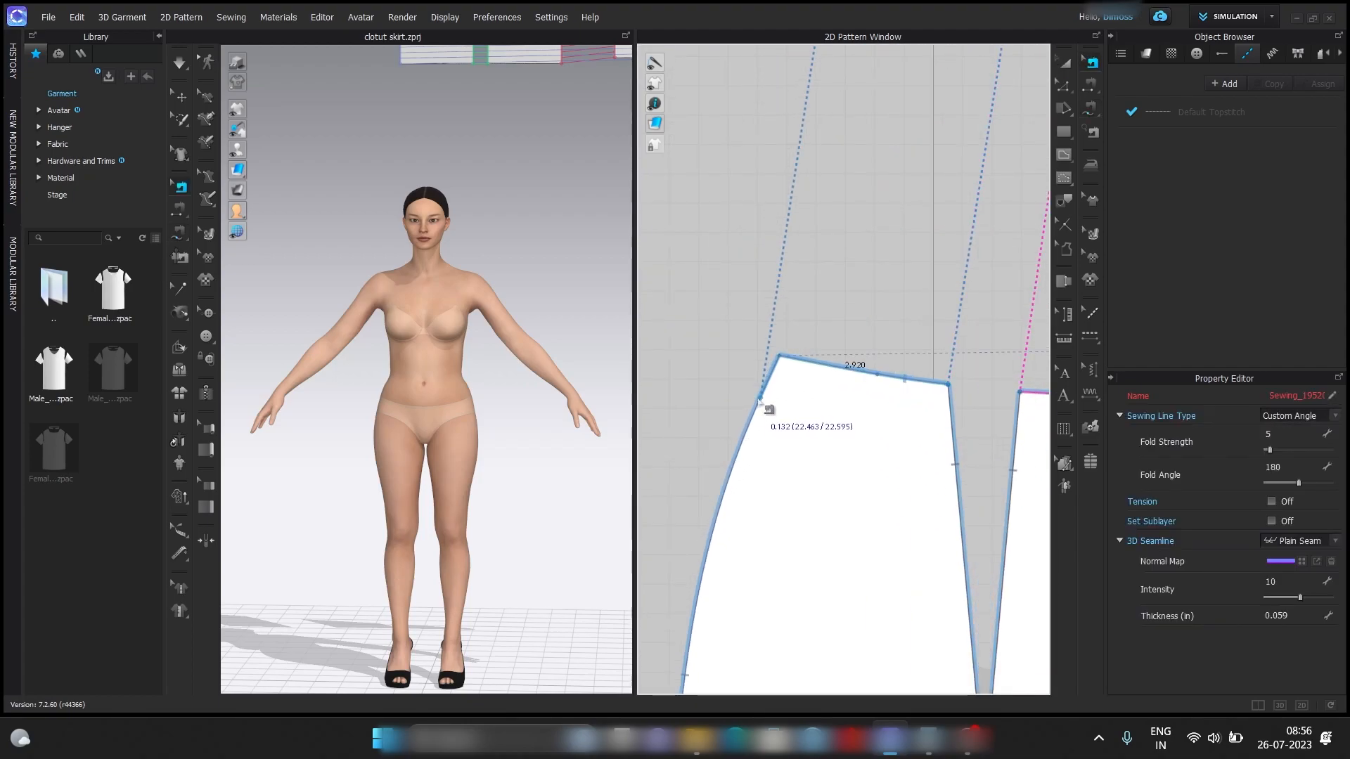
scroll(782, 357, "down", 6)
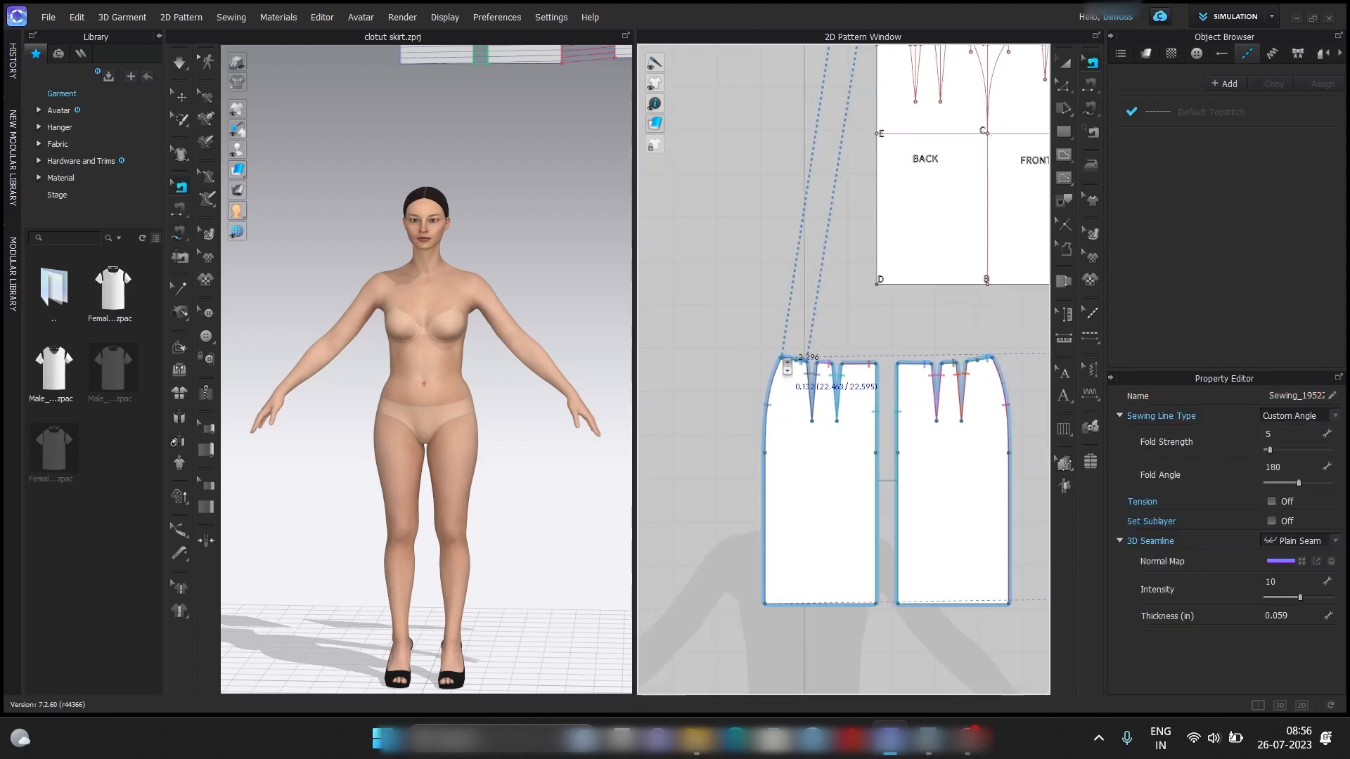
left_click(1065, 62)
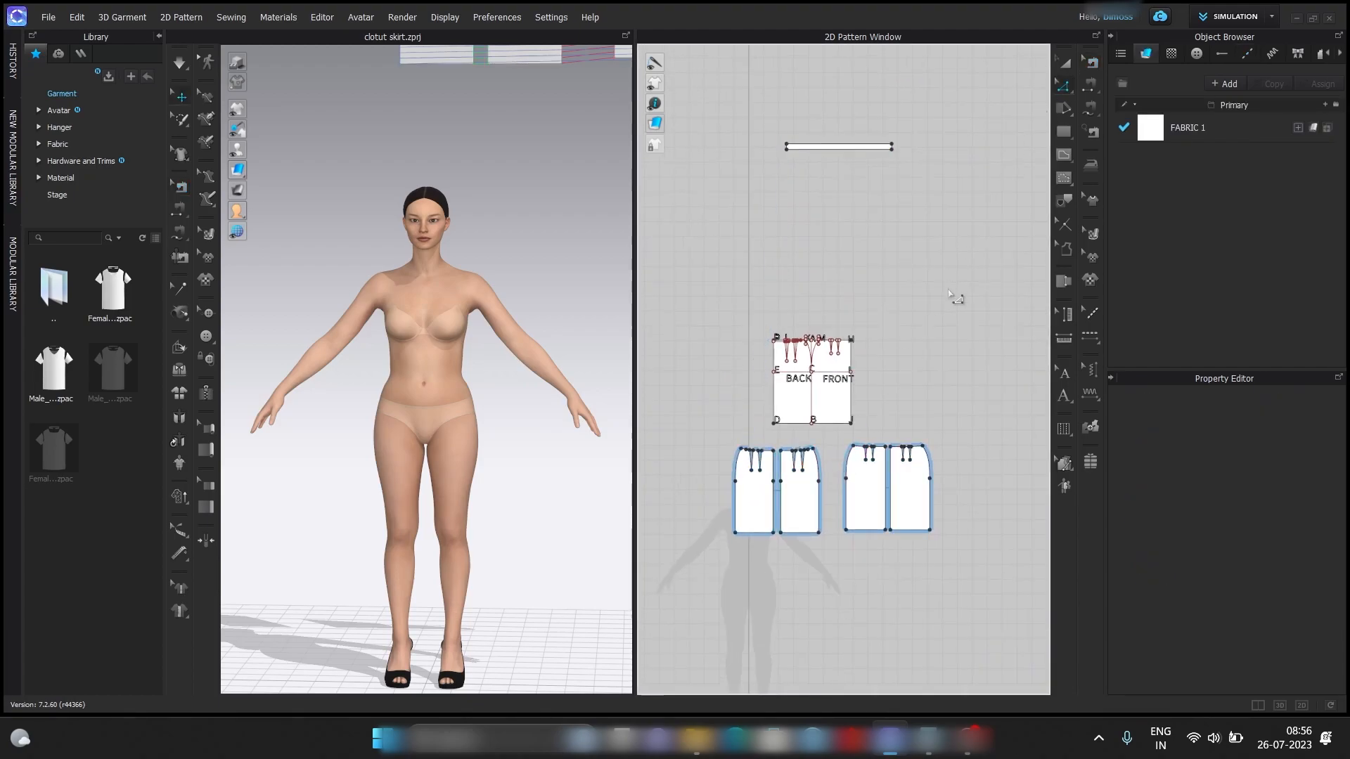
Arrange the front pieces over the avatar's front hips and the back pieces over the back hips using arrangement points.
left_click(862, 505)
left_click(389, 463)
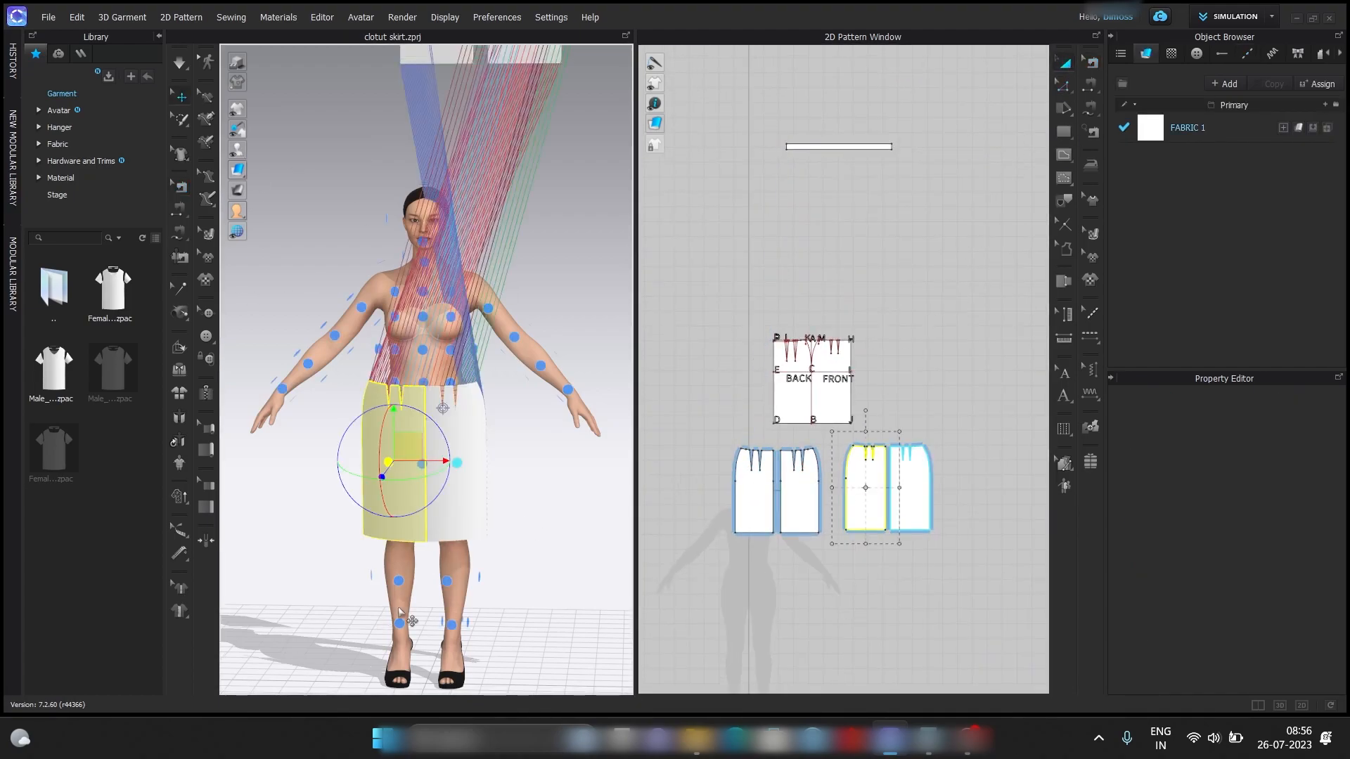
key("8")
left_click(797, 503)
left_click(460, 460)
key("2")
left_click(431, 406)
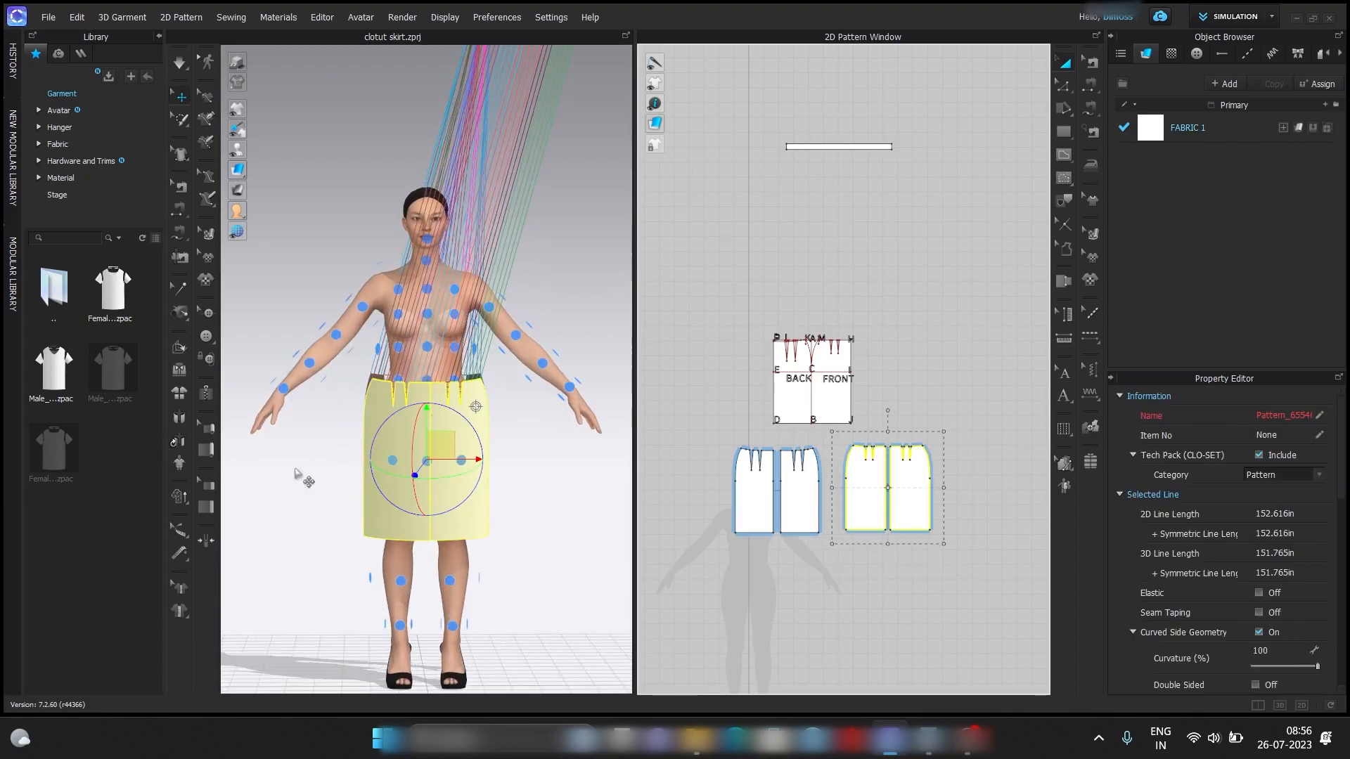
key("8")
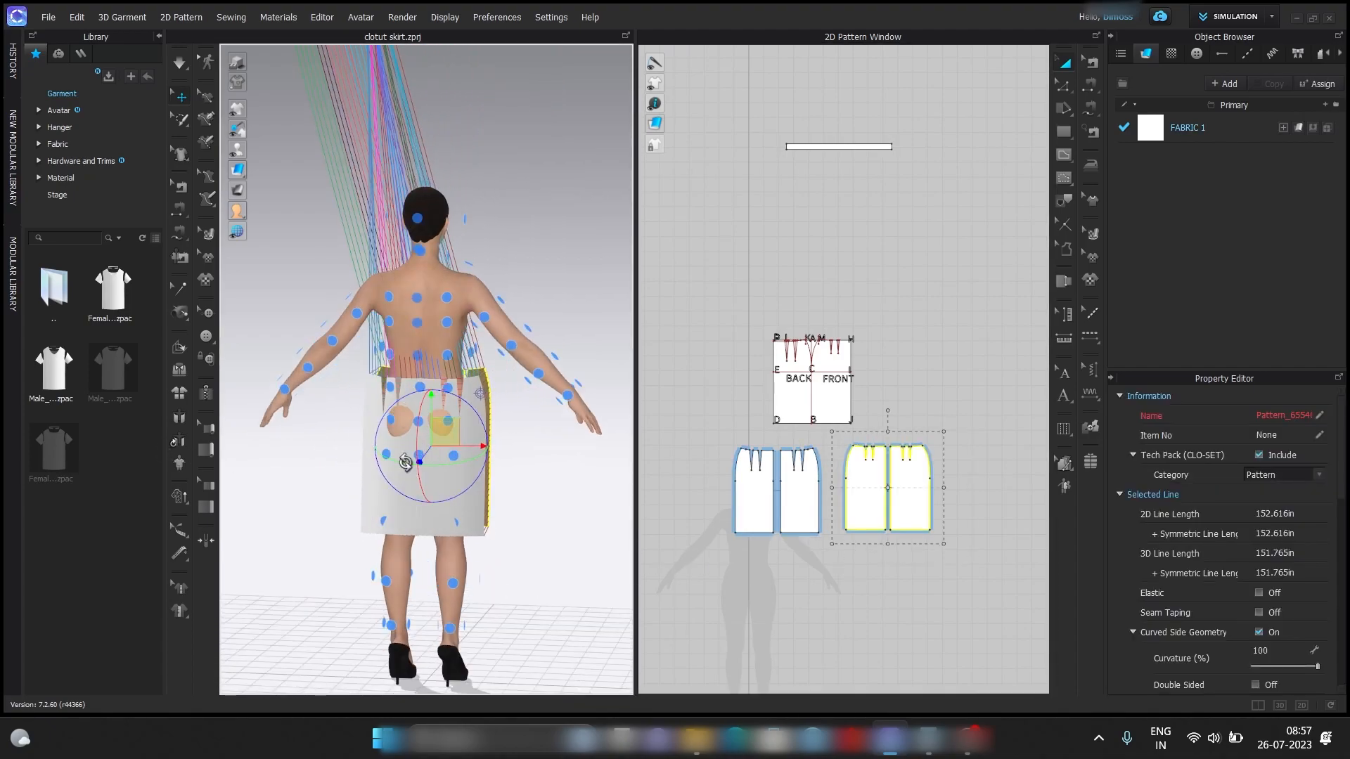
left_click(847, 579)
left_click(429, 451)
right_click_drag(429, 451, 220, 413)
Wrap the waistband around the avatar's waist above the skirt pieces using a waist arrangement point.
left_click(498, 301)
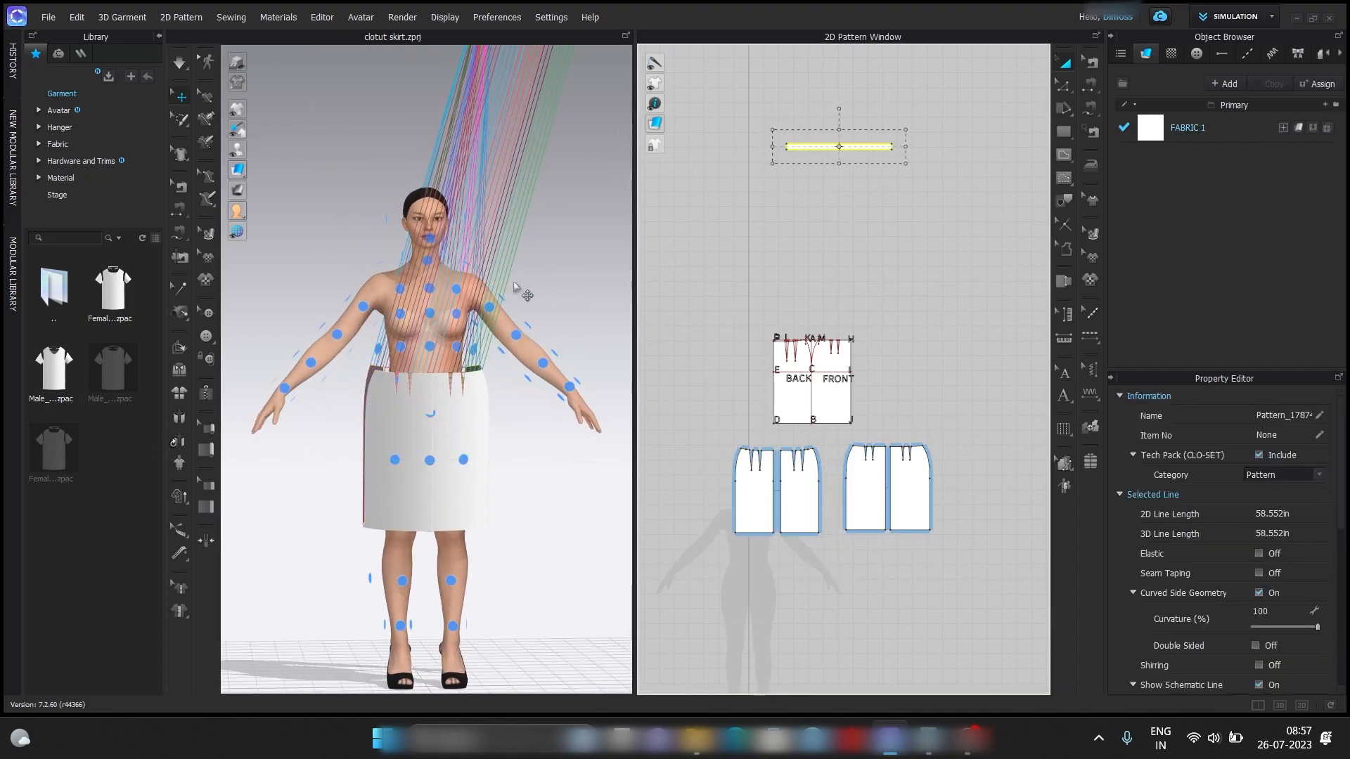
key("8")
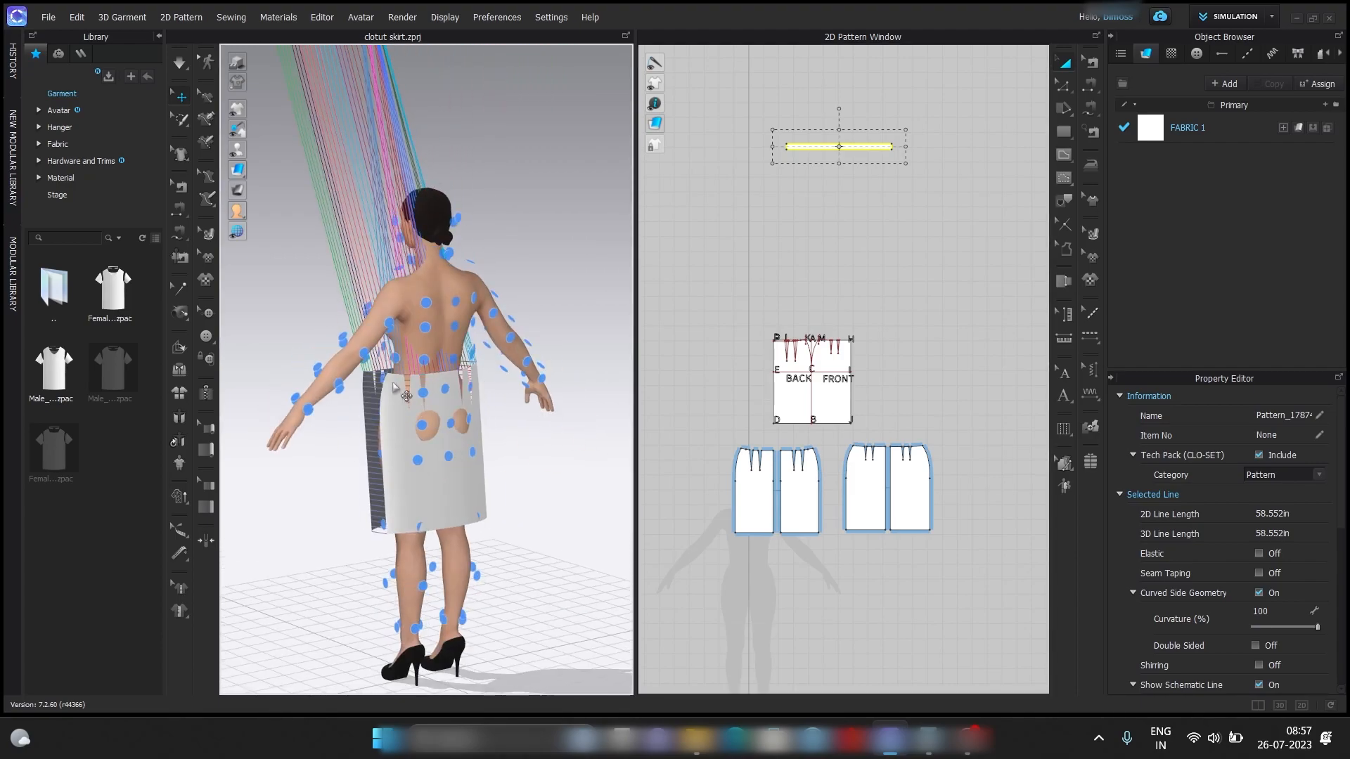
key("2")
left_click(471, 367)
key("8")
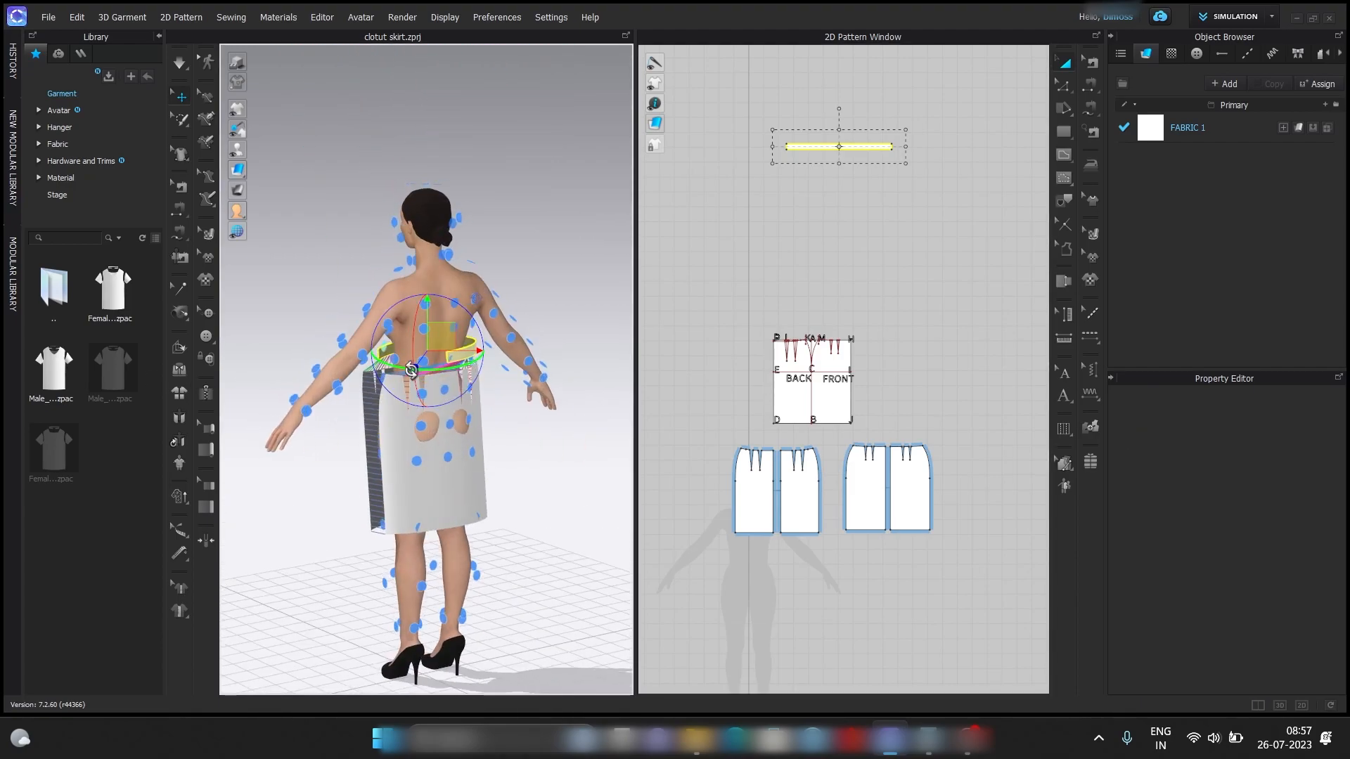
key("2")
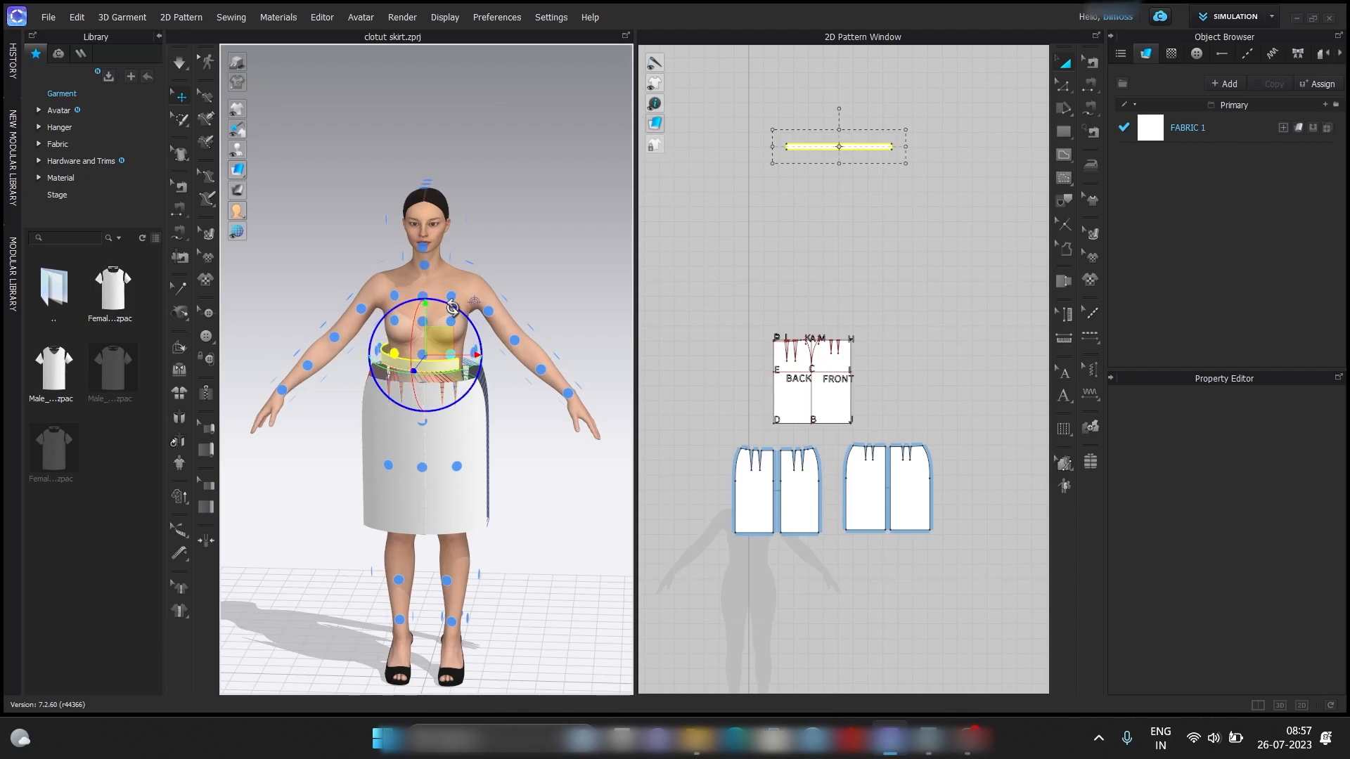
Simulate the garment on the avatar and check how the waistband's ends sit.
left_click(498, 252)
key("2")
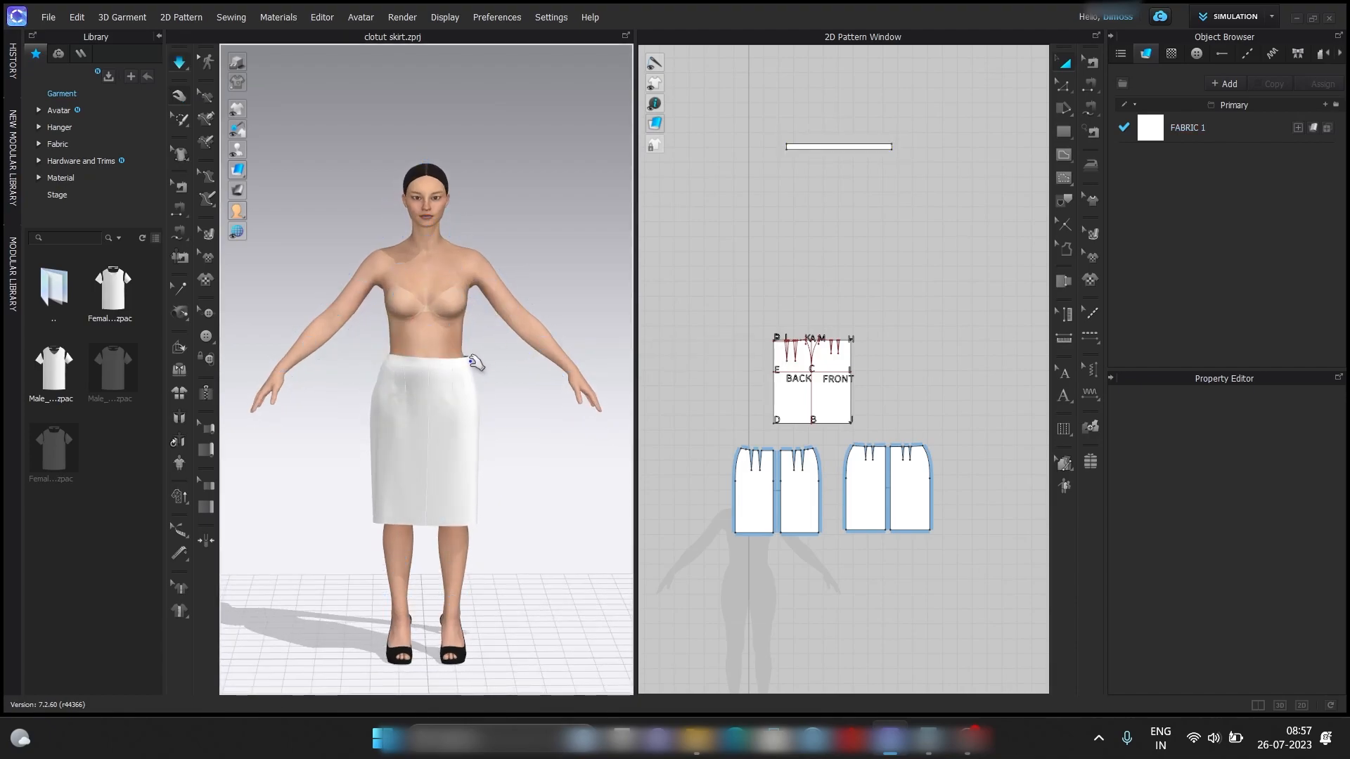
left_click(483, 357)
right_click_drag(482, 357, 426, 348)
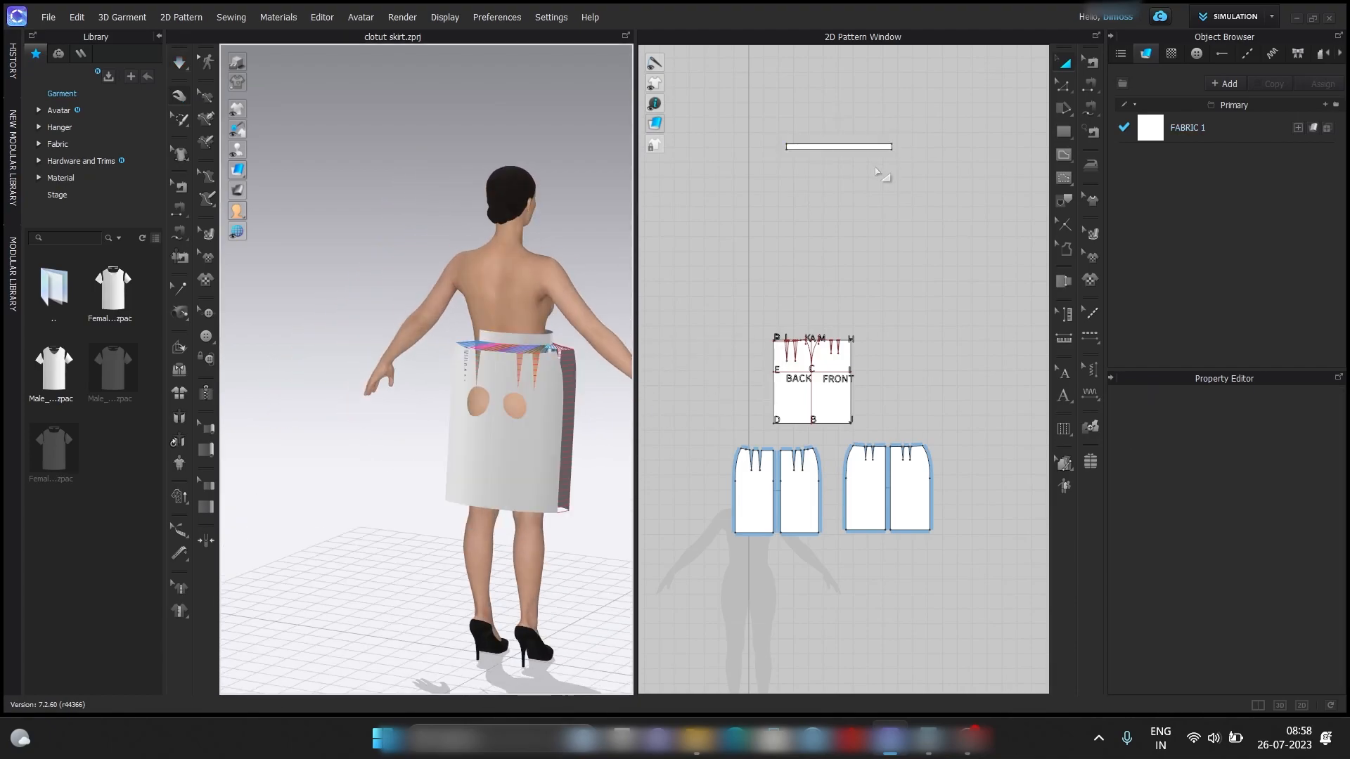
Free-sew the waistband's two short ends to each other along their full 1.500 in height.
scroll(882, 175, "up", 3)
left_click(1088, 108)
left_click(938, 159)
left_click(938, 169)
left_click(756, 160)
left_click(756, 169)
Simulate the skirt with the joined waistband so it drapes on the avatar, and tug the waistband into place.
key("2")
key("space")
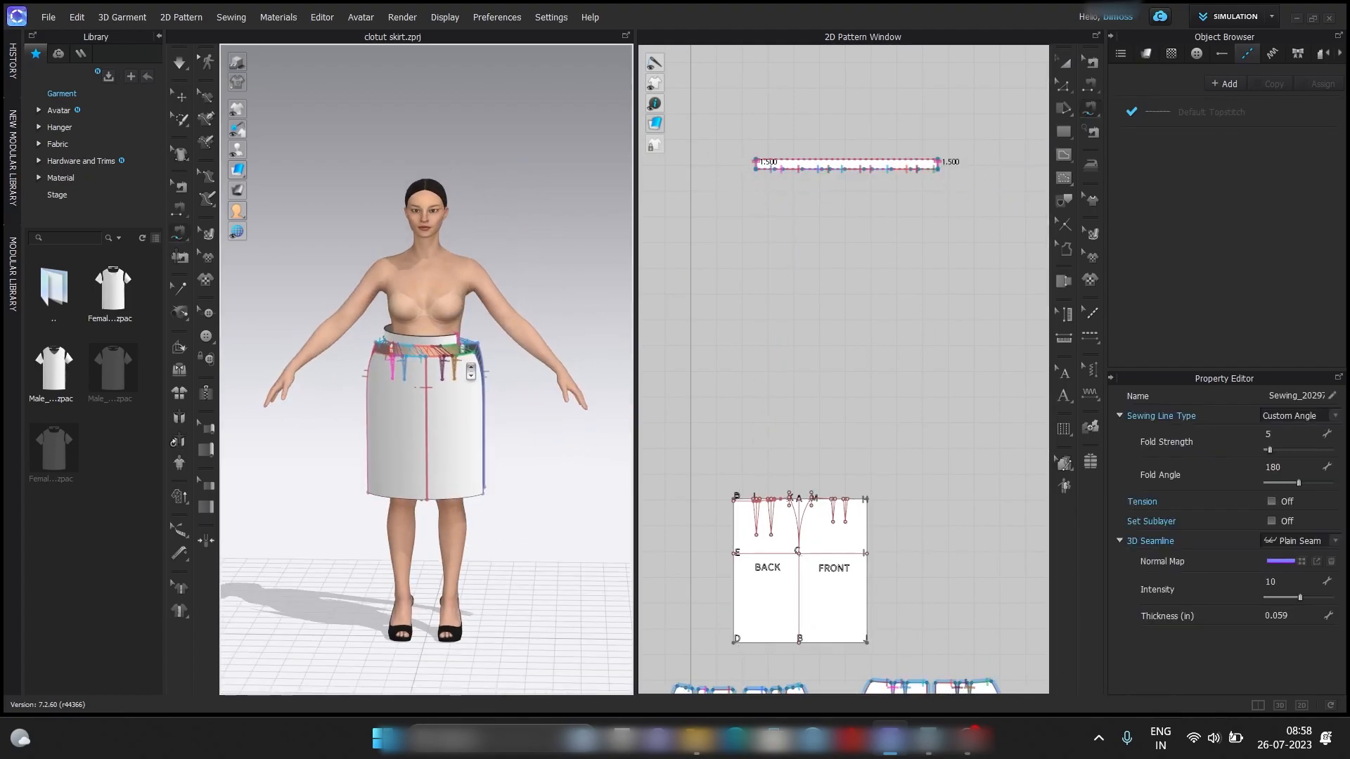
right_click_drag(513, 263, 595, 320)
right_click_drag(286, 305, 555, 296)
key("2")
scroll(492, 331, "up", 4)
left_click(423, 333)
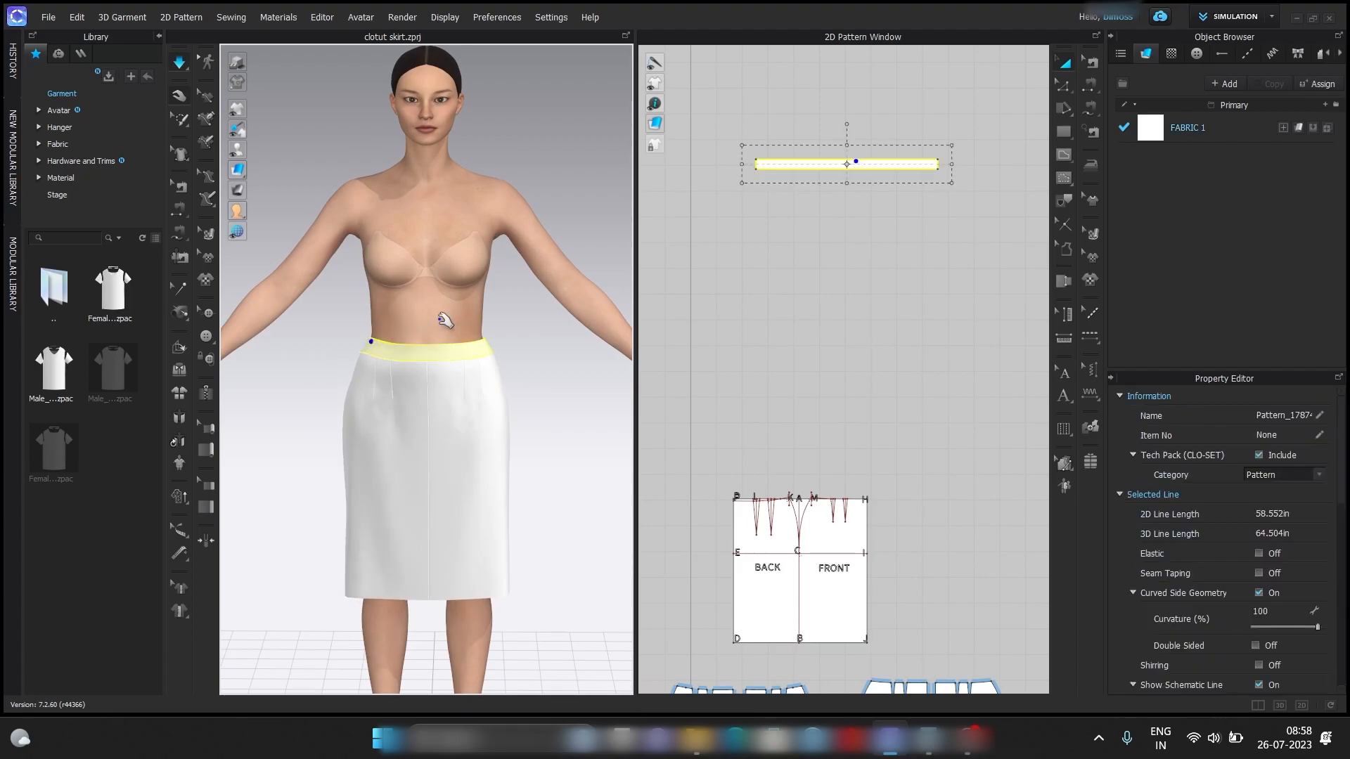
Examine the draped skirt's waistband, darts, side seams and hem from the front, back and both sides.
key("8")
scroll(460, 334, "up", 3)
key("2")
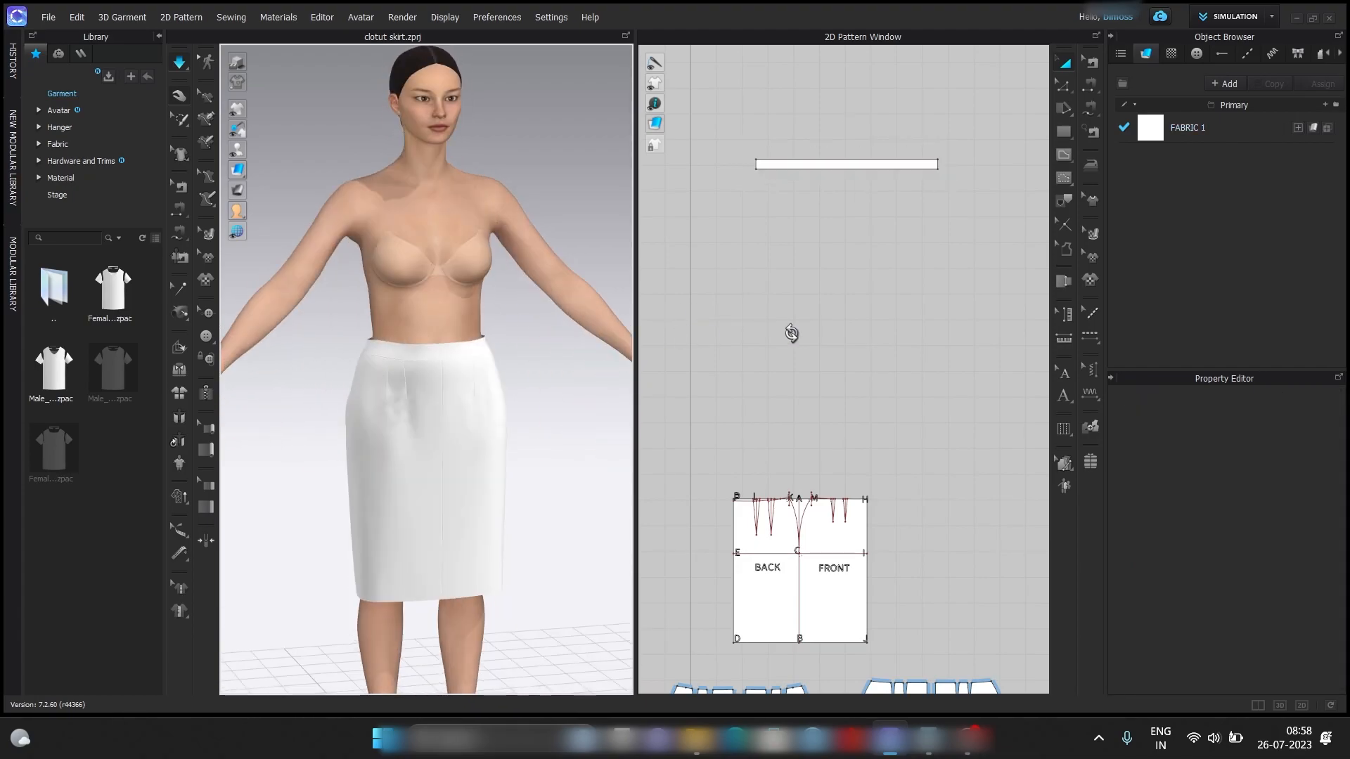
key("8")
key("2")
left_click(502, 372)
right_click_drag(512, 373, 442, 374)
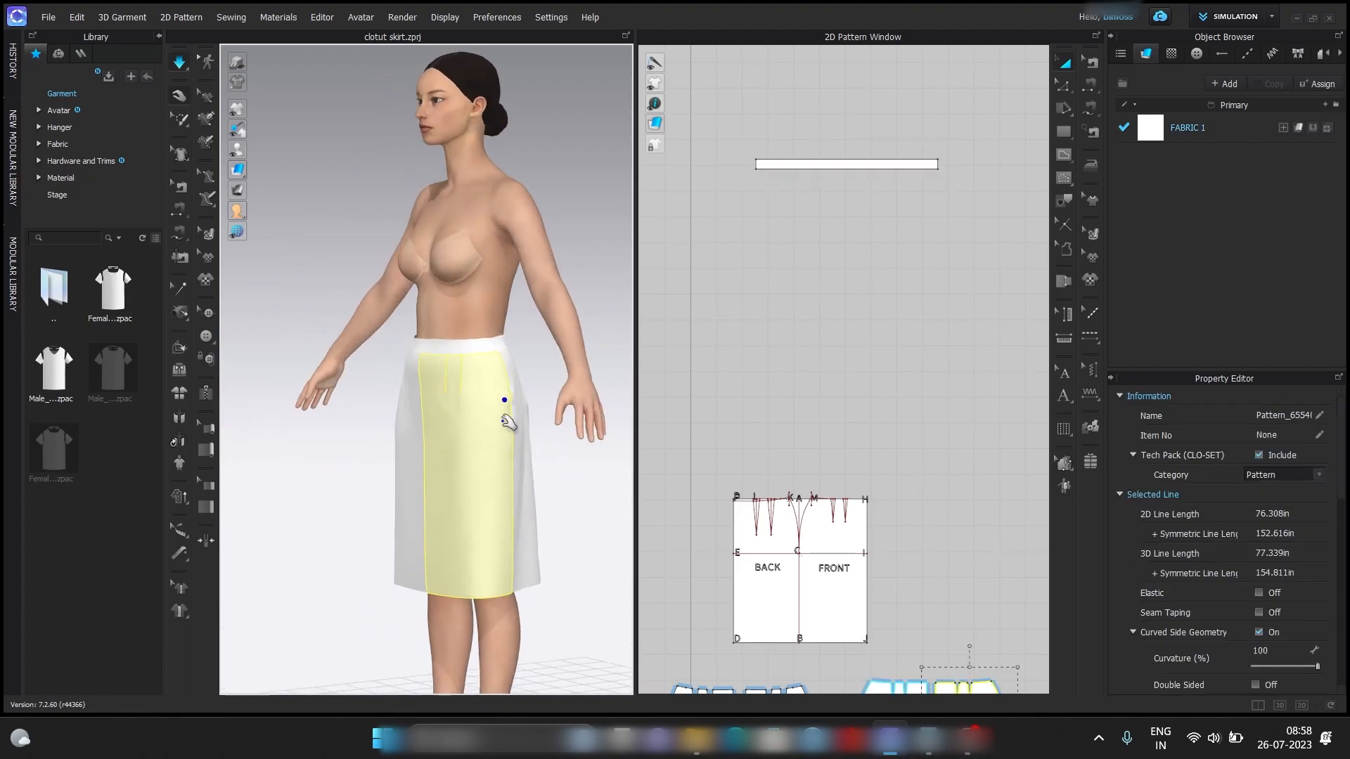
right_click_drag(529, 402, 562, 373)
left_click(404, 378)
right_click_drag(402, 372, 438, 358)
left_click(414, 352)
left_click(531, 349)
left_click(509, 368)
right_click_drag(519, 363, 645, 352)
left_click(547, 341)
scroll(460, 320, "up", 4)
scroll(518, 369, "down", 6)
right_click_drag(518, 370, 391, 344)
scroll(446, 332, "up", 5)
scroll(455, 383, "down", 6)
left_click_drag(399, 370, 428, 342)
left_click(450, 327)
scroll(460, 320, "up", 4)
mouse_move(450, 316)
right_mouse_down()
mouse_move(488, 313)
mouse_move(464, 314)
right_mouse_up()
scroll(464, 314, "up", 3)
right_click_drag(486, 457, 399, 460)
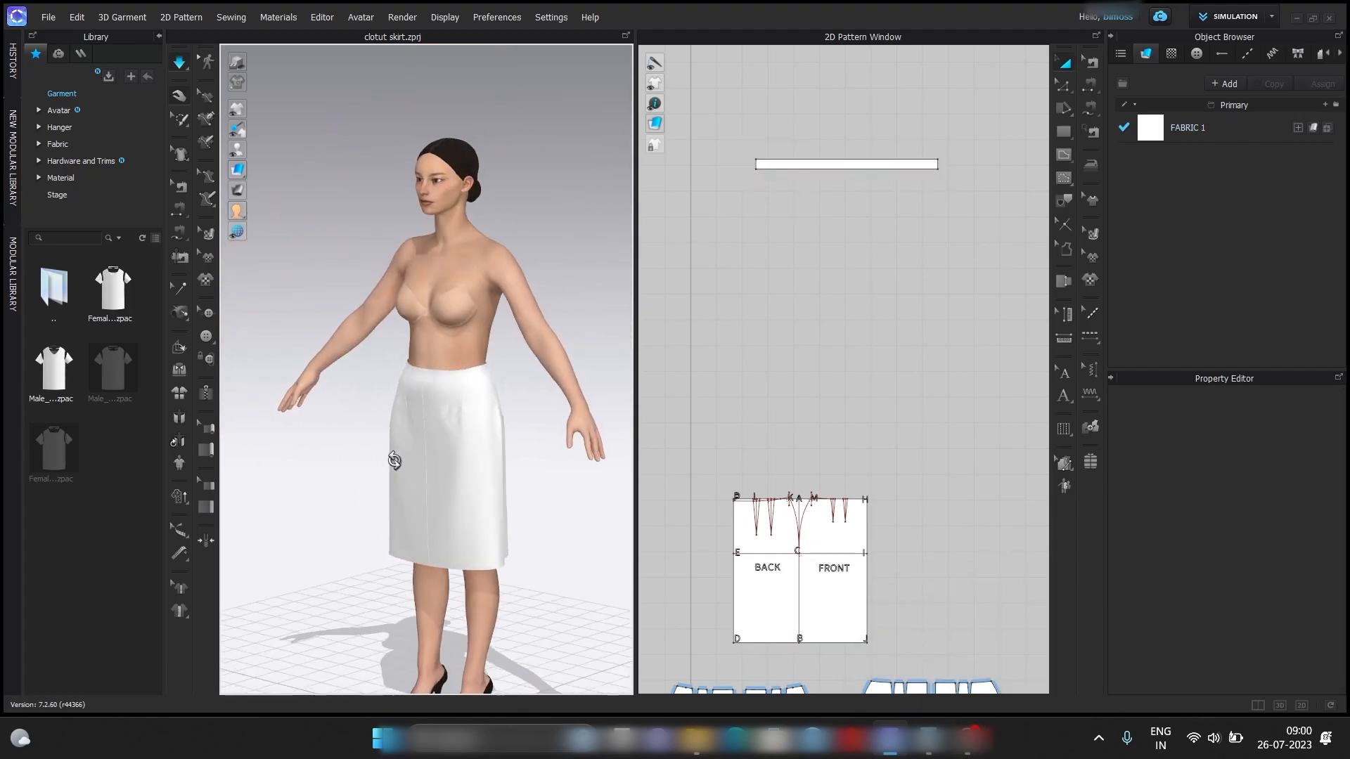
scroll(396, 392, "down", 3)
right_click_drag(396, 392, 518, 374)
right_click_drag(617, 374, 305, 366)
right_click_drag(184, 364, 589, 358)
scroll(467, 366, "down", 5)
mouse_move(496, 356)
right_mouse_down()
mouse_move(425, 355)
mouse_move(481, 344)
right_mouse_up()
right_click_drag(443, 389, 249, 347)
scroll(419, 340, "up", 6)
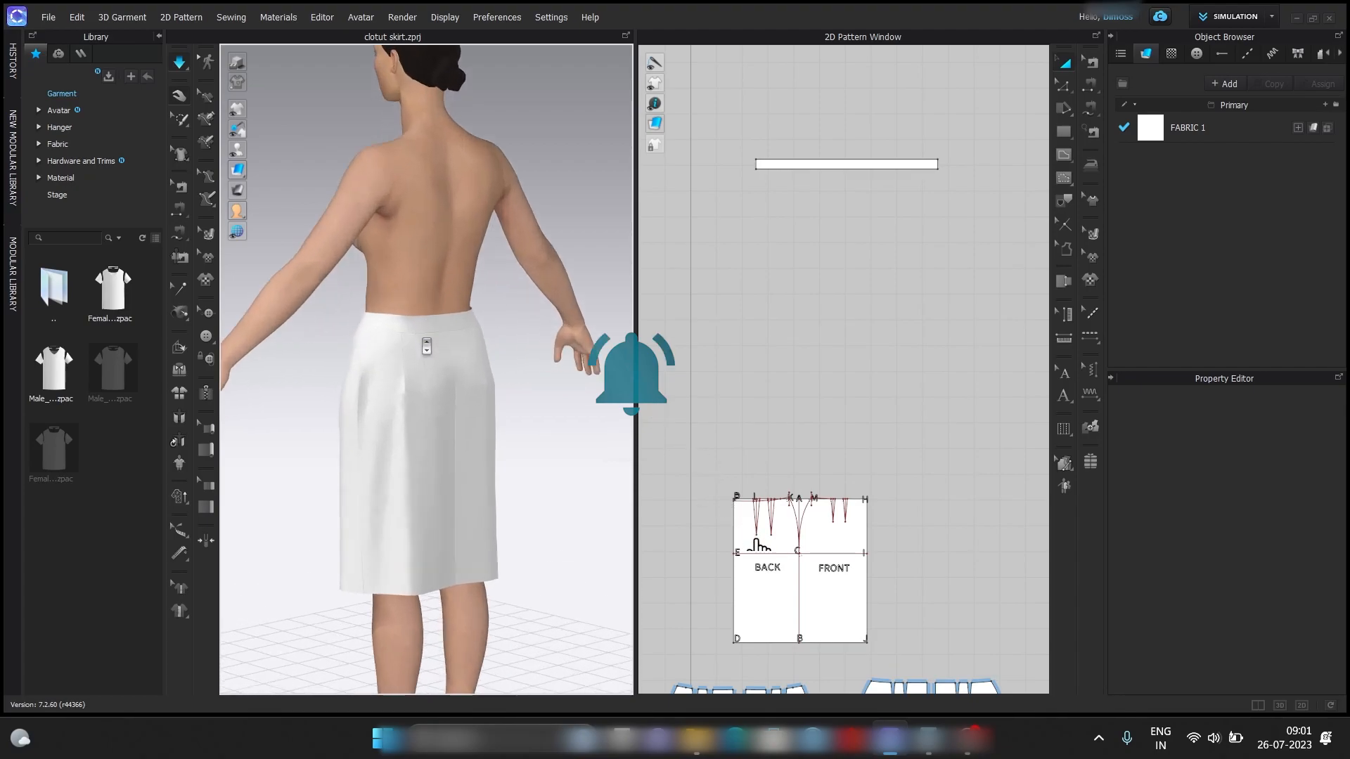
right_click_drag(417, 331, 271, 320)
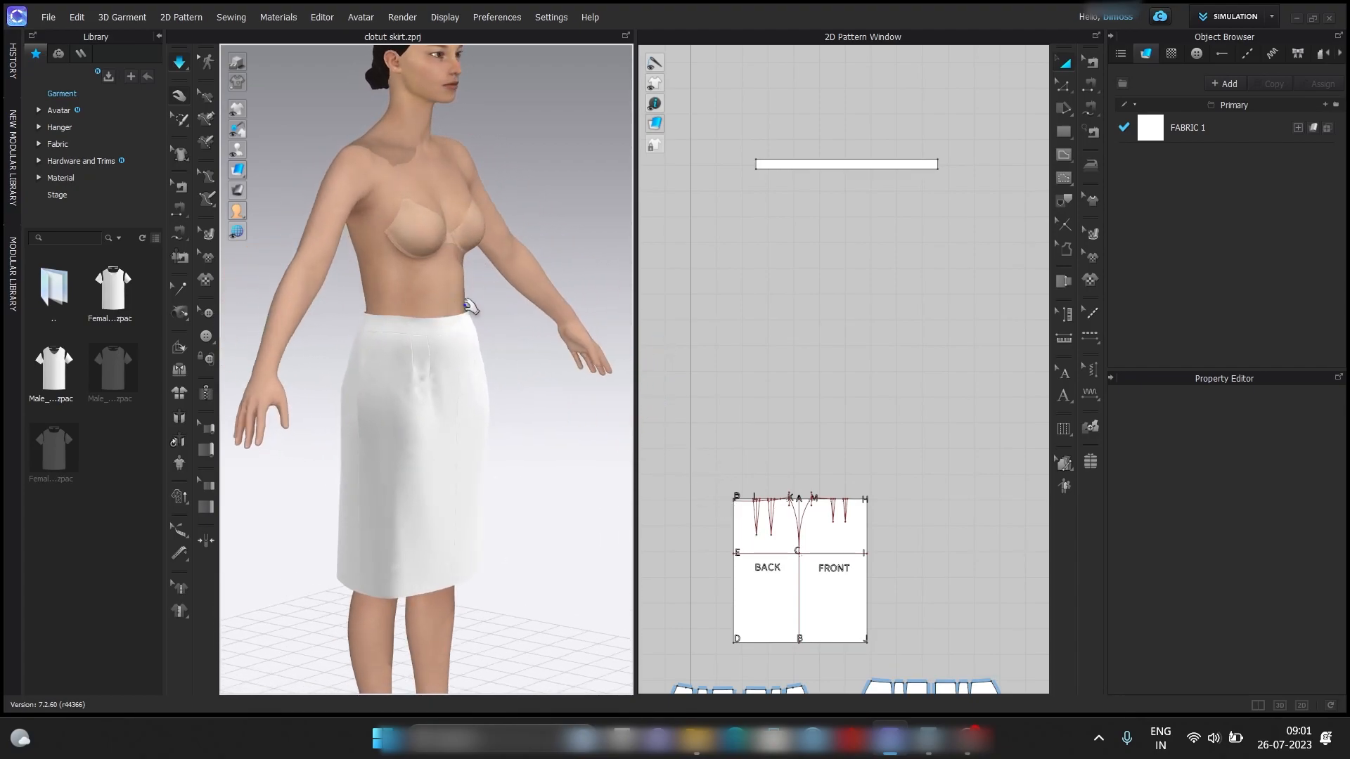
right_click_drag(475, 307, 392, 303)
scroll(439, 307, "down", 2)
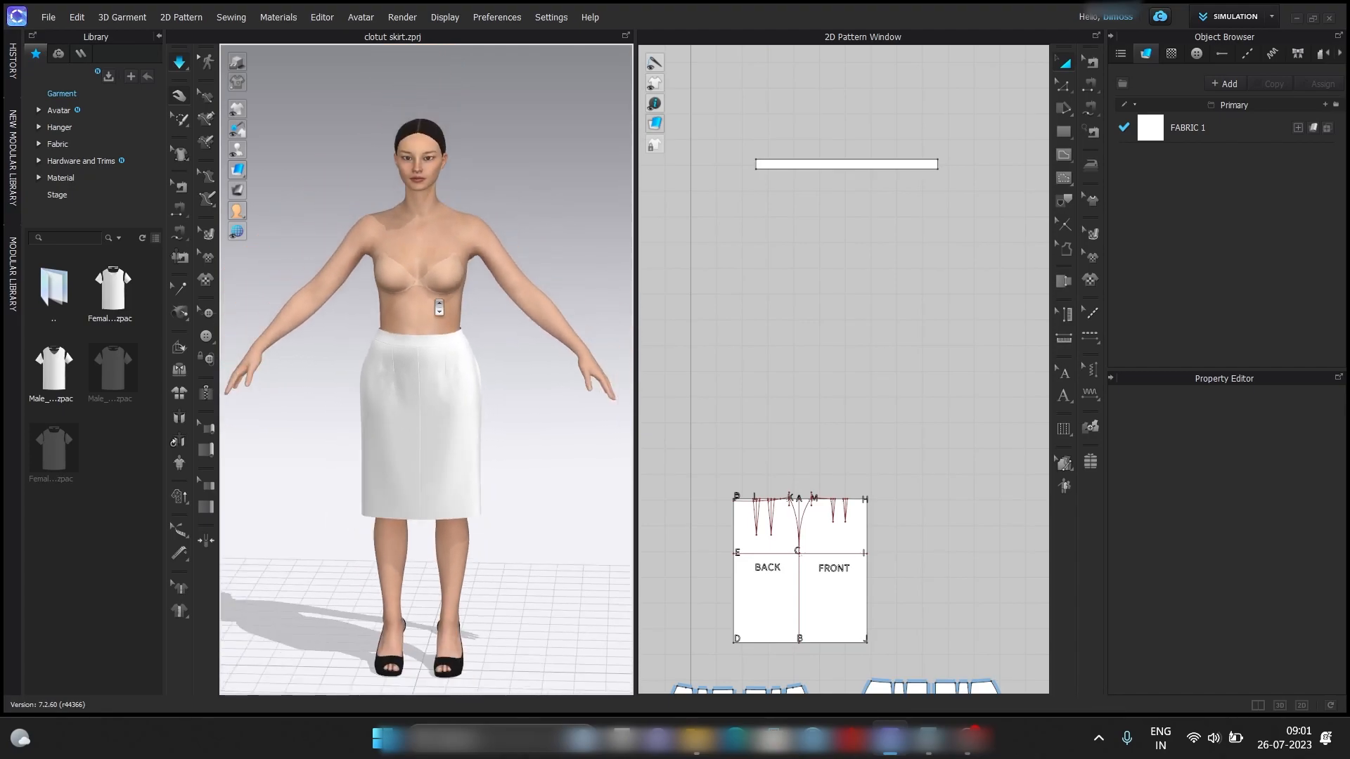